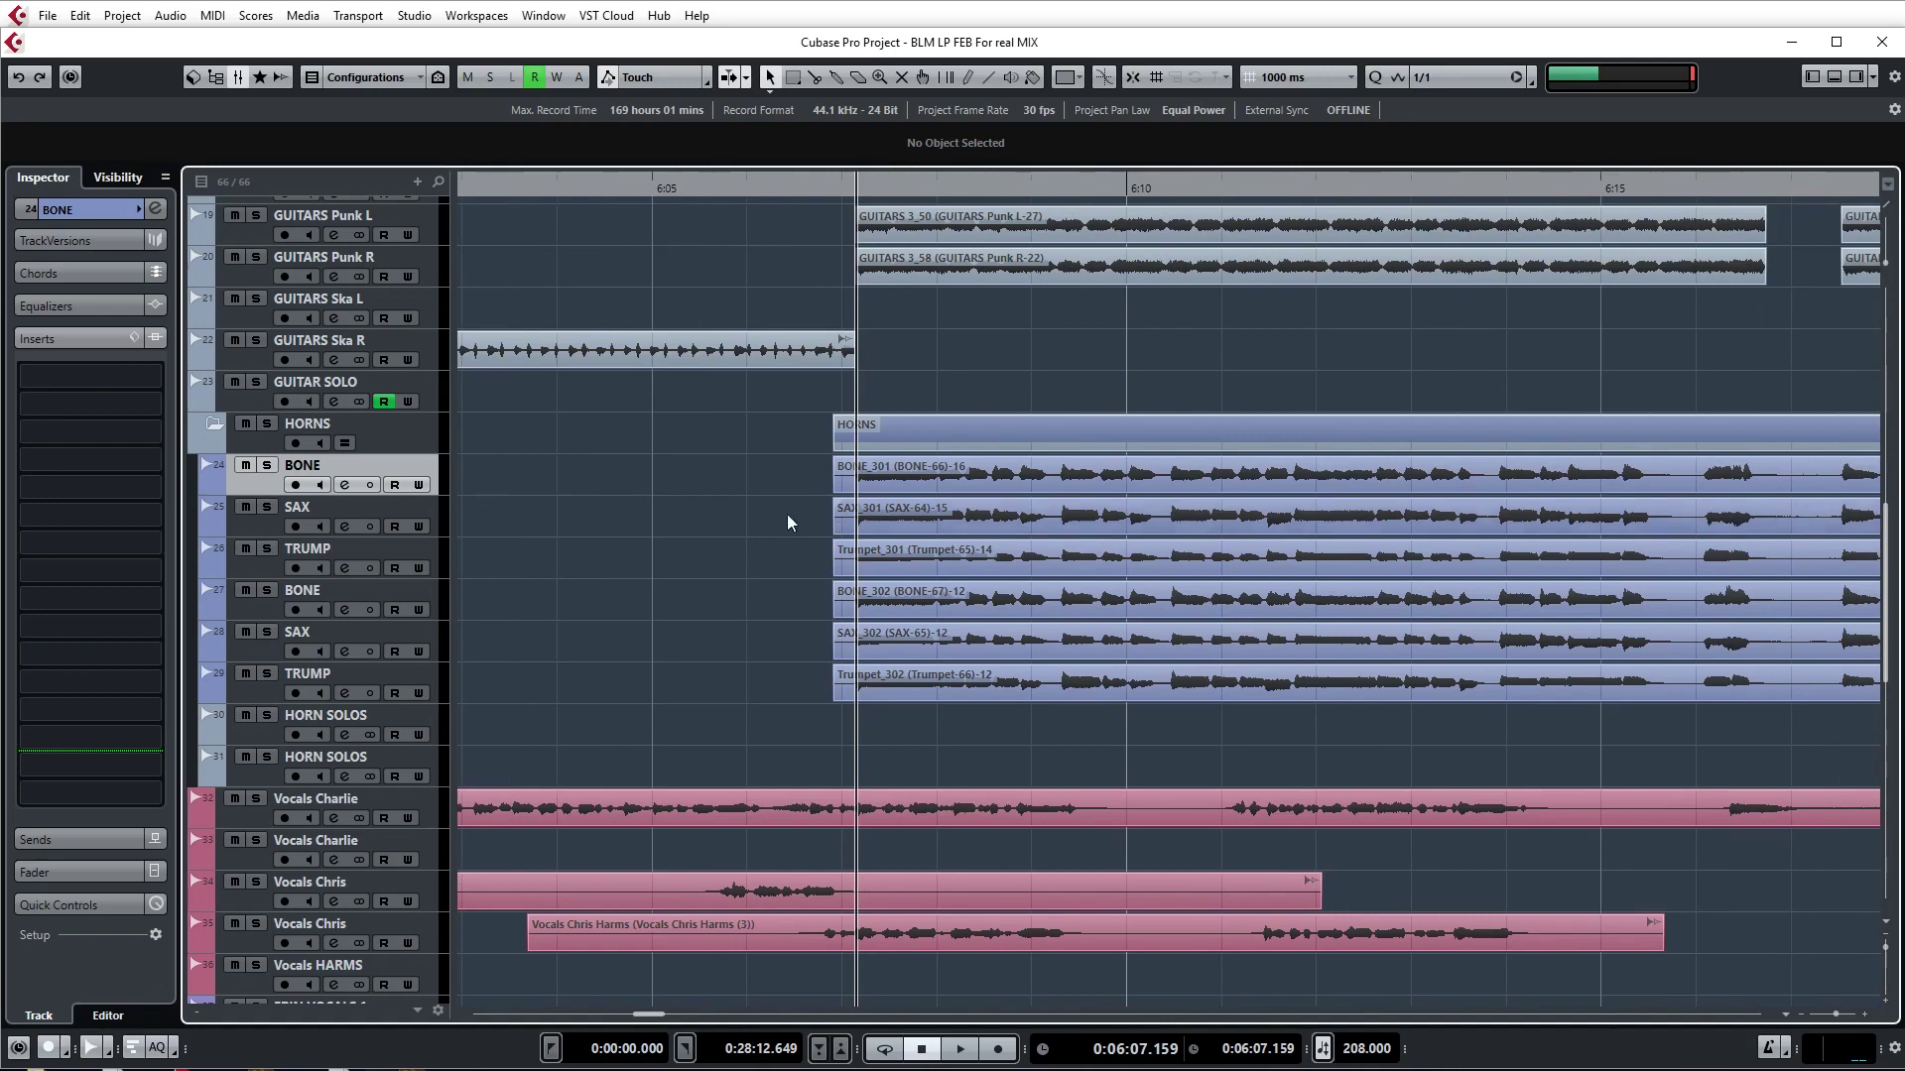
# - Solo the upper BONE track, play the opening of its part from about 6:07, and unsolo it
pyautogui.press('g')
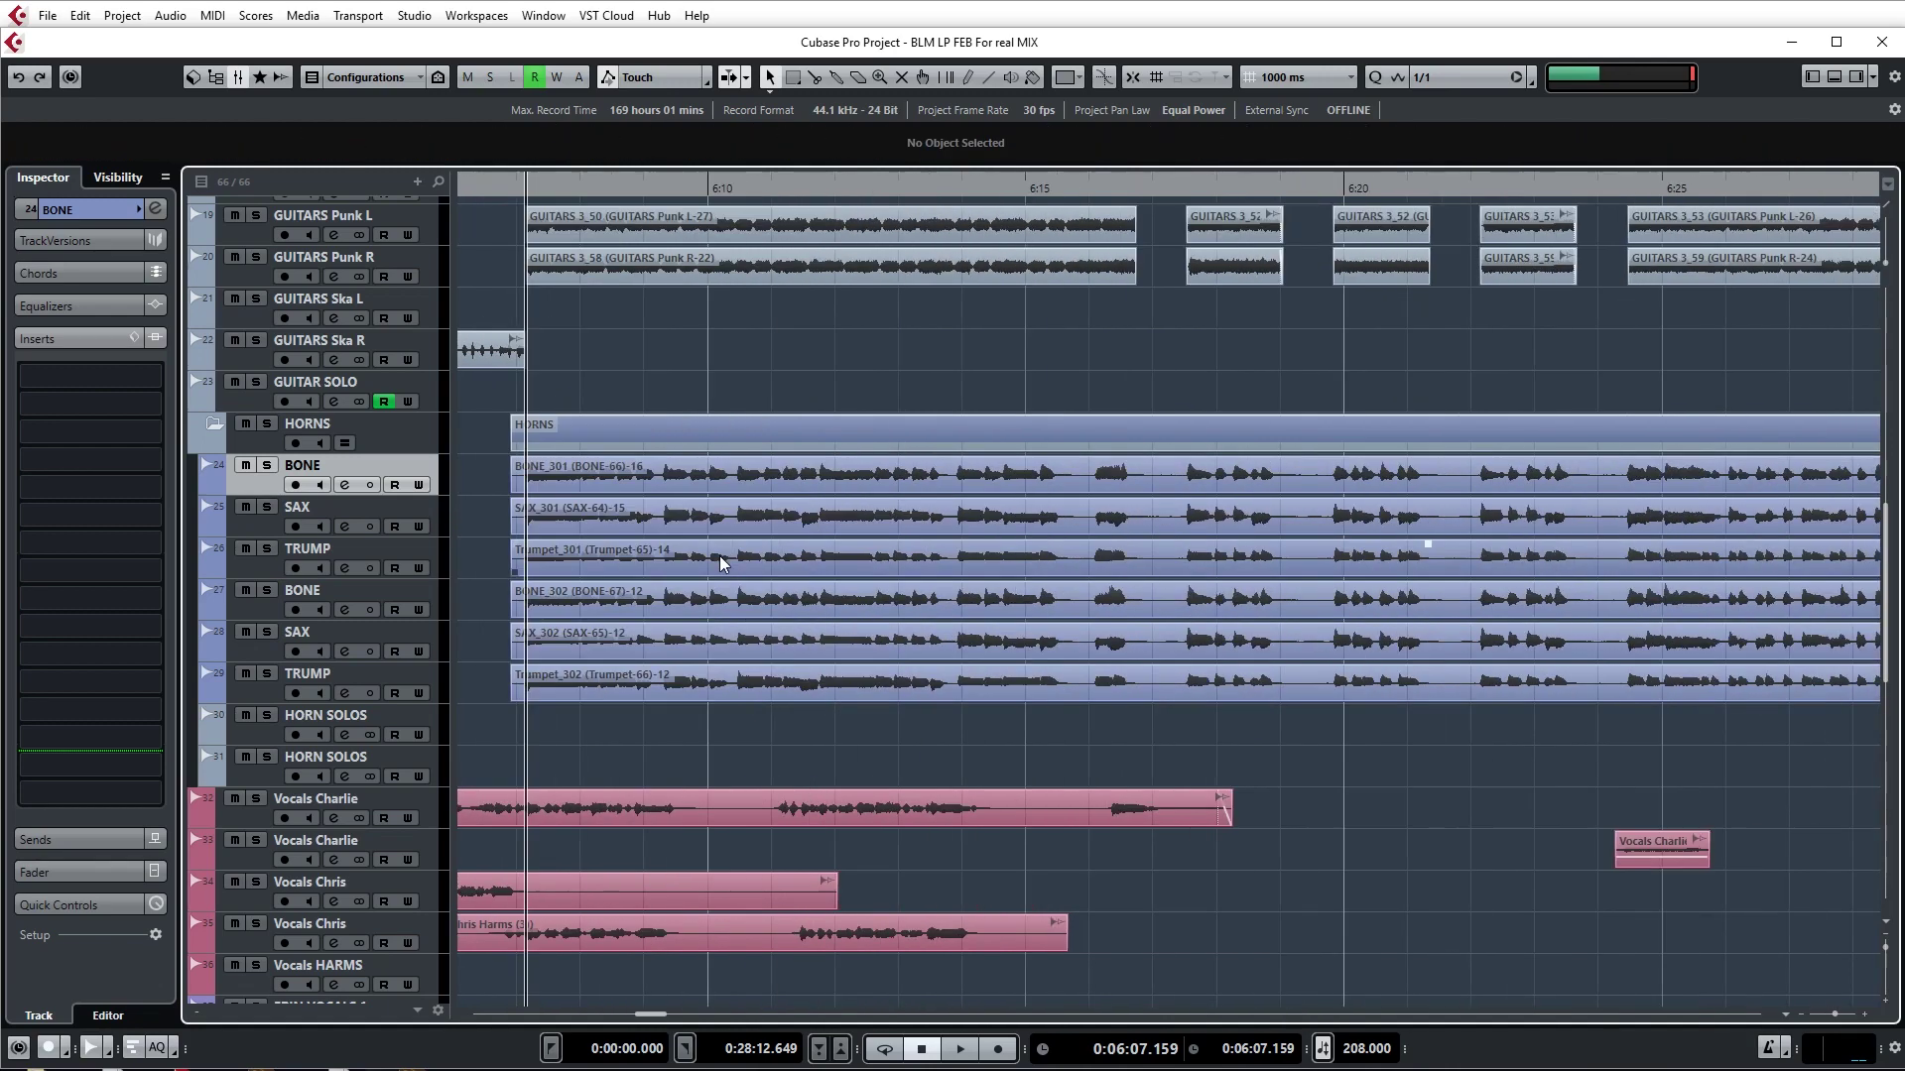
pyautogui.press('h')
pyautogui.click(599, 472)
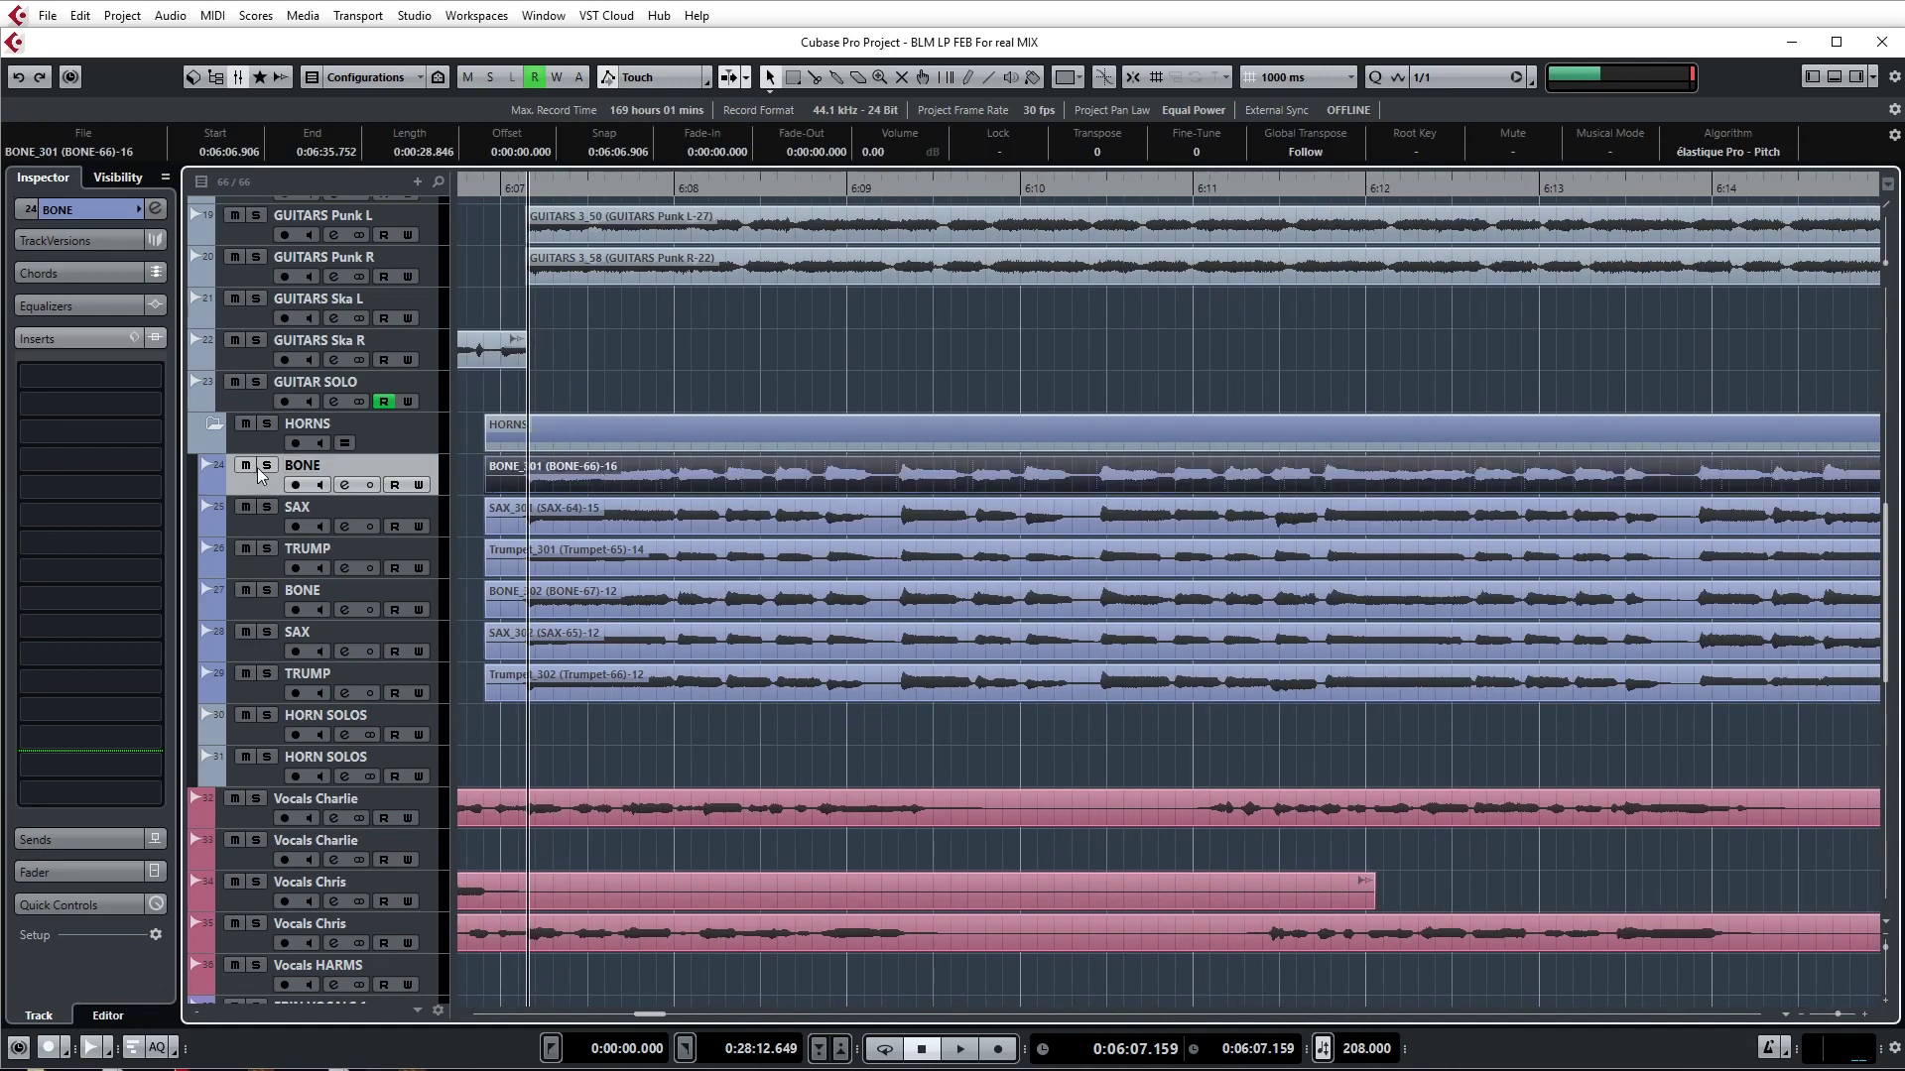
pyautogui.click(262, 471)
pyautogui.press('space')
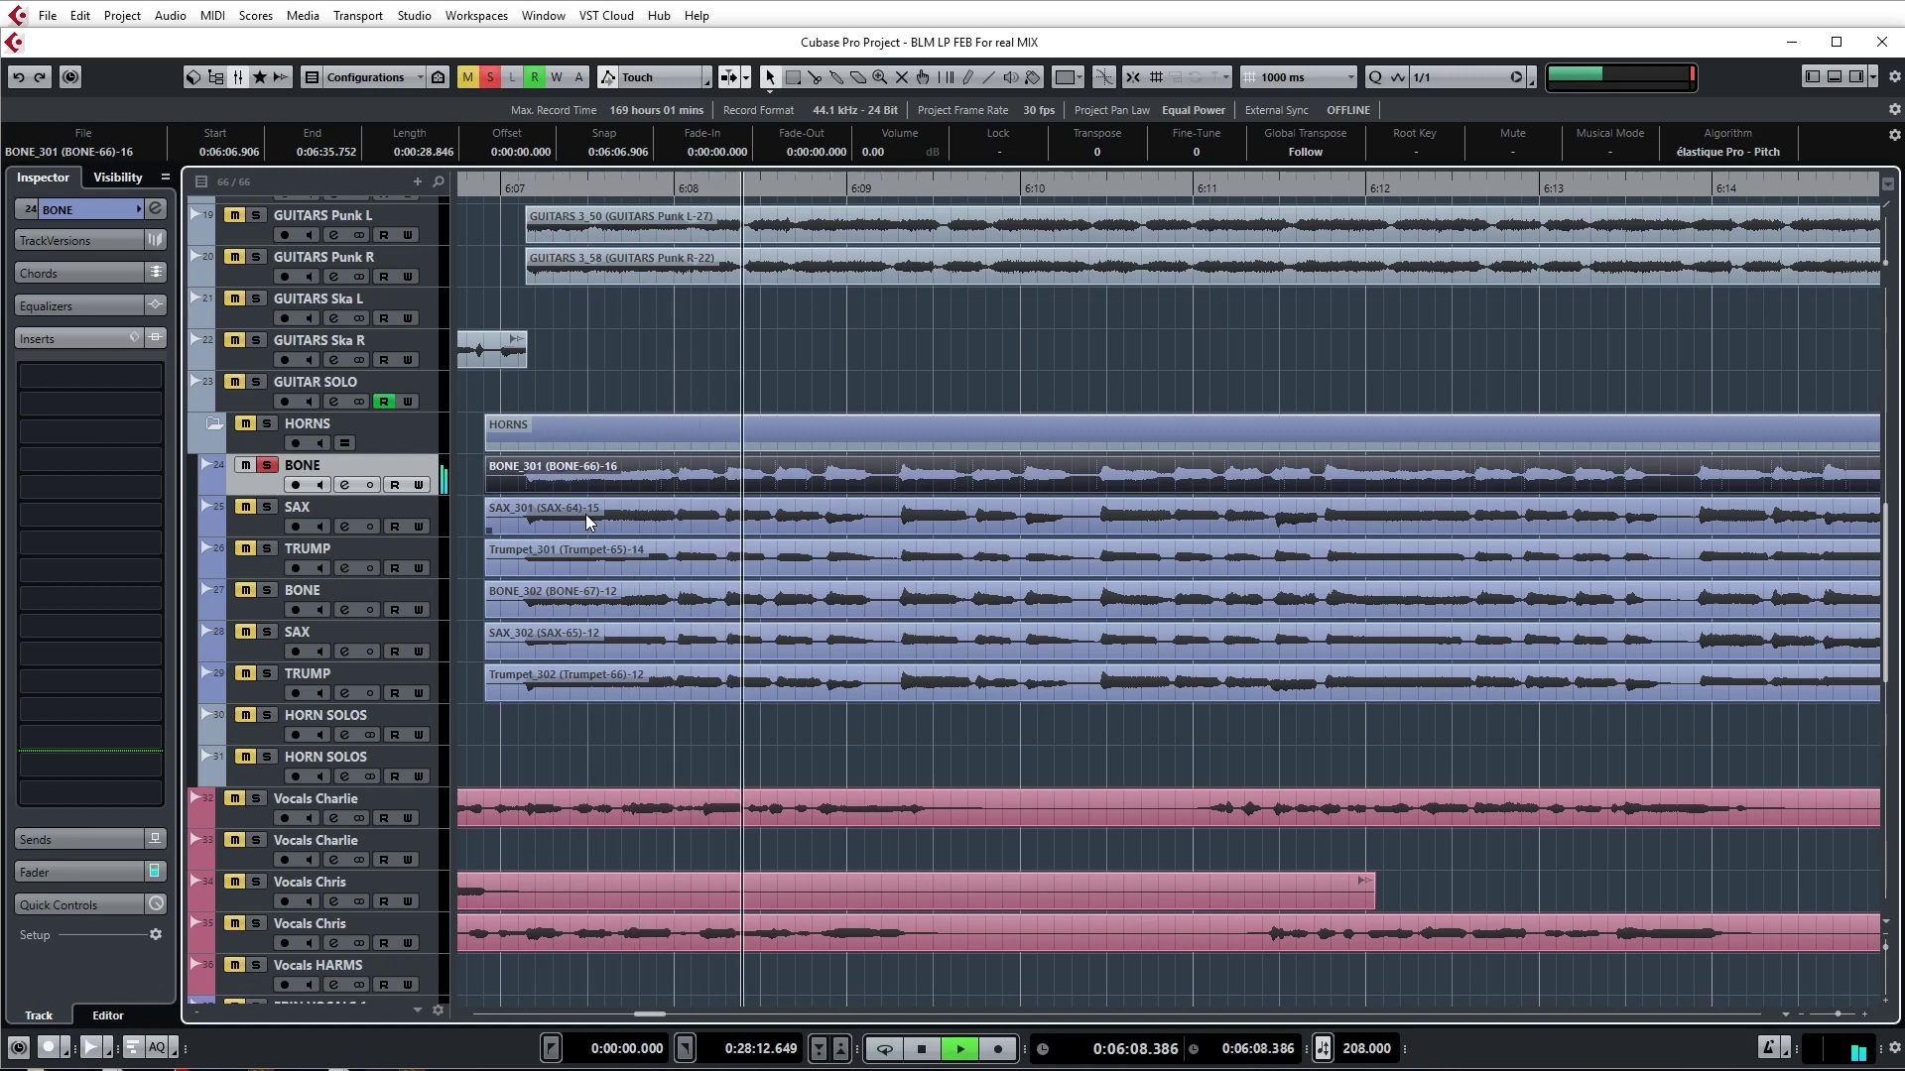
pyautogui.press('space')
pyautogui.press('s')
# - Solo the upper SAX track, play its part from about 6:07, and unsolo it
pyautogui.click(413, 506)
pyautogui.press('s')
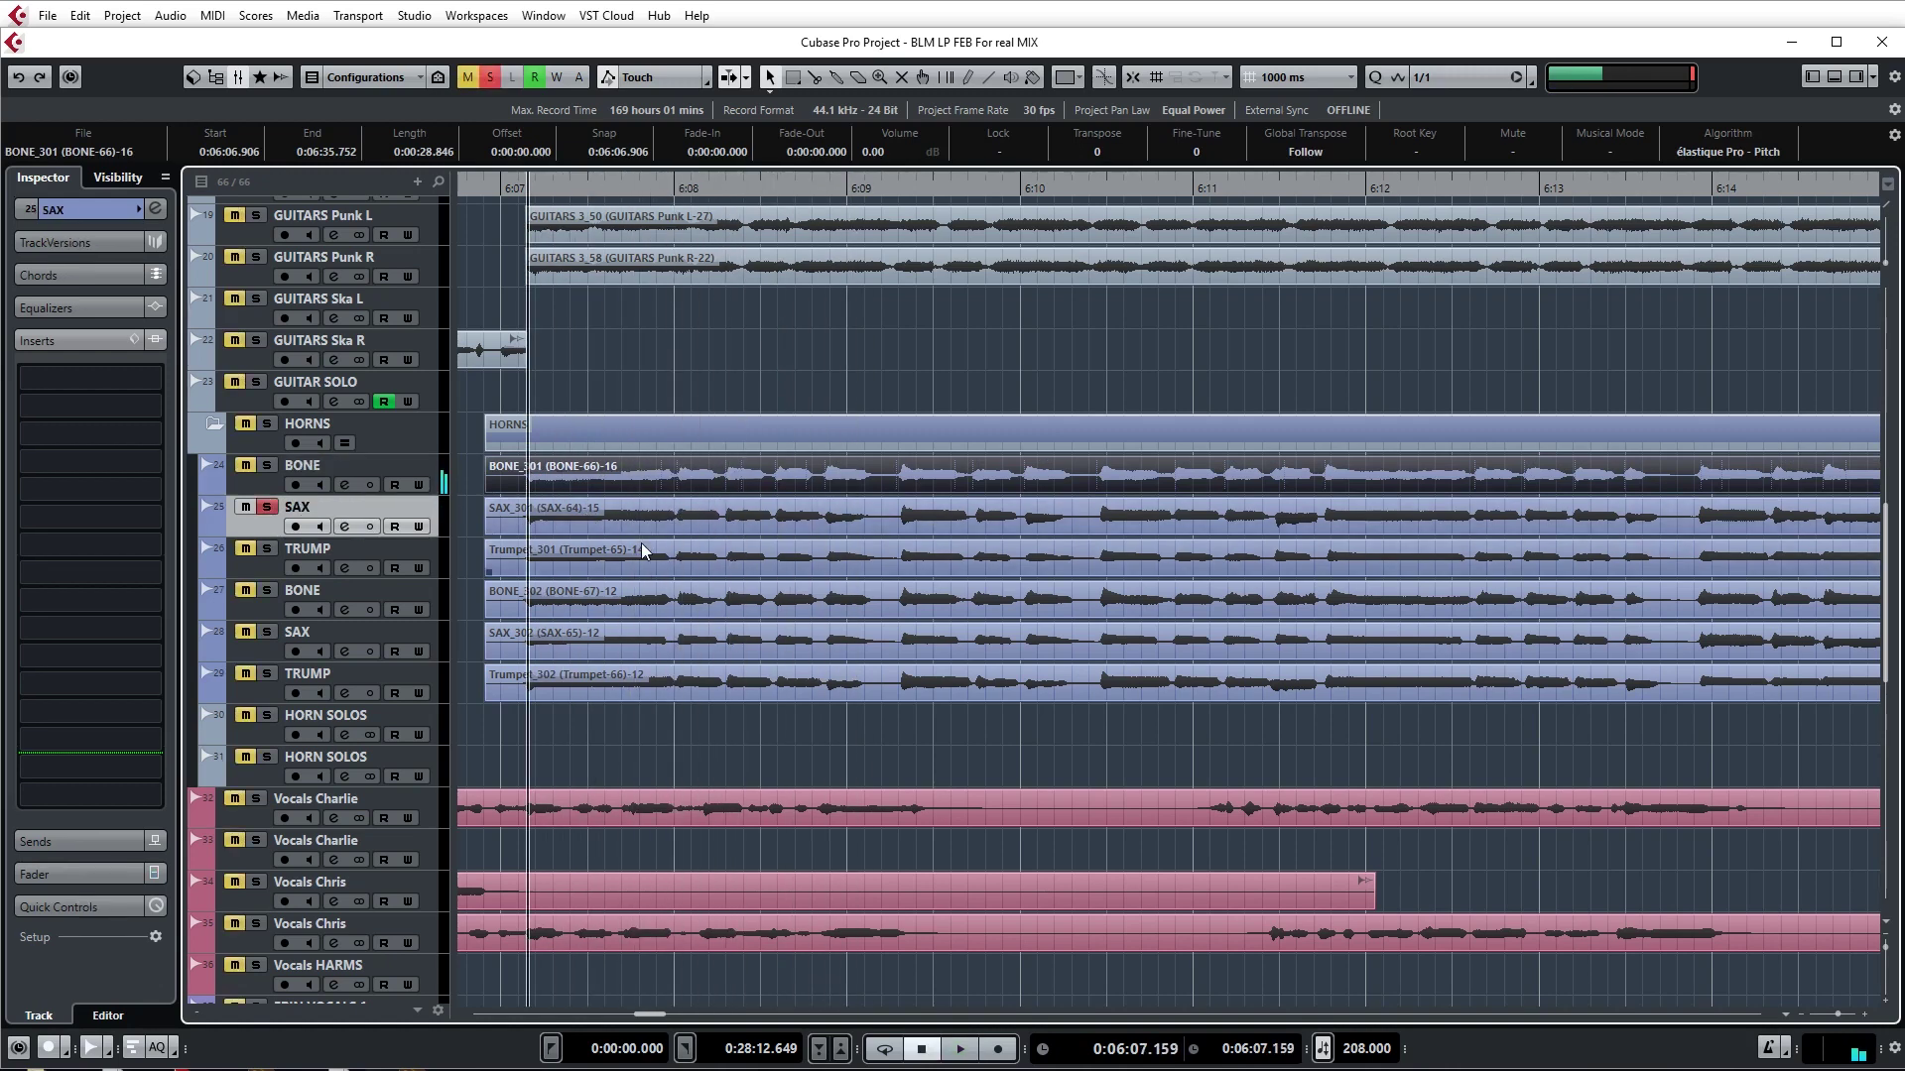
pyautogui.press('space')
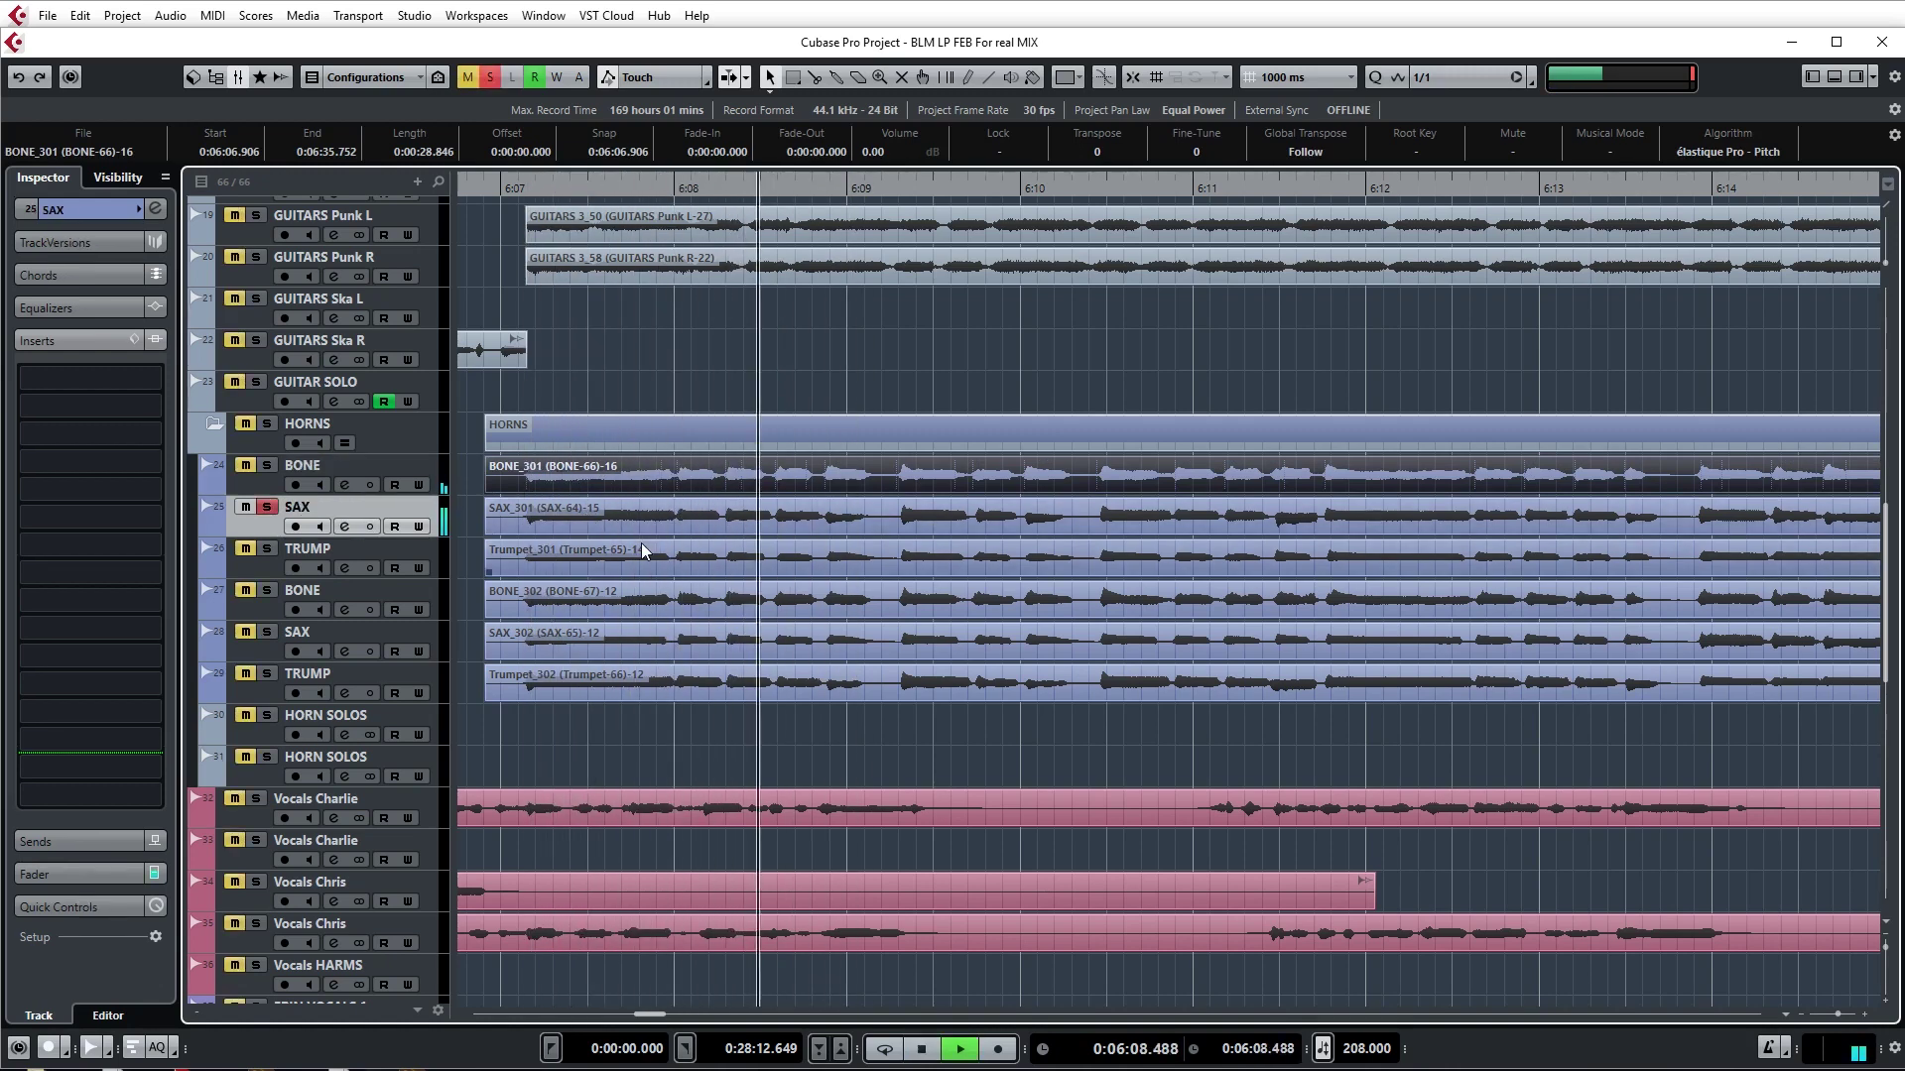
pyautogui.press('space')
pyautogui.press('s')
# - Solo the upper TRUMP track, play its part from about 6:07, and unsolo it
pyautogui.click(373, 546)
pyautogui.press('s')
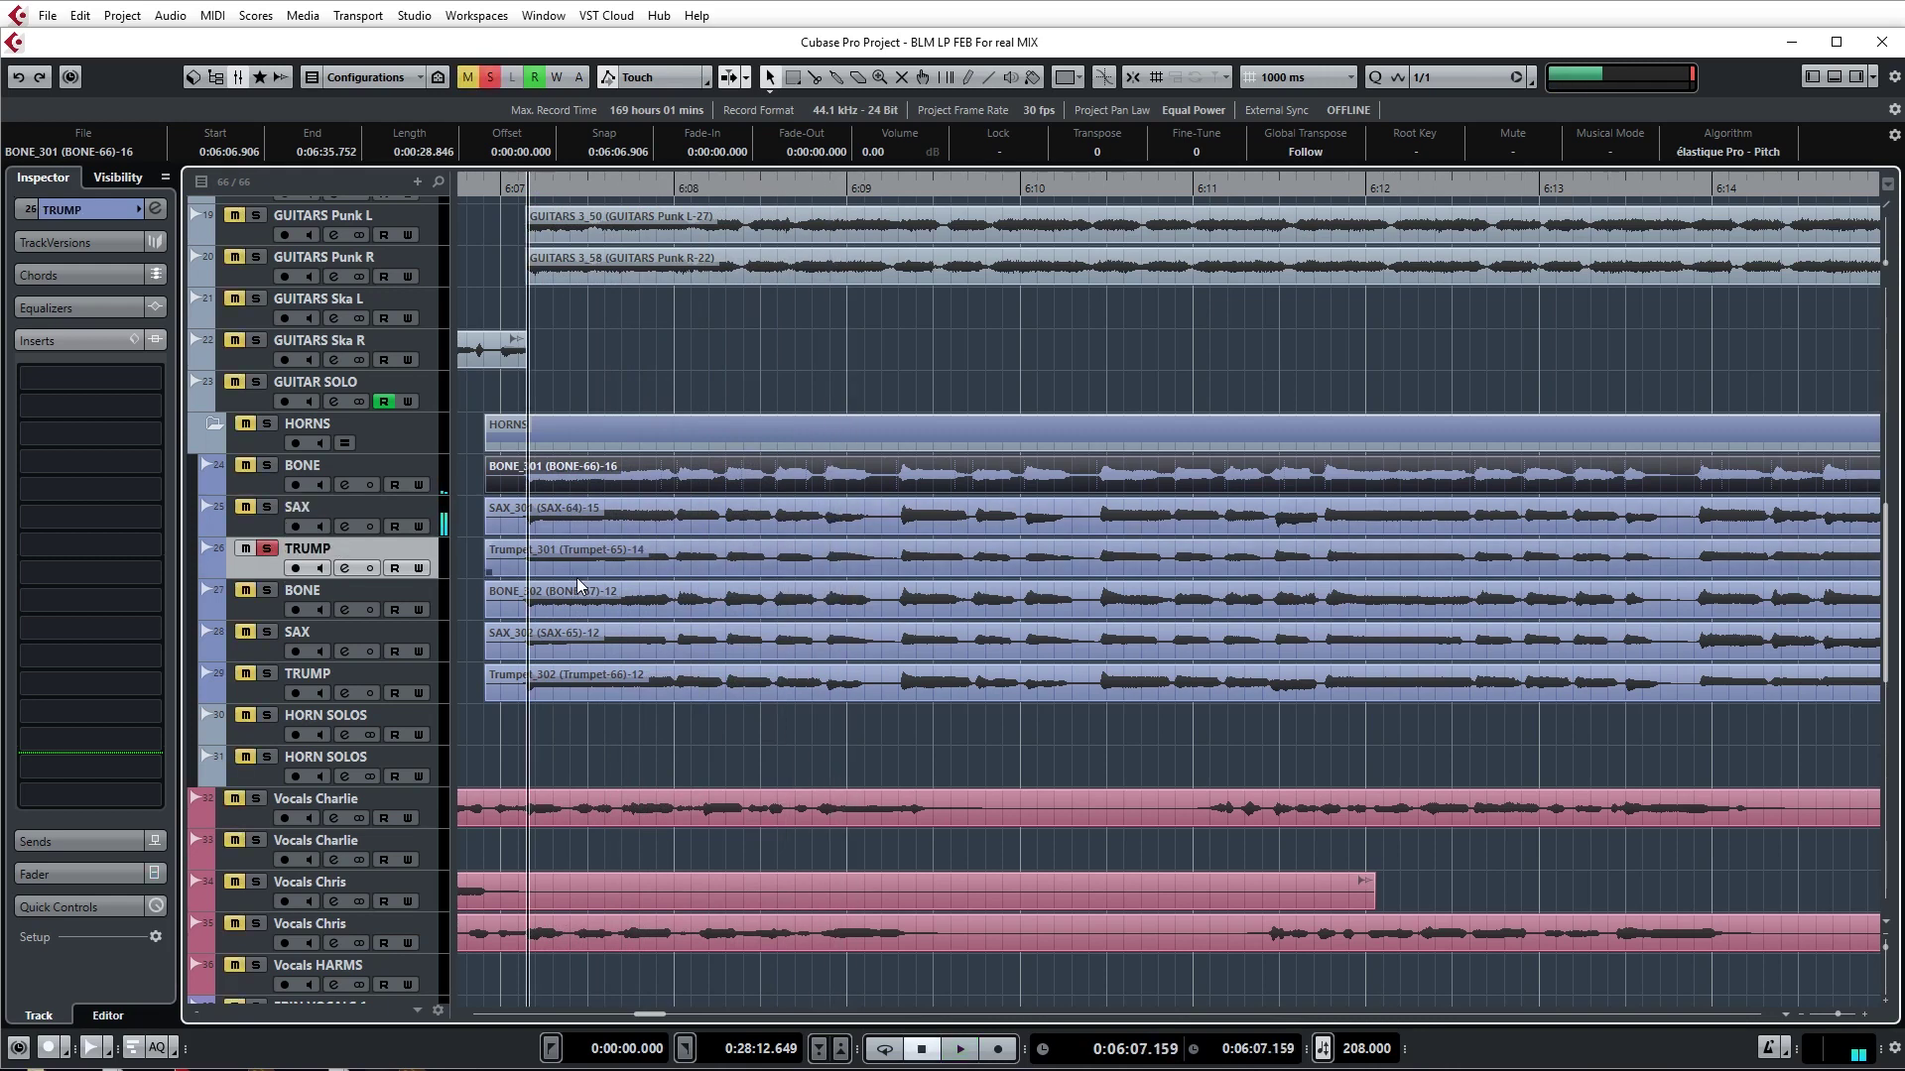
pyautogui.press('space')
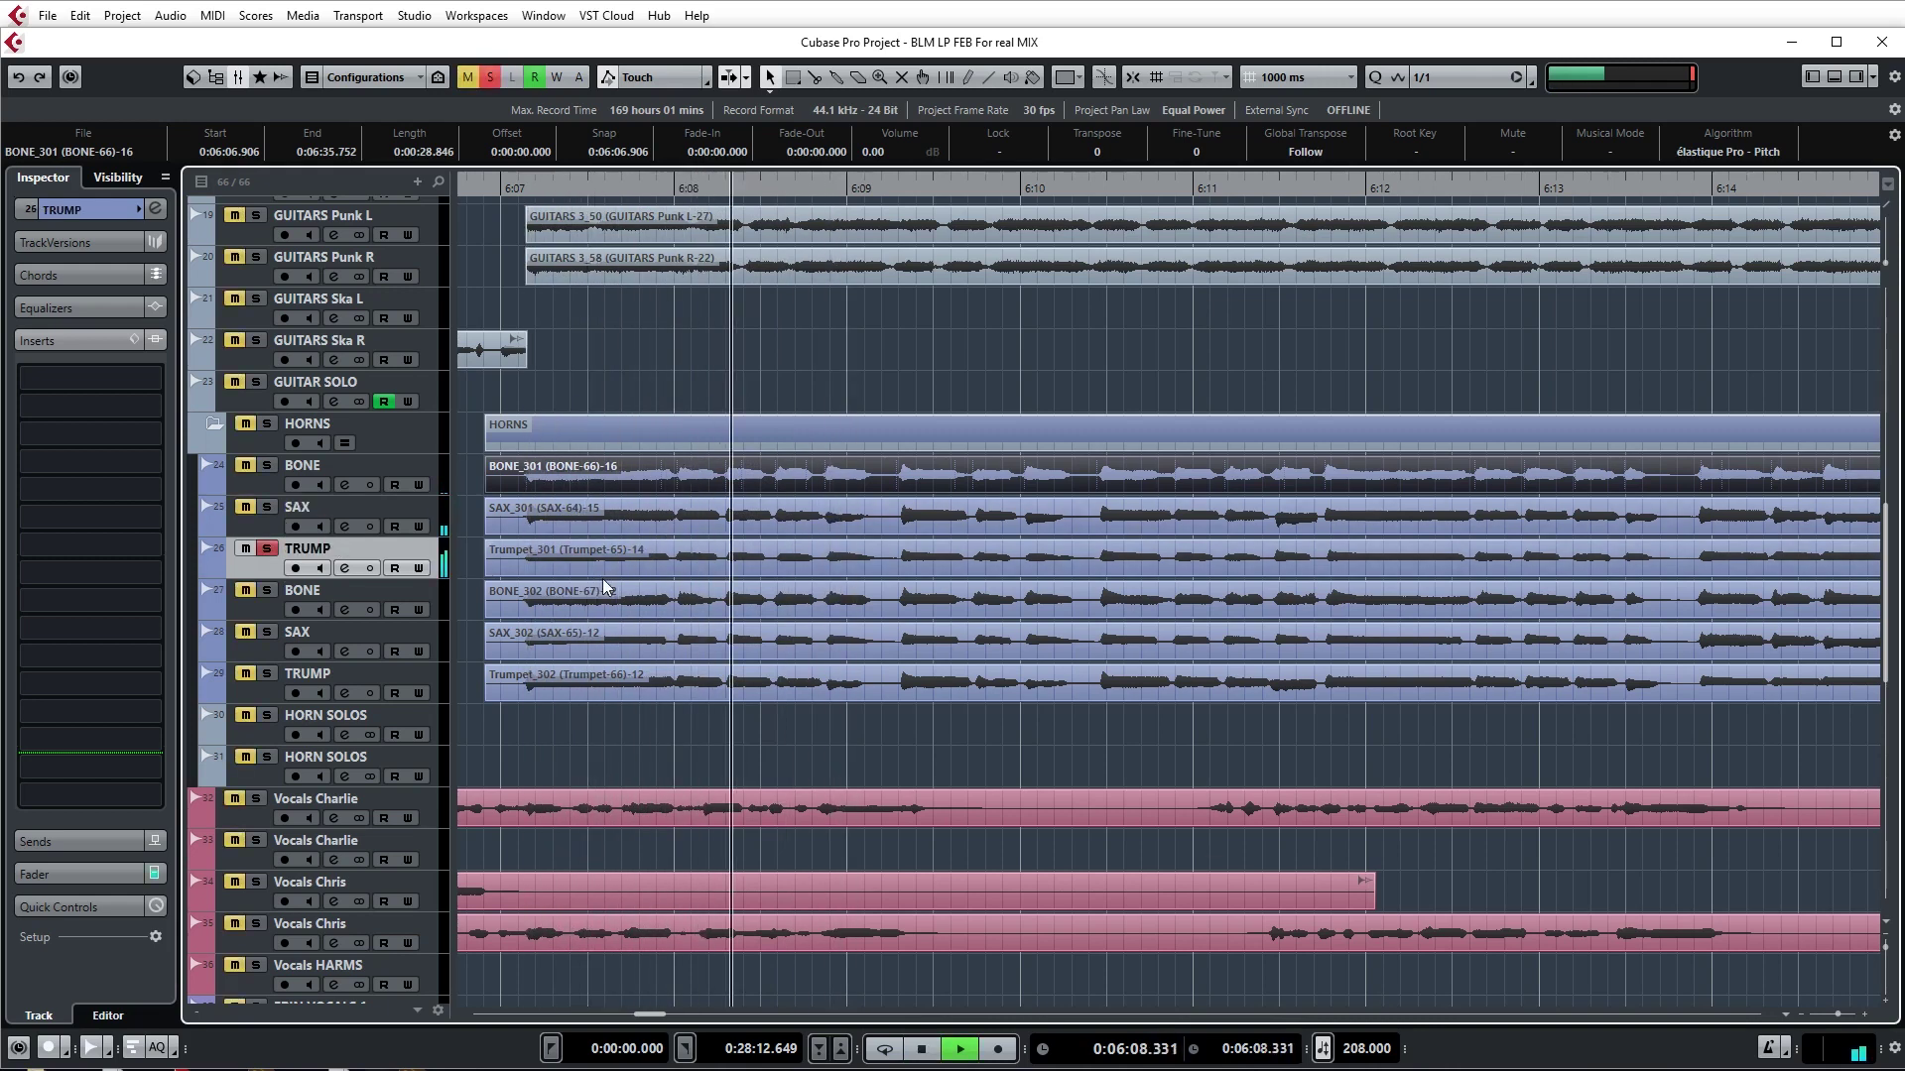
pyautogui.press('space')
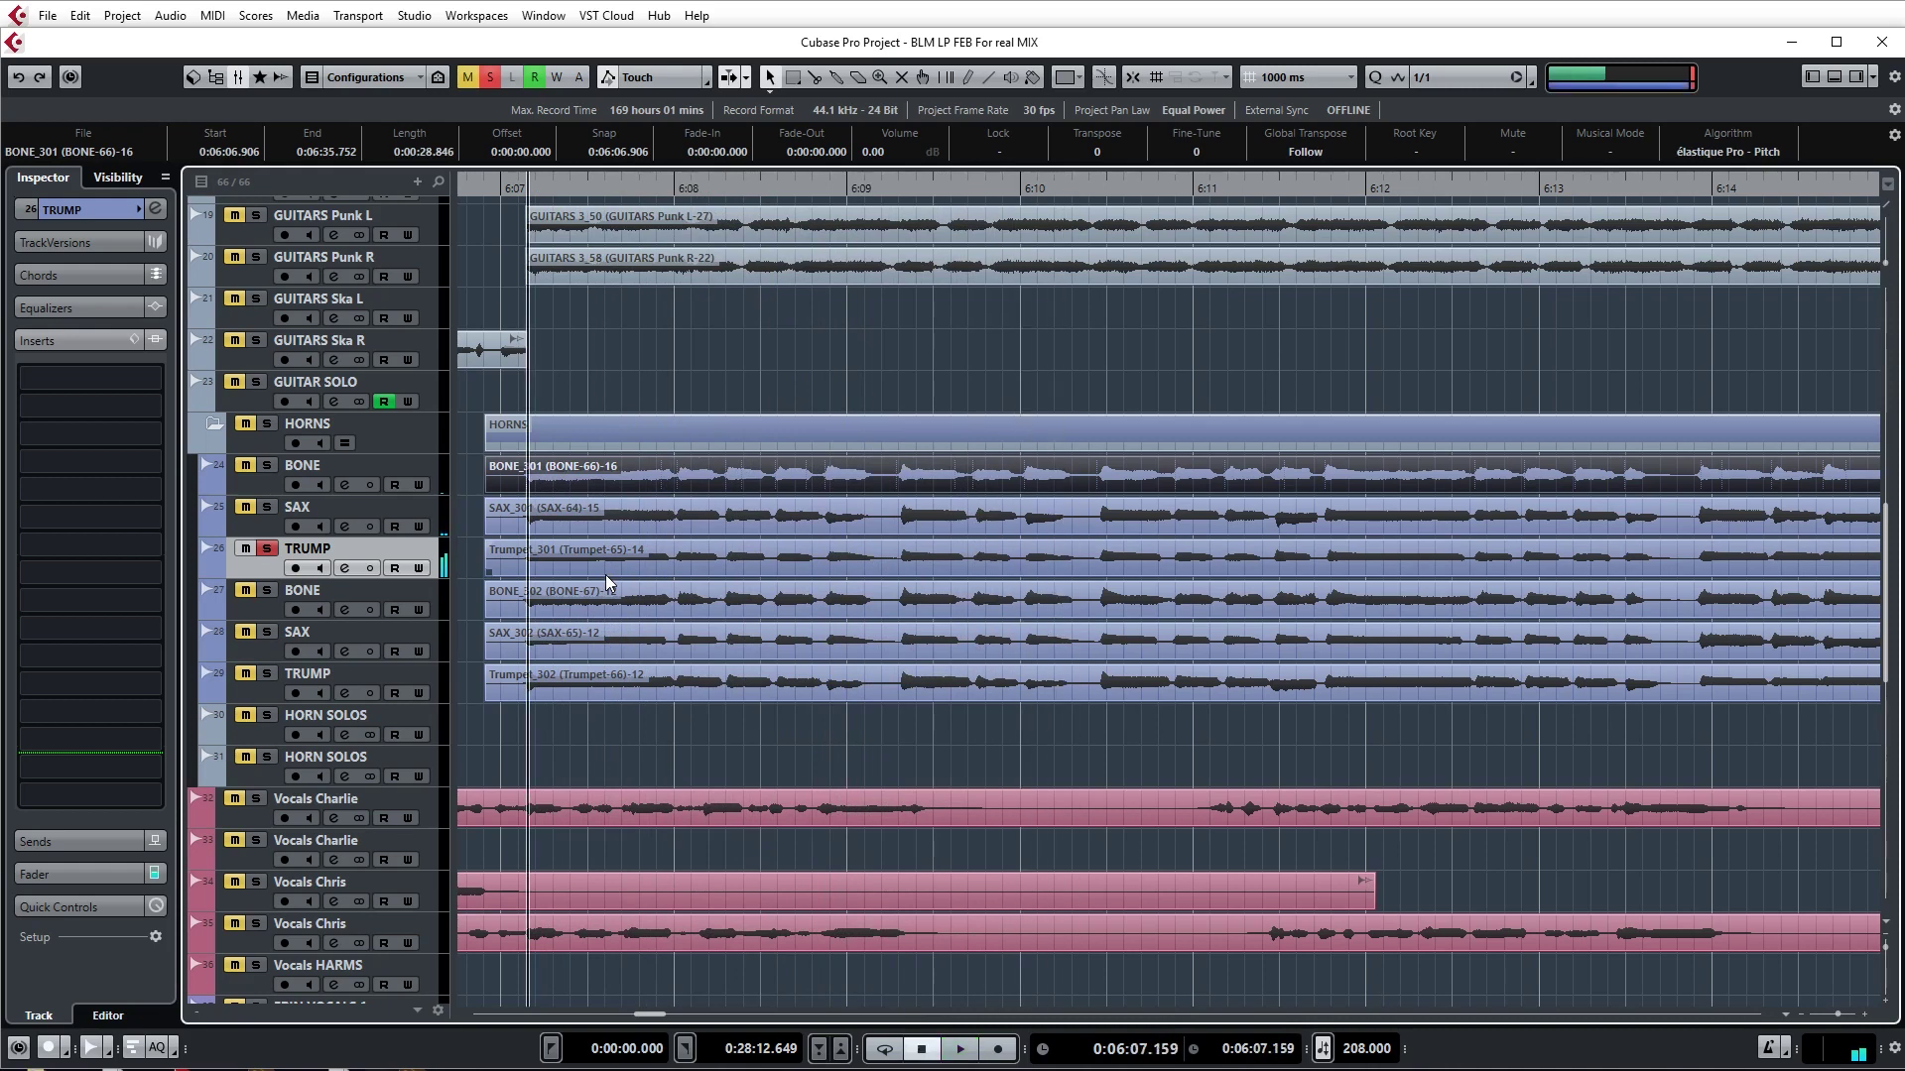
pyautogui.press('s')
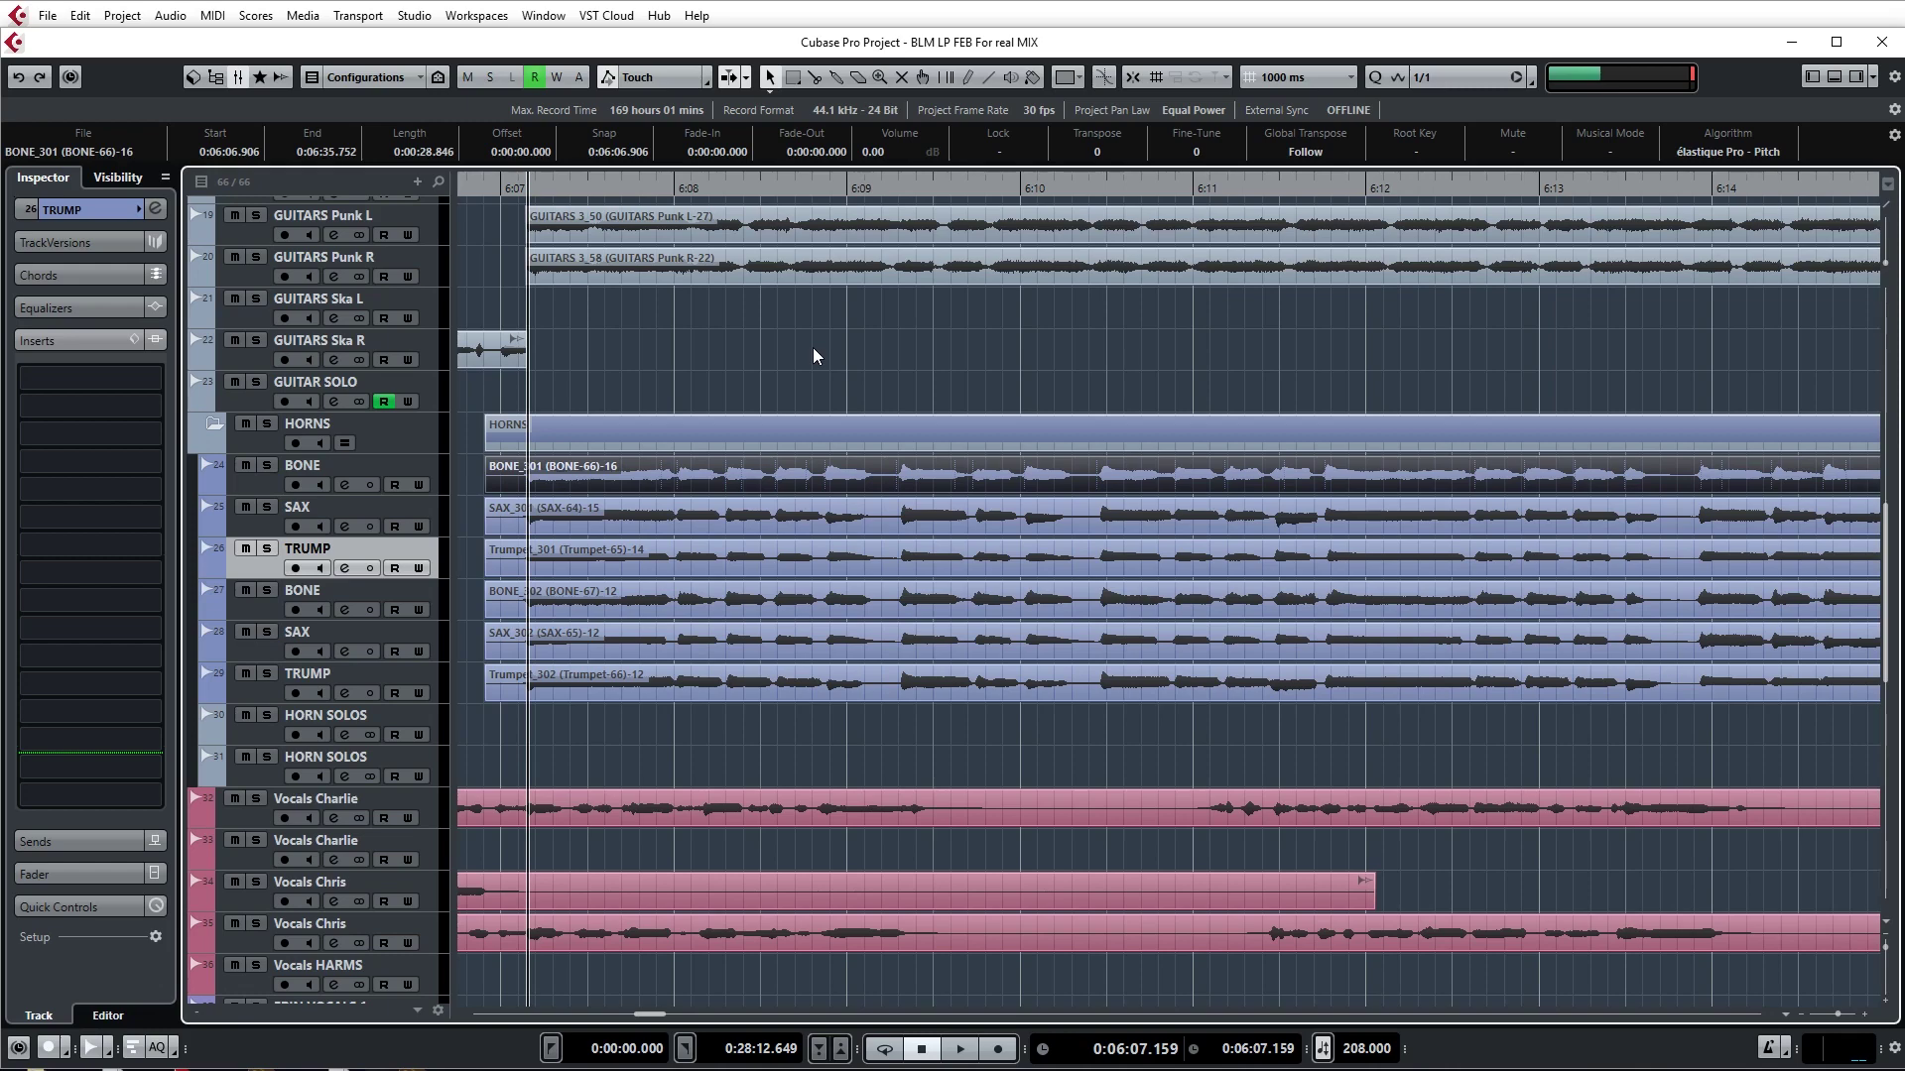
# - Audition the upper BONE track in solo from about 6:11.7, and switch its solo off
pyautogui.press('g')
pyautogui.click(952, 184)
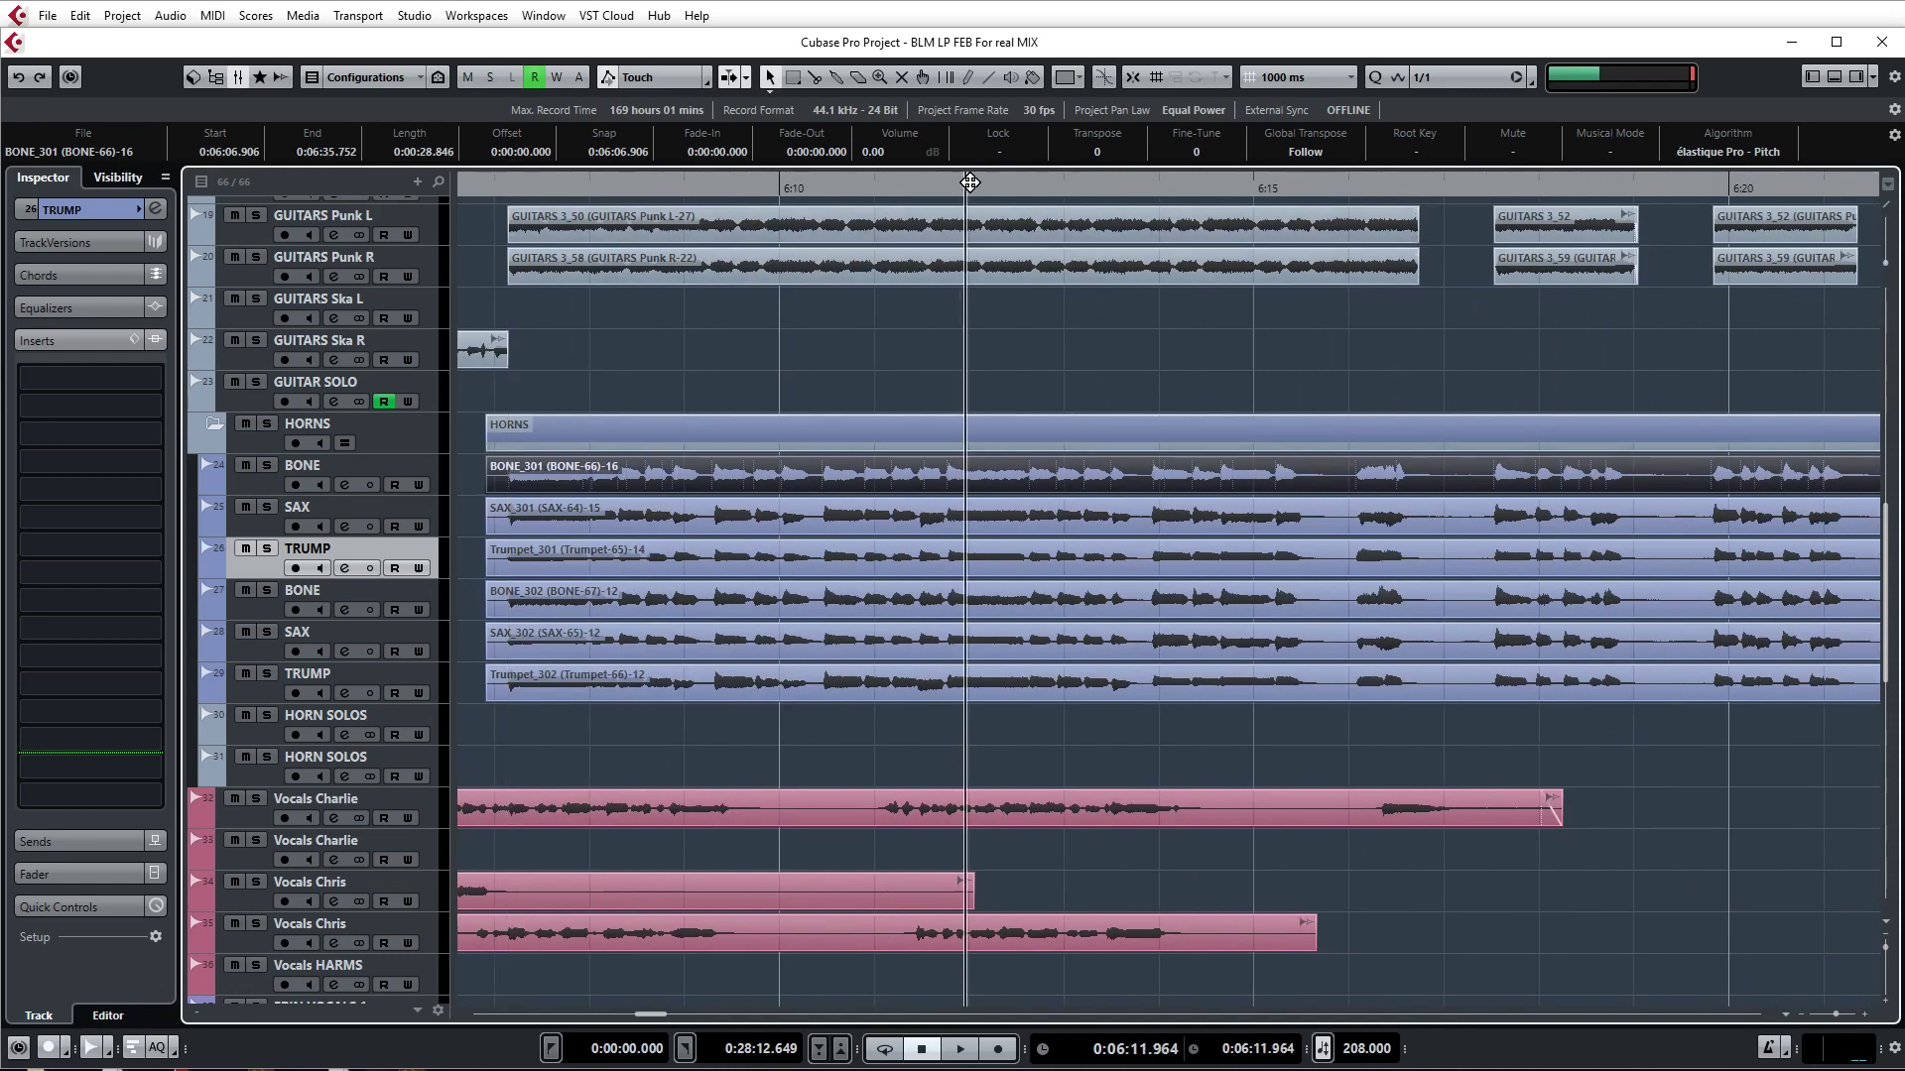
pyautogui.press('h')
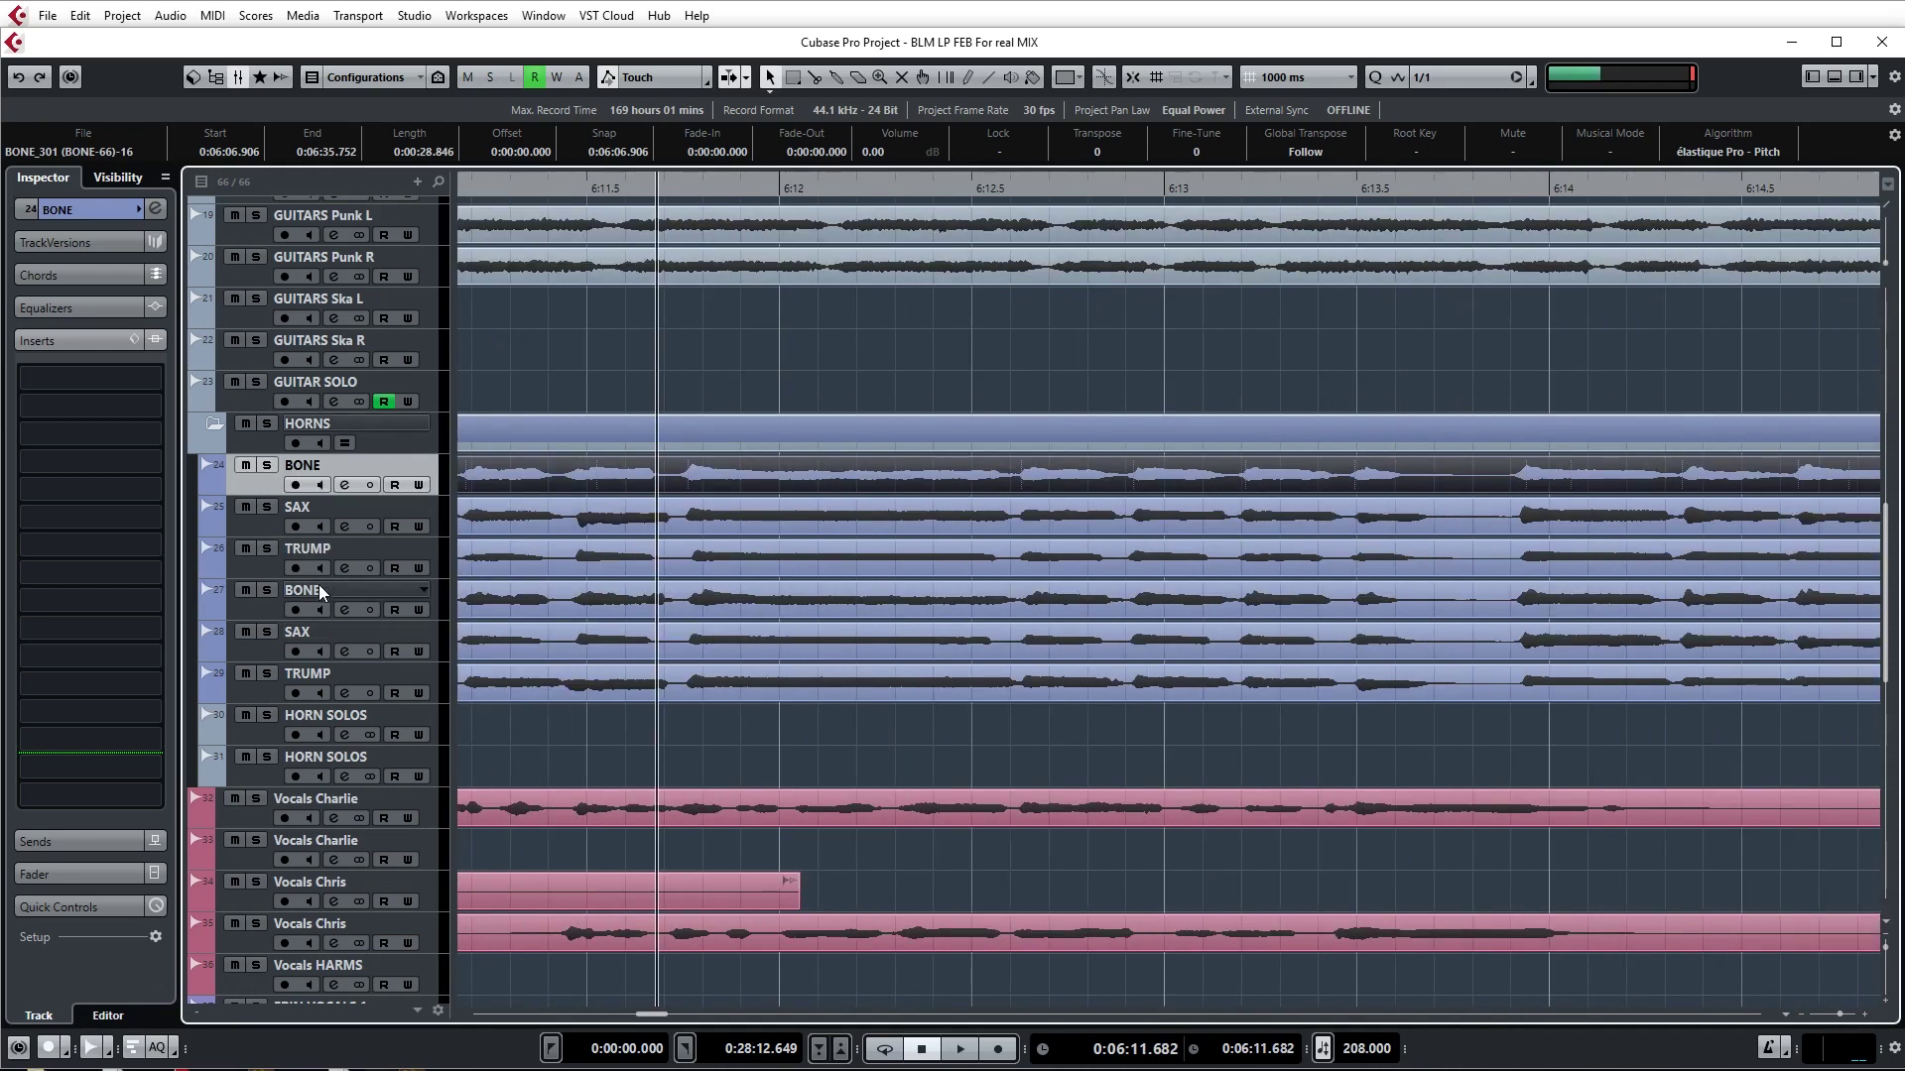
pyautogui.press('s')
pyautogui.press('space')
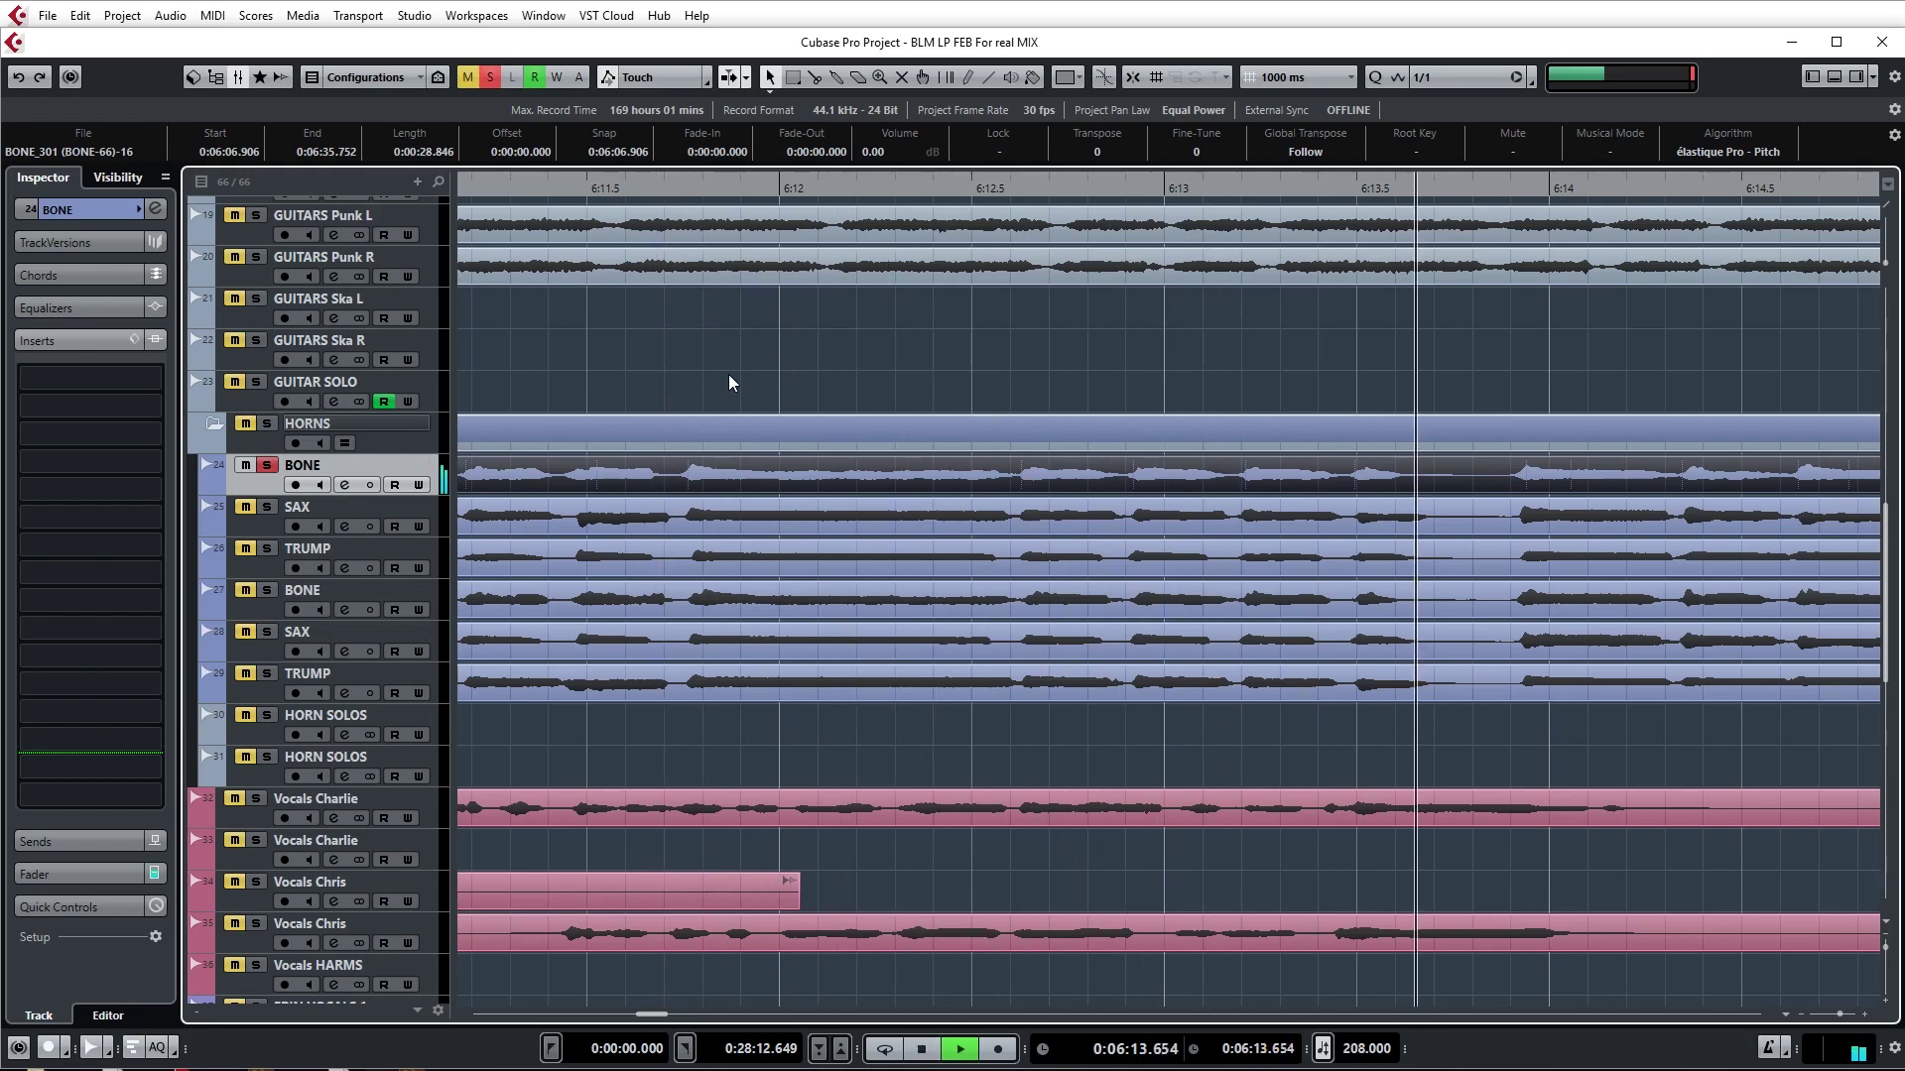
pyautogui.scroll(-3, 1095, 398)
pyautogui.hscroll(2, 1032, 407)
pyautogui.press('s')
pyautogui.press('space')
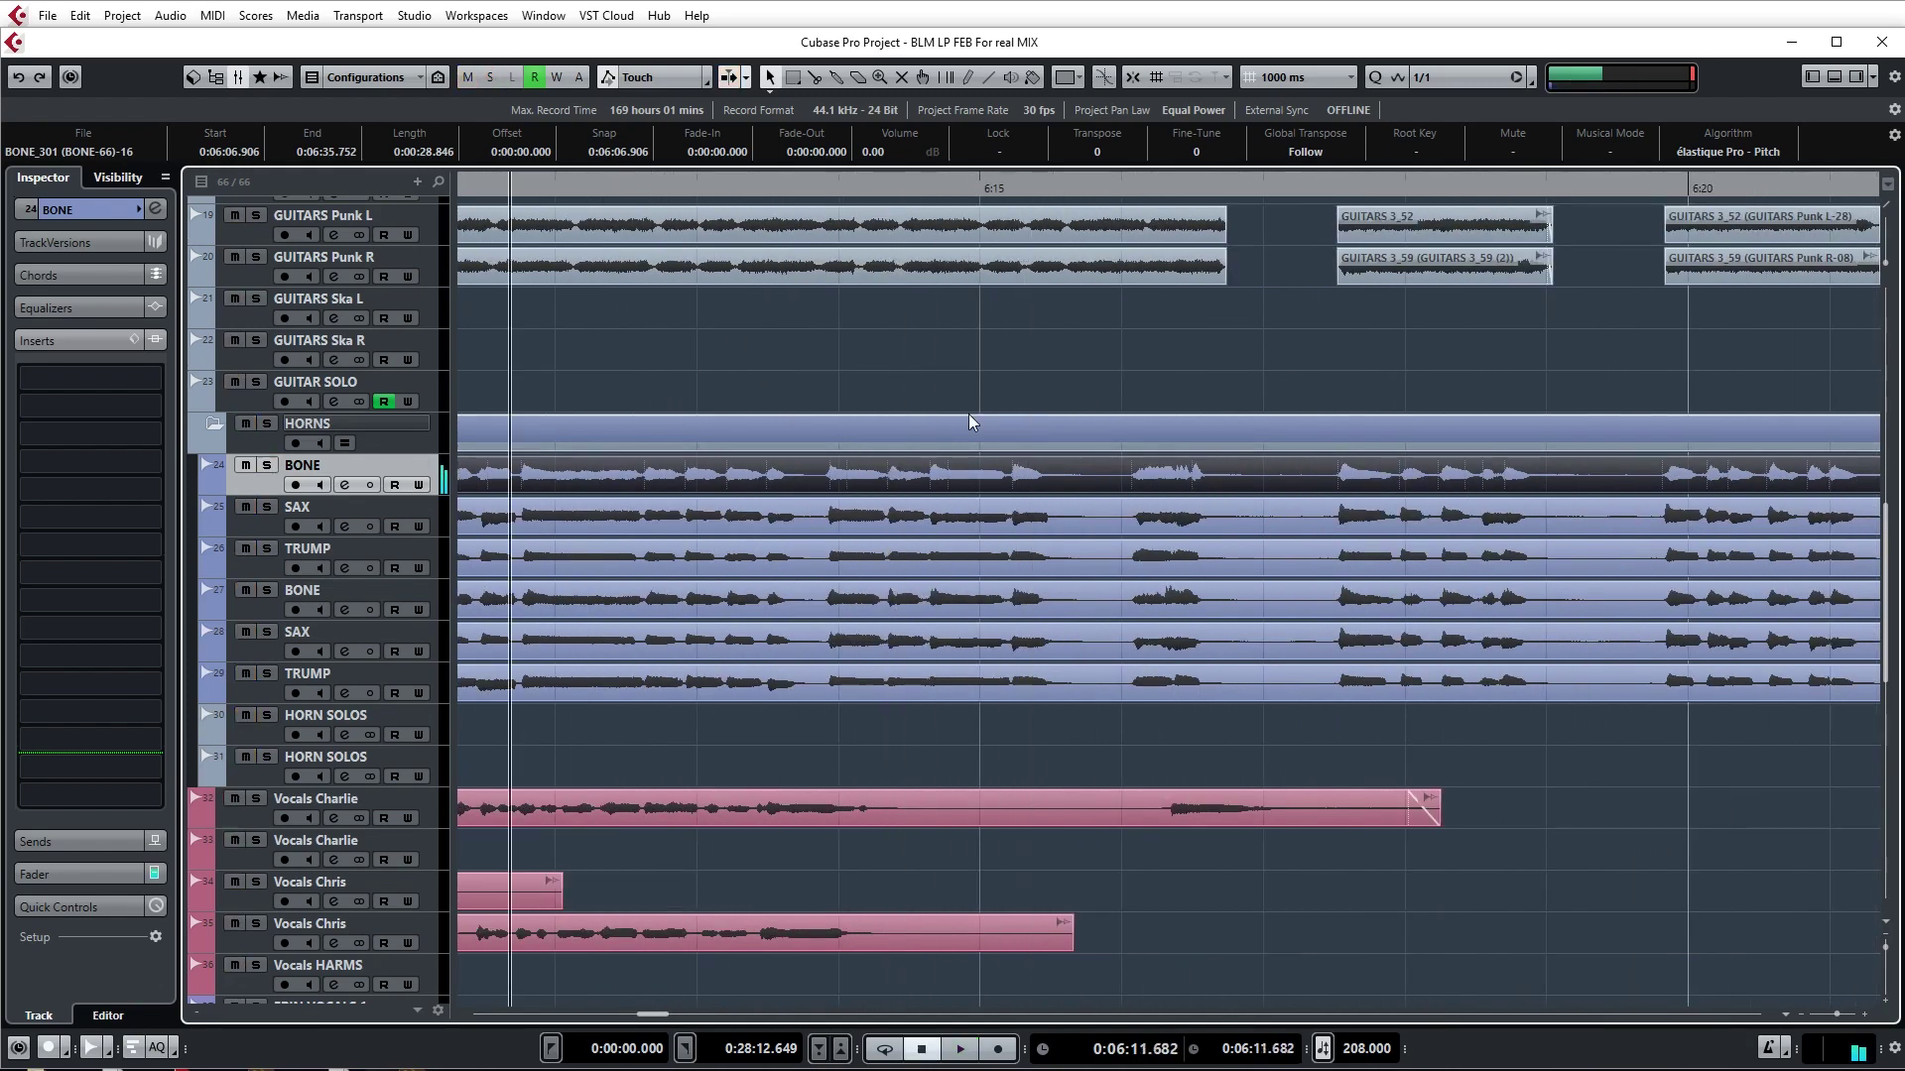
# - Position the playhead just before the long horn note at about 6:11.7 and clear the event selection
pyautogui.press('g')
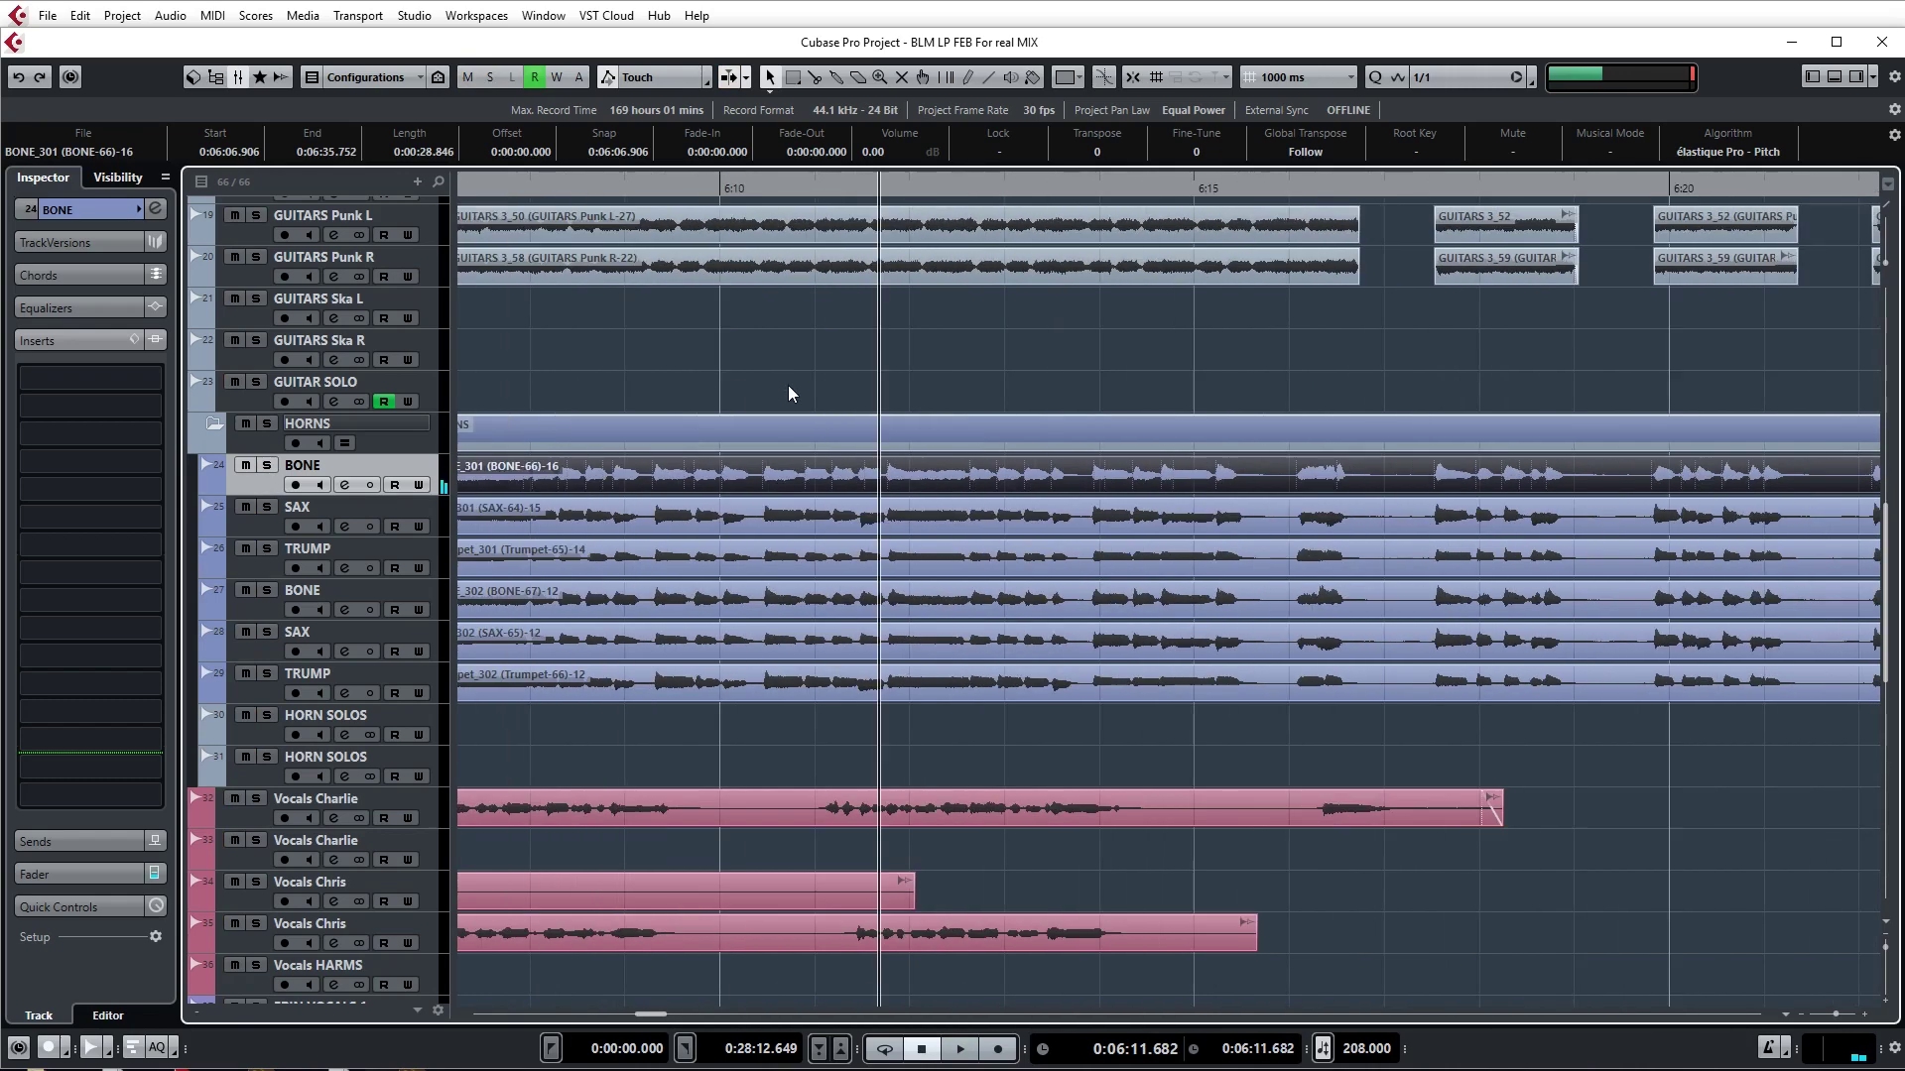
pyautogui.press('h')
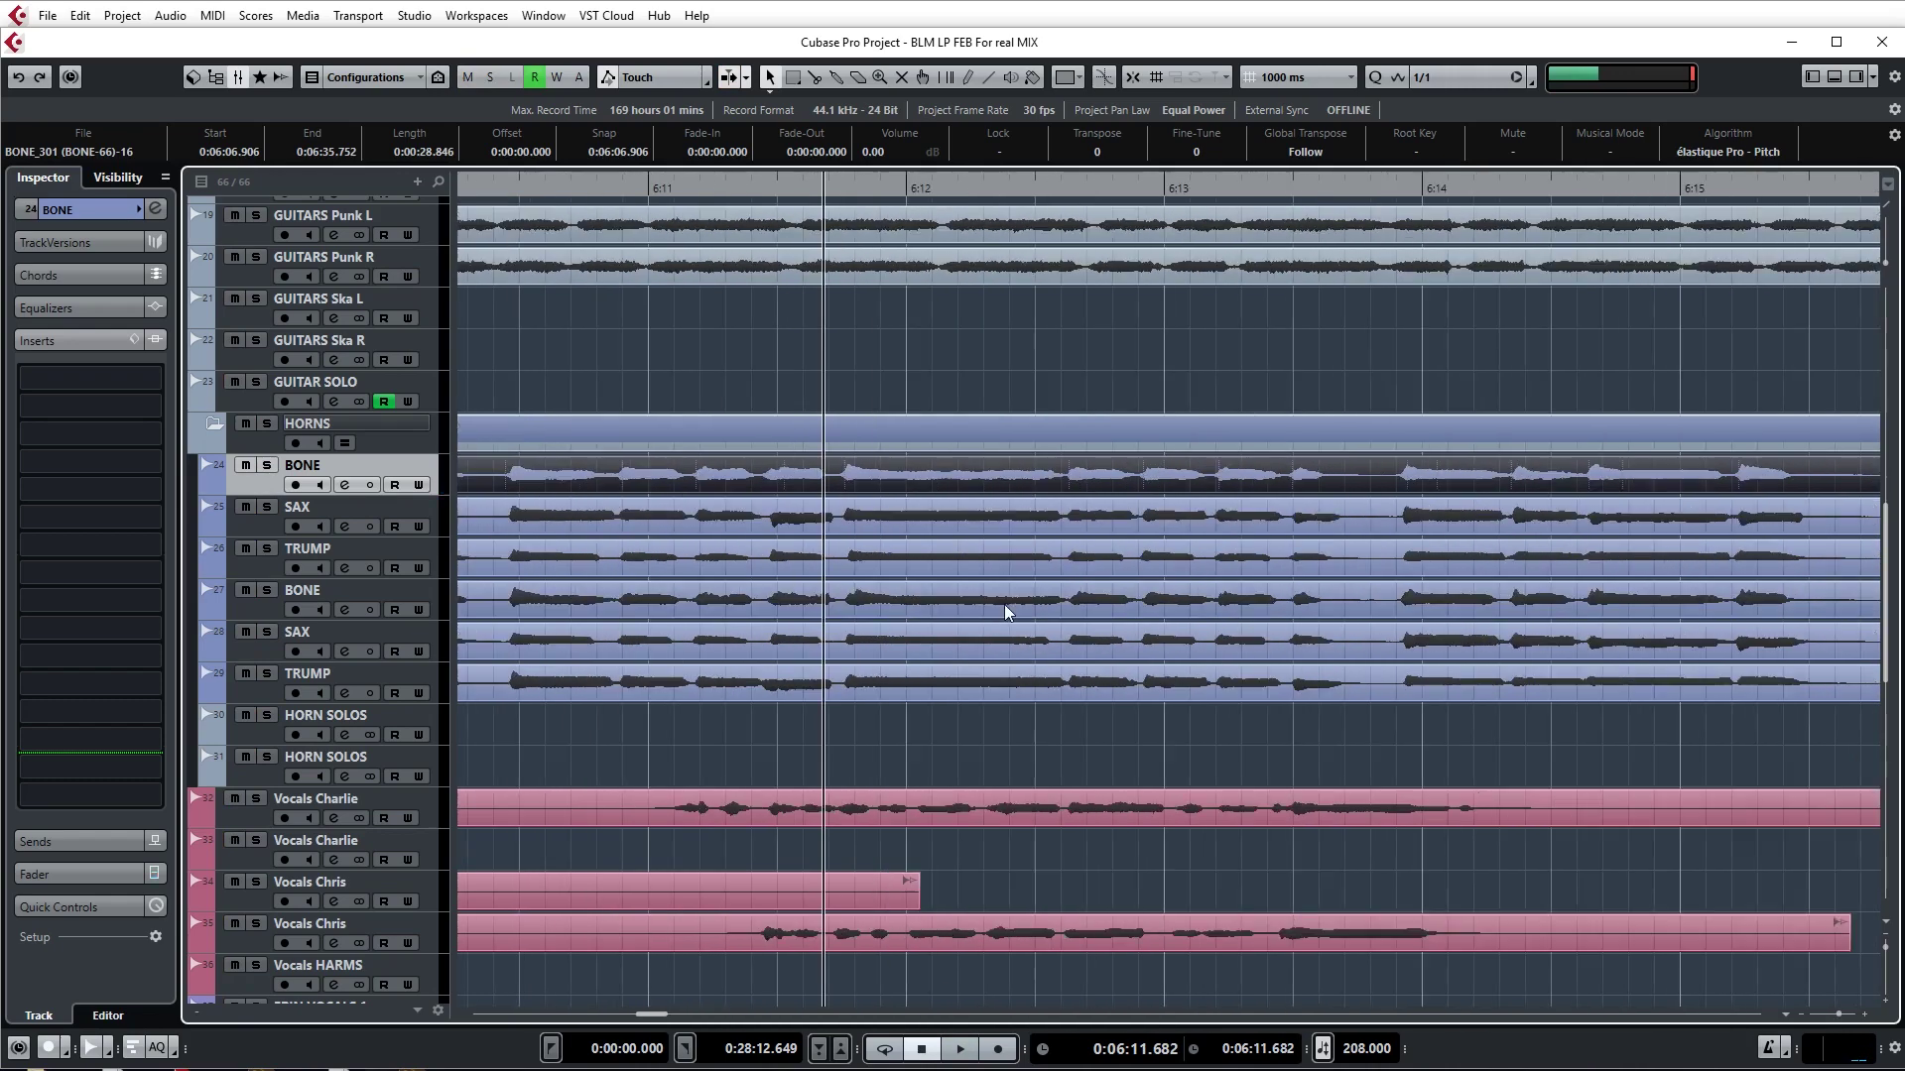
pyautogui.moveTo(740, 191); pyautogui.dragTo(841, 211)
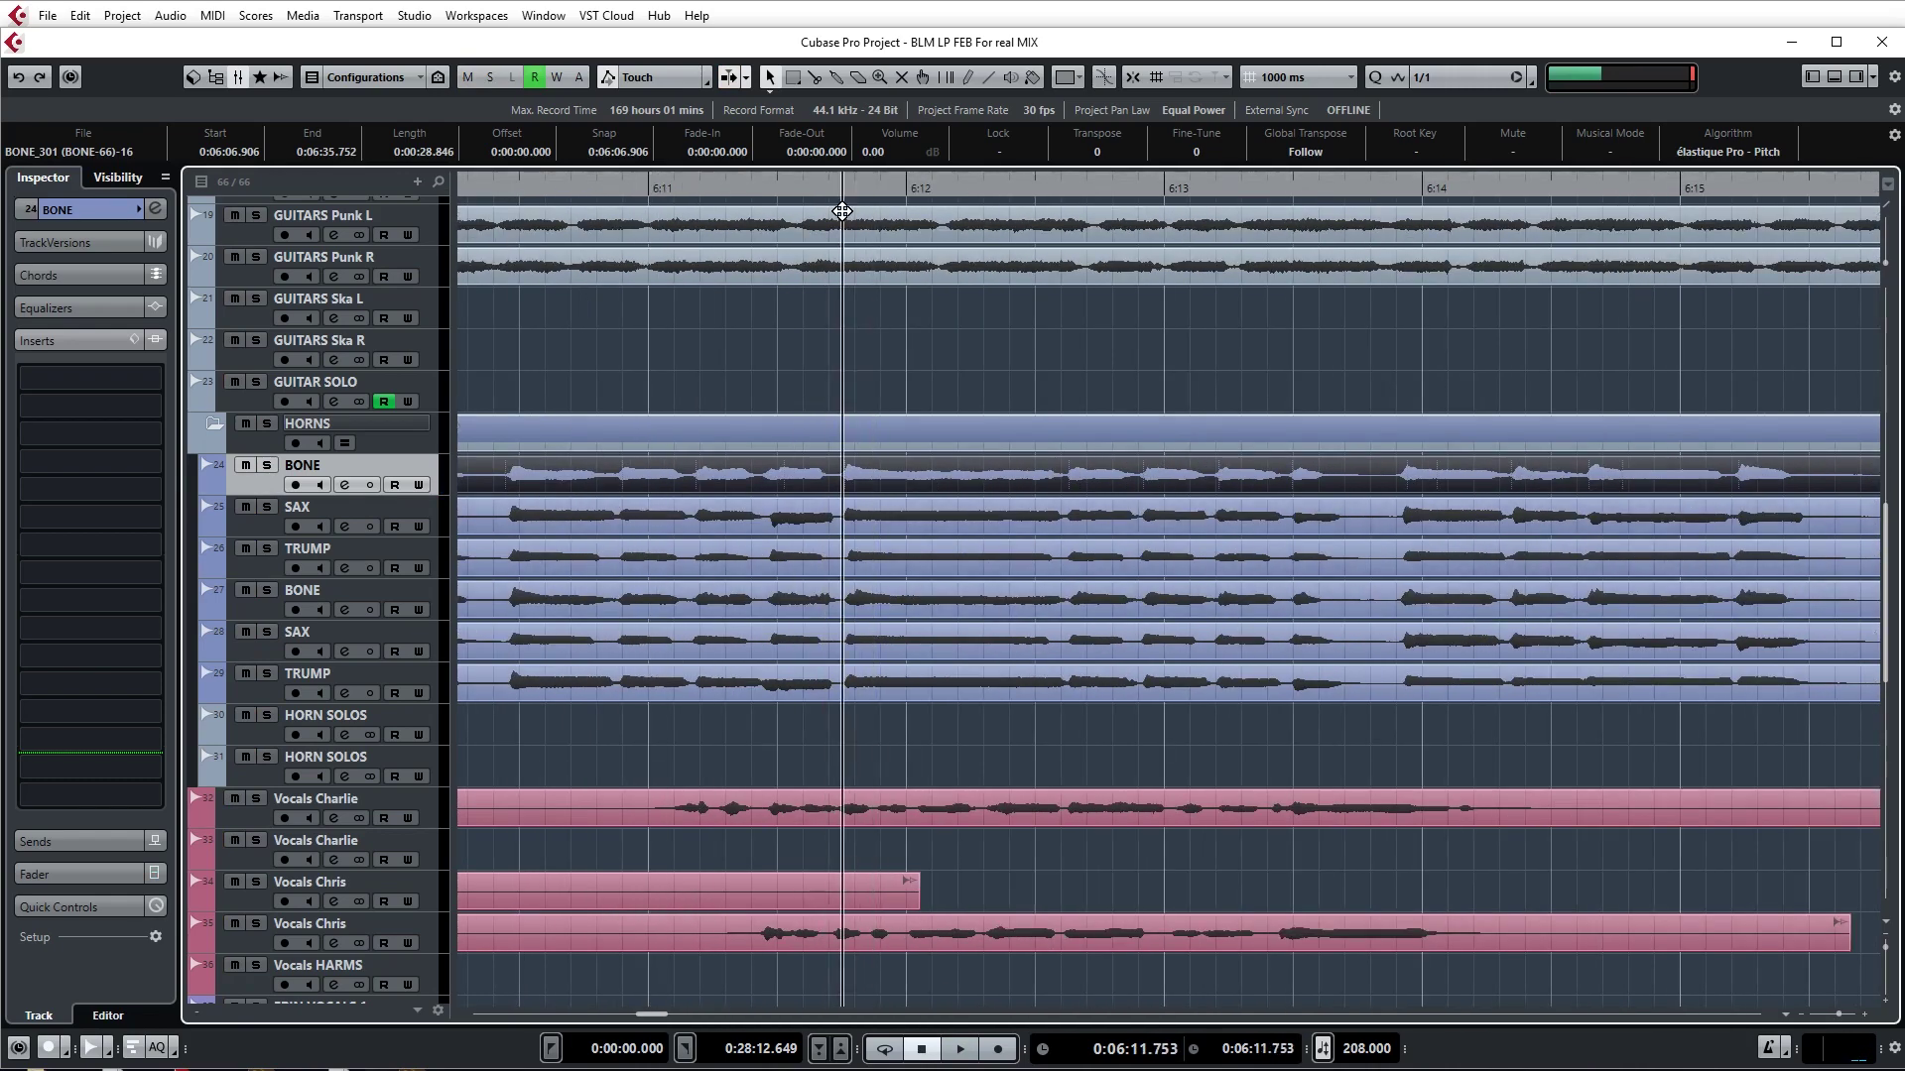
pyautogui.press('h')
pyautogui.press('h')
pyautogui.scroll(-2, 986, 640)
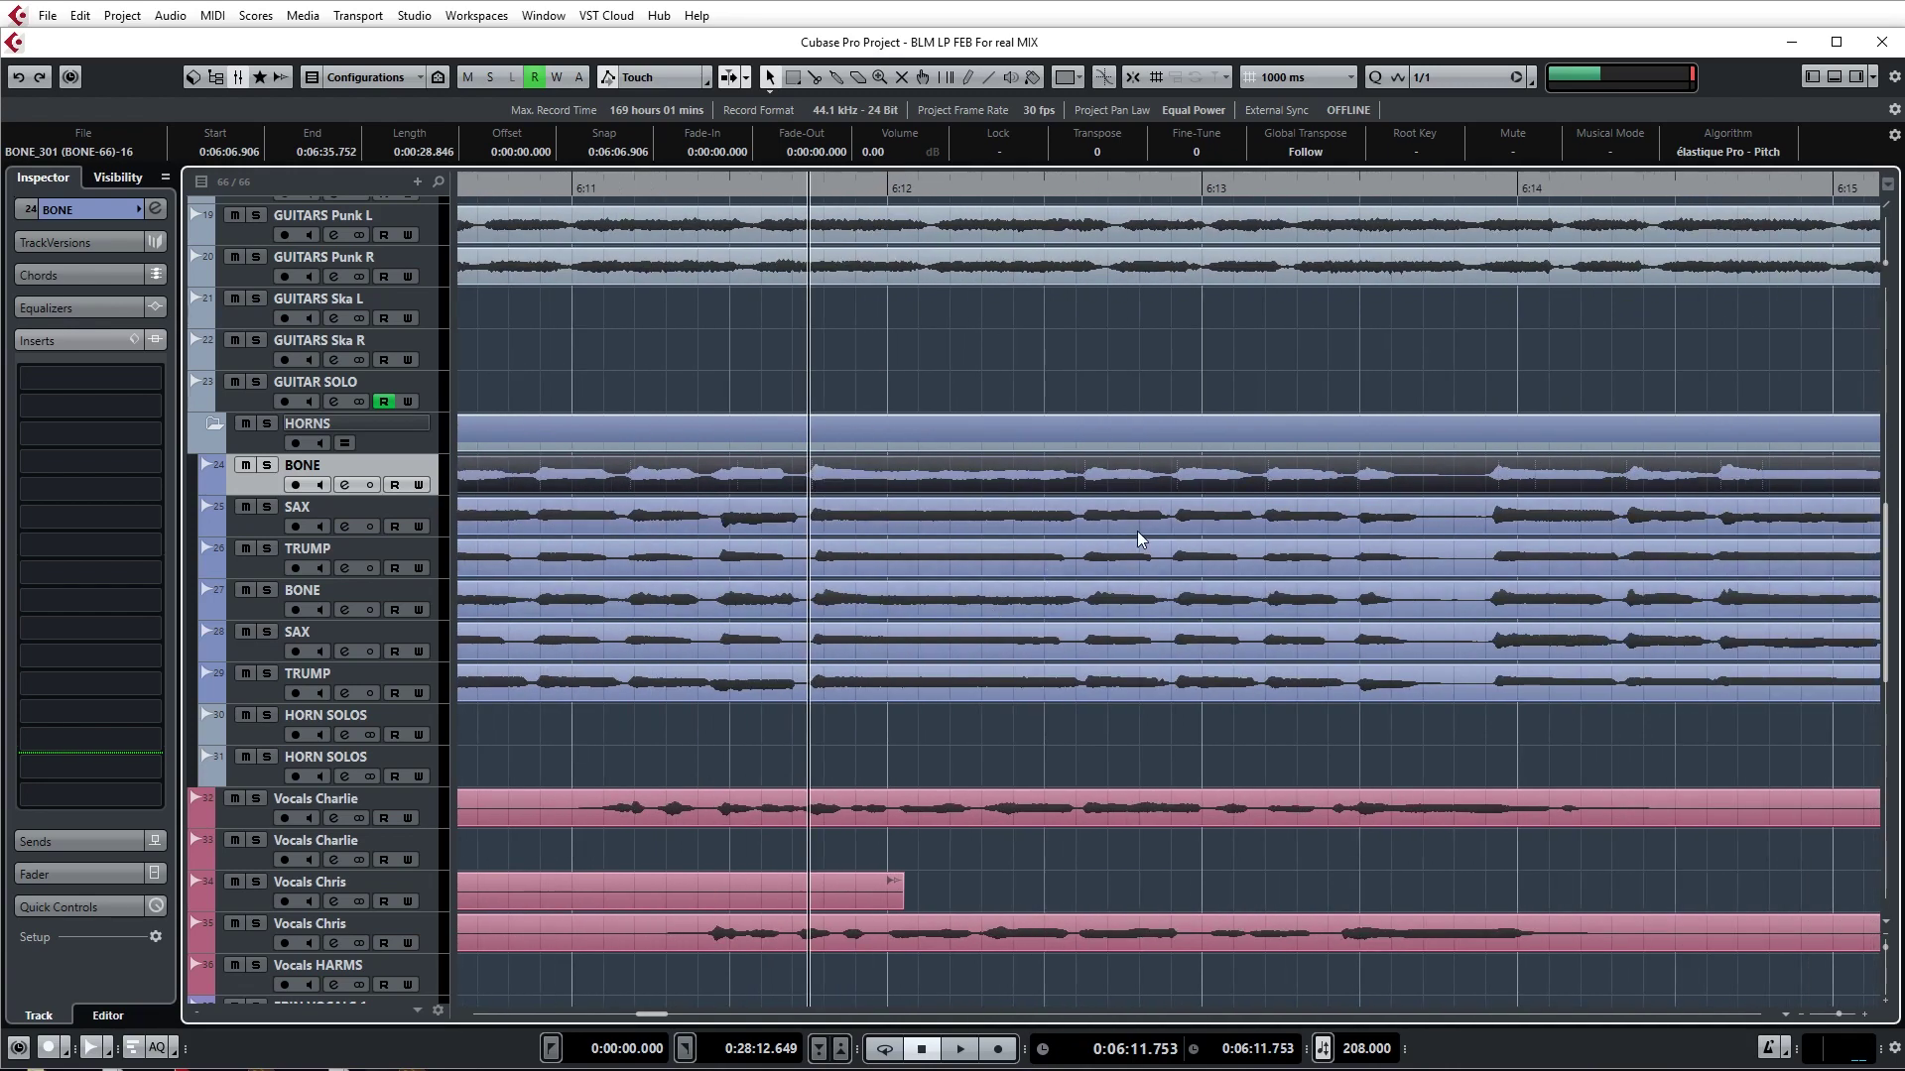
pyautogui.click(1089, 516)
pyautogui.click(782, 187)
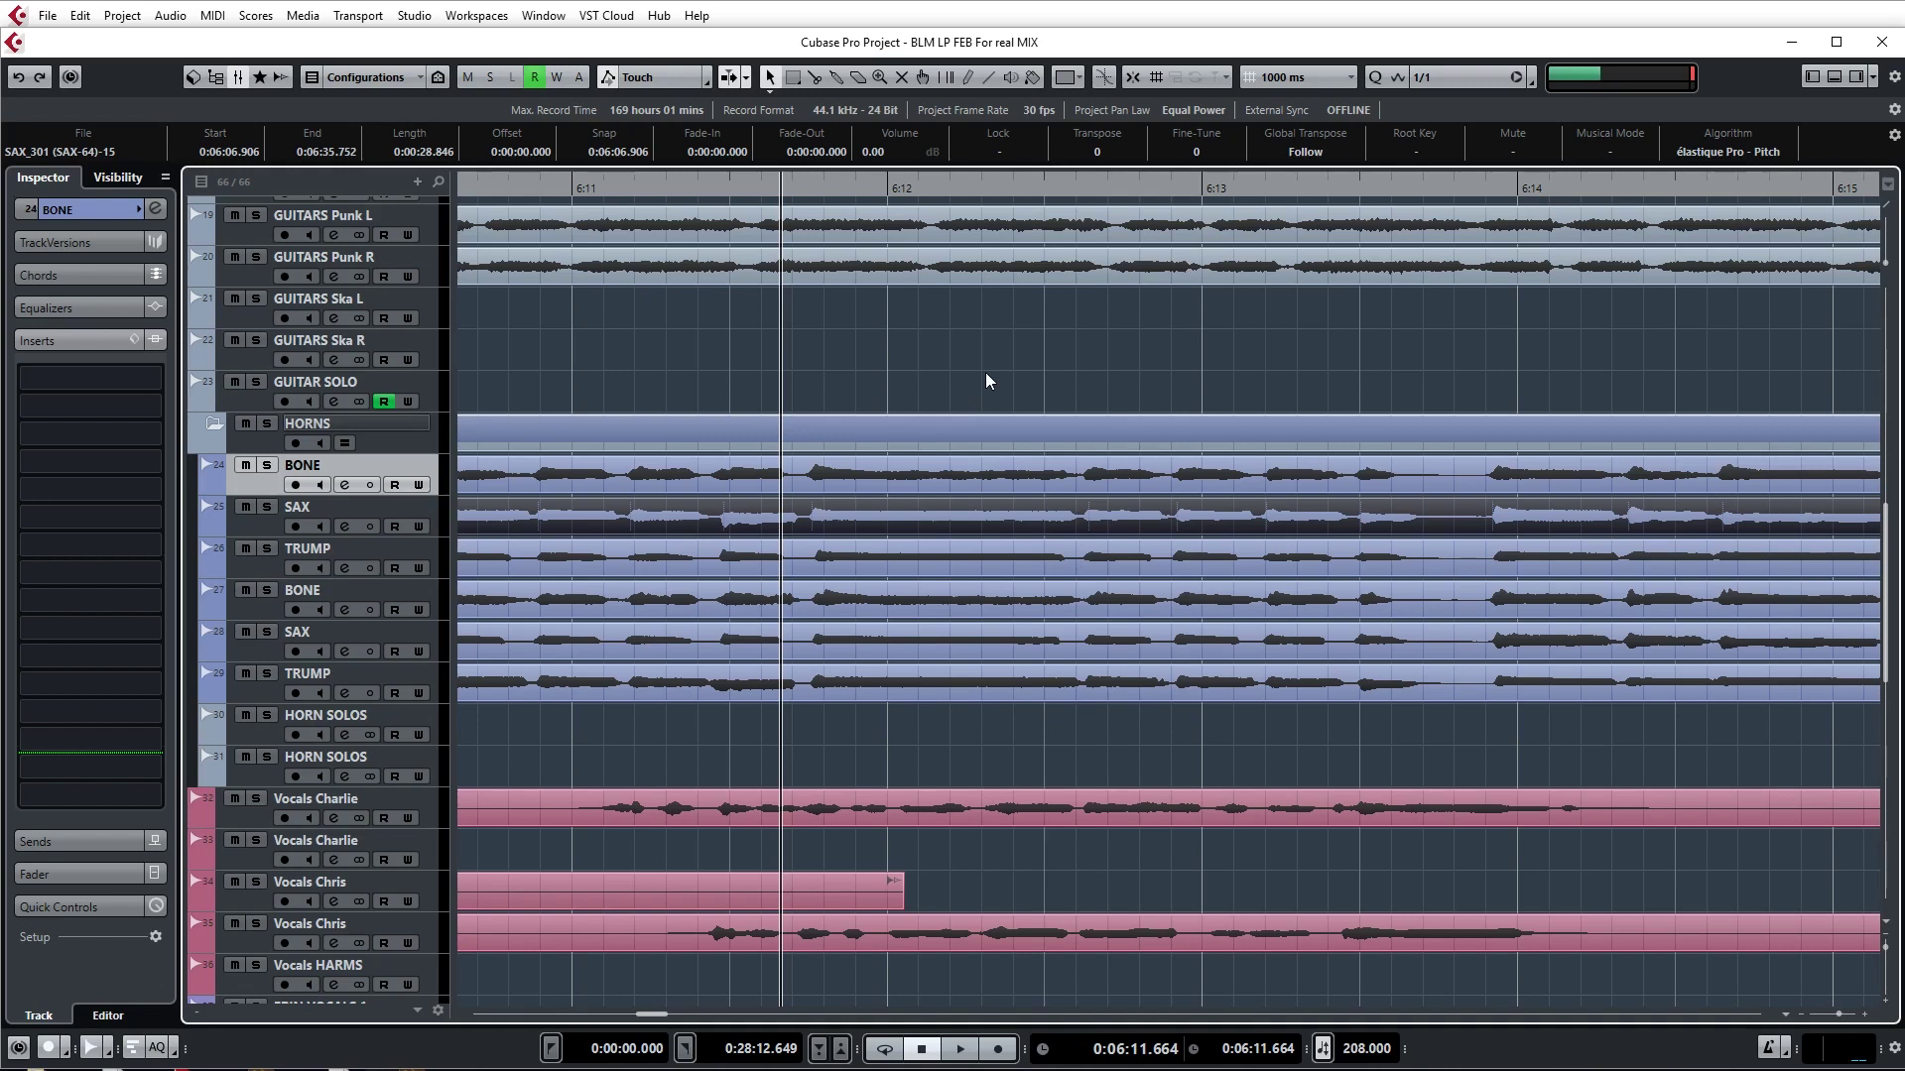
pyautogui.press('KP_Add')
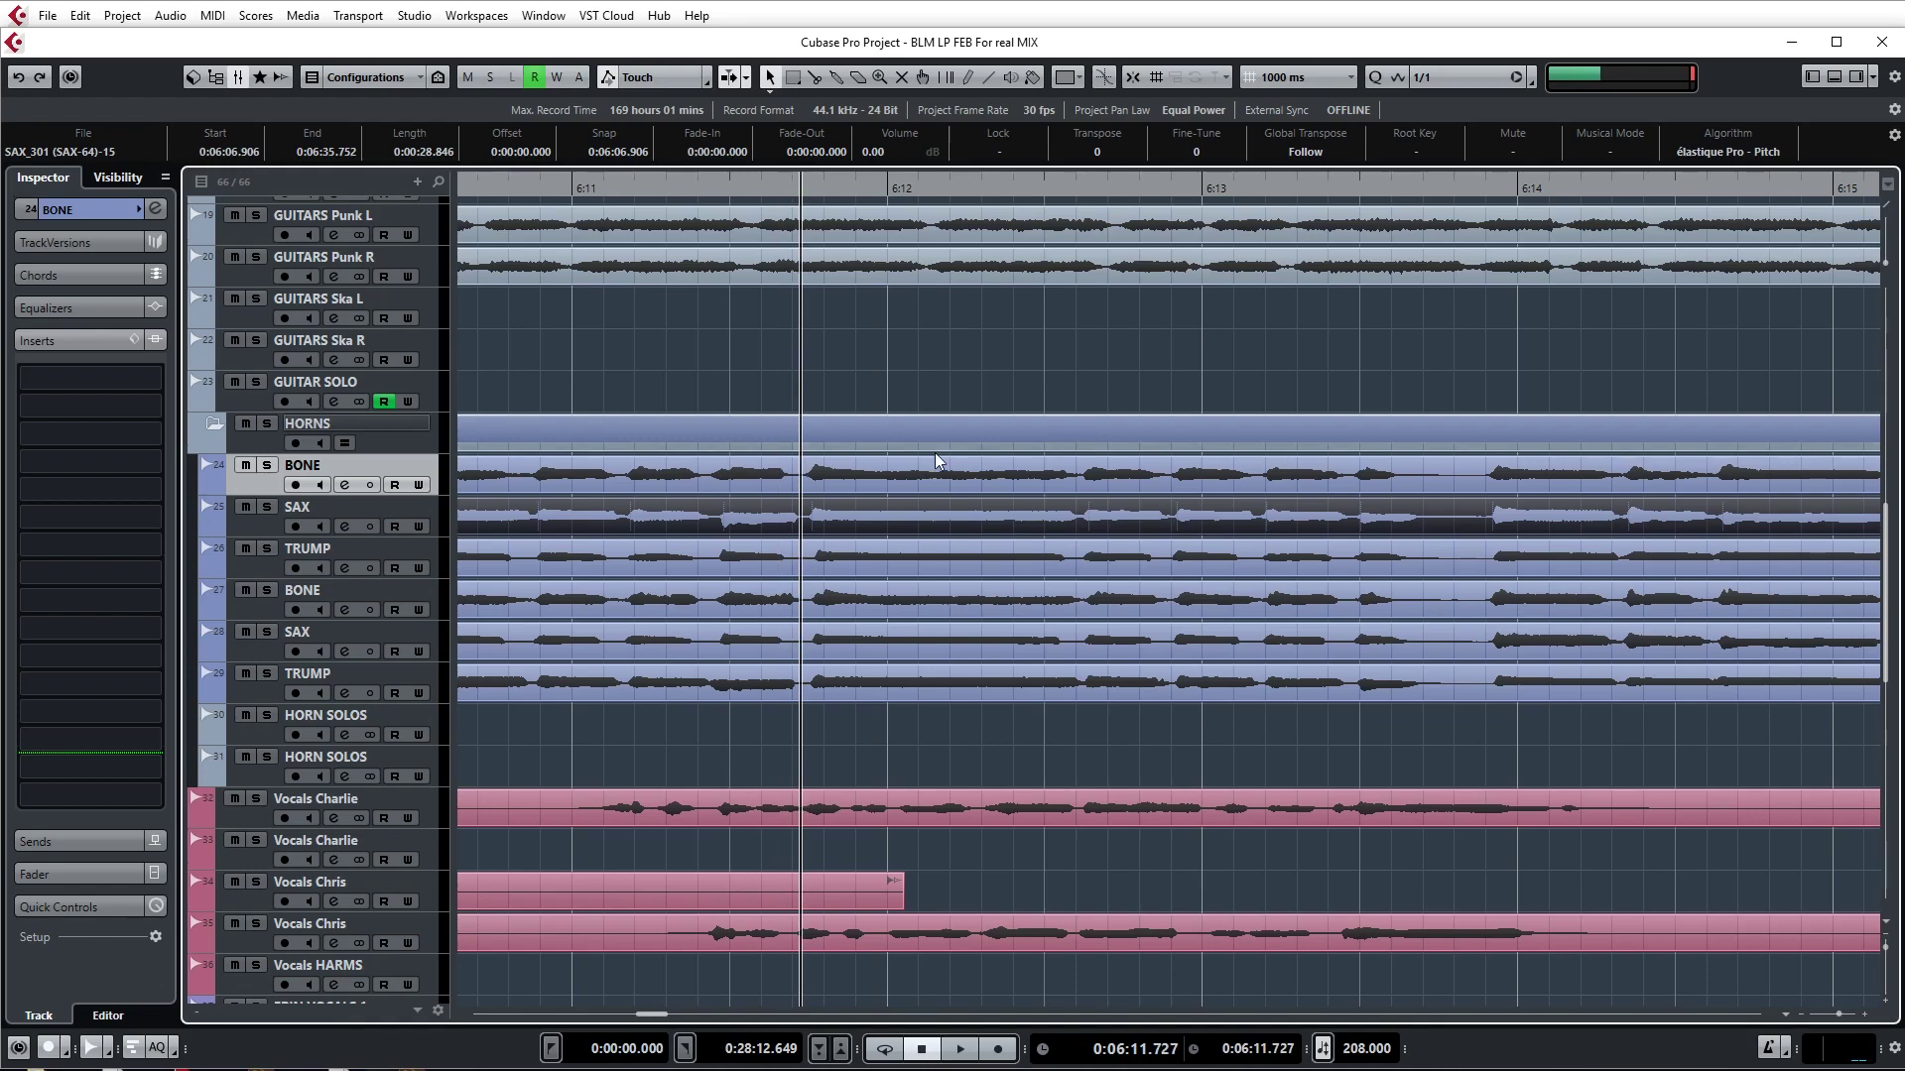
pyautogui.click(934, 383)
# - Place the playhead at about 6:24.4, just before the horn phrase that enters with the punk guitars
pyautogui.scroll(-6, 934, 383)
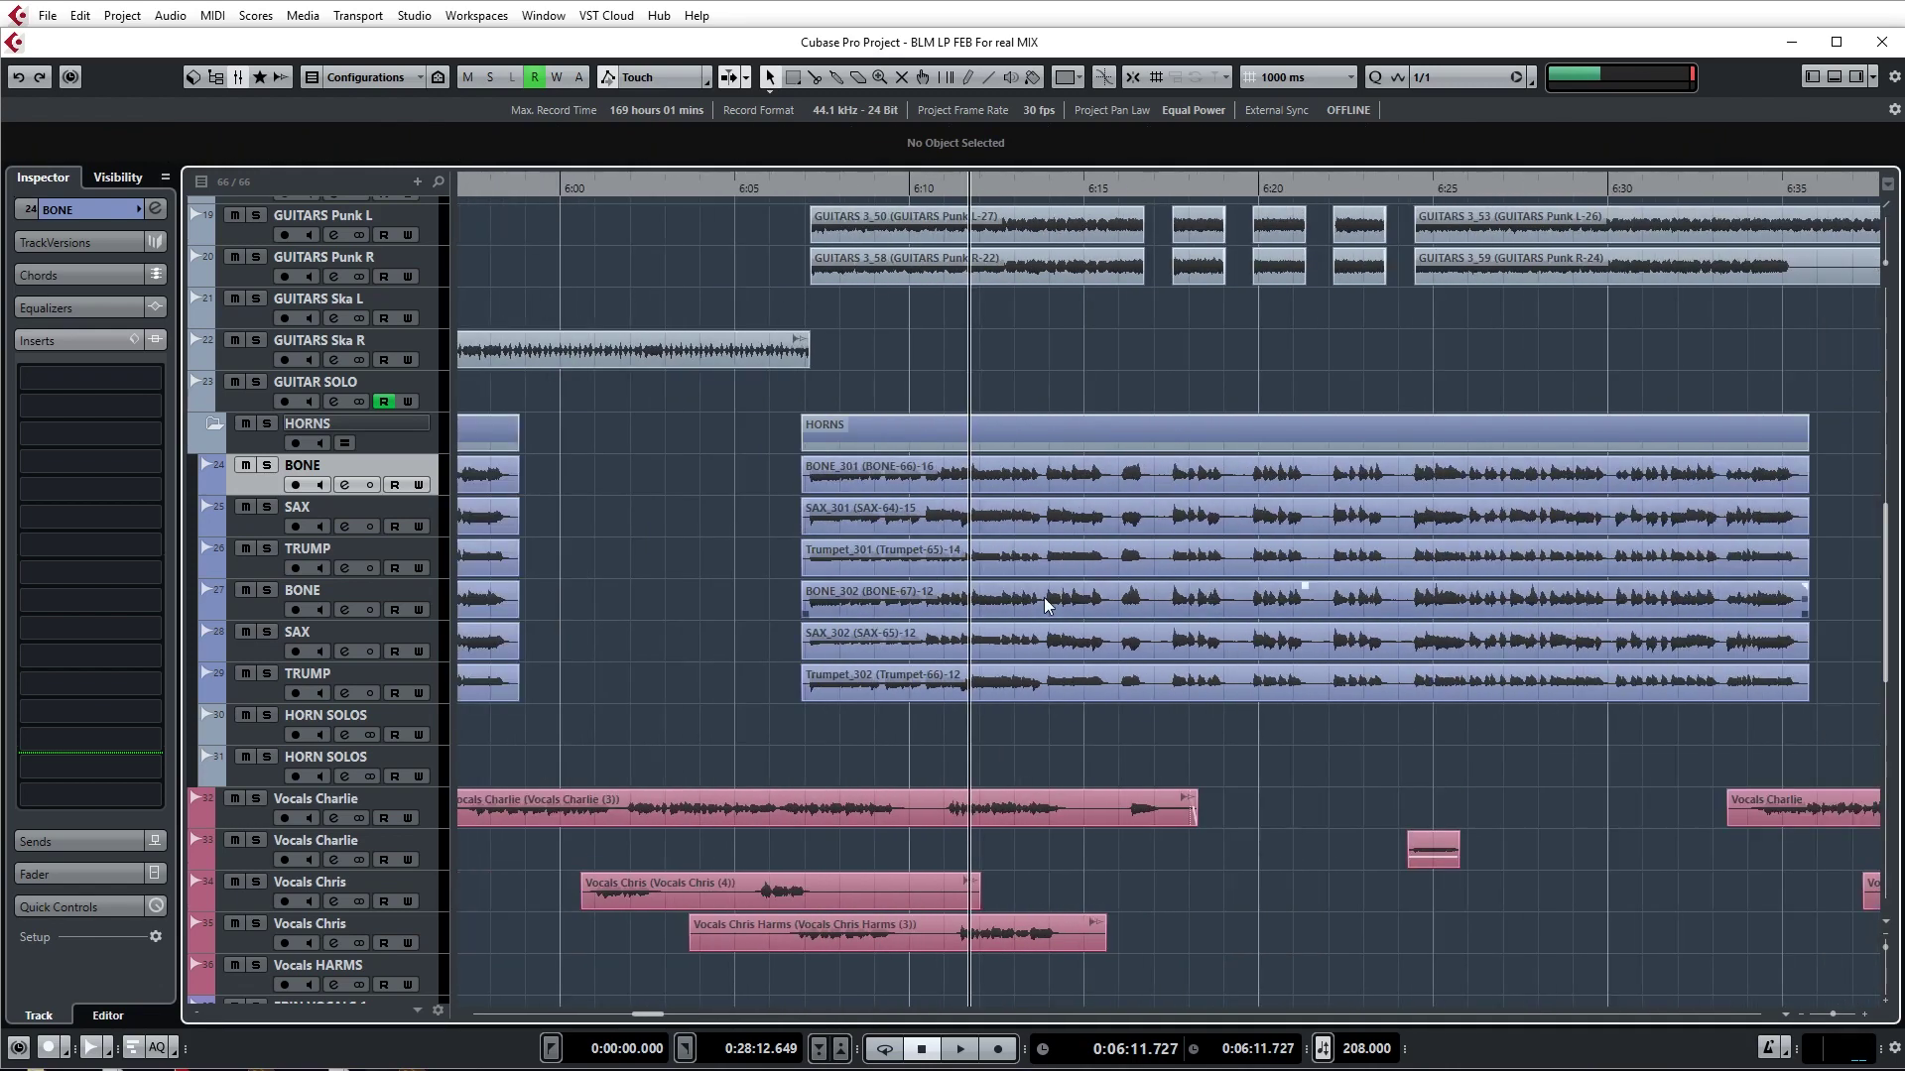
pyautogui.hscroll(3, 1214, 580)
pyautogui.scroll(5, 1221, 599)
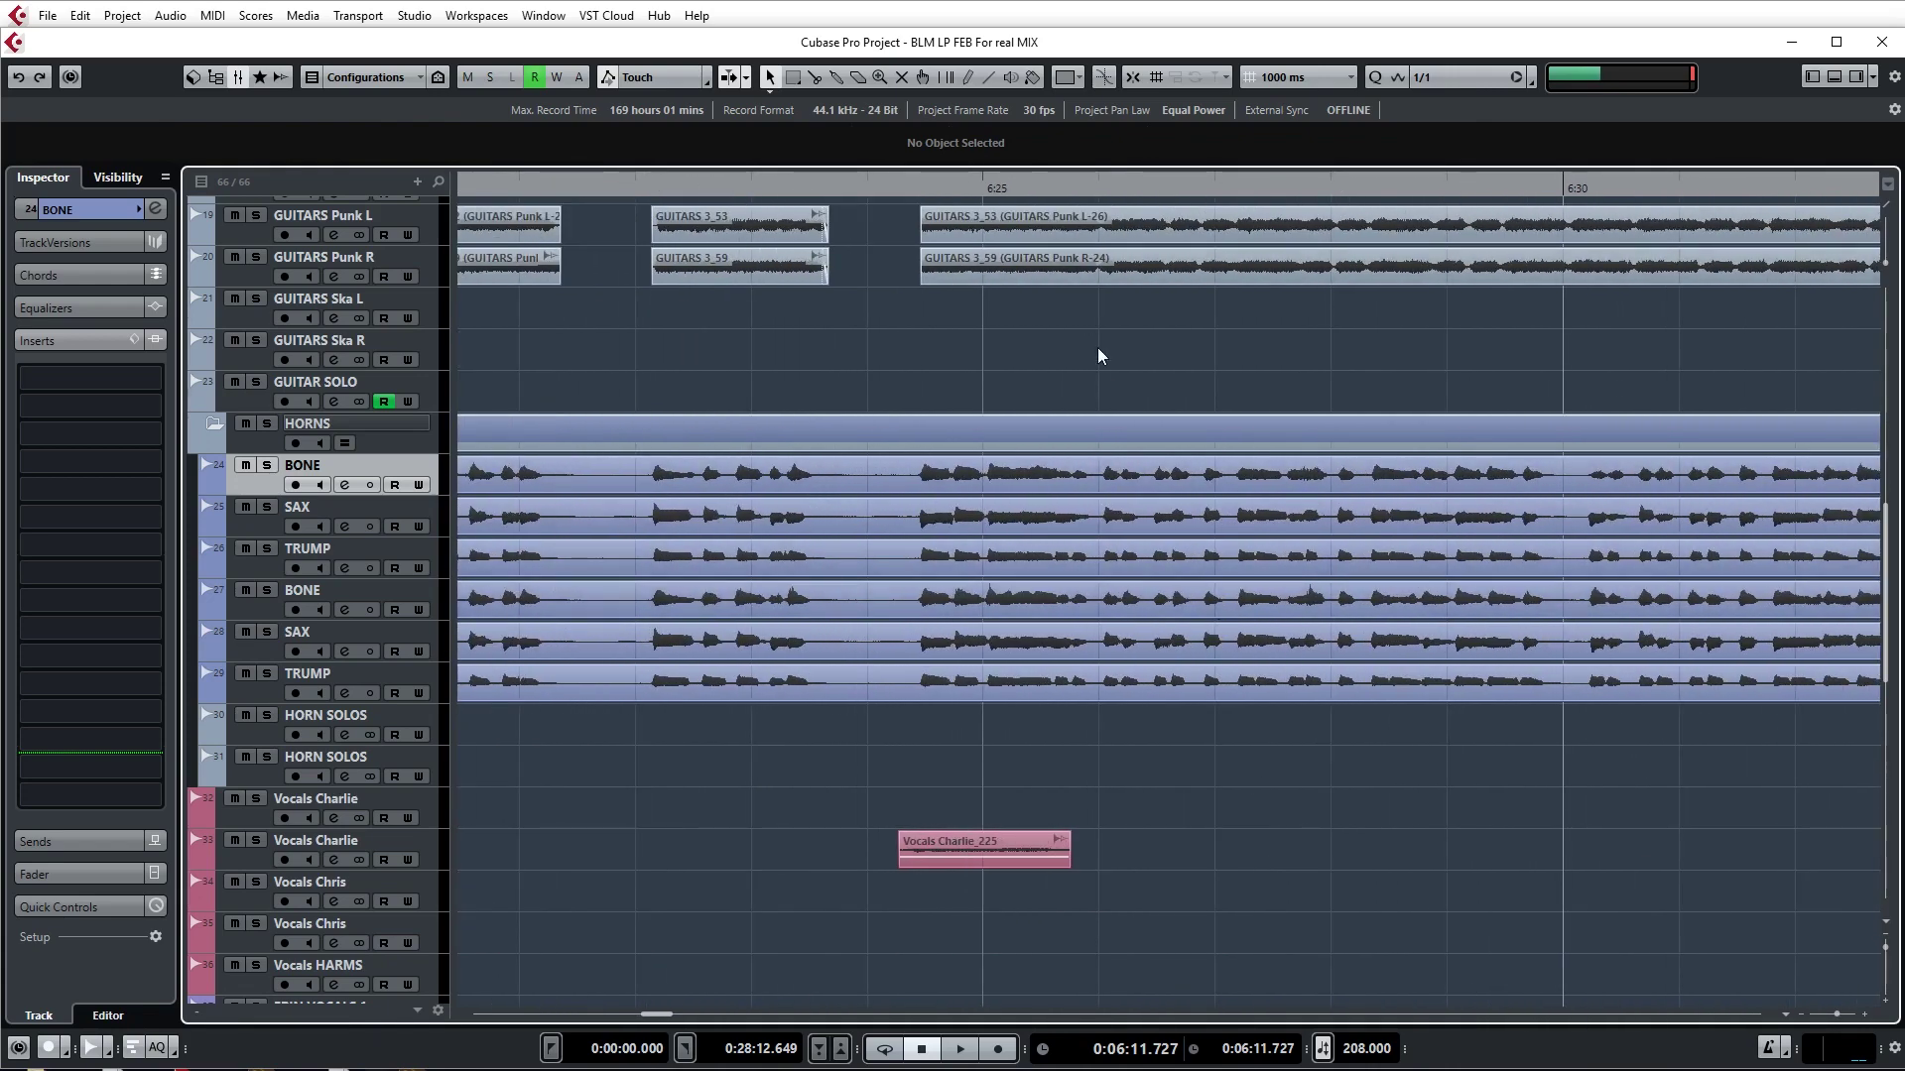
pyautogui.press('h')
pyautogui.press('h')
pyautogui.click(1100, 184)
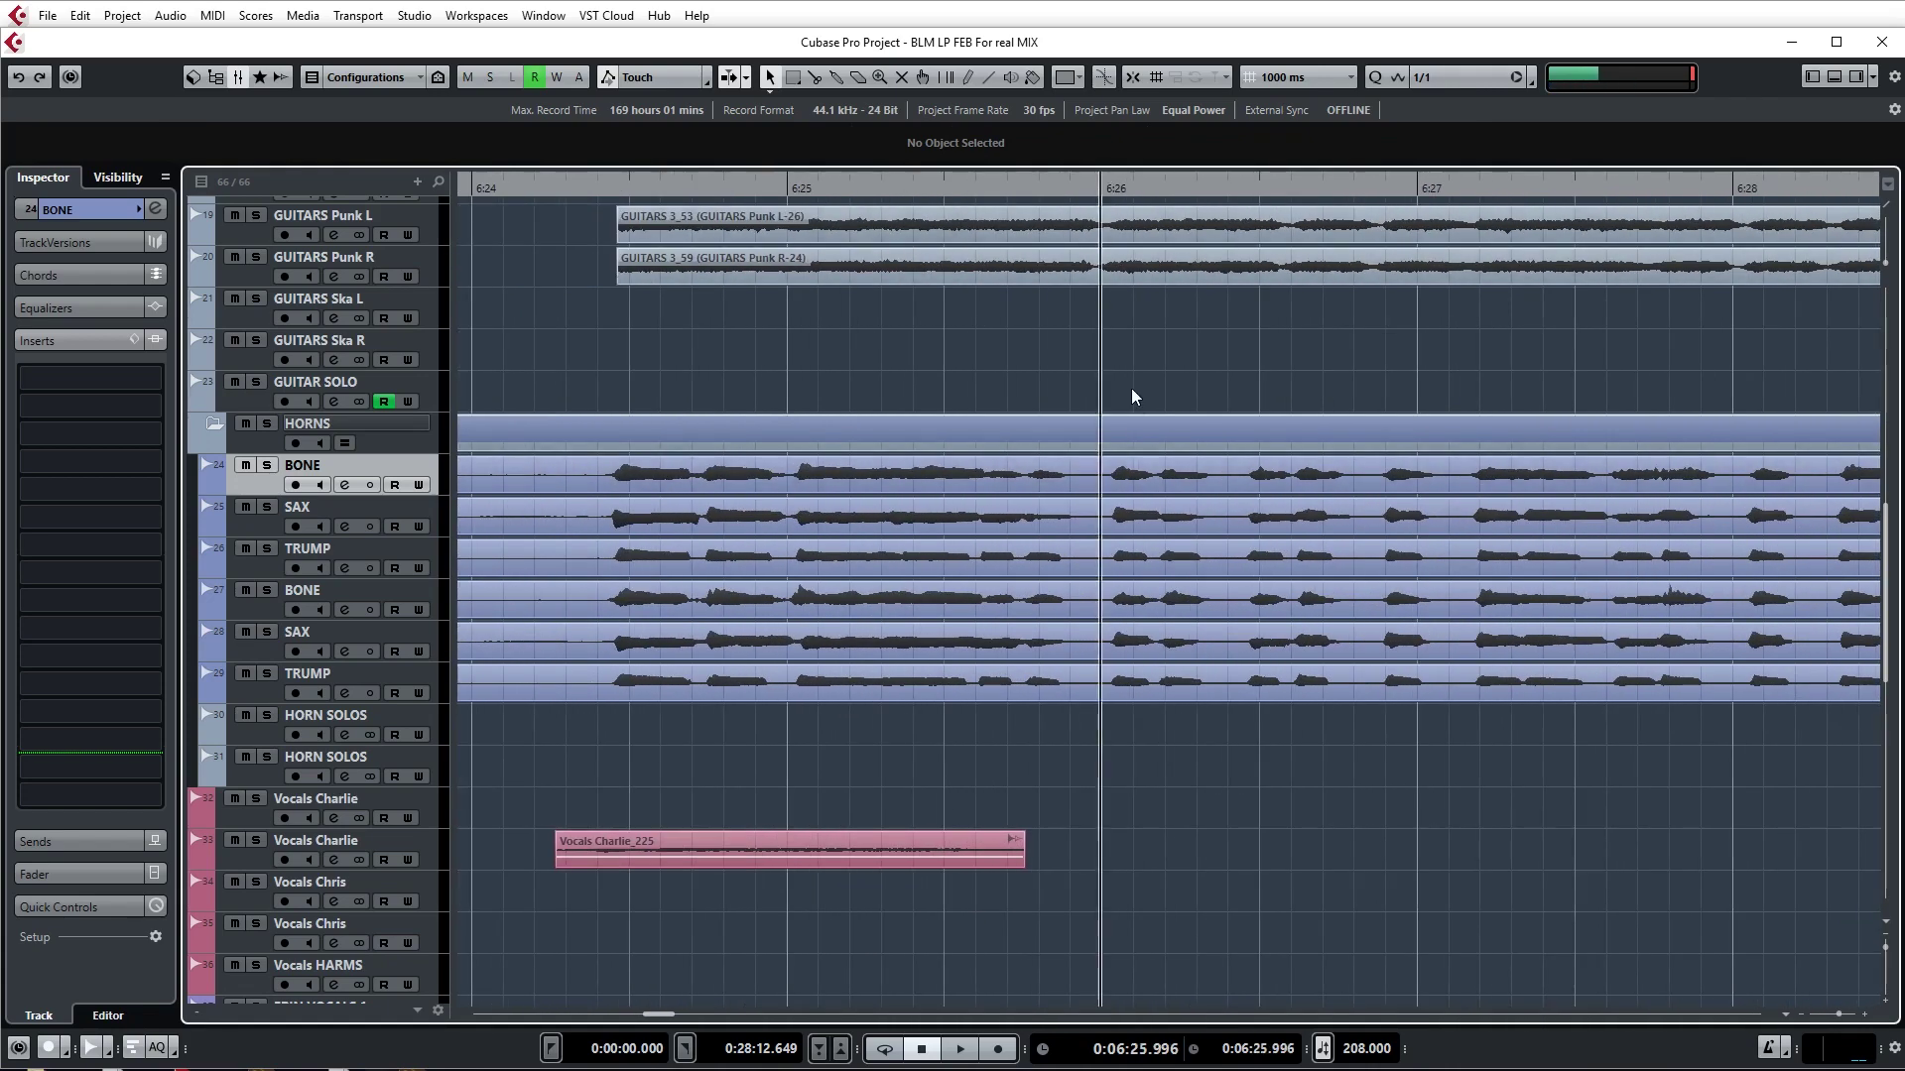
pyautogui.moveTo(1048, 183); pyautogui.dragTo(843, 129)
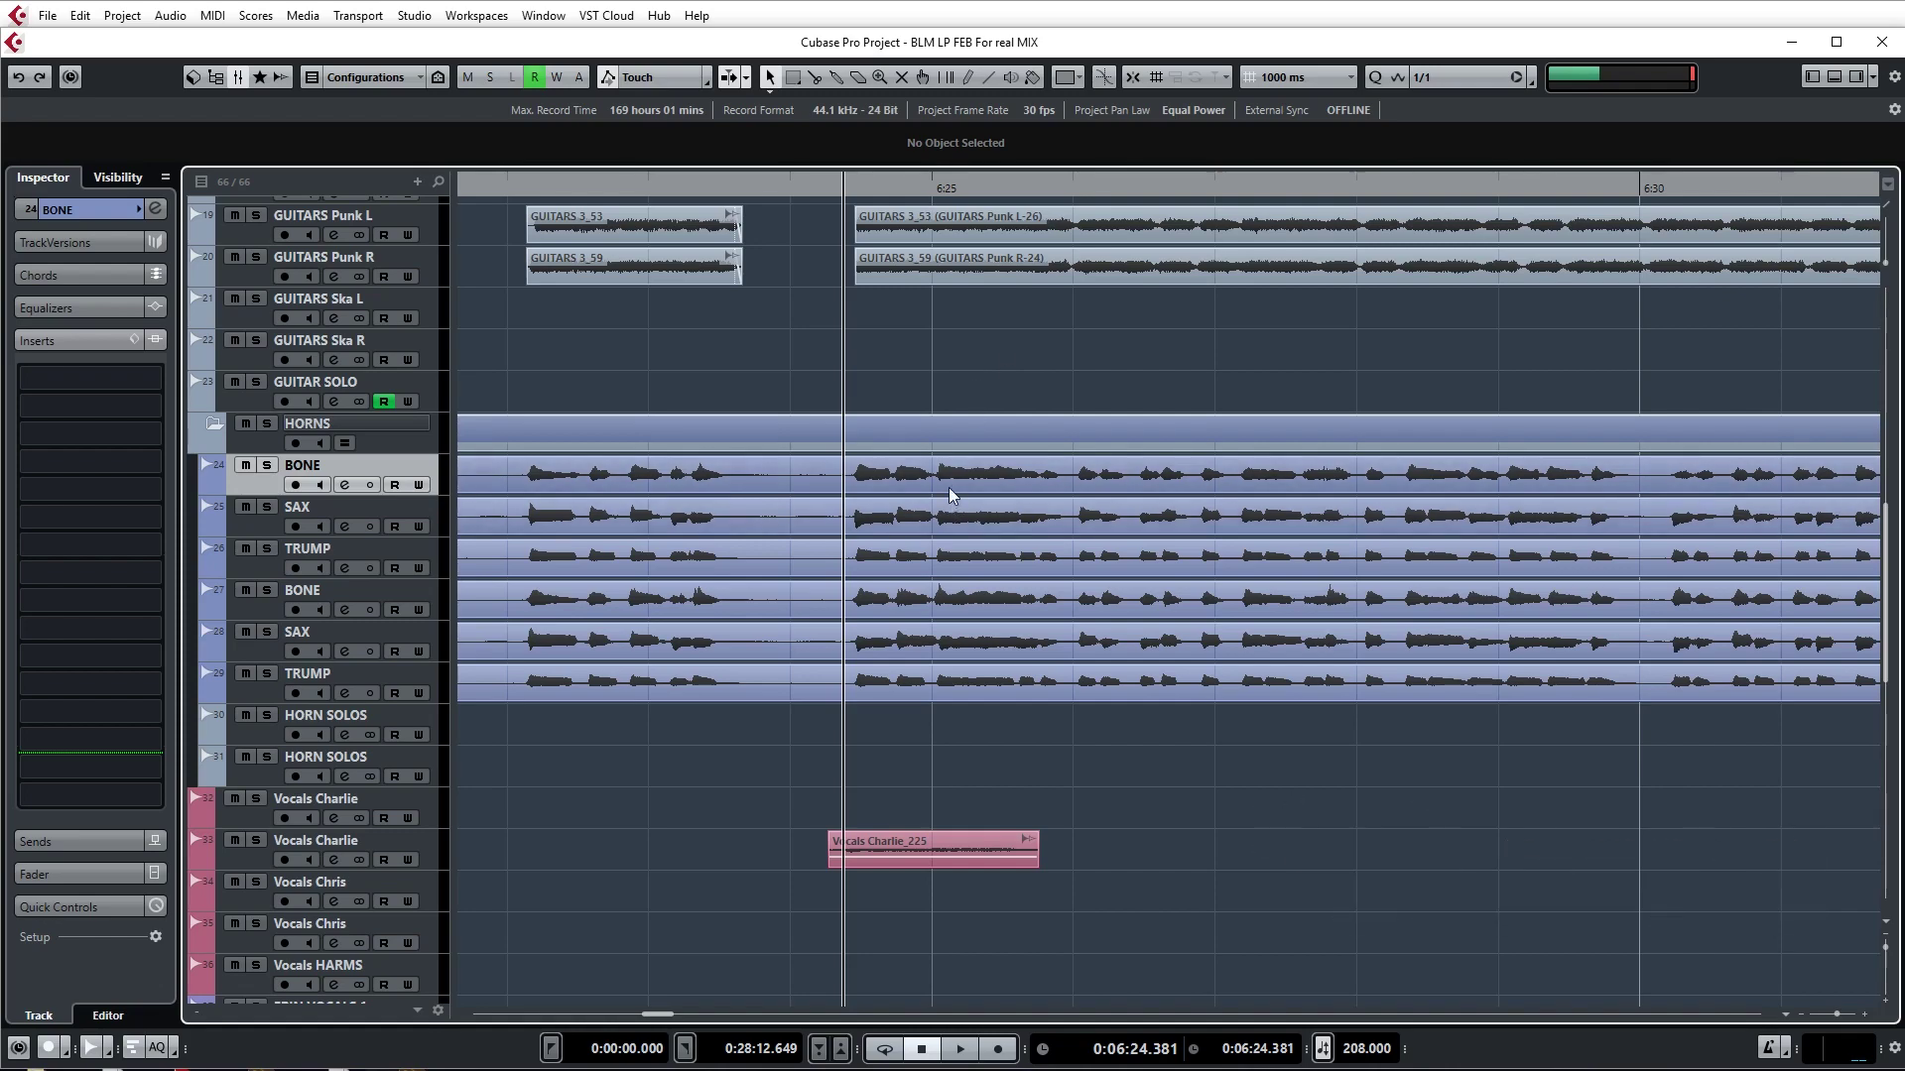
# - Place the playhead near the start of the preceding horn section, at about 5:29.9
pyautogui.scroll(-3, 945, 543)
pyautogui.scroll(10, 980, 644)
pyautogui.scroll(-1, 1022, 650)
pyautogui.scroll(-5, 1021, 651)
pyautogui.hscroll(-6, 1022, 651)
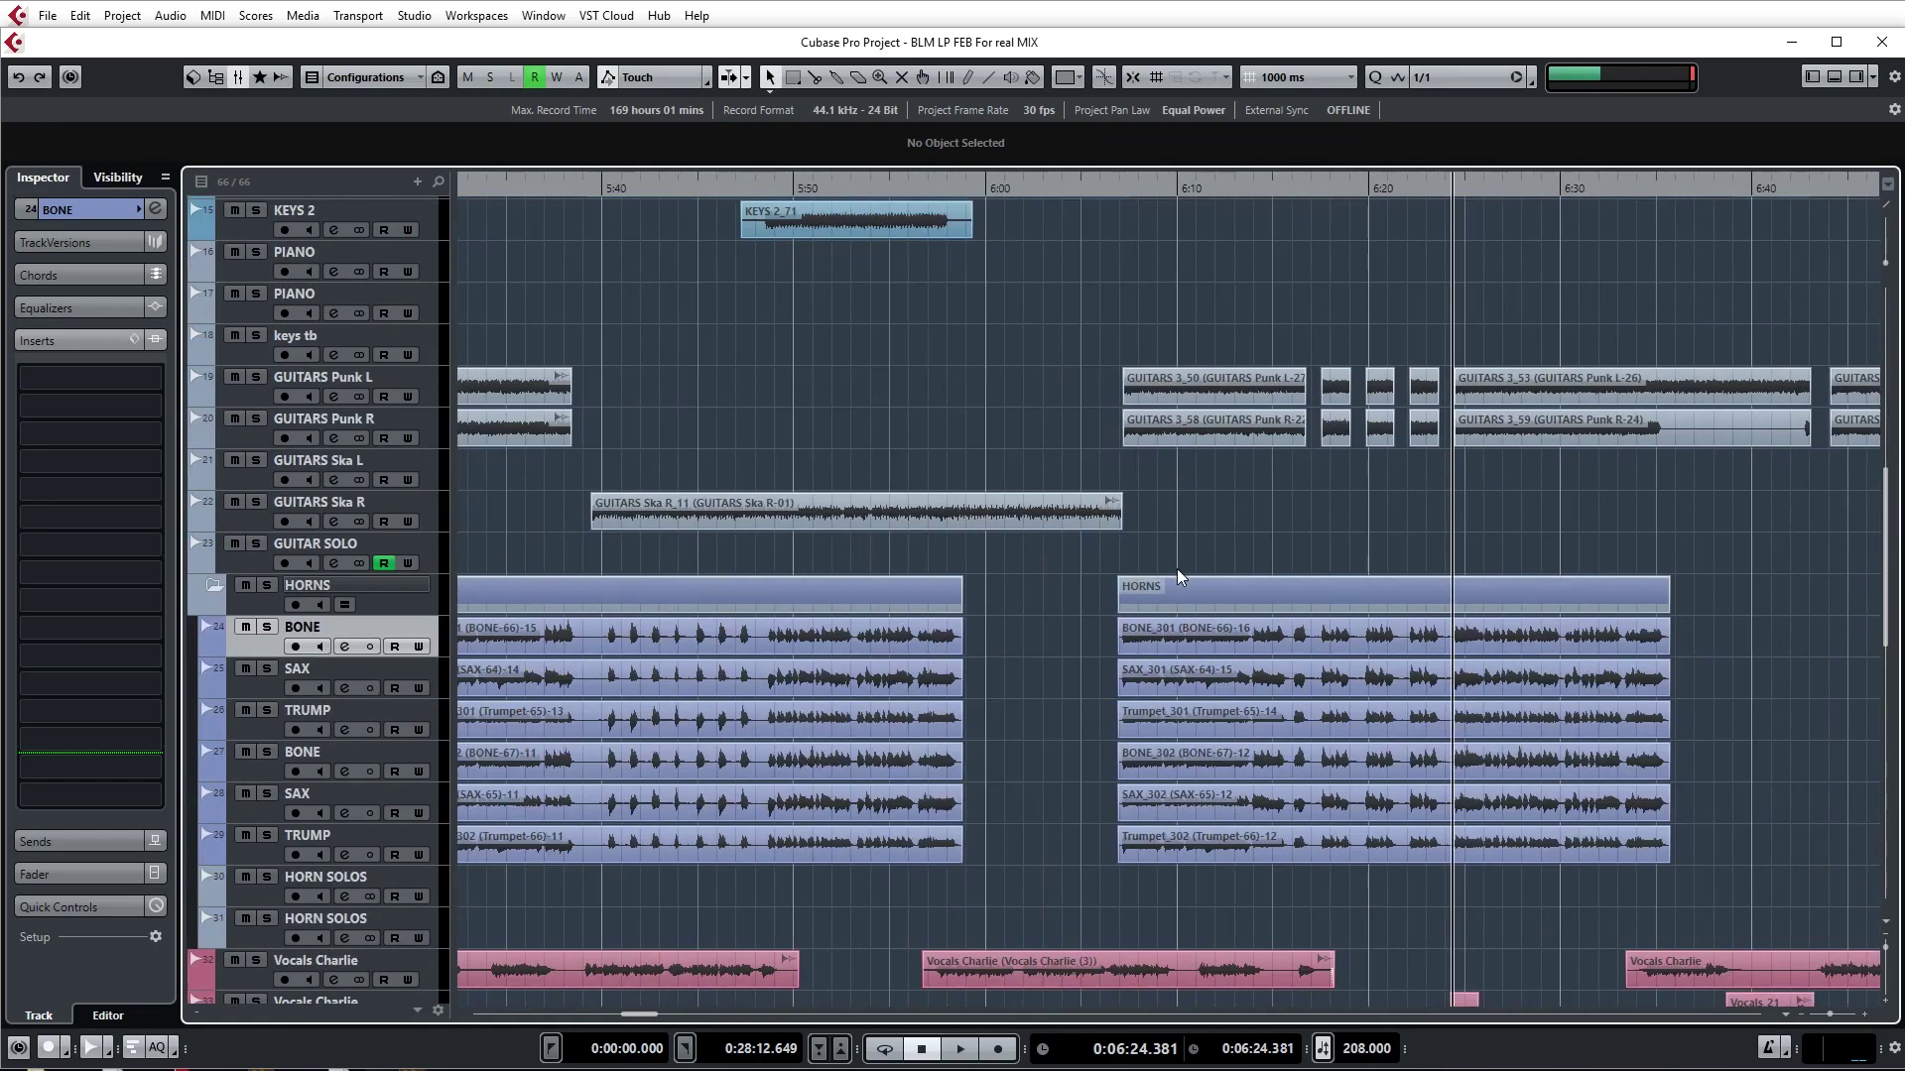
pyautogui.hscroll(-5, 1364, 476)
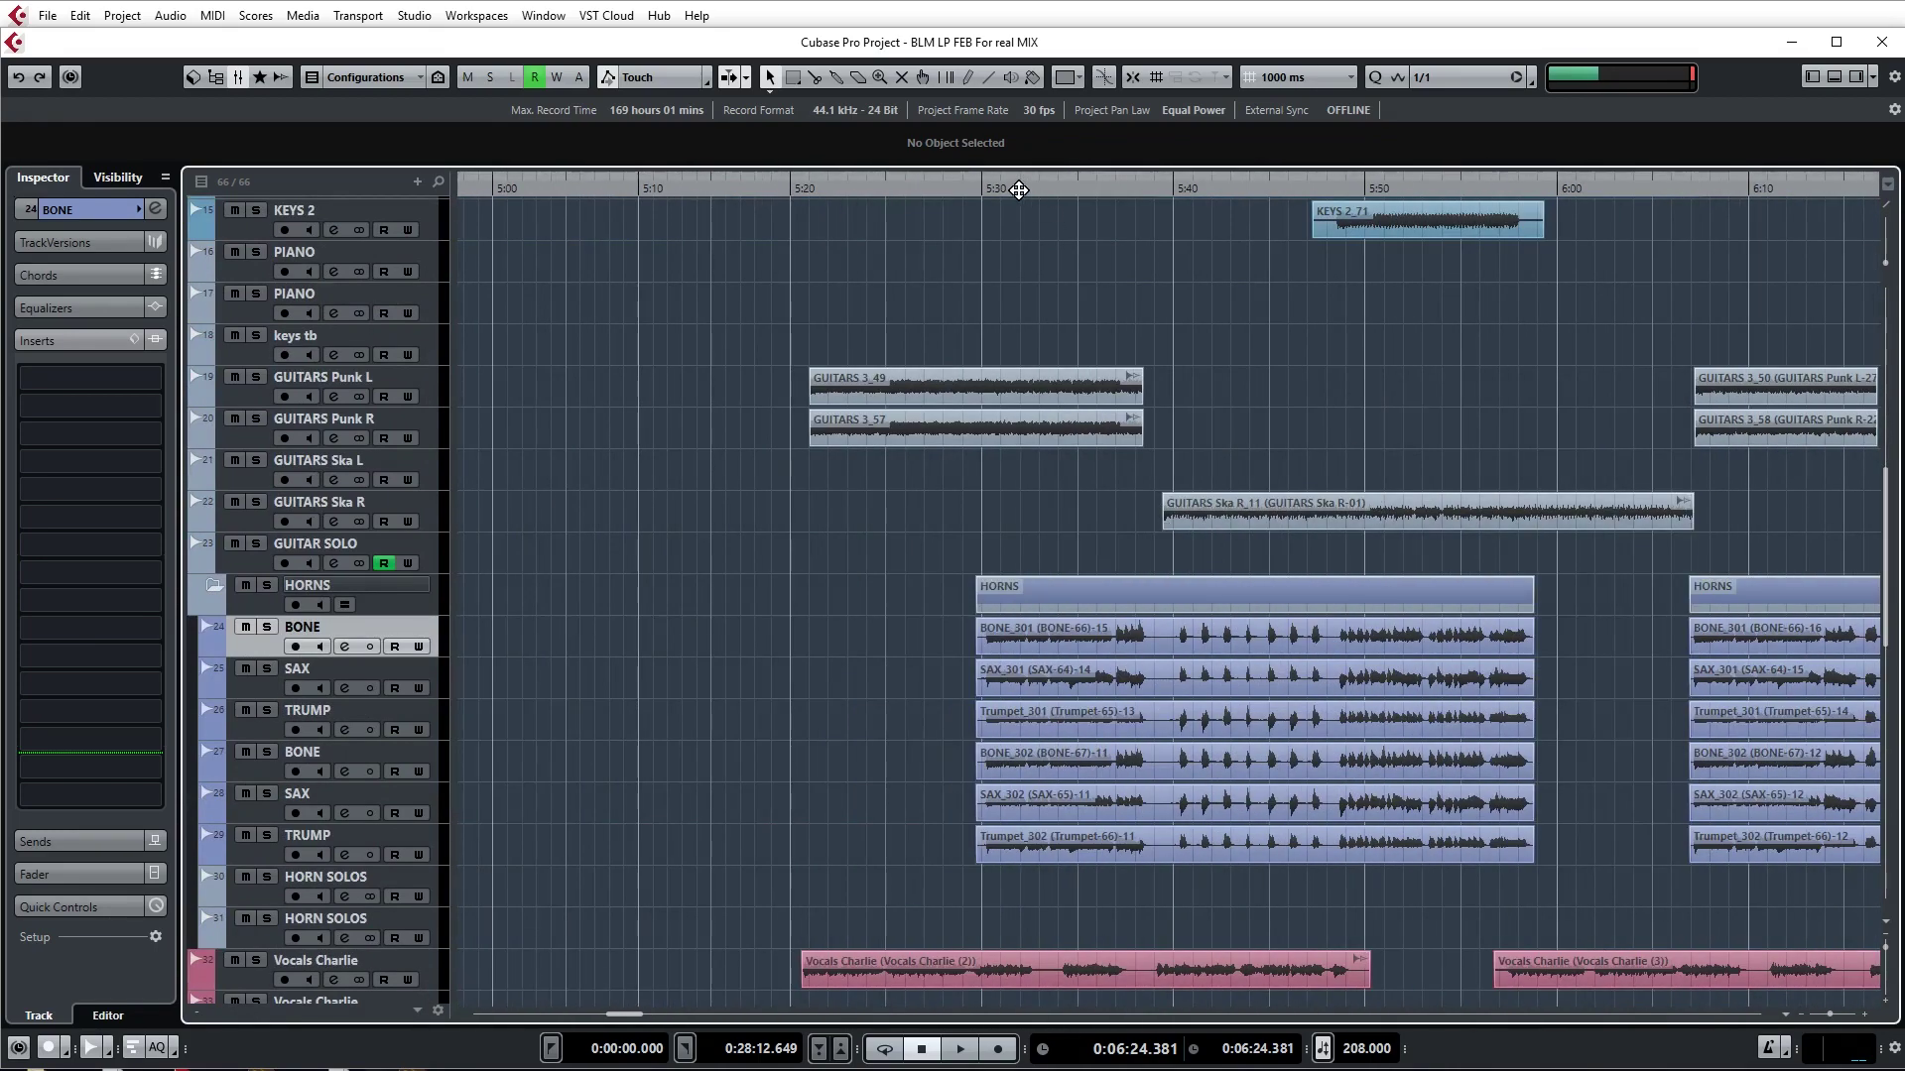
pyautogui.moveTo(1019, 189); pyautogui.dragTo(980, 186)
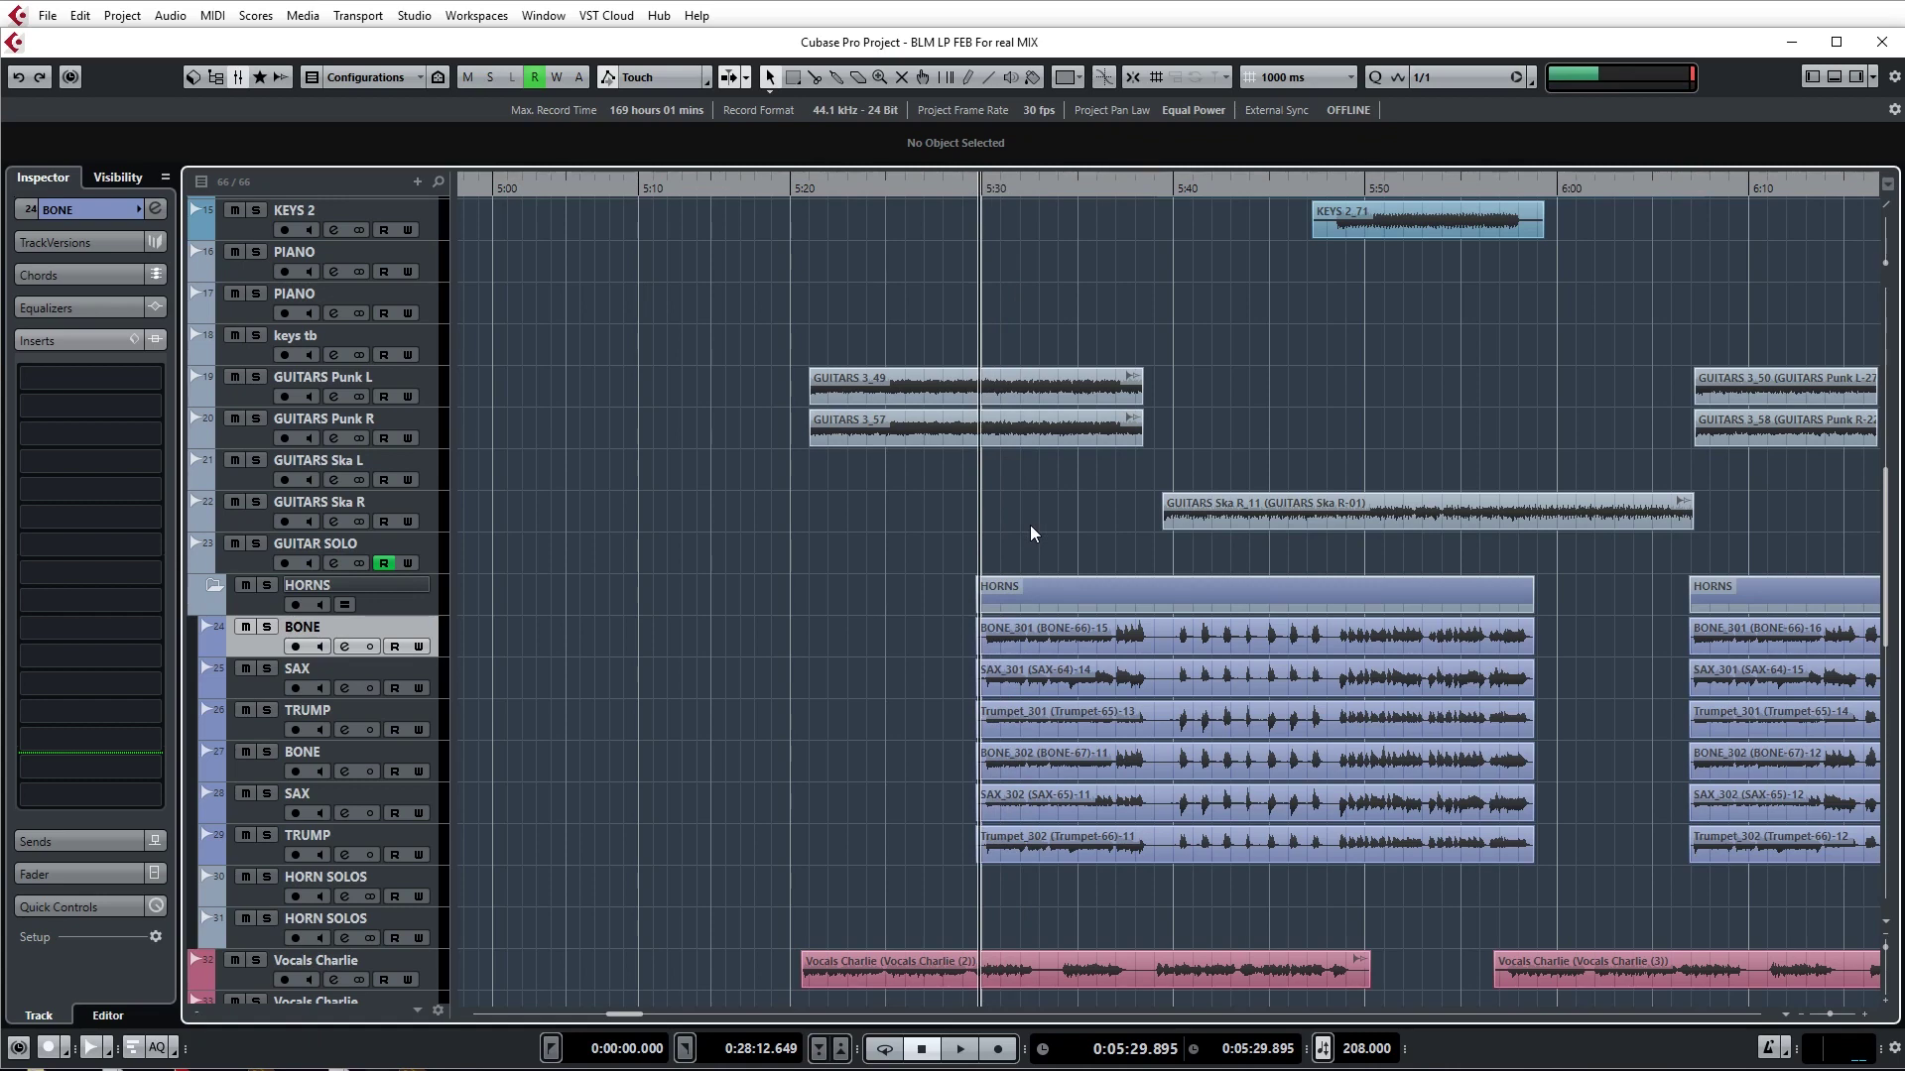
# - Select the six horn events starting at about 5:29.7 and clear the selection
pyautogui.scroll(3, 1030, 525)
pyautogui.moveTo(778, 626); pyautogui.dragTo(1018, 929)
pyautogui.moveTo(691, 643); pyautogui.dragTo(949, 909)
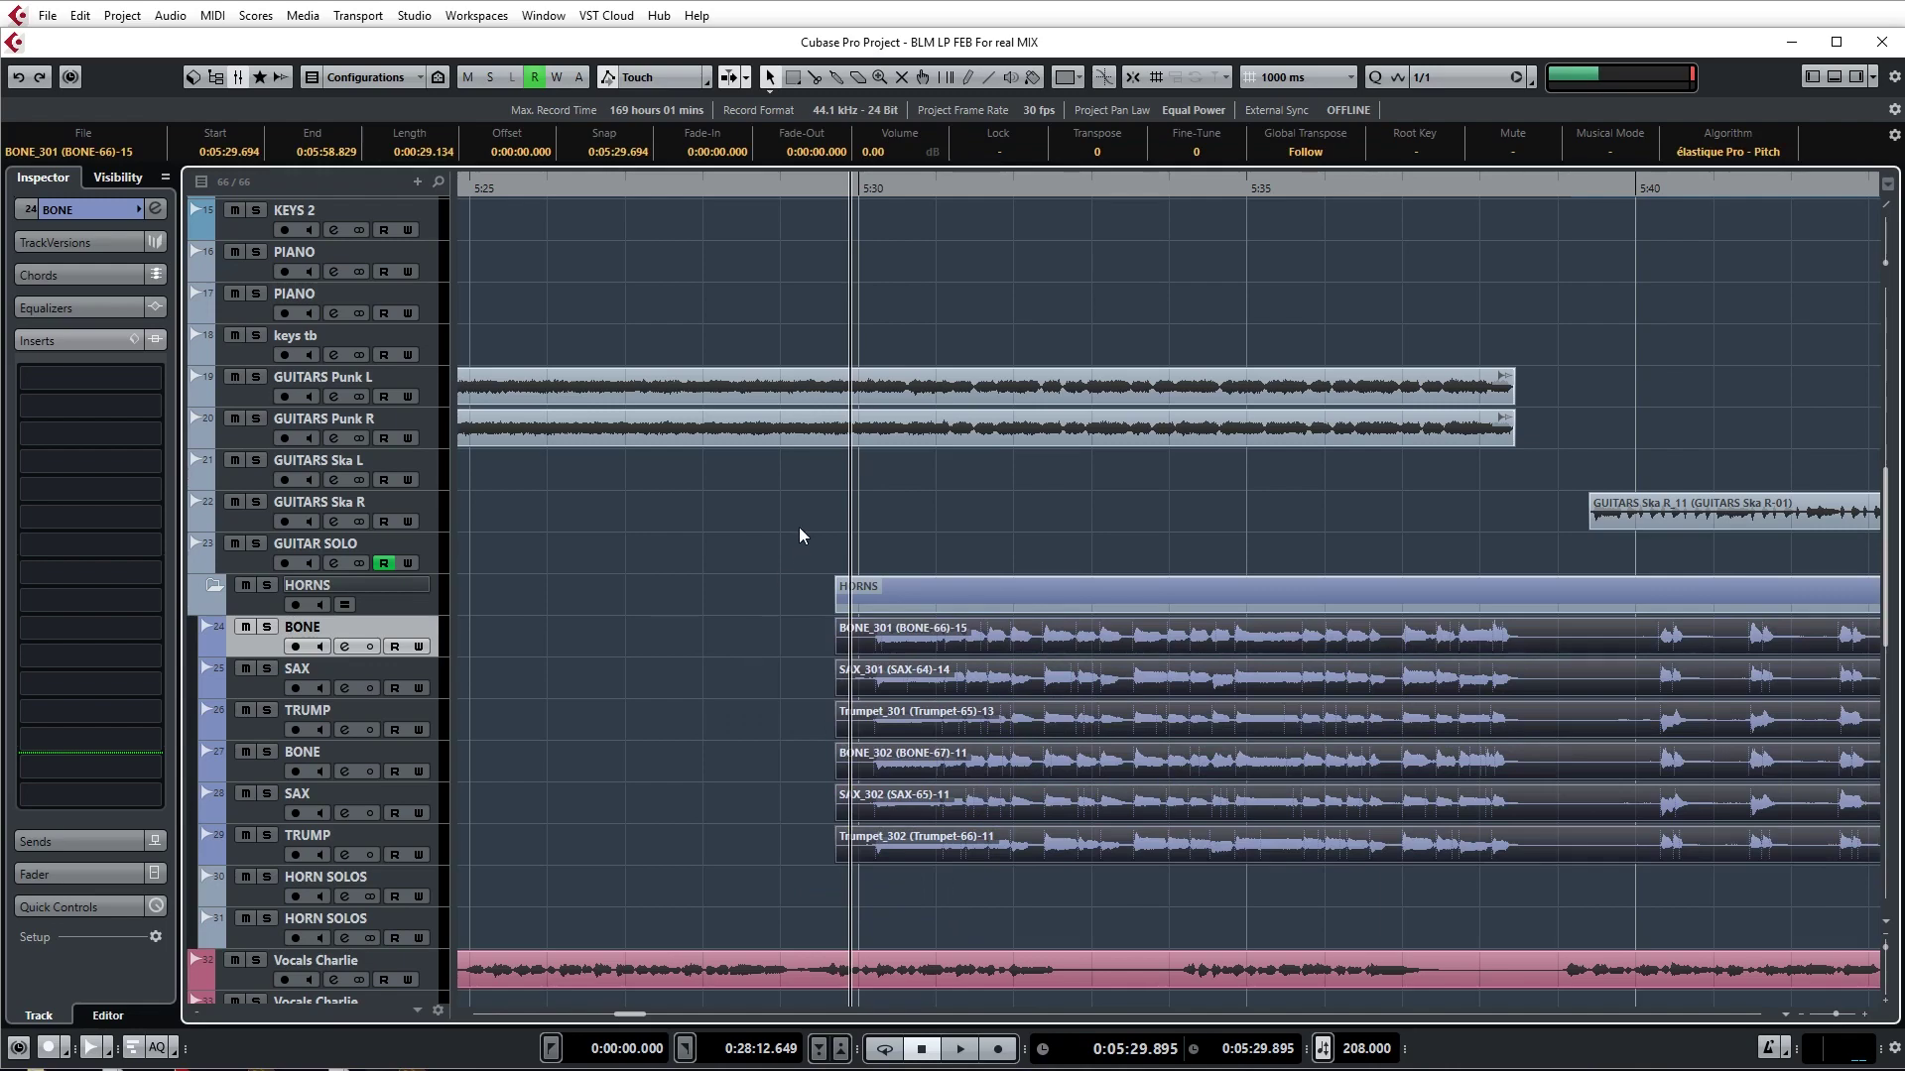
pyautogui.scroll(3, 893, 486)
pyautogui.scroll(-3, 992, 511)
pyautogui.click(830, 532)
# - Play the full arrangement from about 5:29.9 to about 5:39.3 to hear the horns with the guitars and vocals
pyautogui.scroll(4, 848, 565)
pyautogui.scroll(-4, 849, 566)
pyautogui.press('space')
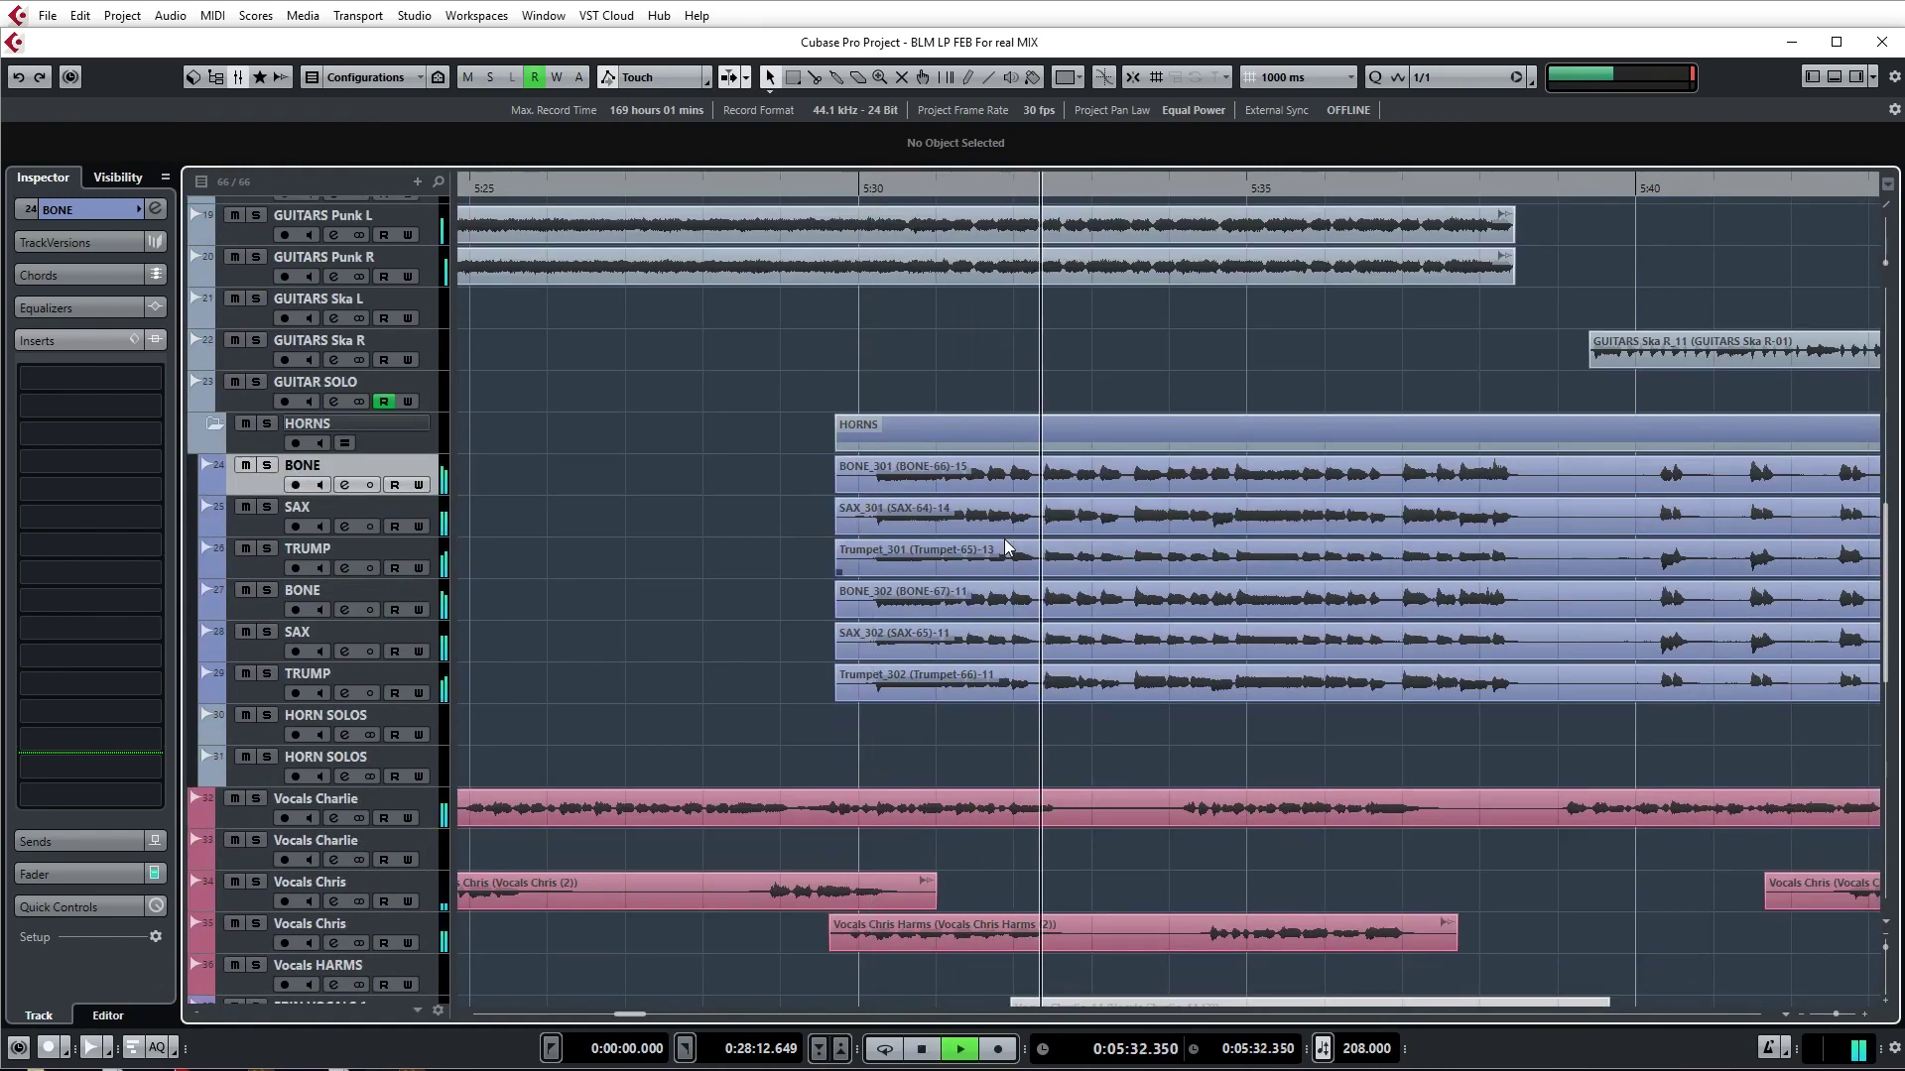
pyautogui.scroll(3, 1252, 611)
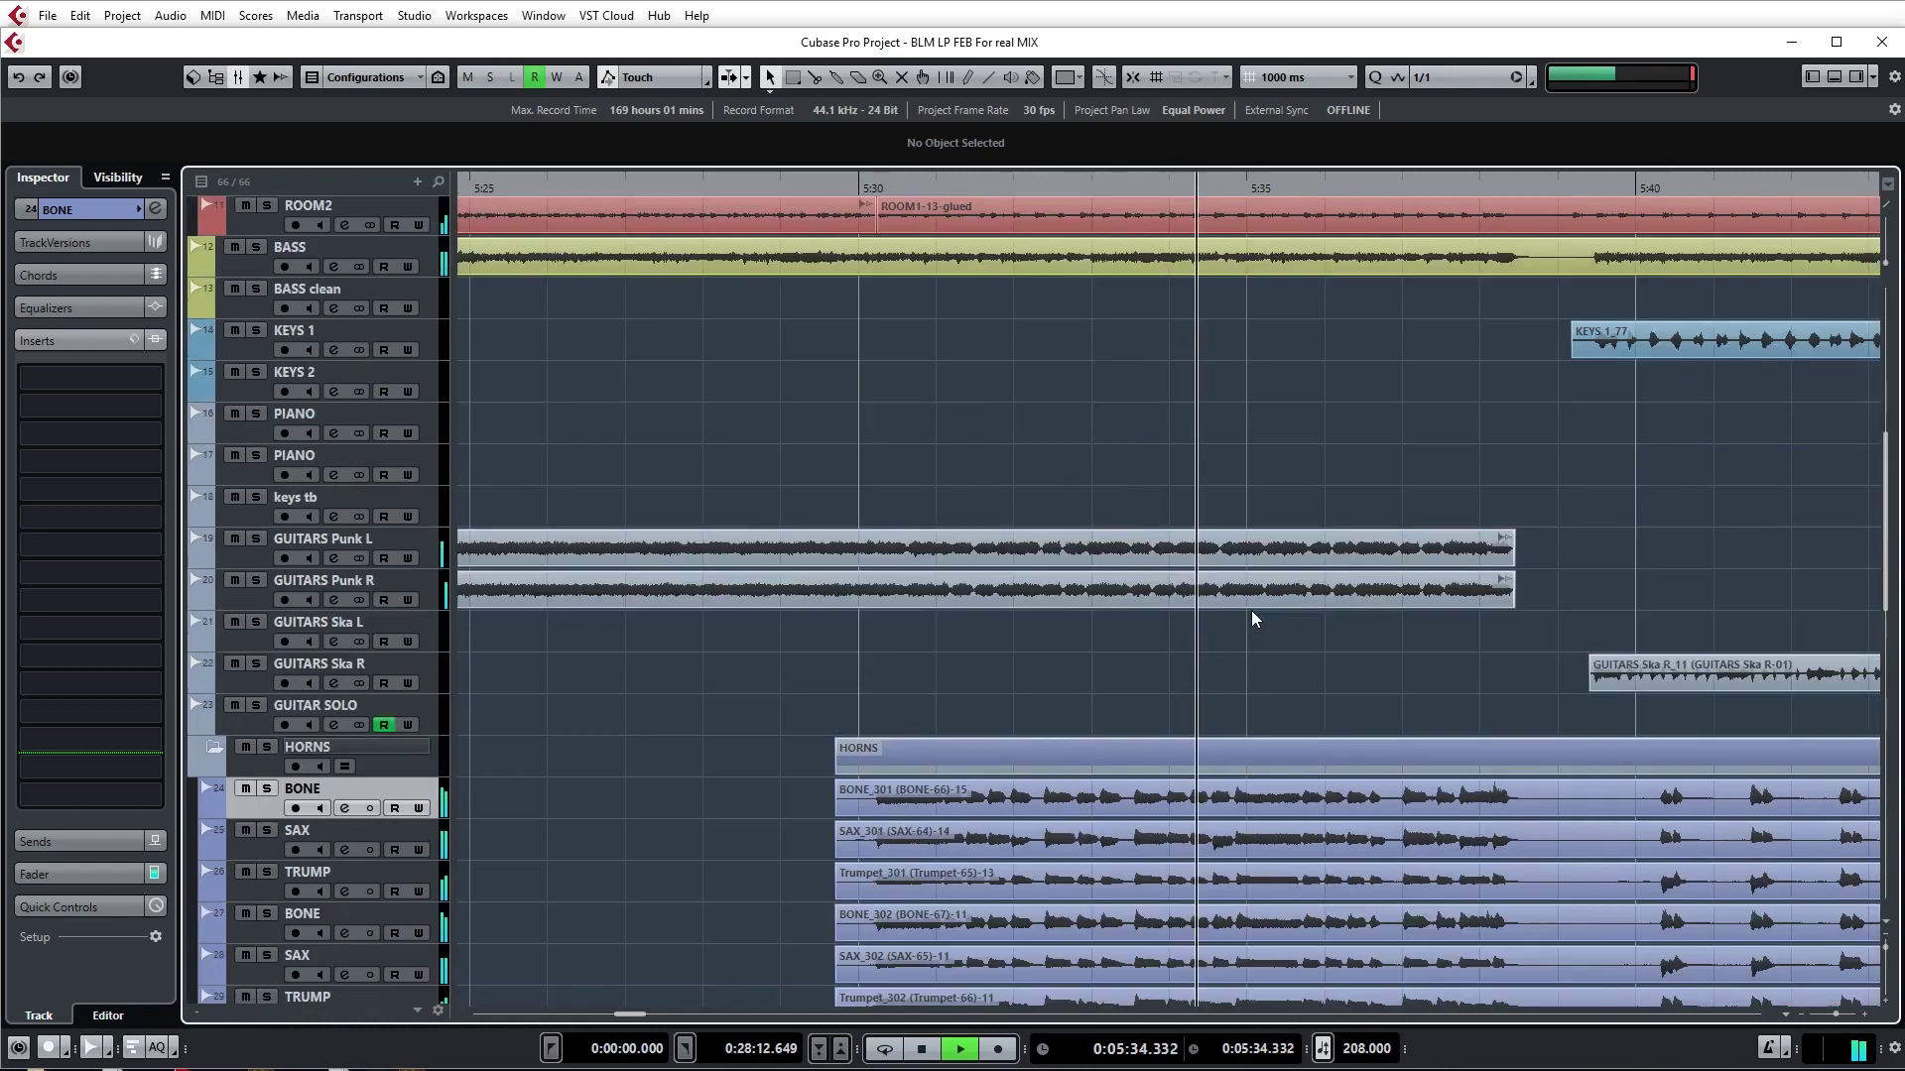
pyautogui.scroll(-1, 1252, 617)
pyautogui.scroll(-1, 1259, 577)
pyautogui.press('space')
pyautogui.scroll(3, 1161, 585)
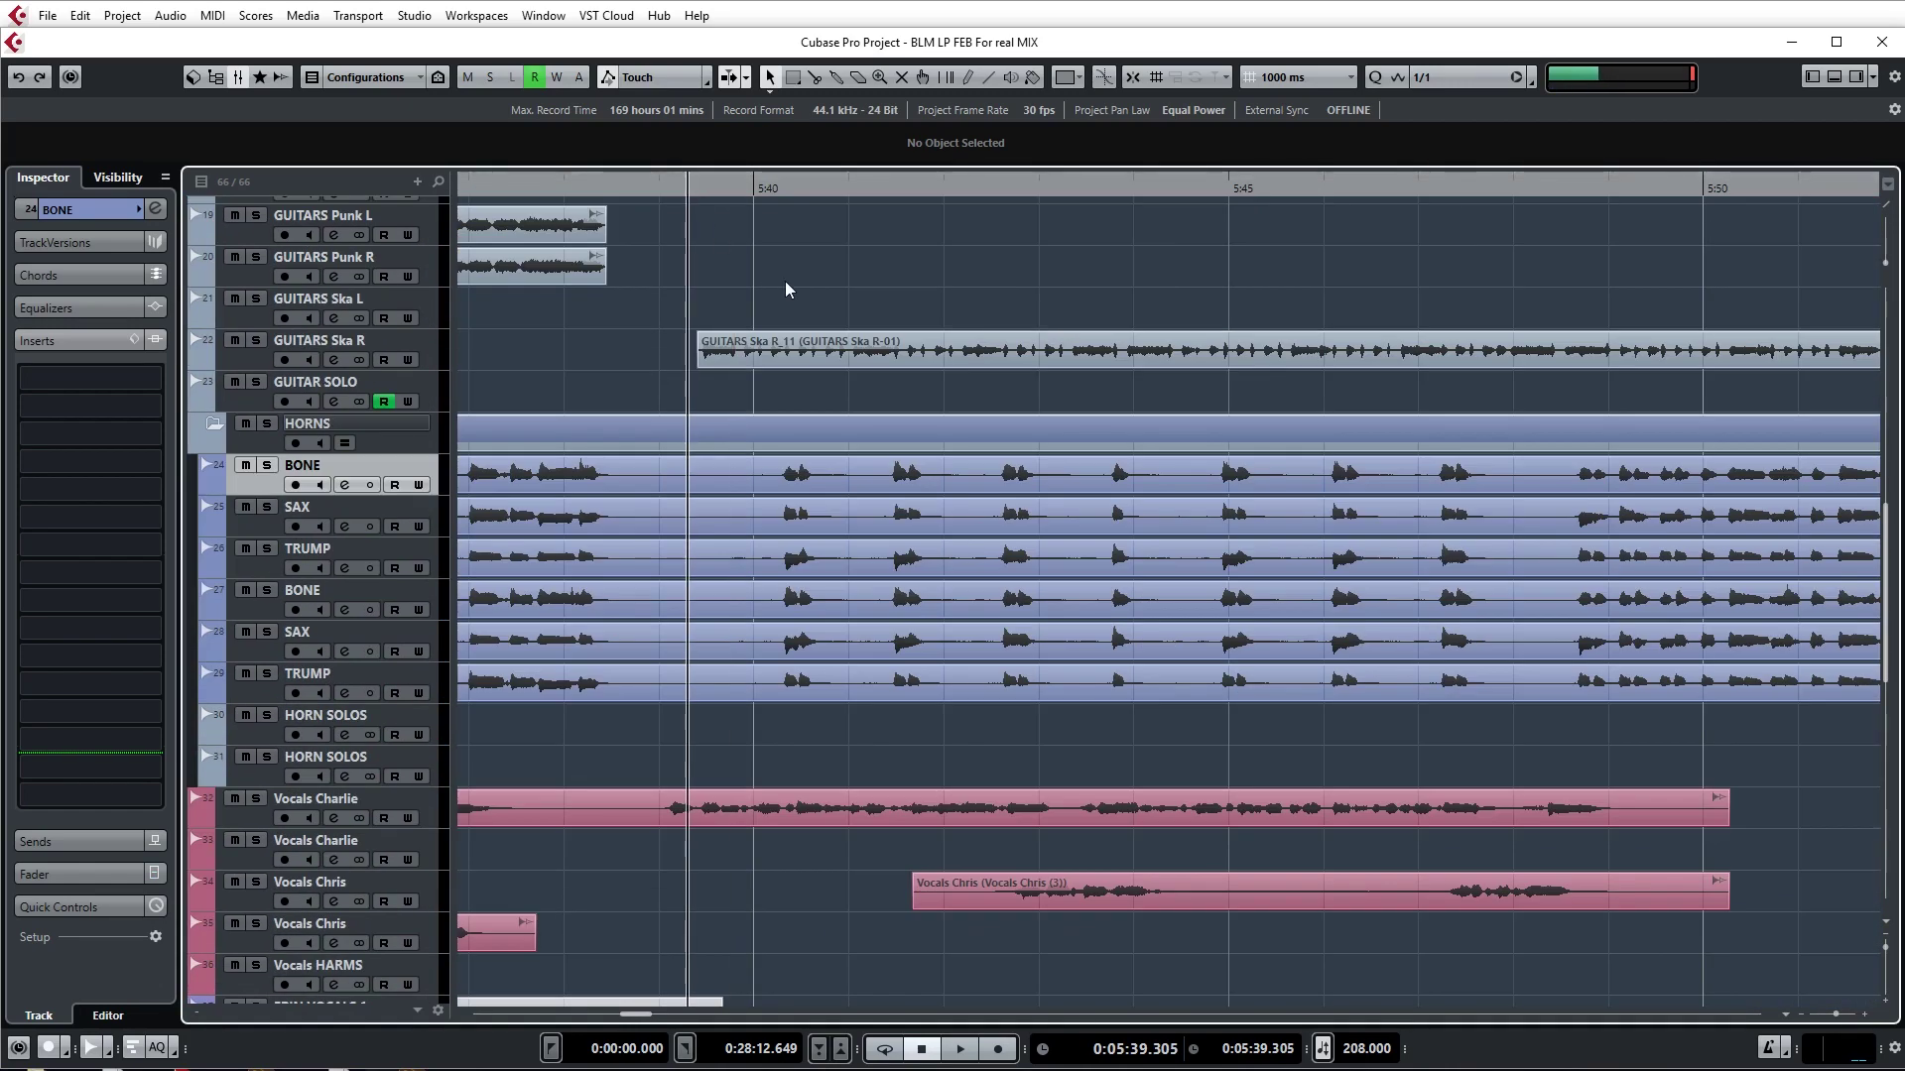
# - Play the full arrangement from about 5:40.1 to about 5:51.9 to hear the horn stabs and the following phrase with the keys and ska guitar
pyautogui.click(760, 188)
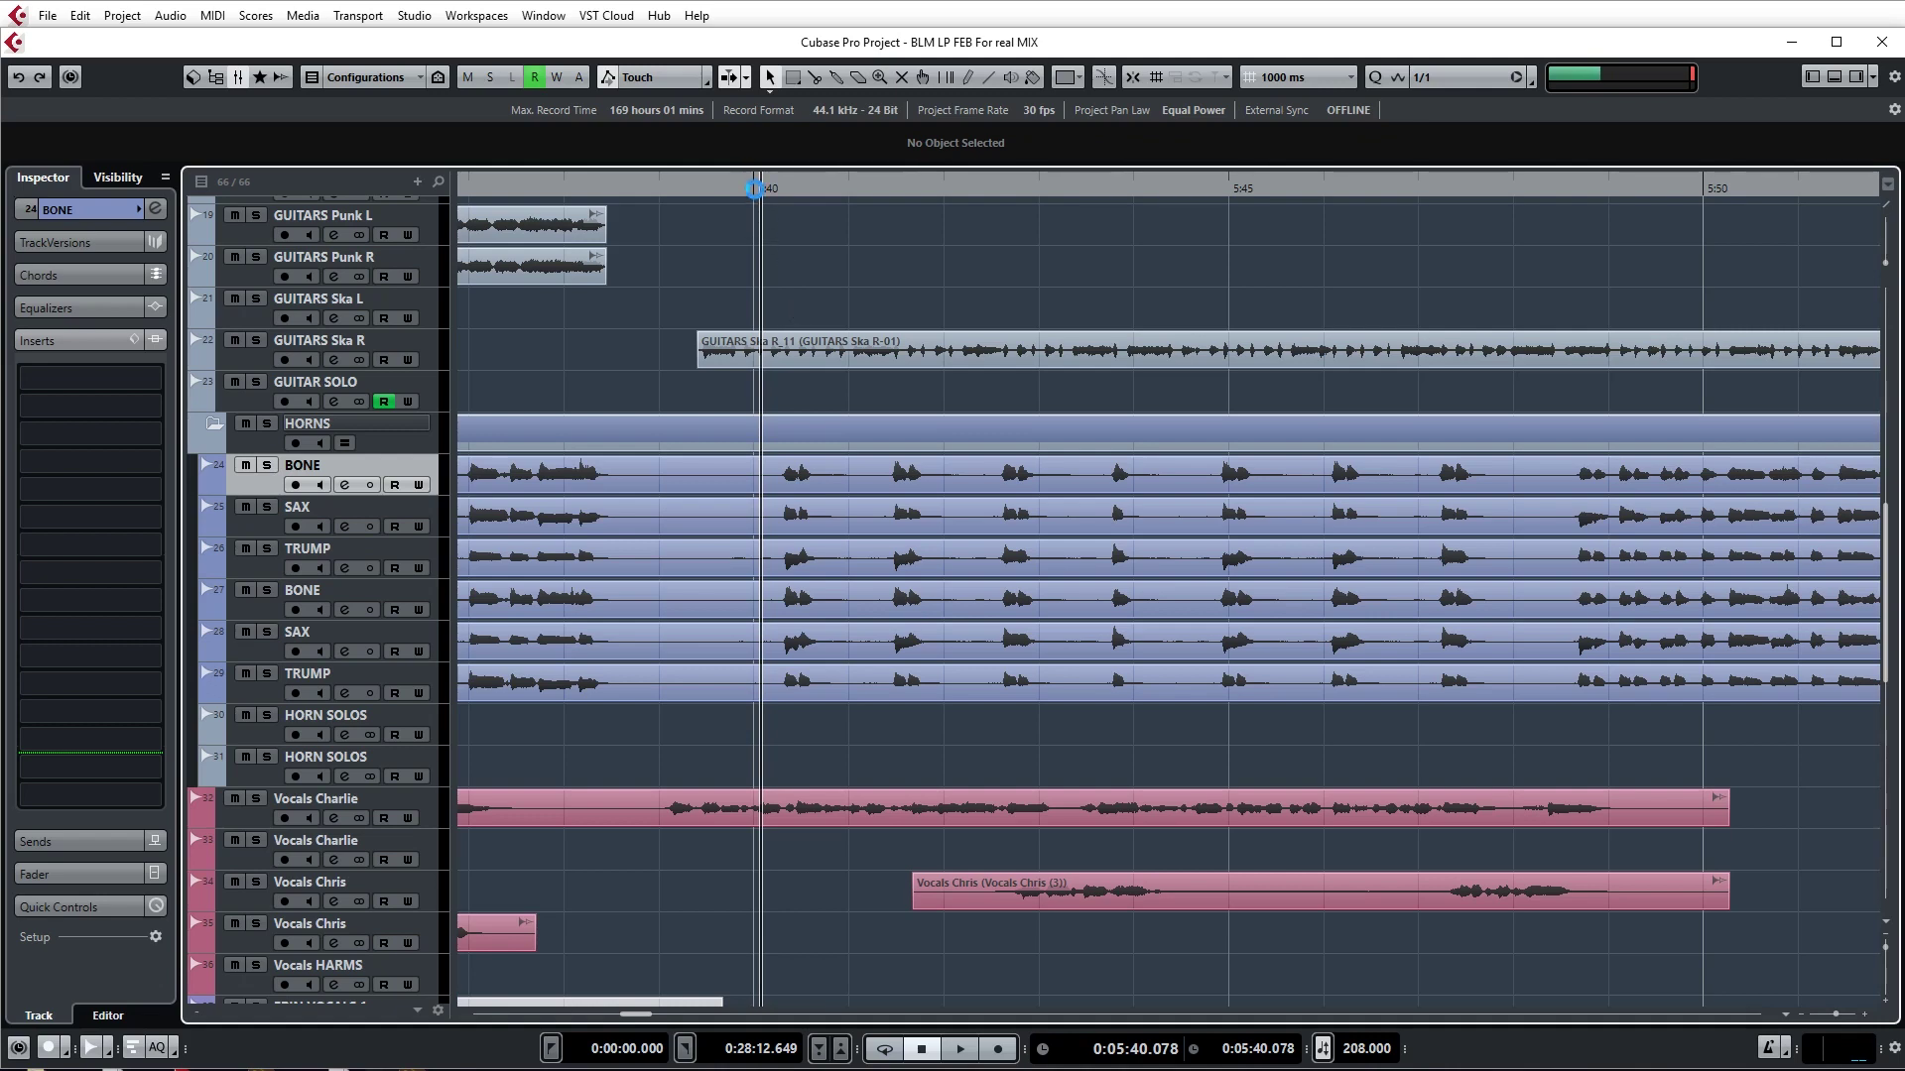
pyautogui.click(754, 189)
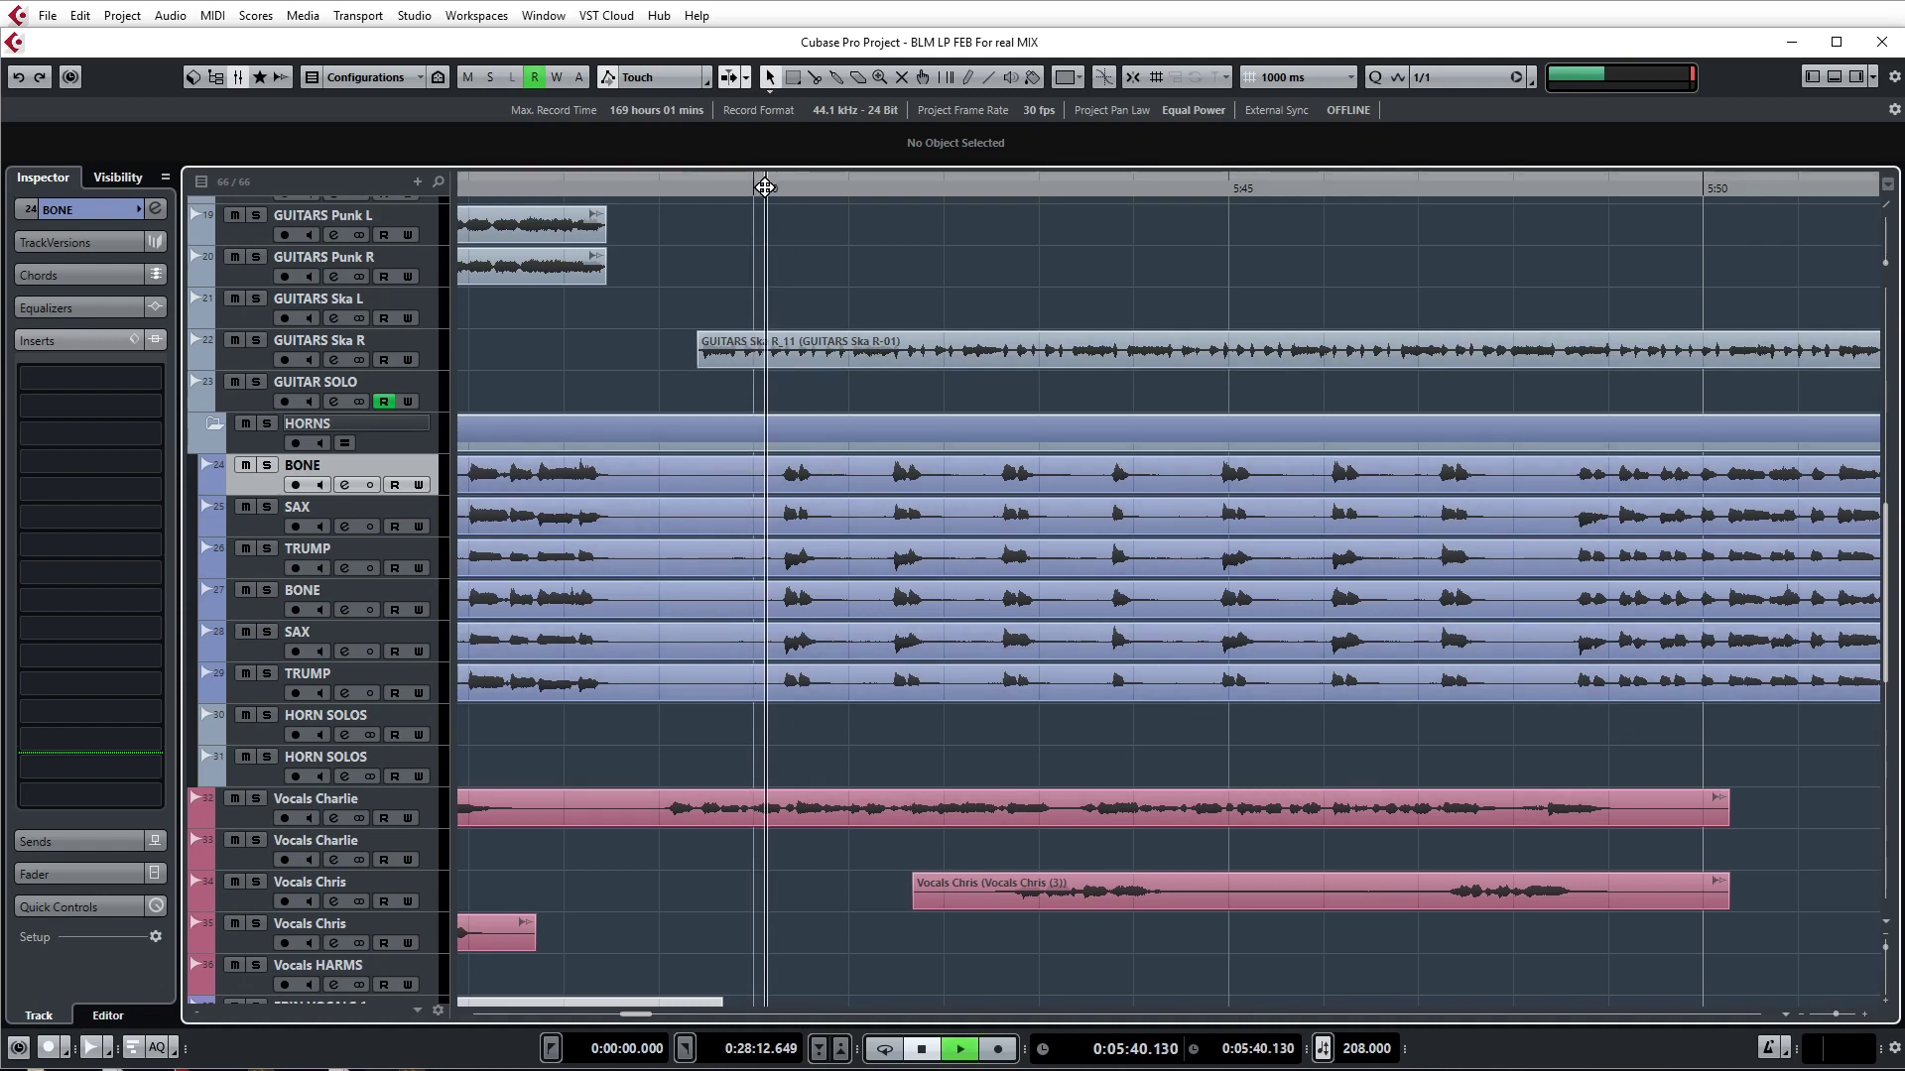
pyautogui.press('space')
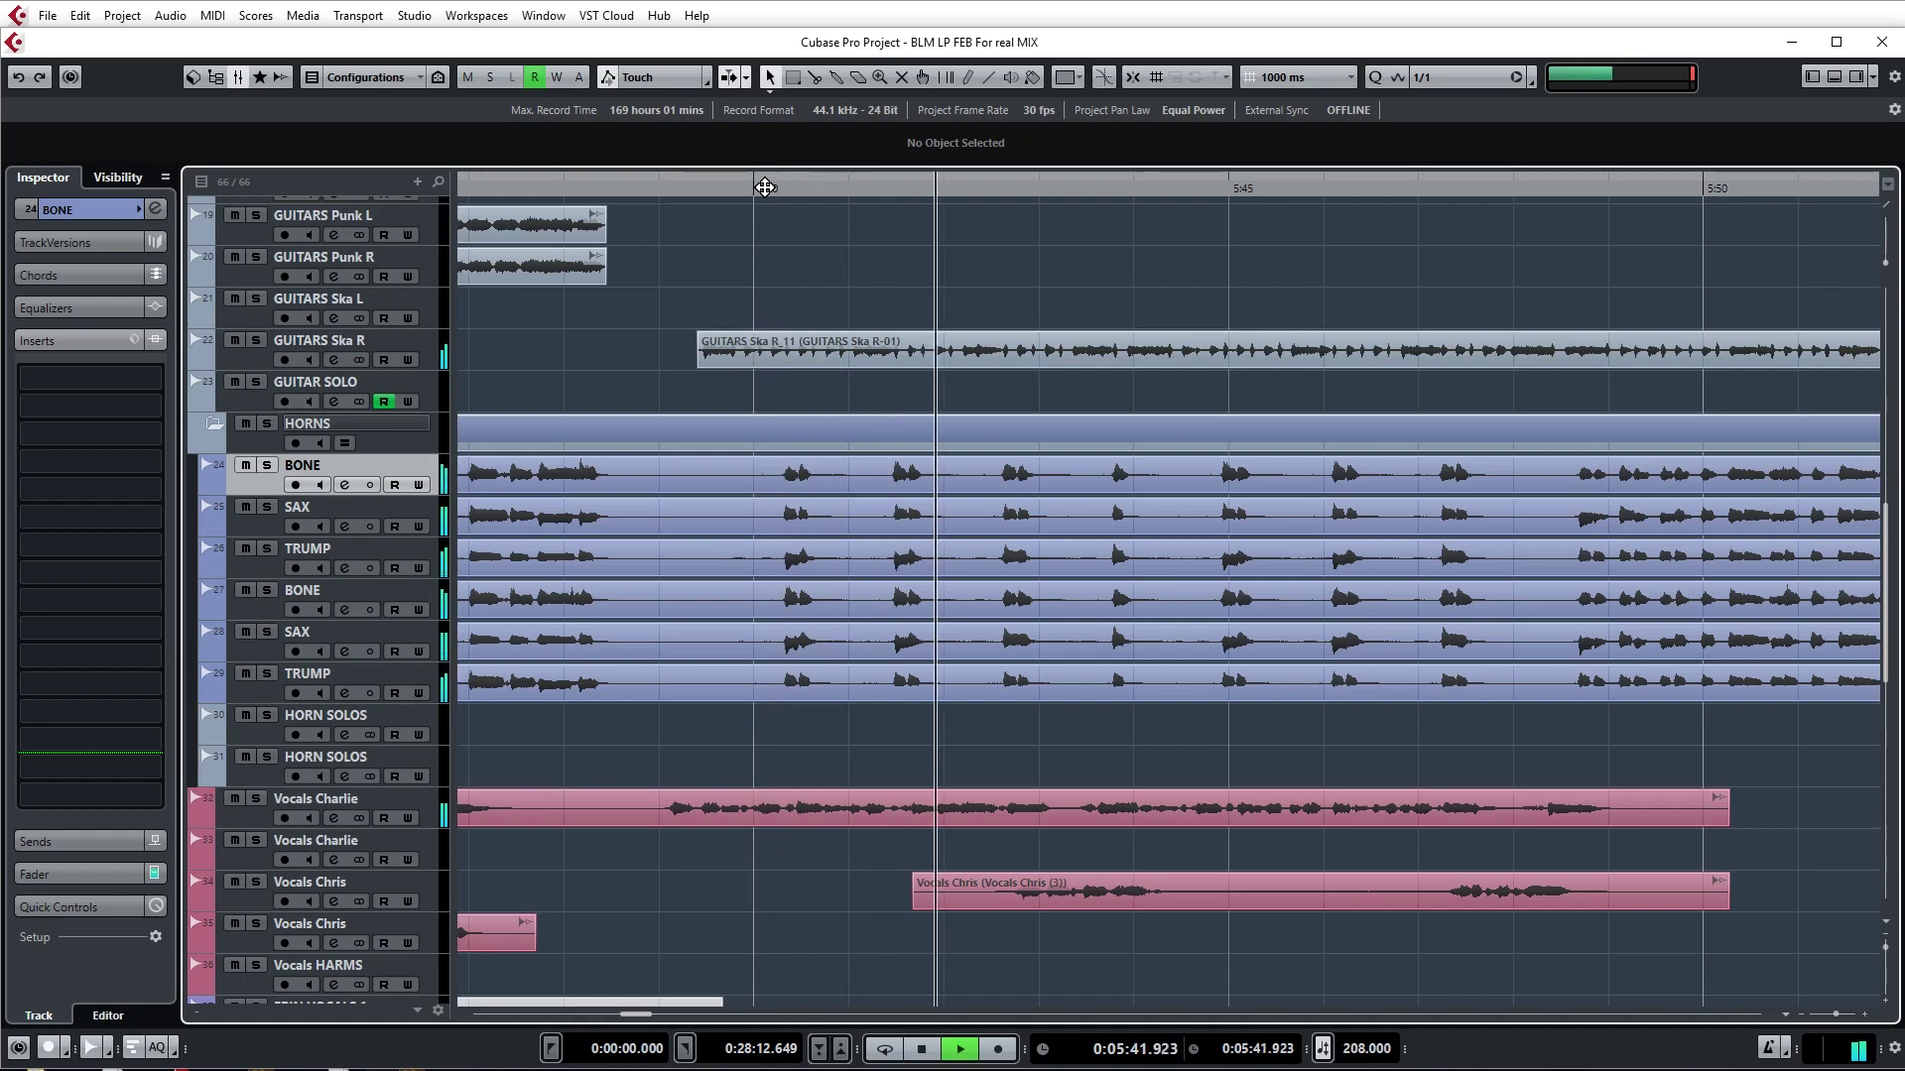
pyautogui.scroll(-2, 1196, 338)
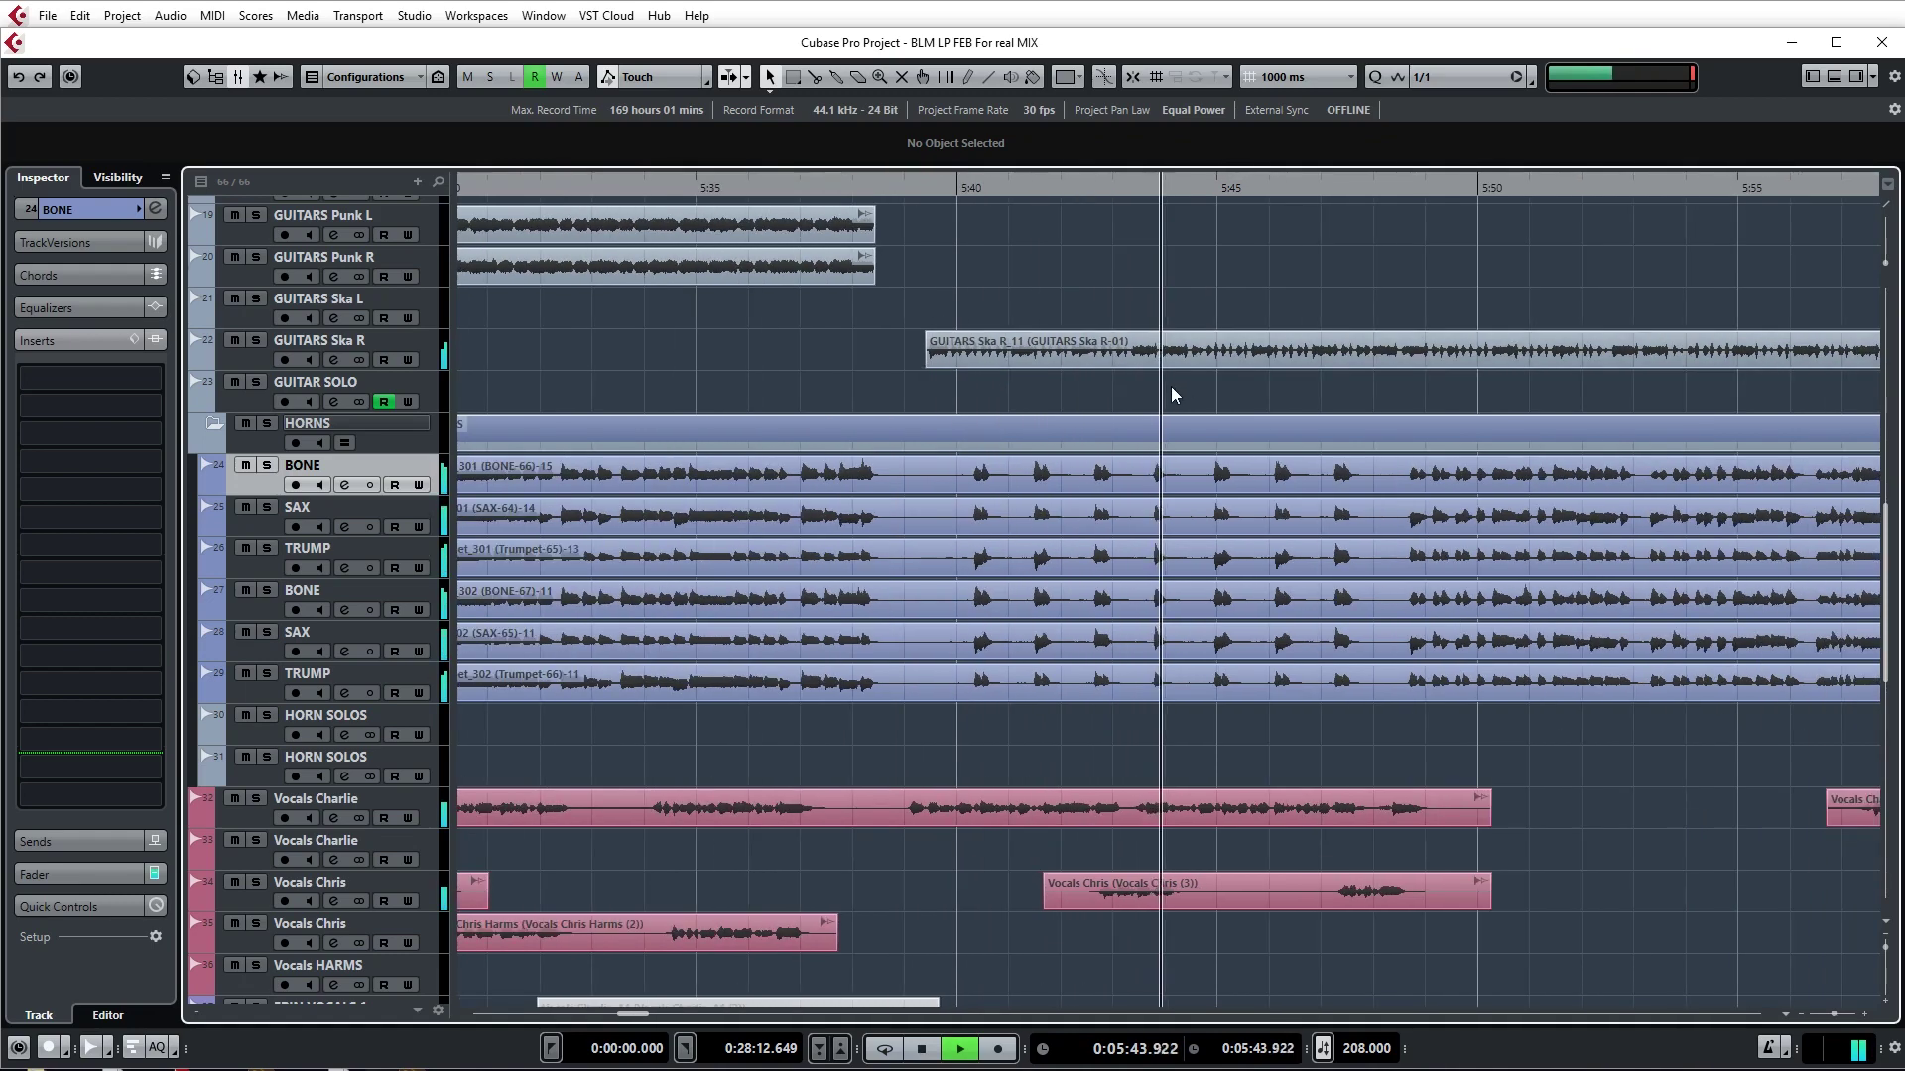
pyautogui.hscroll(2, 1170, 385)
pyautogui.press('h')
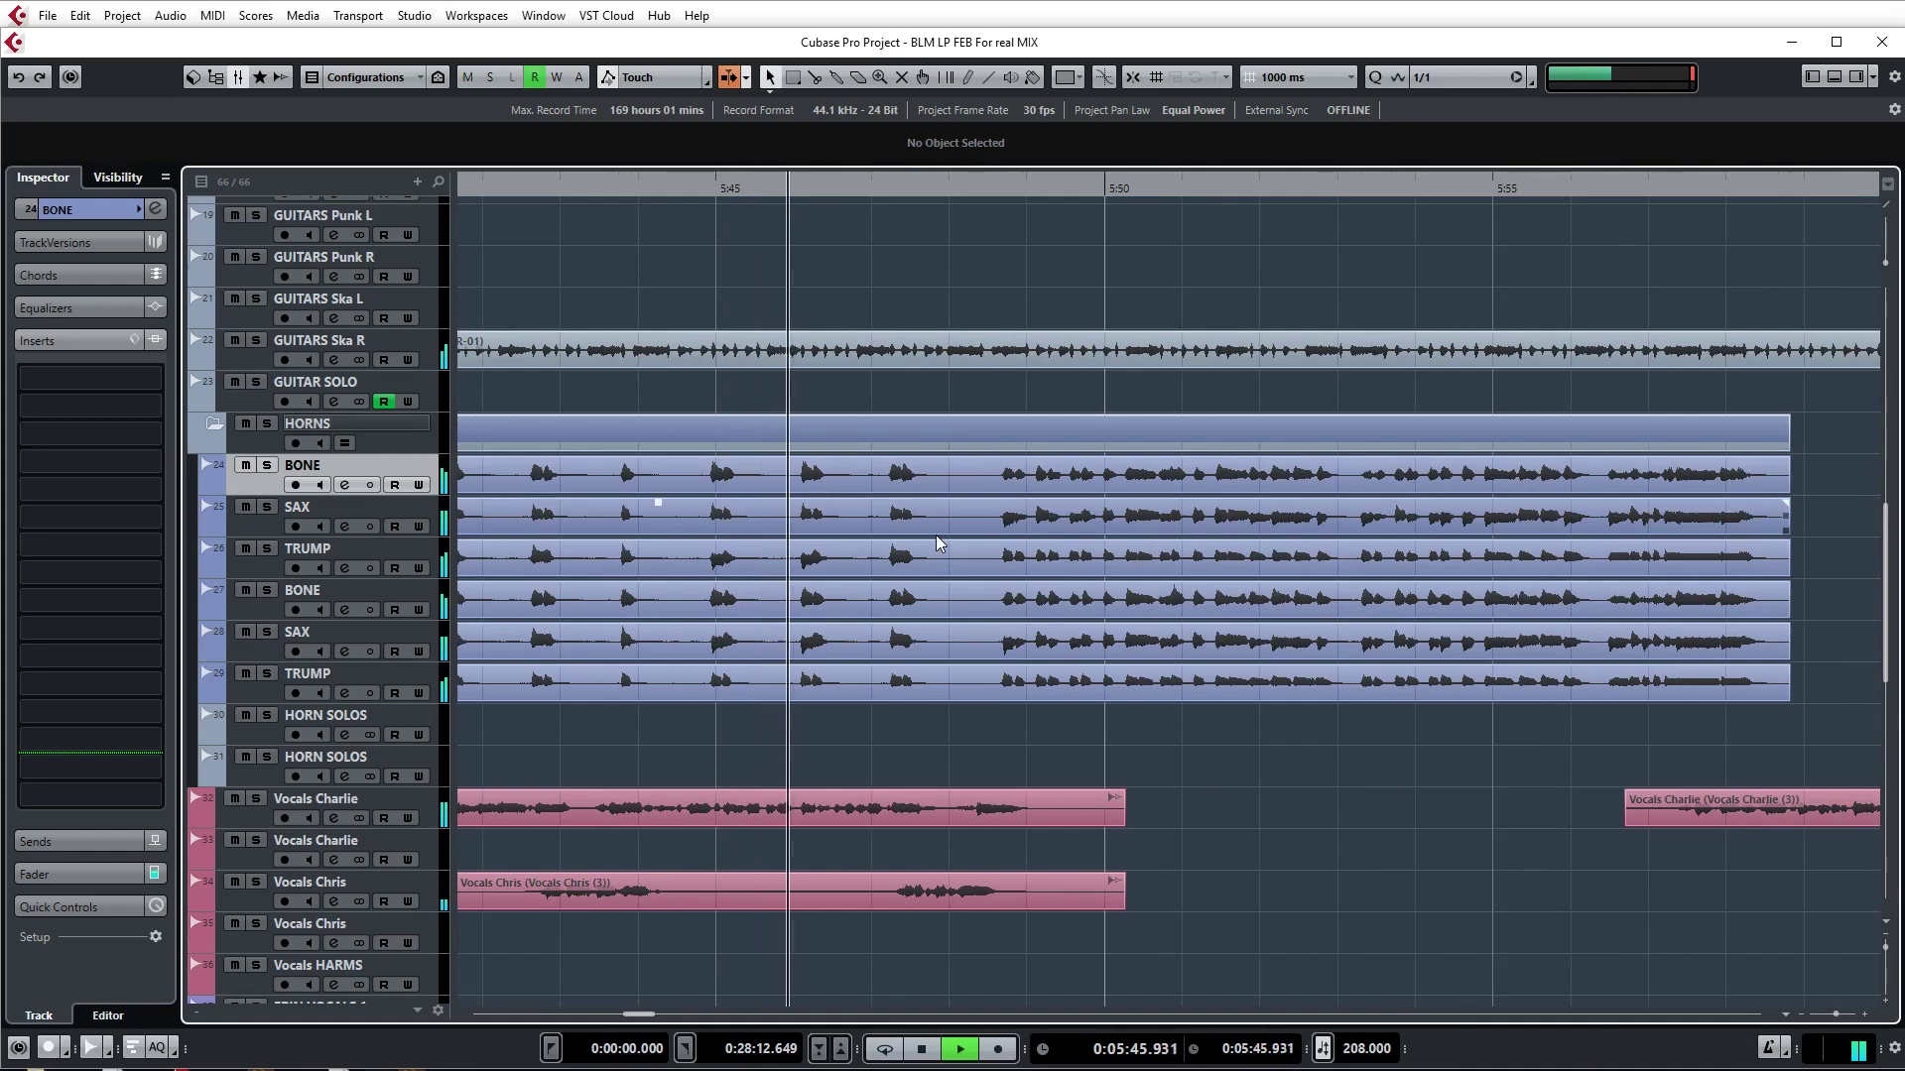
pyautogui.scroll(5, 1169, 575)
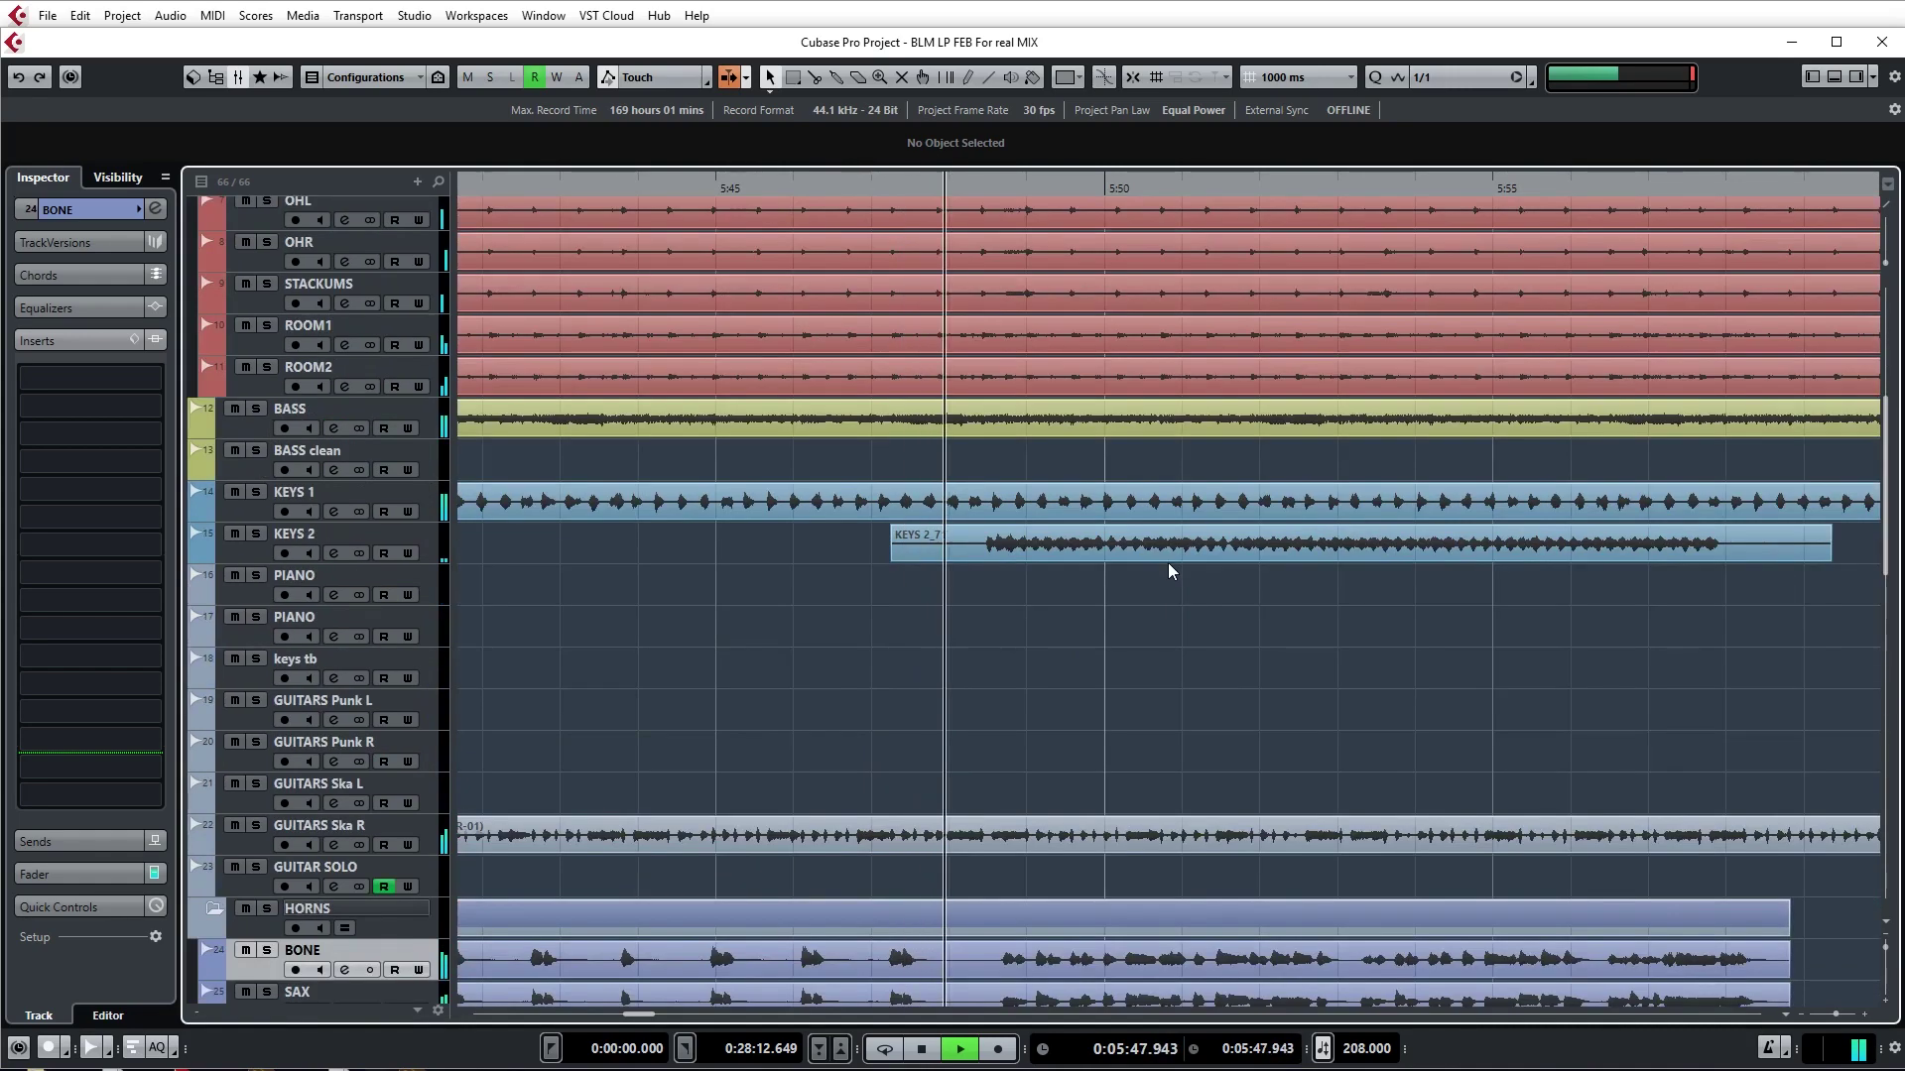
pyautogui.scroll(-8, 1169, 562)
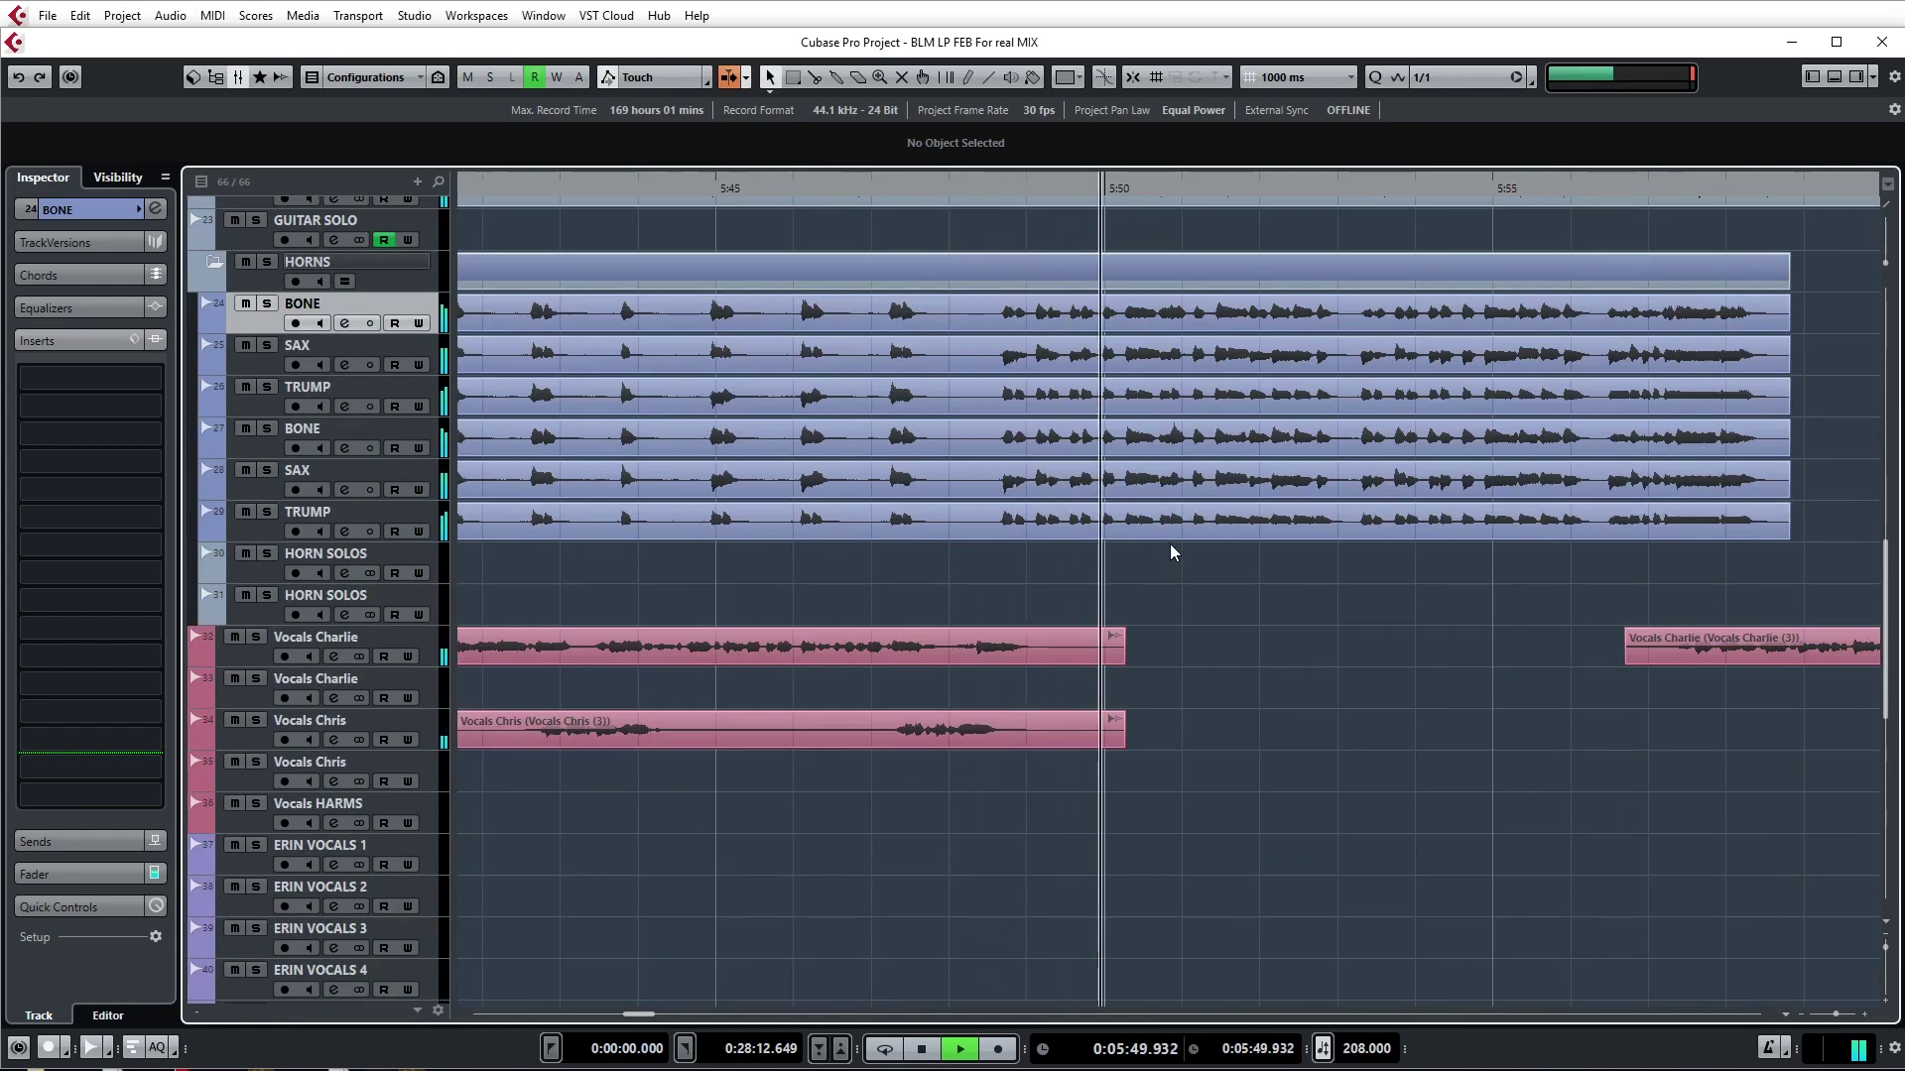
pyautogui.press('g')
pyautogui.hscroll(2, 1174, 543)
pyautogui.press('h')
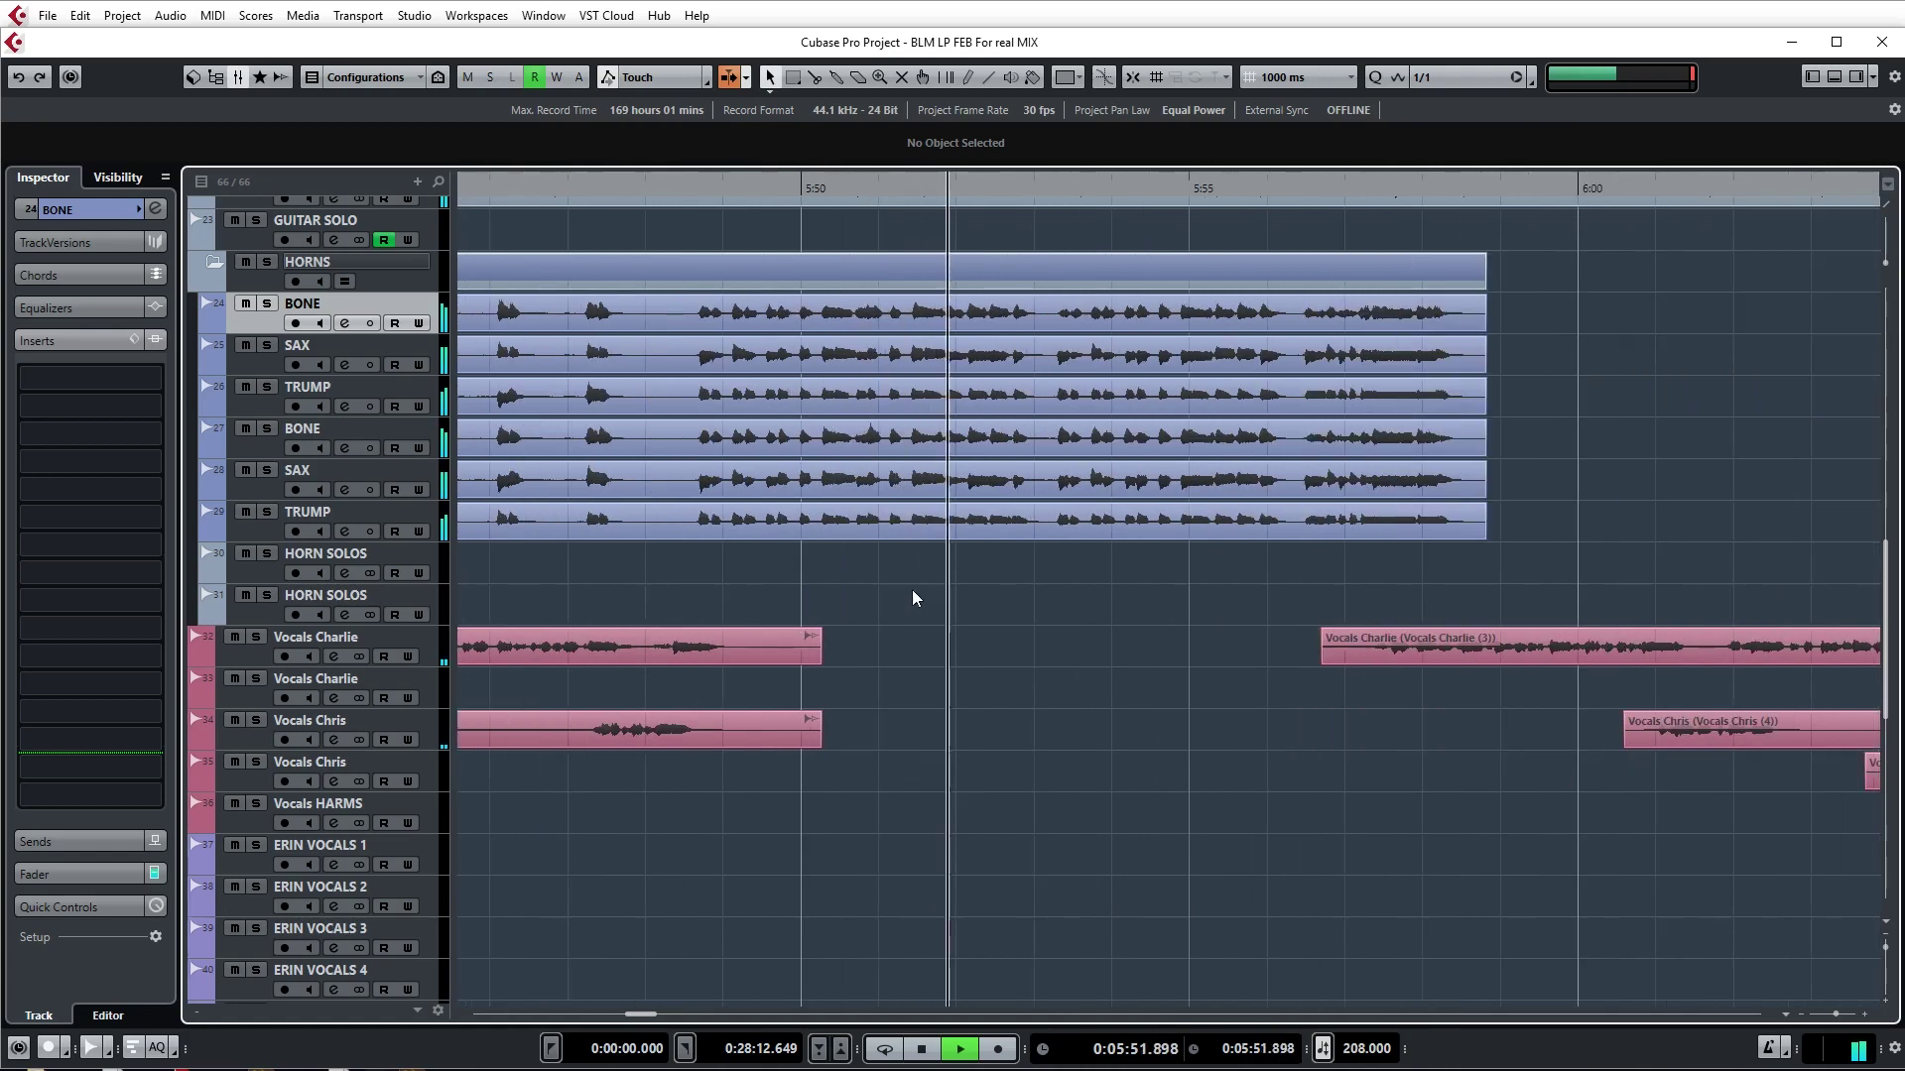
pyautogui.press('space')
# - Place the playhead at about 5:48.6 and insert soothe in the first insert slot of the upper BONE track
pyautogui.click(685, 188)
pyautogui.click(159, 382)
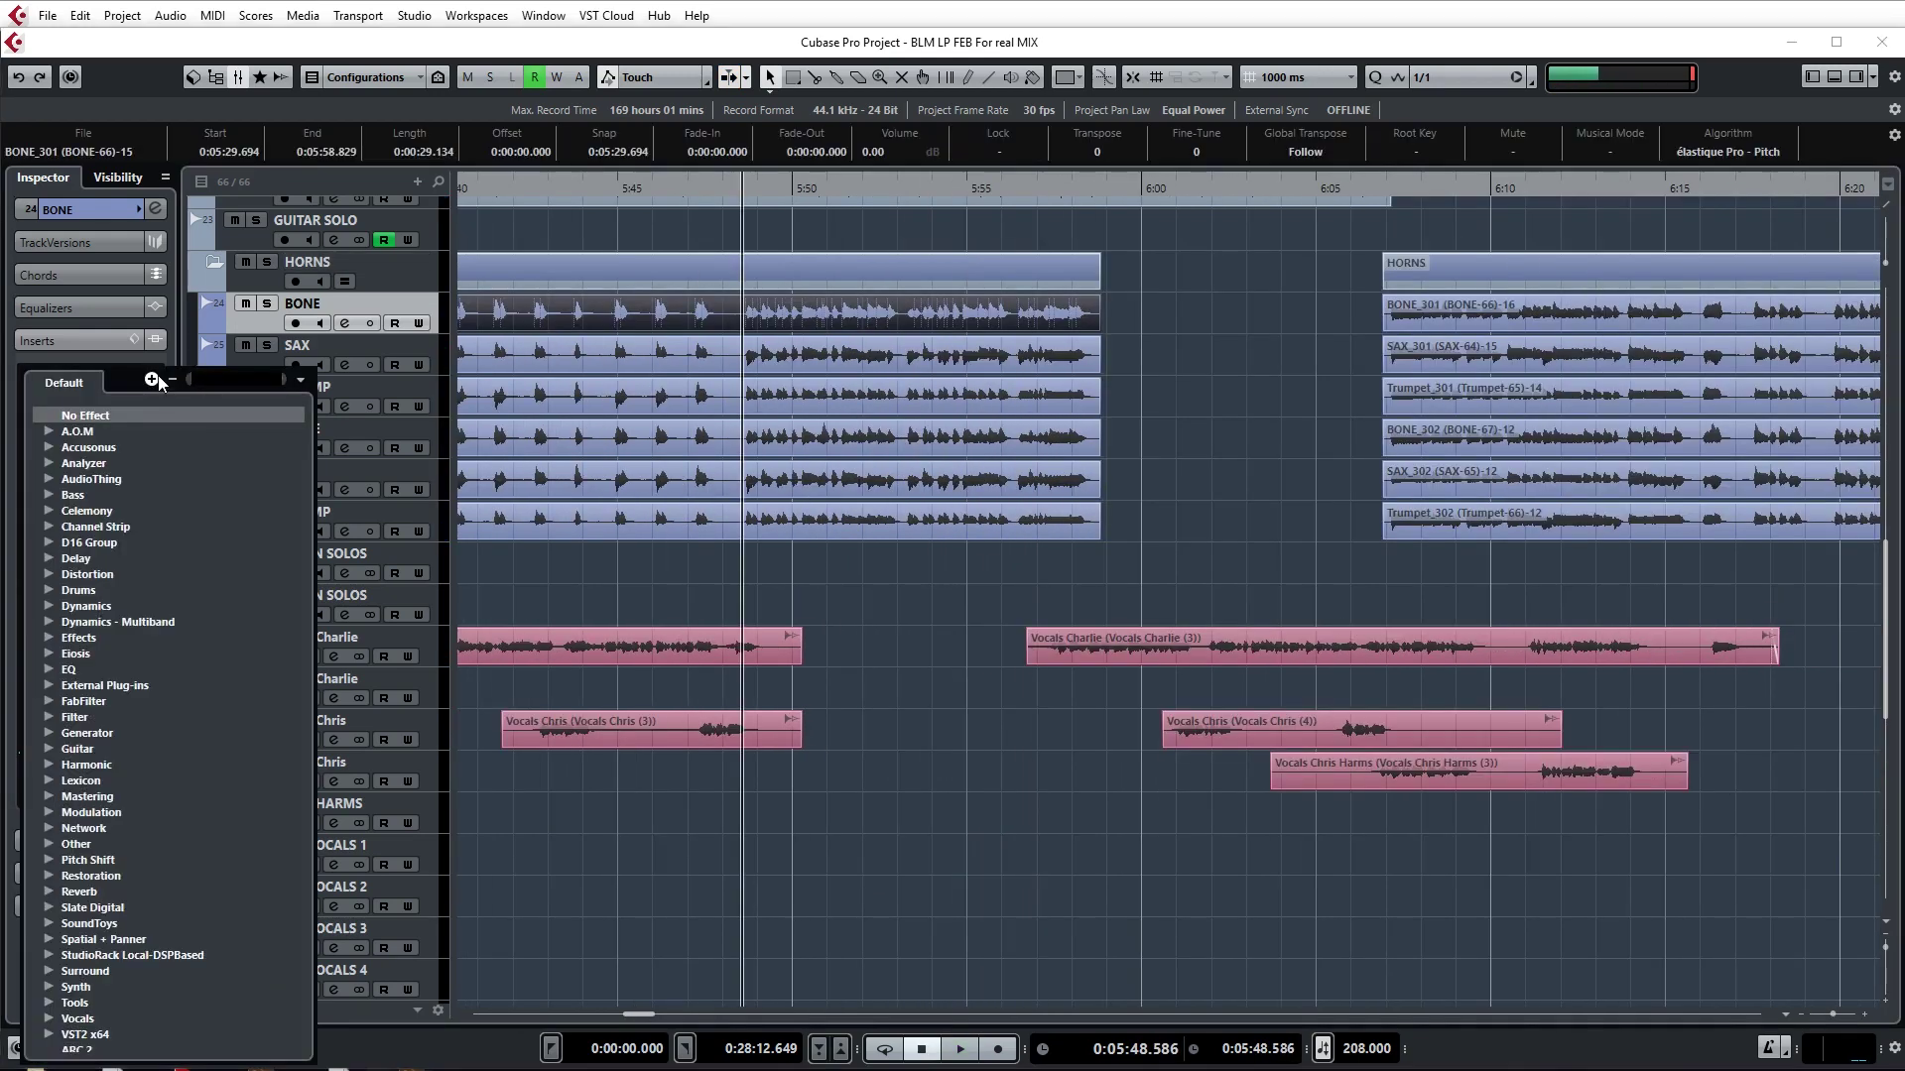
pyautogui.write('sooth')
pyautogui.press('Return')
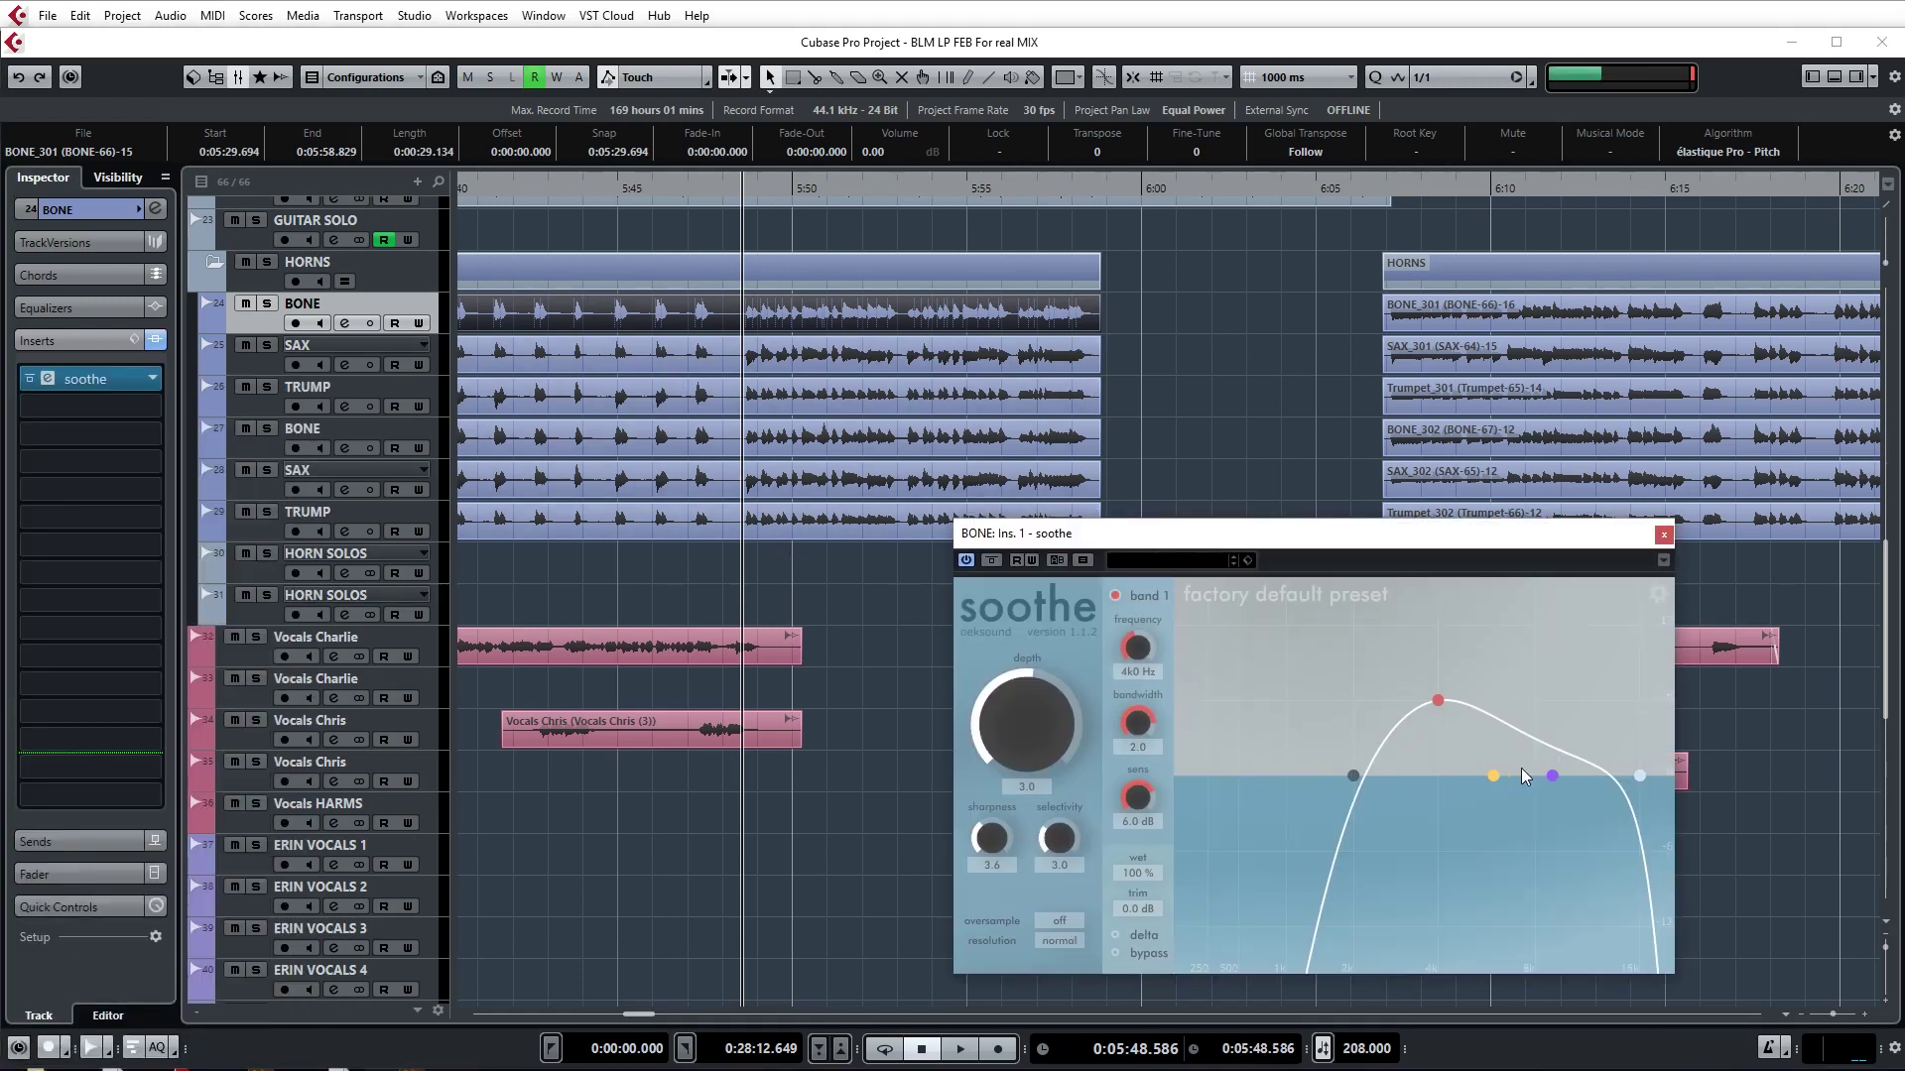
# - Solo the upper BONE track and play its phrase from about 5:48.6 with the soothe editor moved clear of the waveforms
pyautogui.scroll(3, 842, 722)
pyautogui.scroll(4, 842, 722)
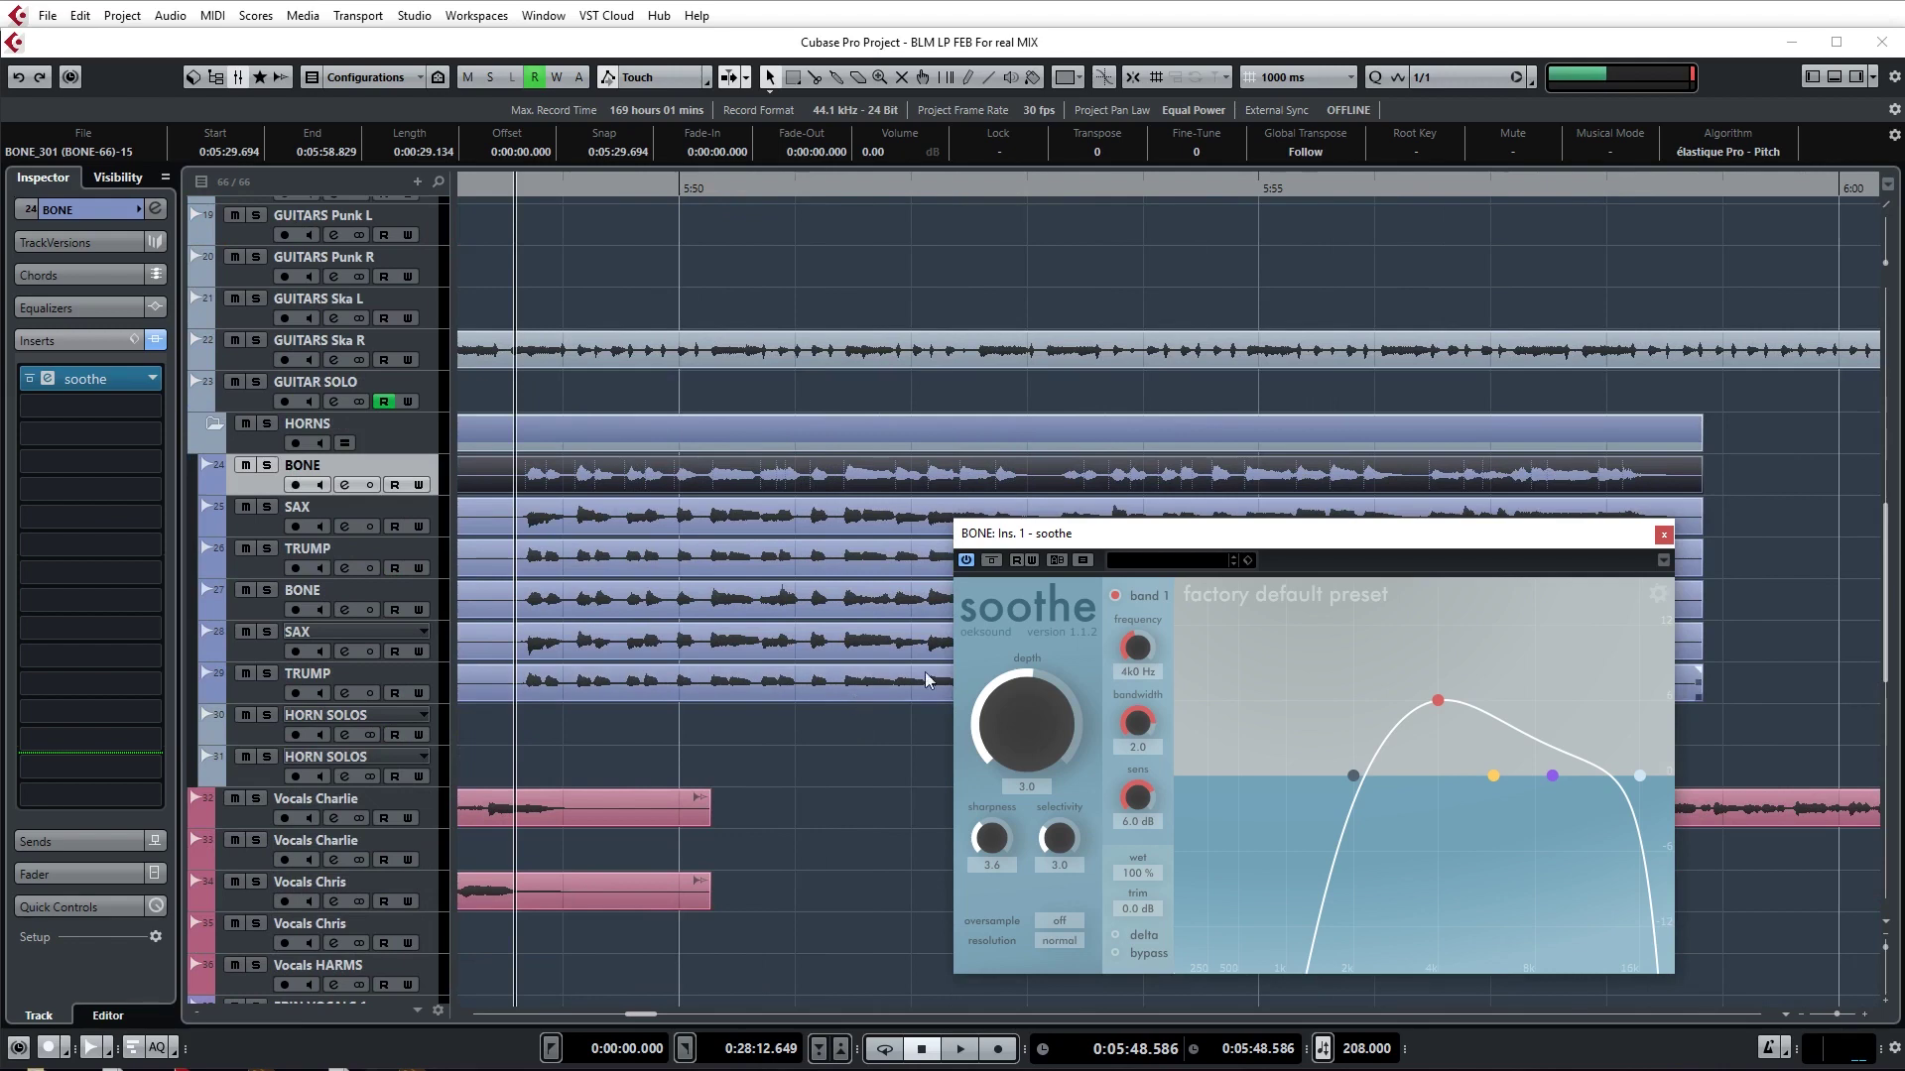
pyautogui.moveTo(992, 534); pyautogui.dragTo(1143, 569)
pyautogui.press('s')
pyautogui.press('space')
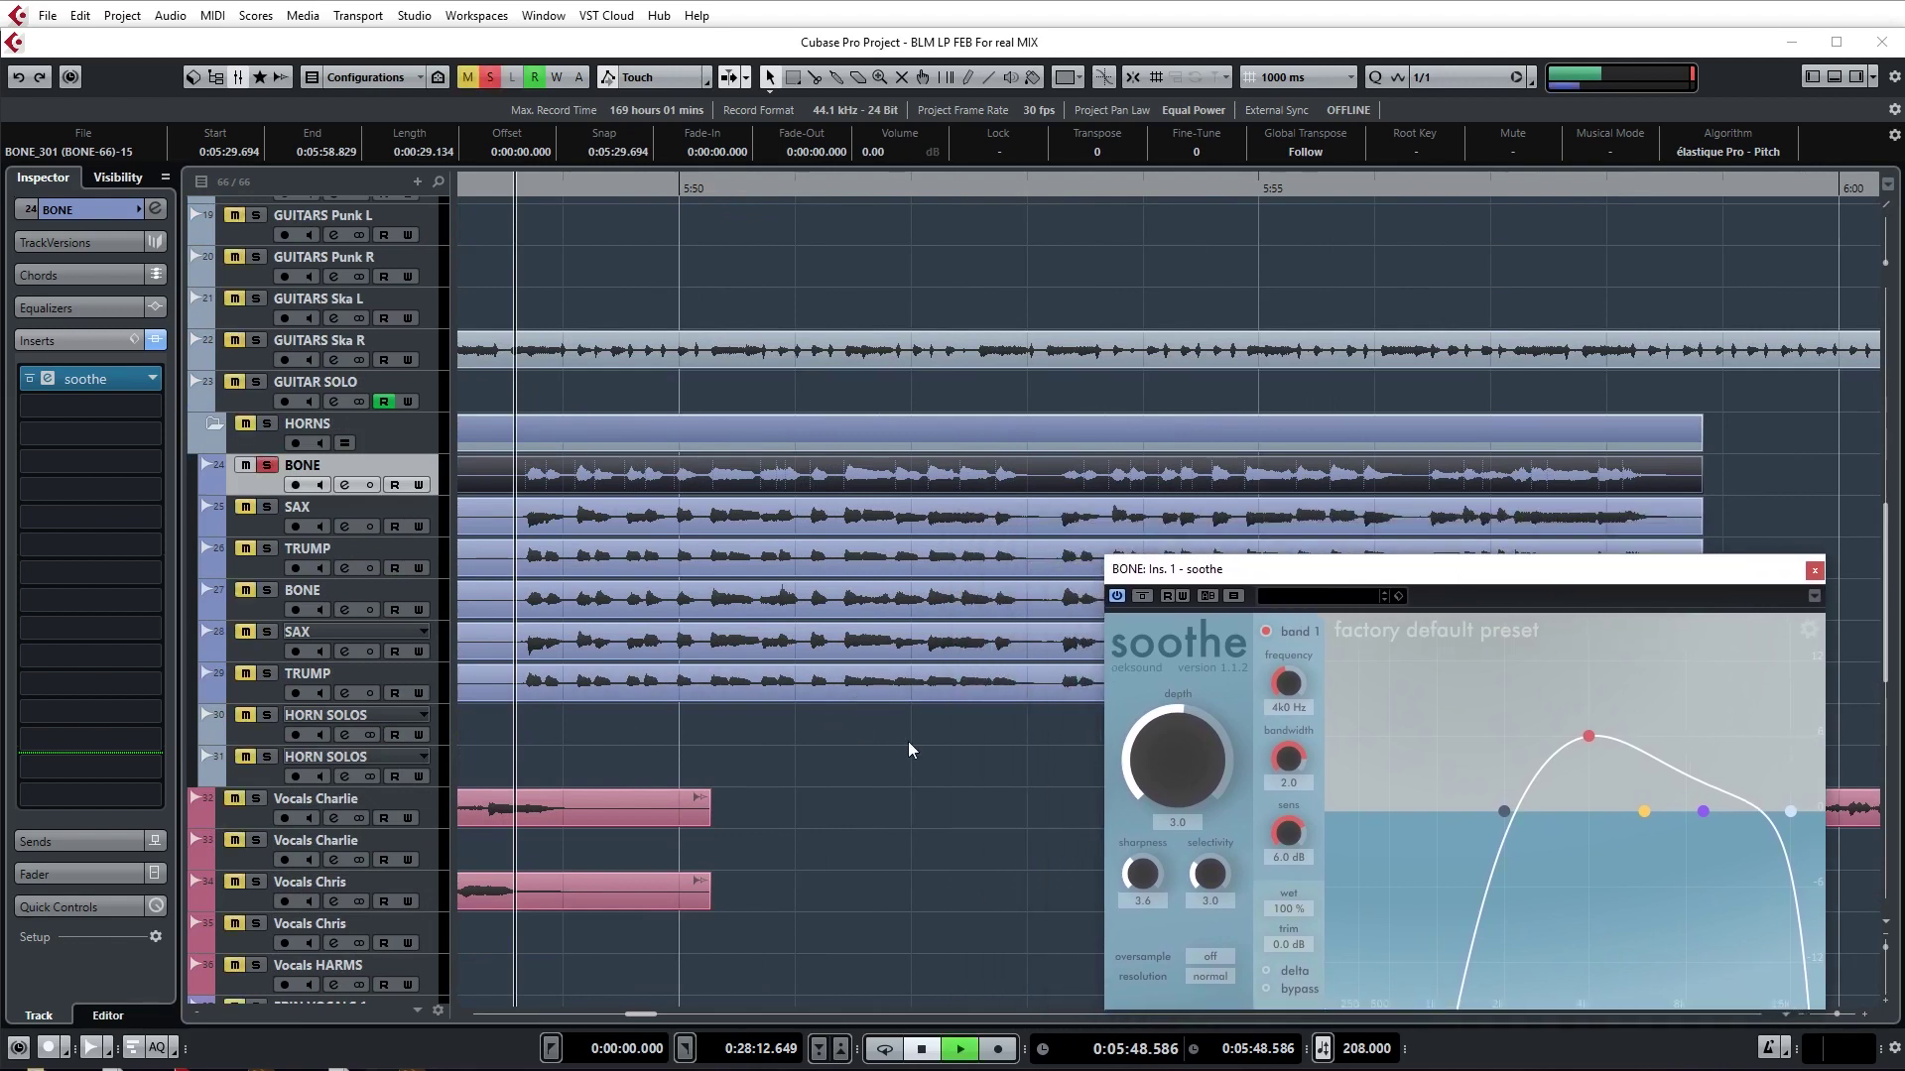
# - Set soothe's depth to 19.8 and its low band to 651 Hz while listening to the BONE track
pyautogui.moveTo(1224, 786); pyautogui.dragTo(1206, 748)
pyautogui.moveTo(1503, 811); pyautogui.dragTo(1415, 812)
pyautogui.press('space')
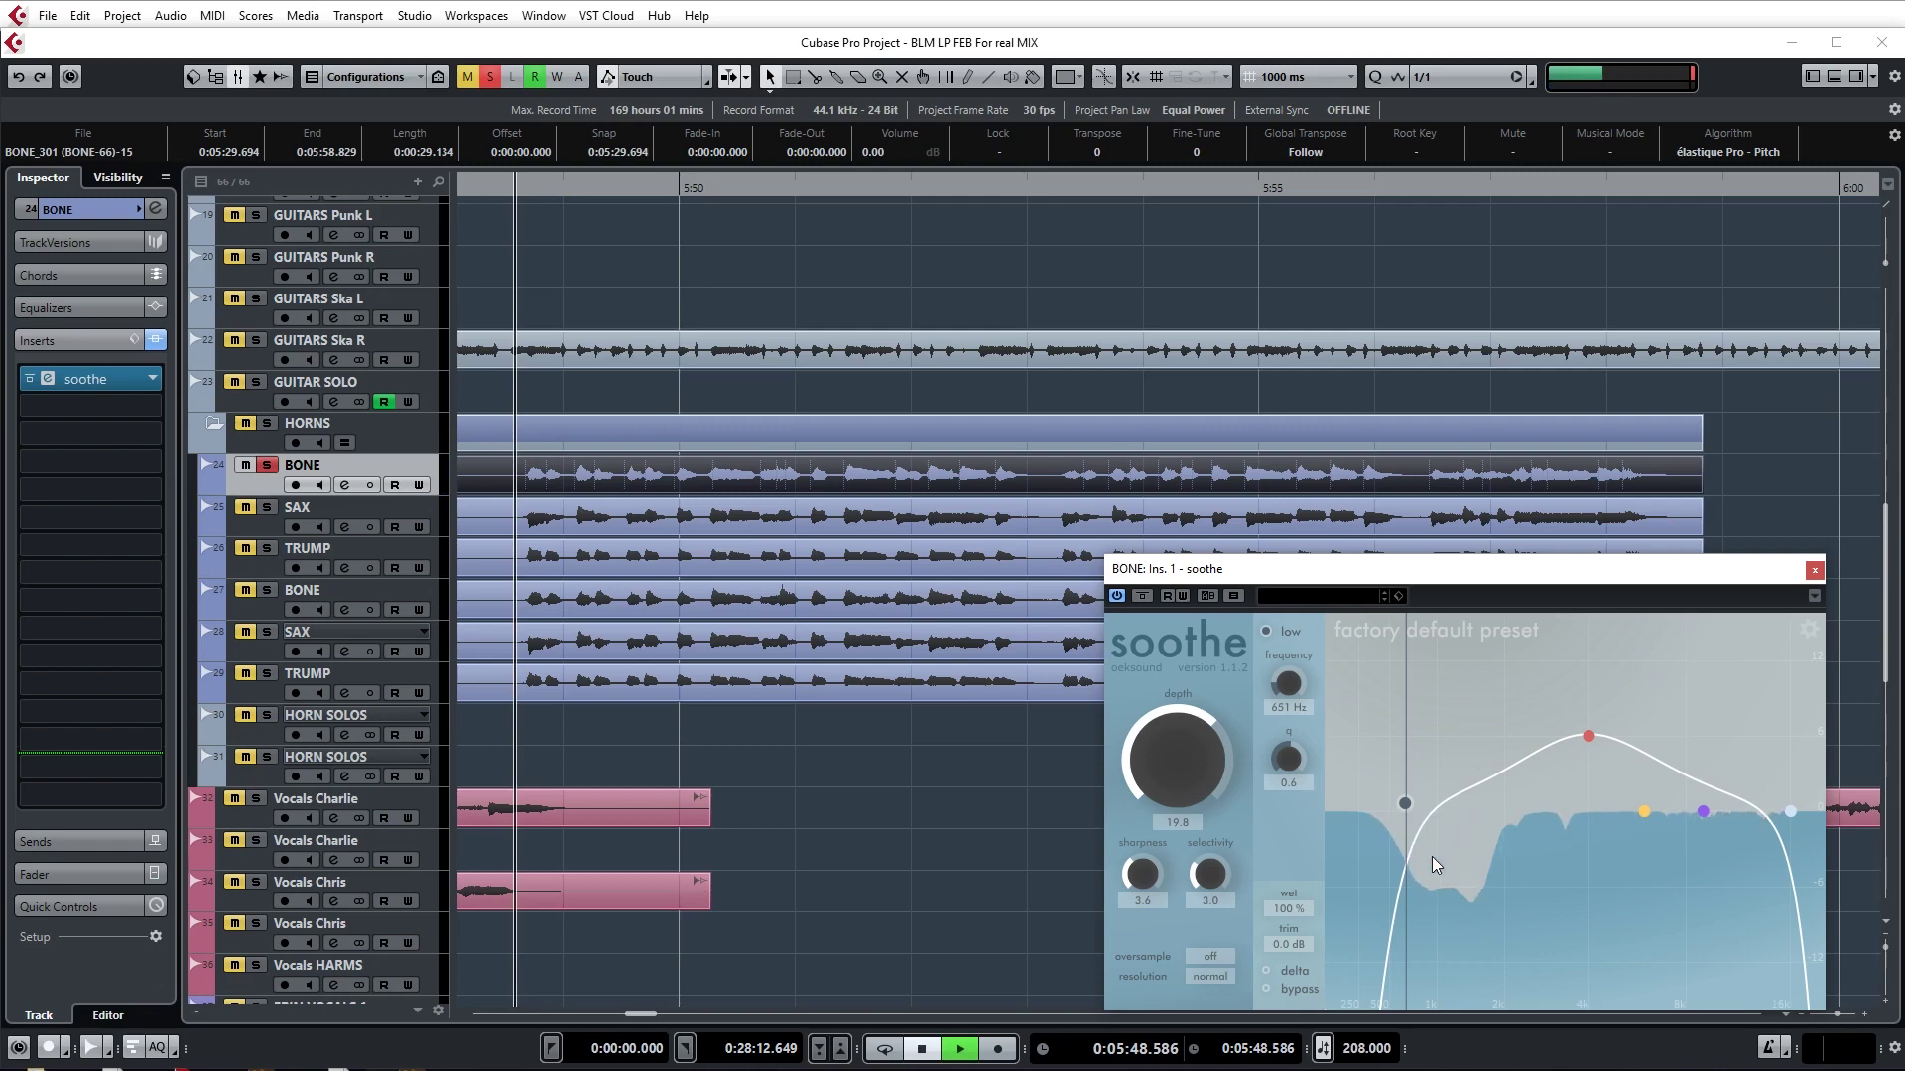
pyautogui.press('space')
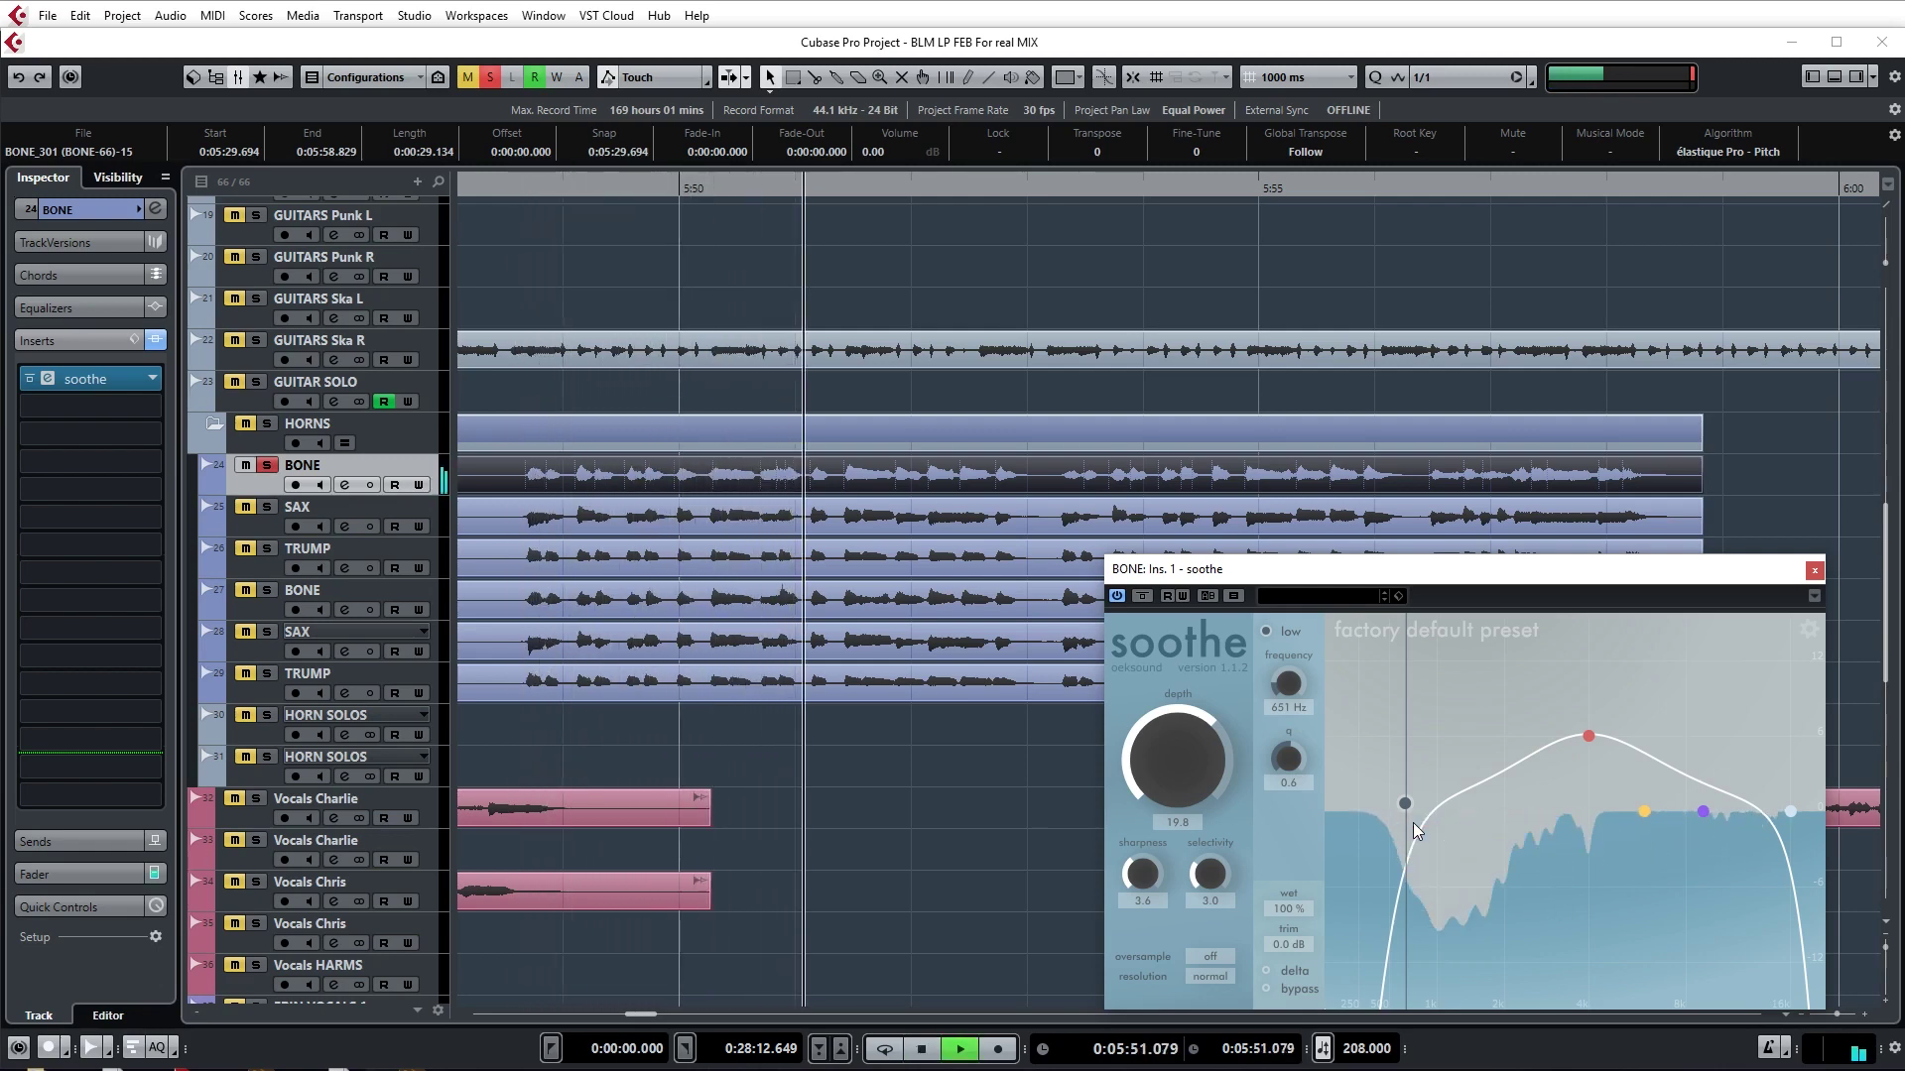
pyautogui.press('space')
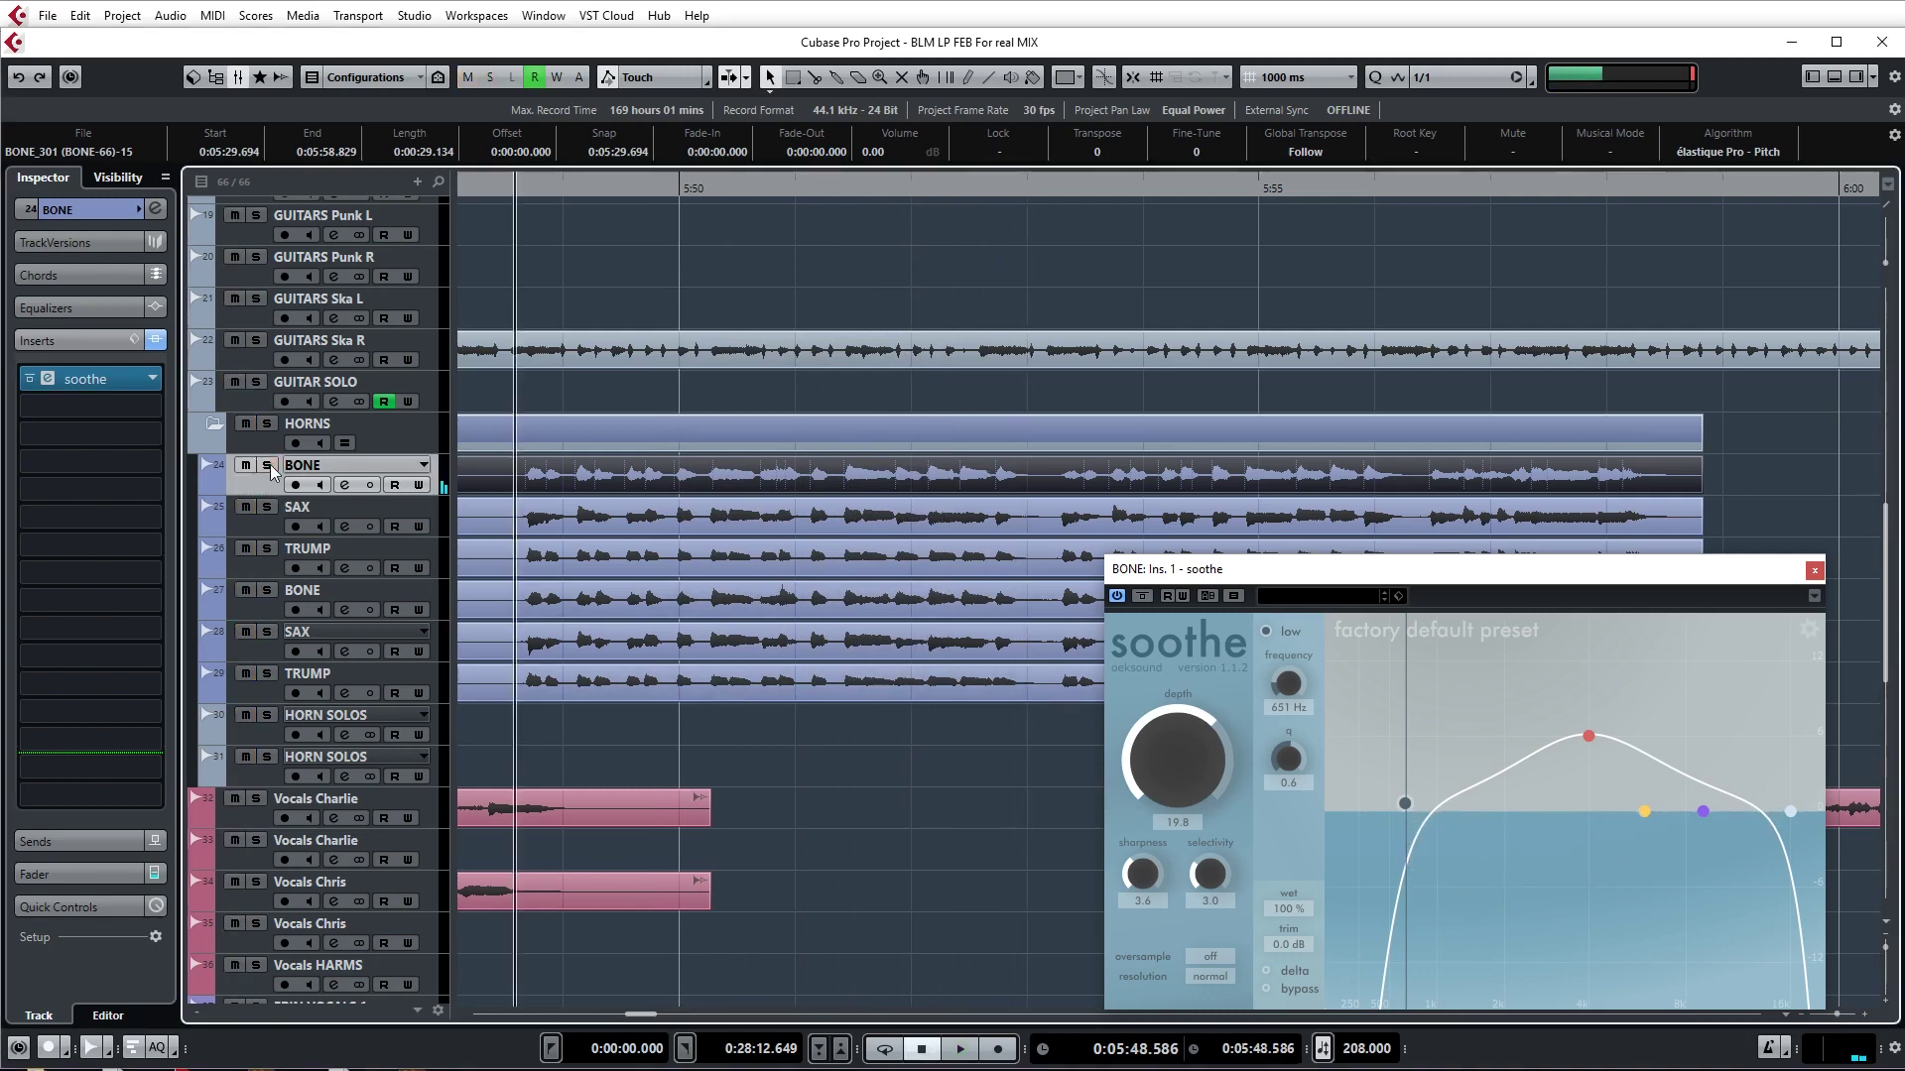
# - Insert soothe on the upper TRUMP track and open its editor in place of the BONE one
pyautogui.click(317, 558)
pyautogui.click(152, 385)
pyautogui.write('sooth')
pyautogui.press('Return')
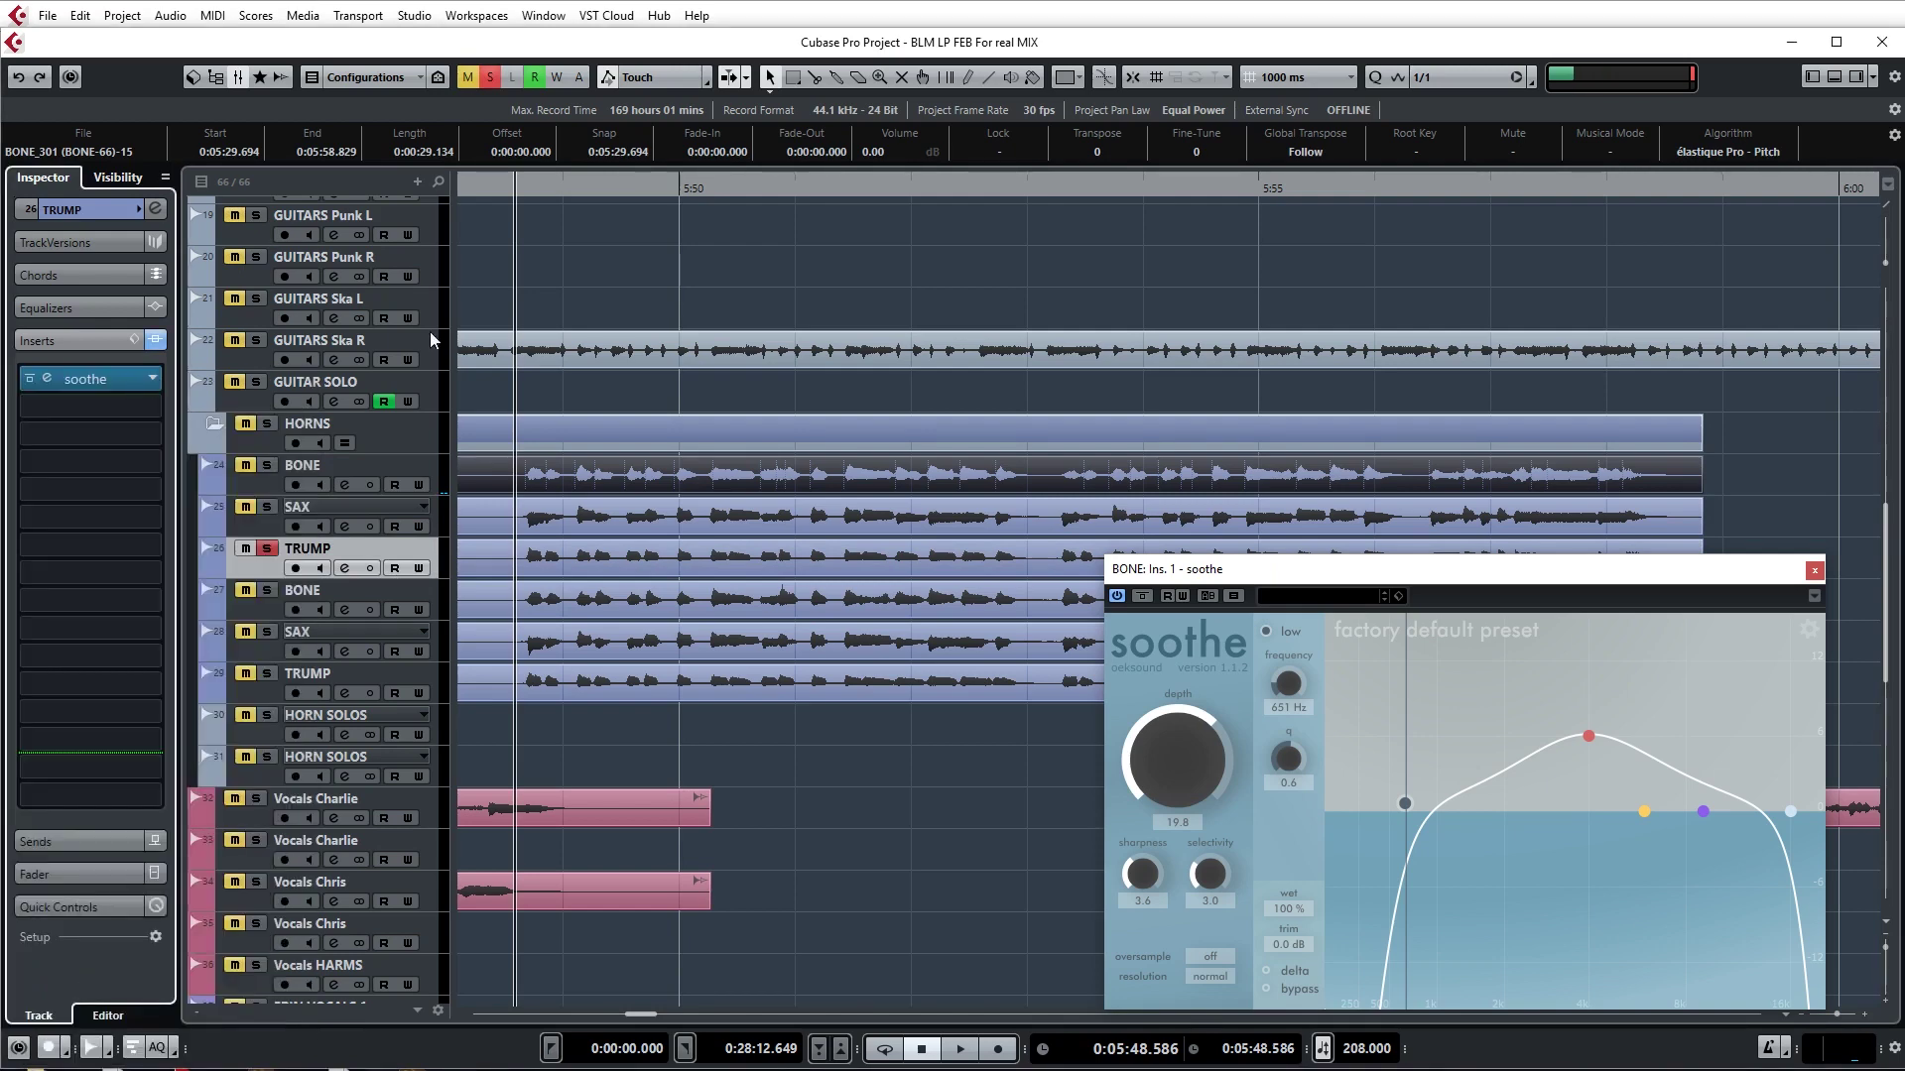
pyautogui.click(1814, 570)
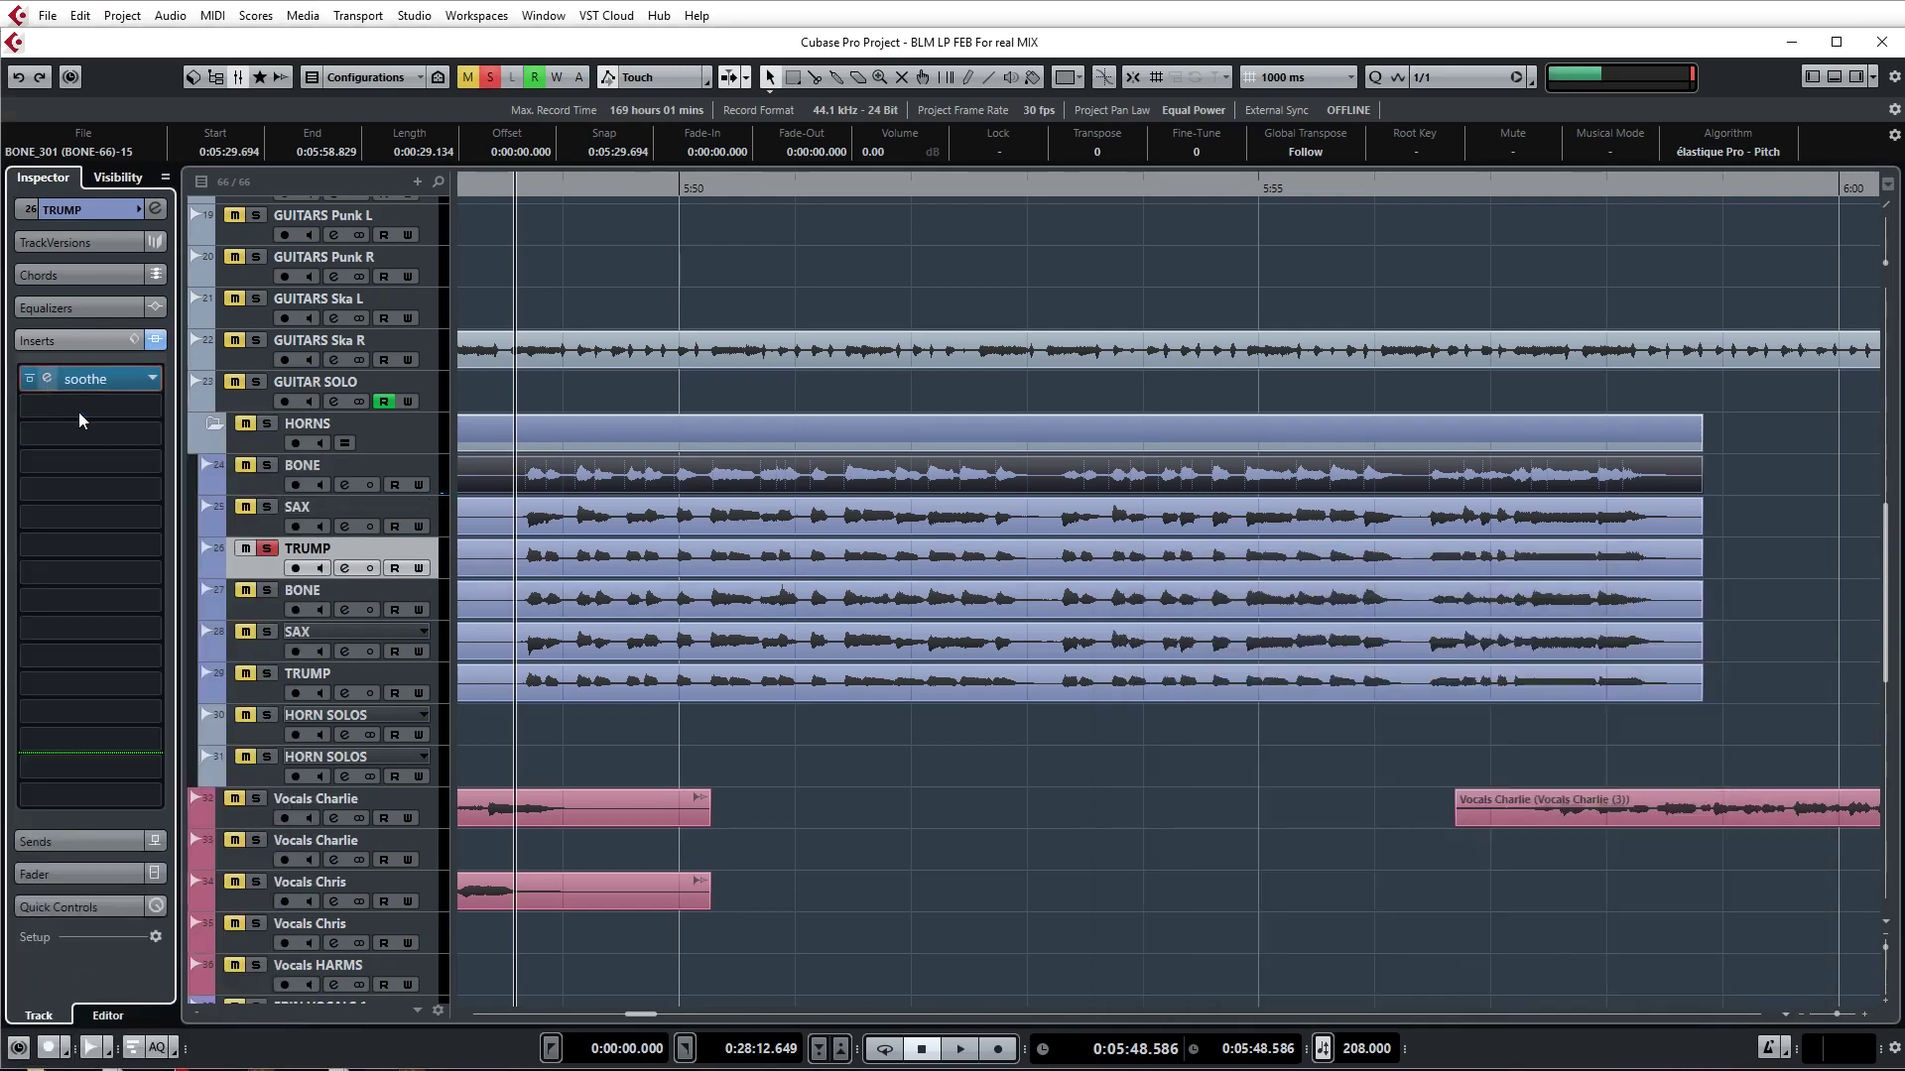
pyautogui.click(47, 378)
pyautogui.moveTo(1032, 350); pyautogui.dragTo(1133, 420)
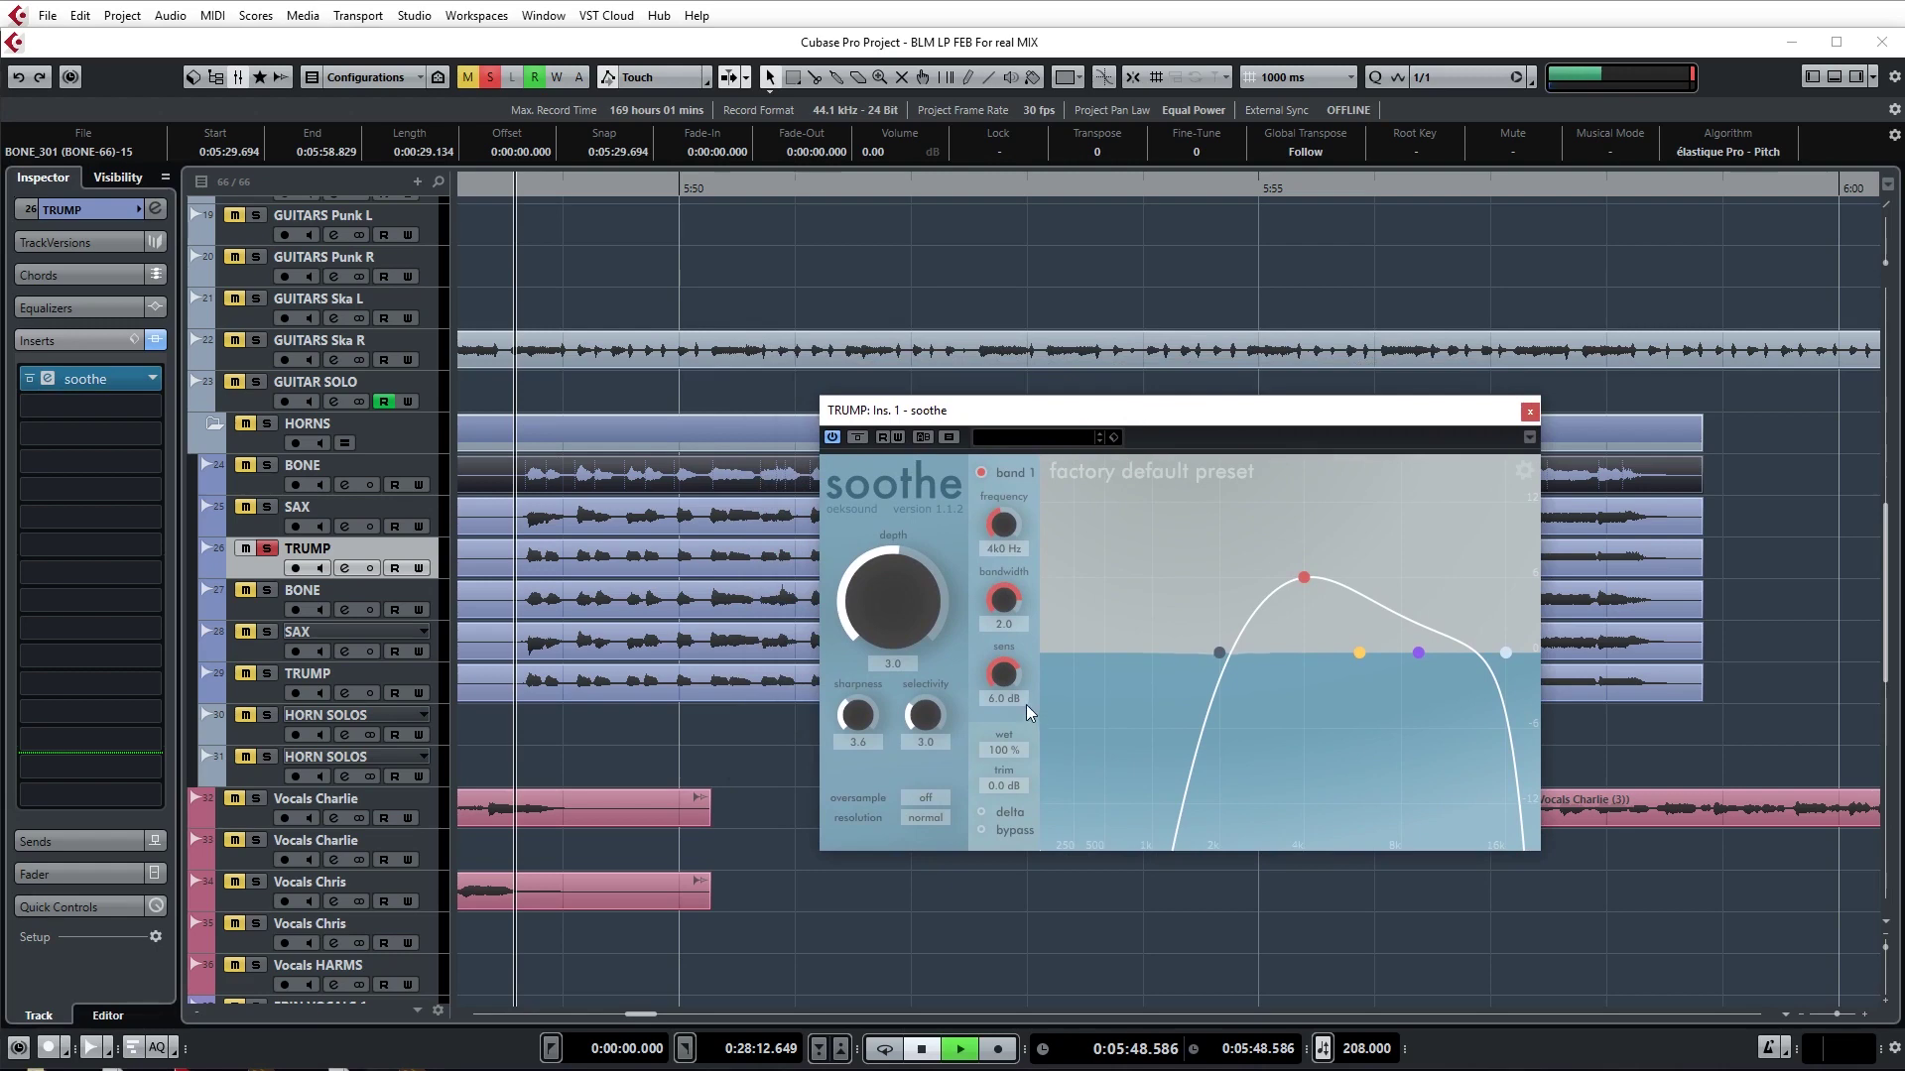
# - Set soothe's depth to 15.0 while playing the soloed TRUMP track, and lower the frequency of its low band
pyautogui.press('space')
pyautogui.moveTo(897, 607); pyautogui.dragTo(897, 580)
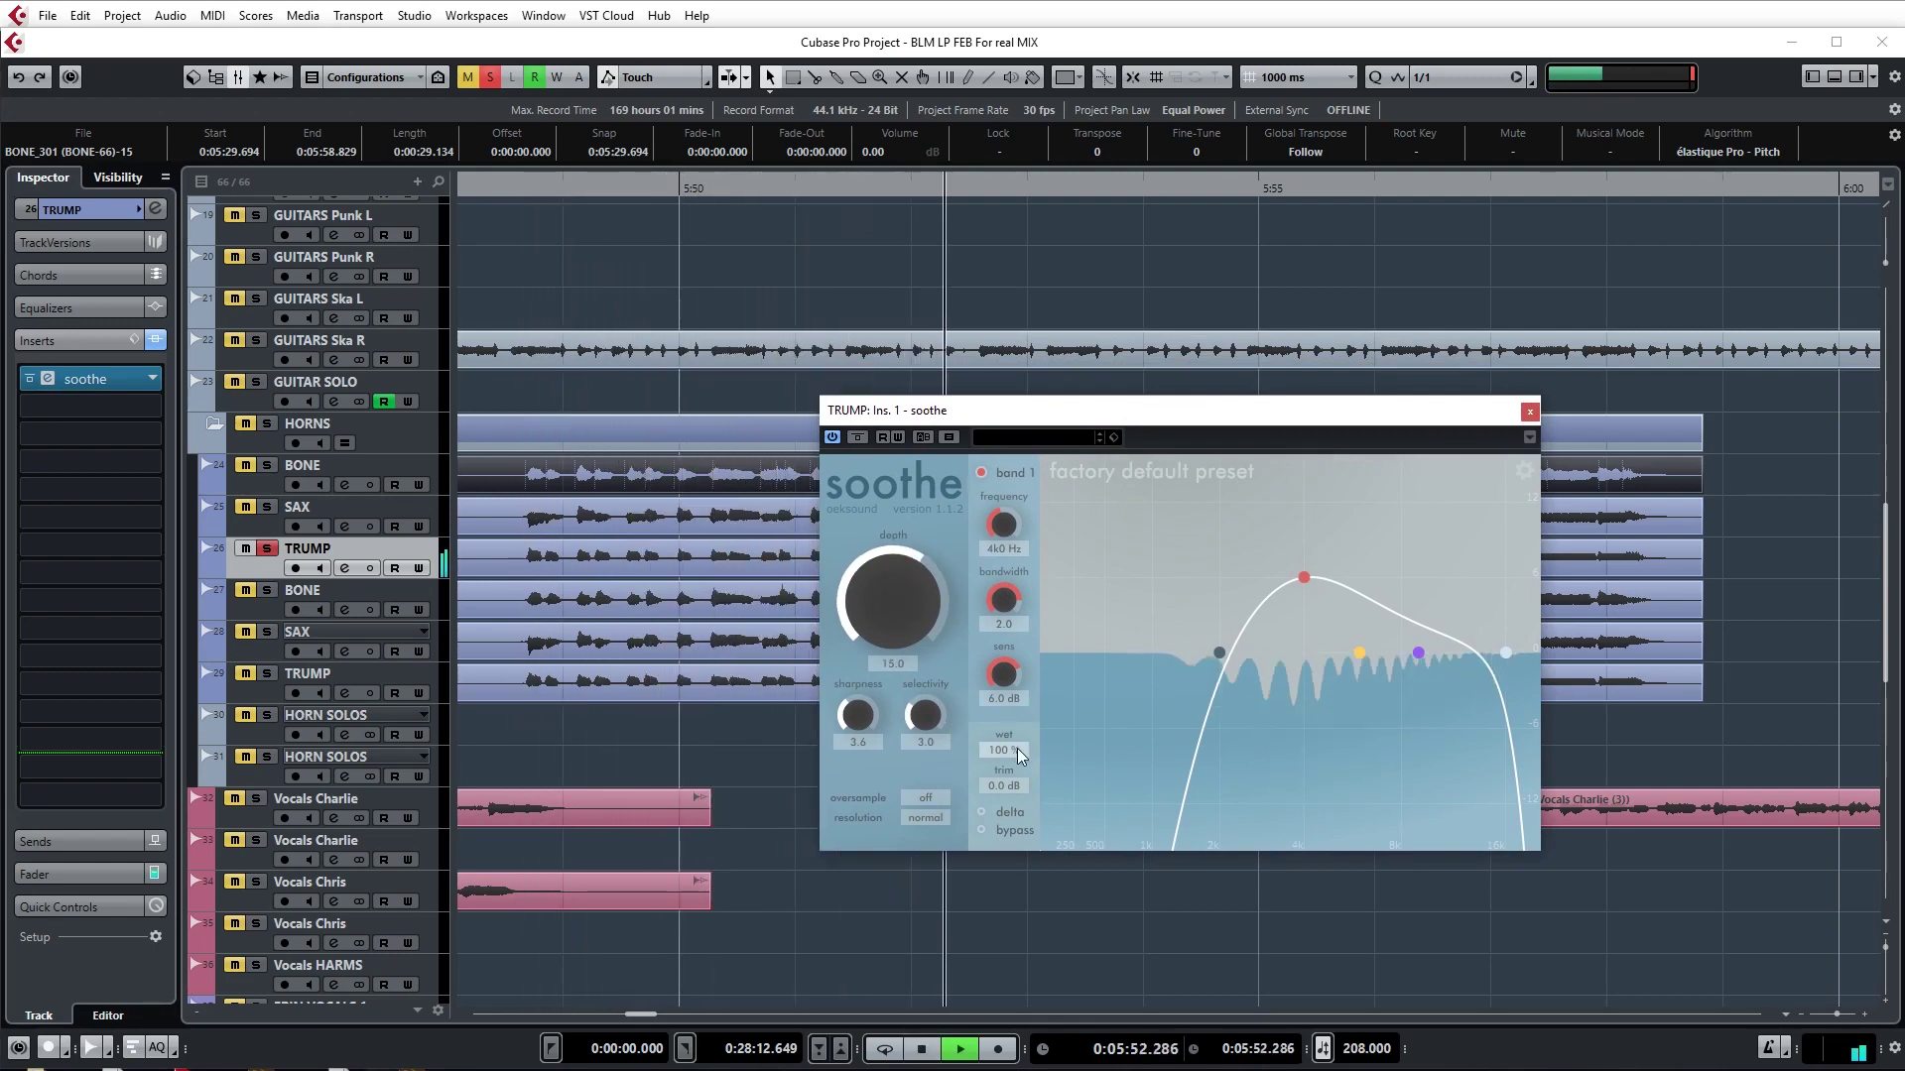
pyautogui.press('space')
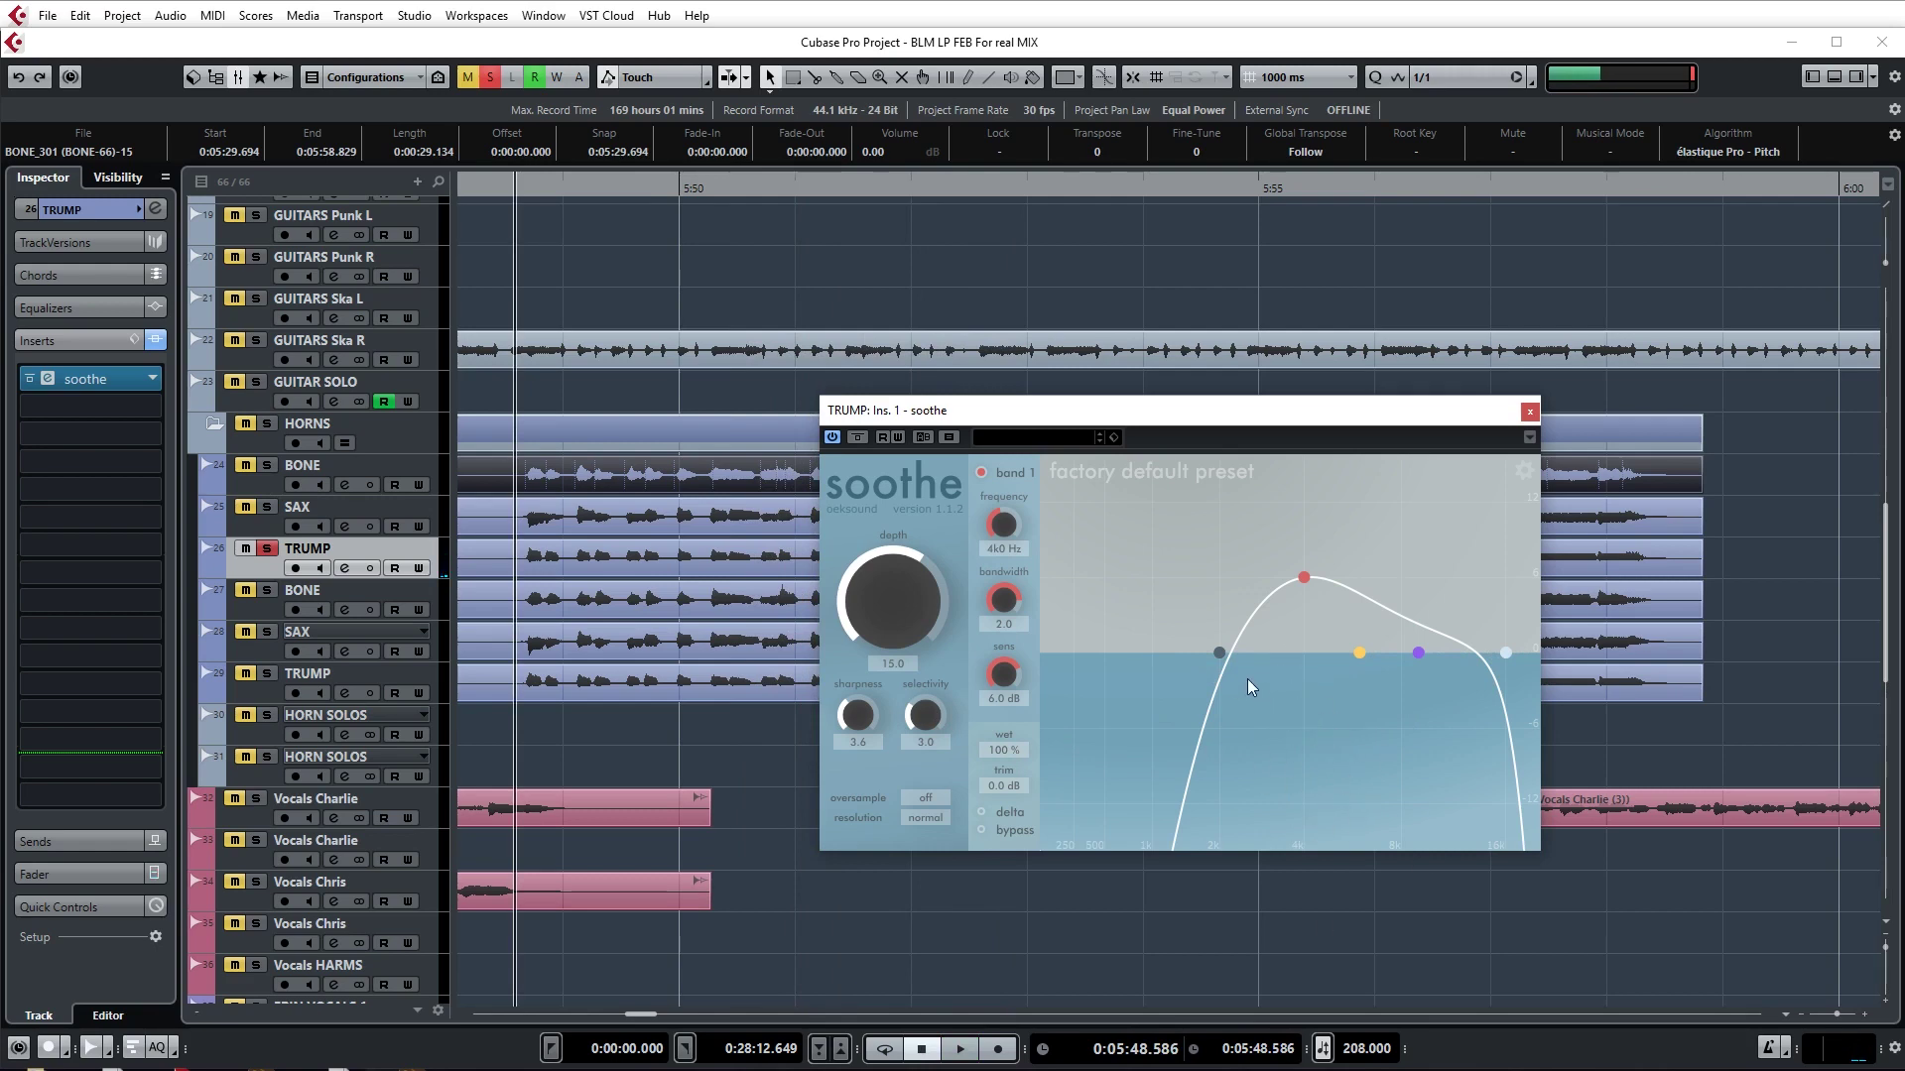
pyautogui.moveTo(1219, 653); pyautogui.dragTo(1137, 653)
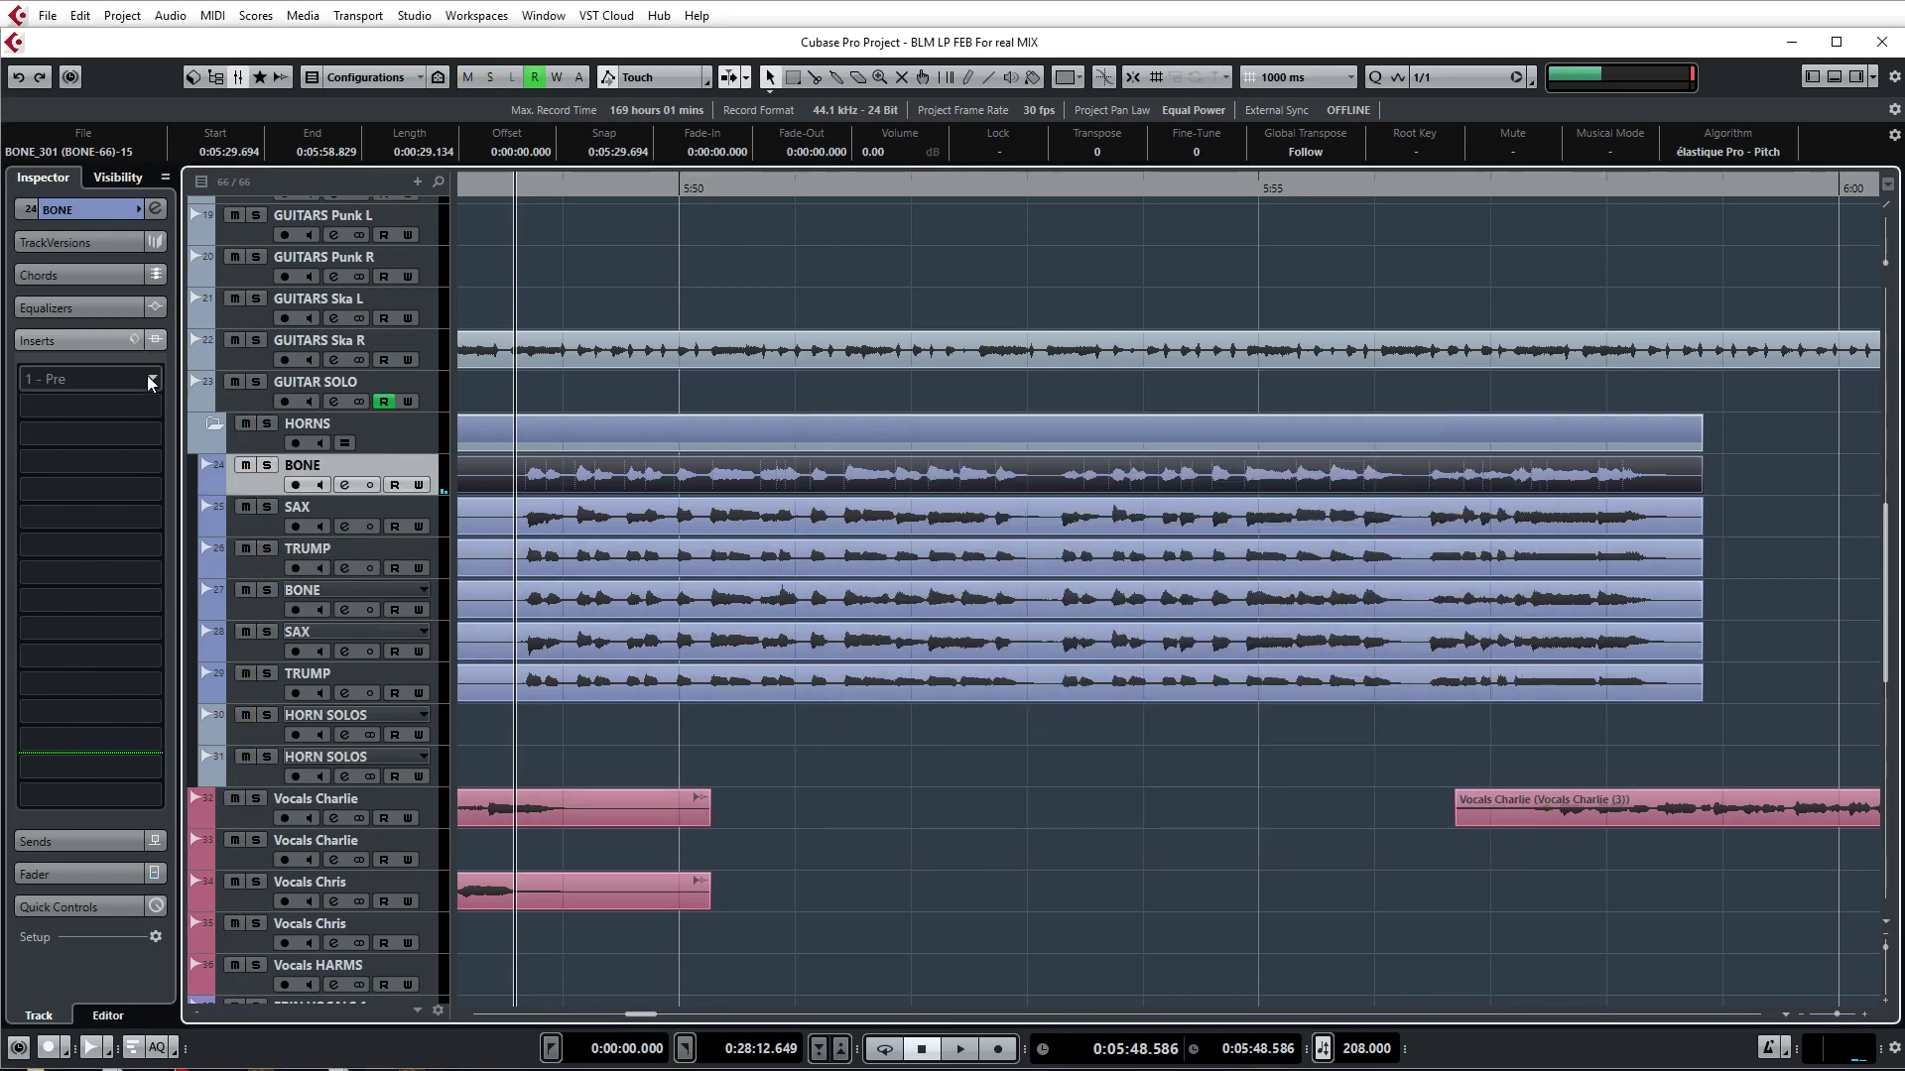
# - Insert FabFilter Pro-Q 2 on the upper BONE track and play the track soloed to view its spectrum
pyautogui.click(55, 378)
pyautogui.click(169, 591)
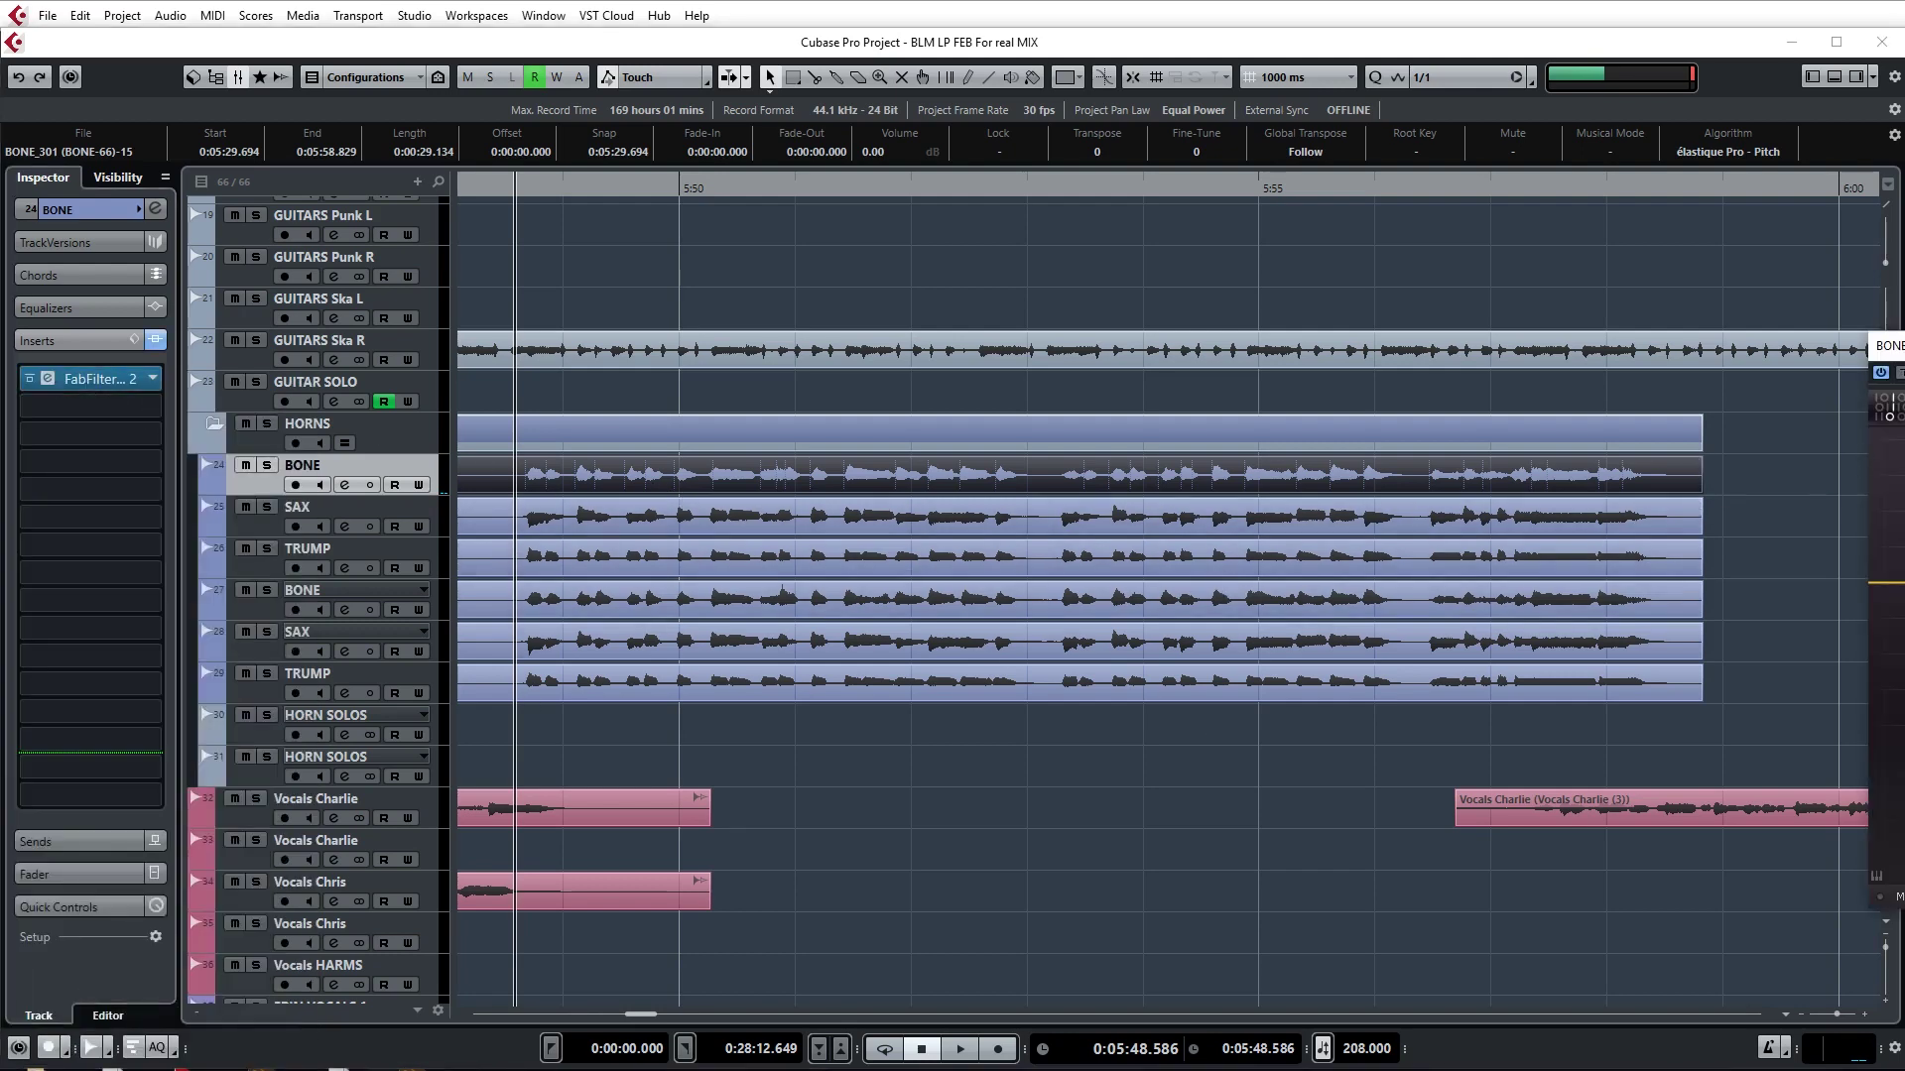
pyautogui.moveTo(1750, 399); pyautogui.dragTo(1149, 379)
pyautogui.press('s')
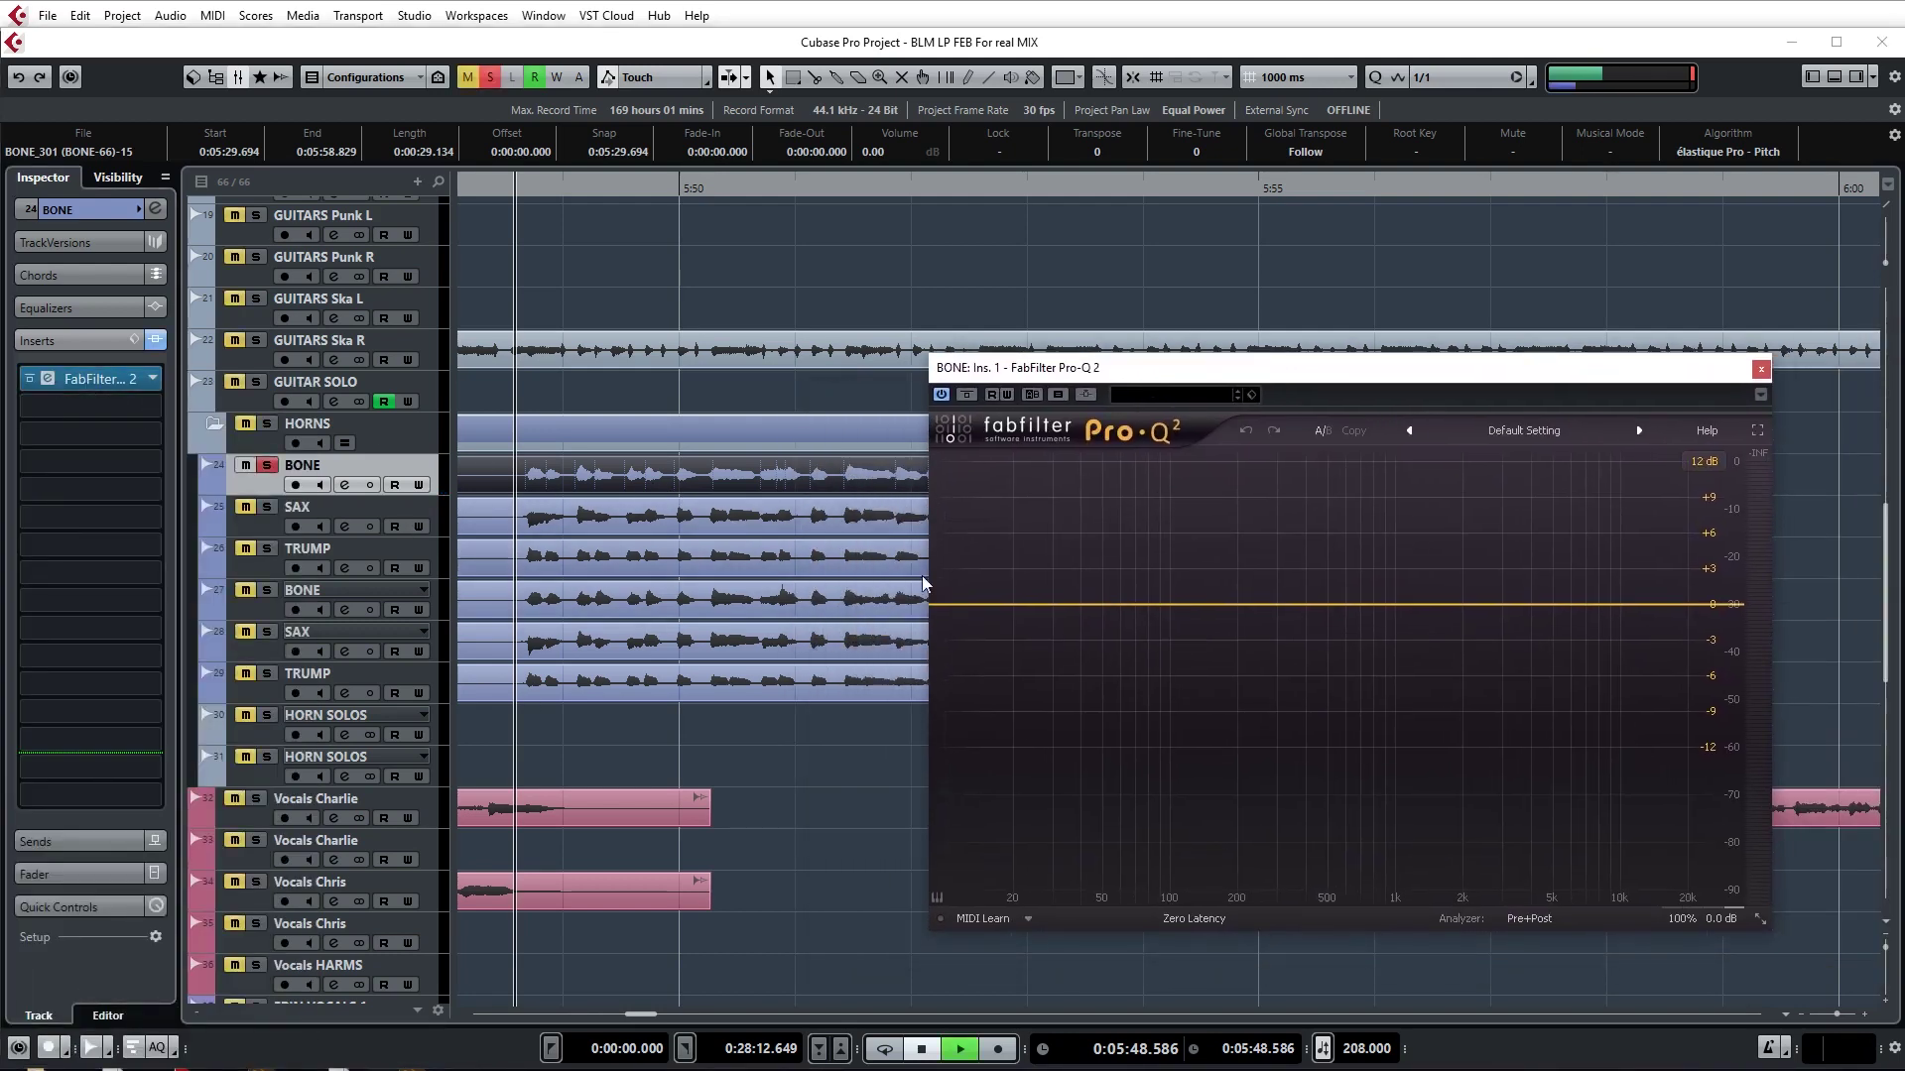
pyautogui.press('space')
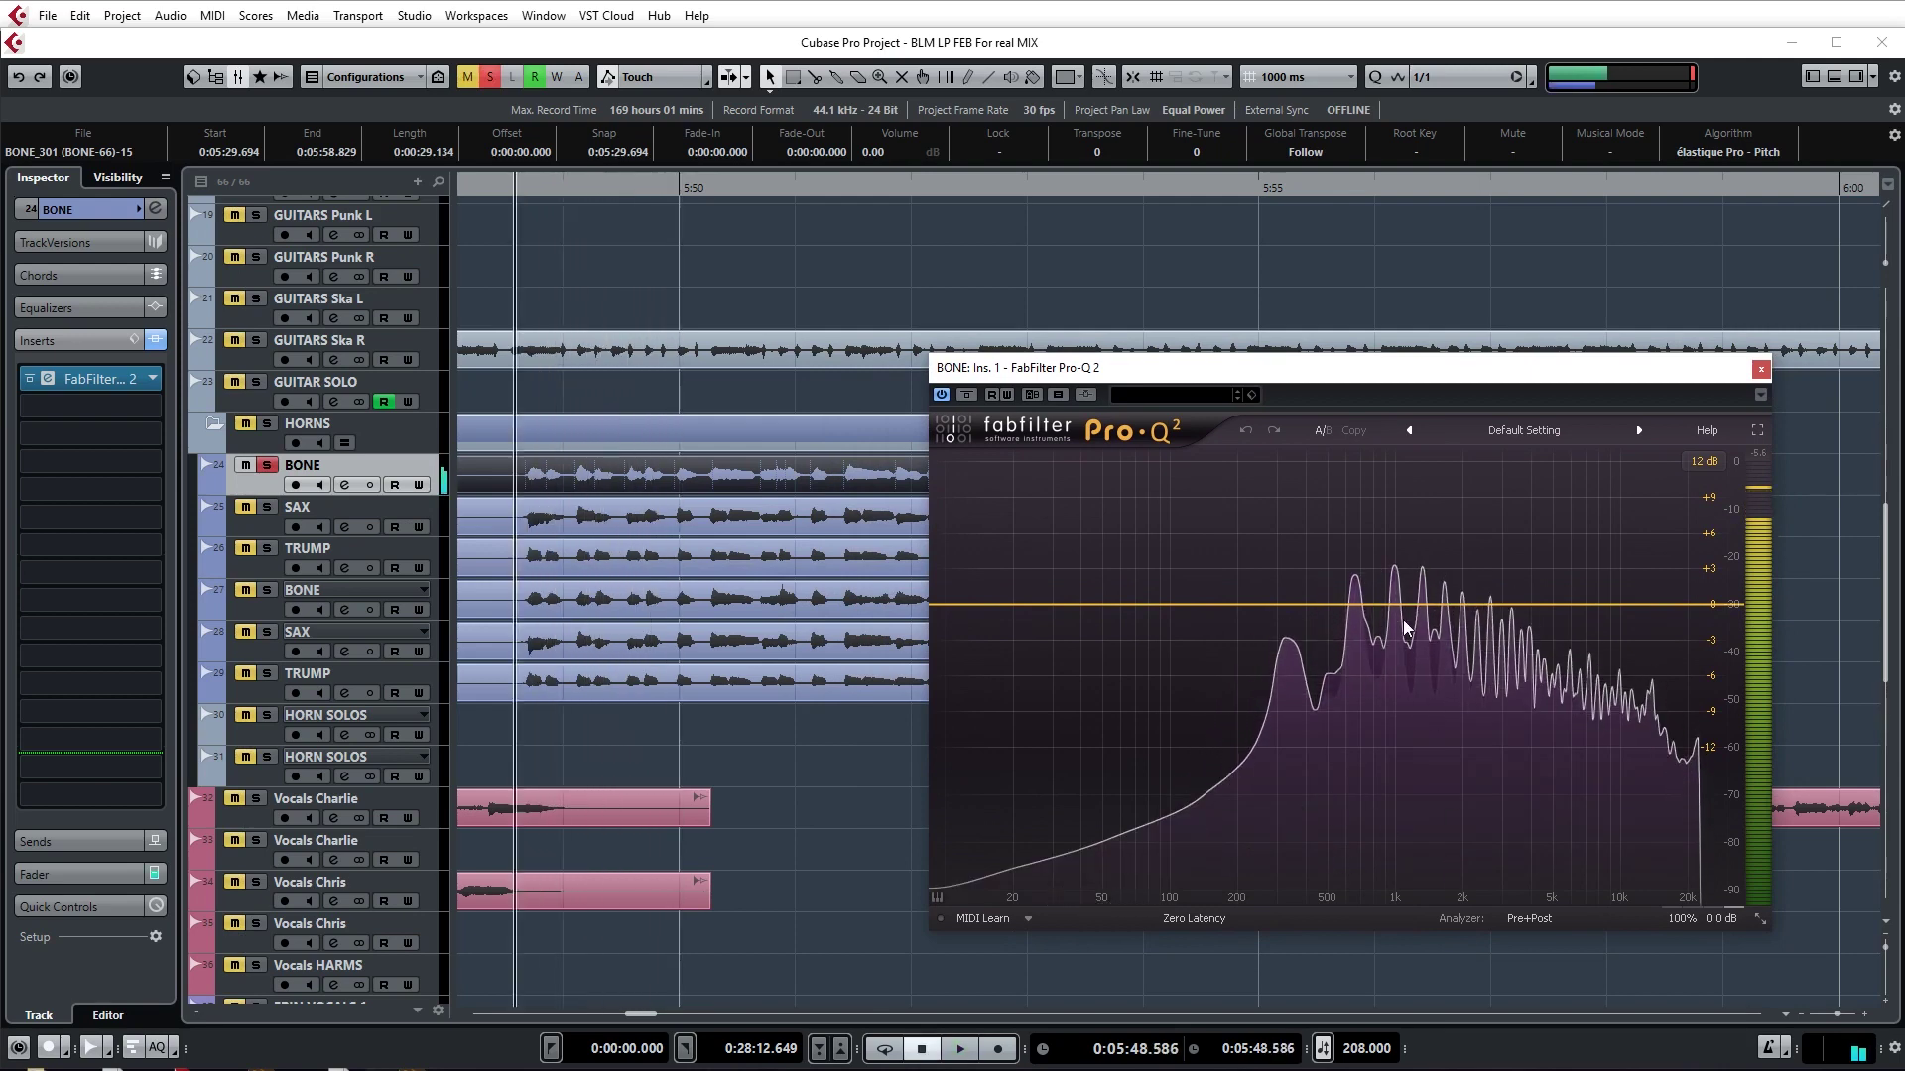
# - Add a bell cut of -3.25 dB at 952.23 Hz with a Q of 1.000 and listen to the soloed BONE track
pyautogui.press('space')
pyautogui.moveTo(1392, 606); pyautogui.dragTo(1389, 643)
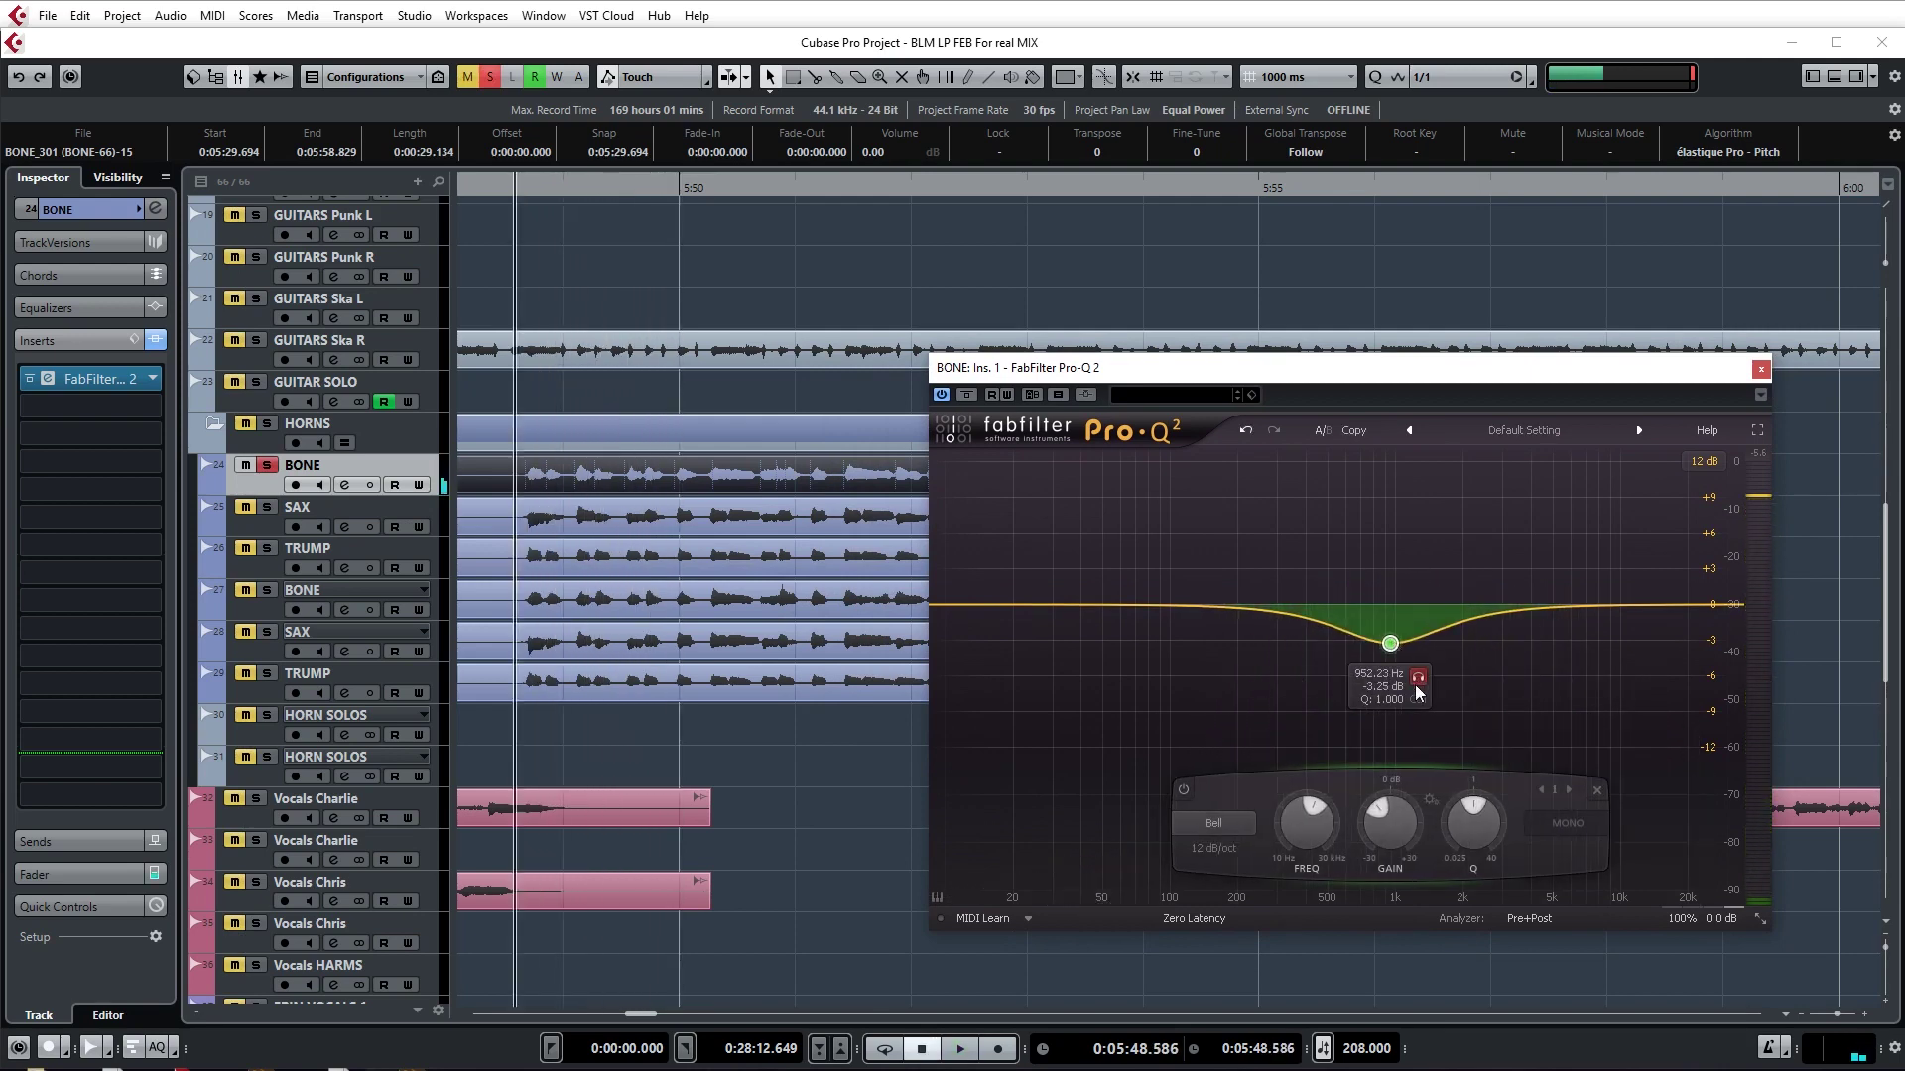
pyautogui.press('space')
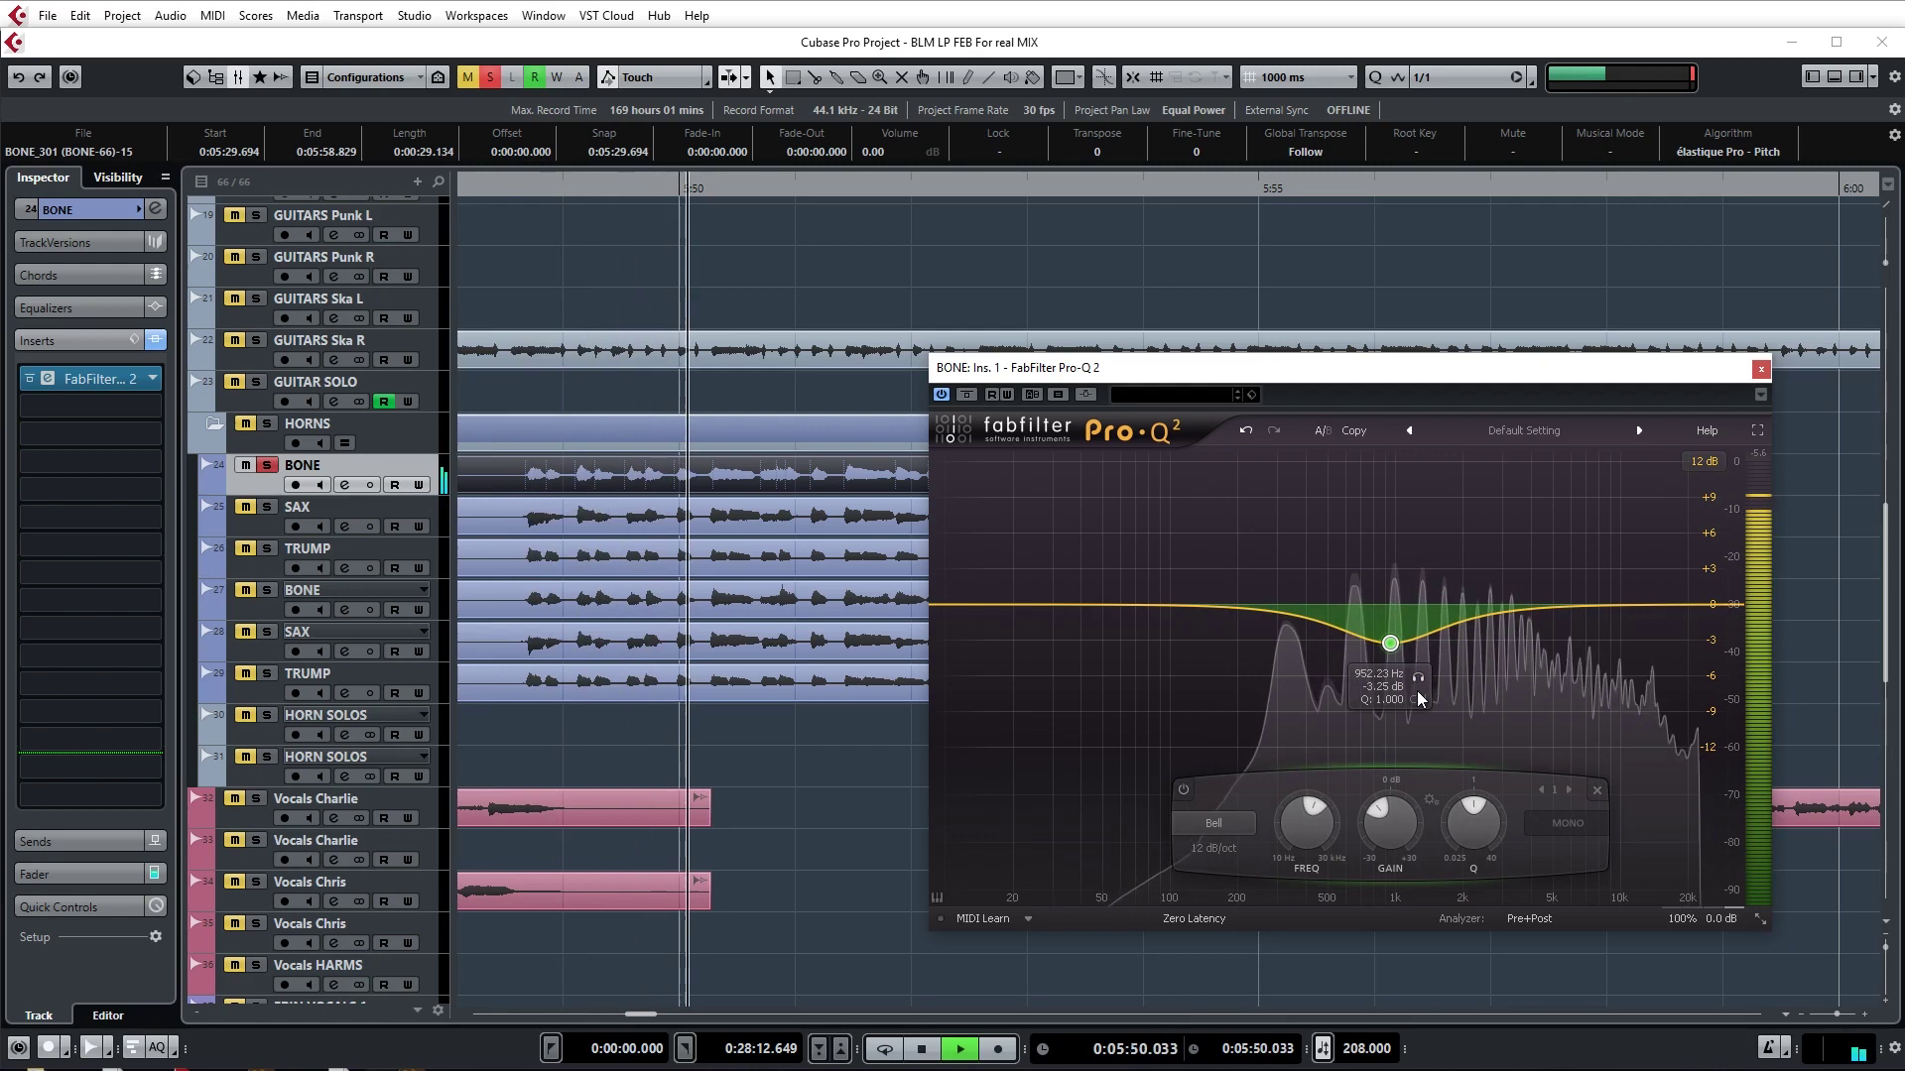
pyautogui.press('space')
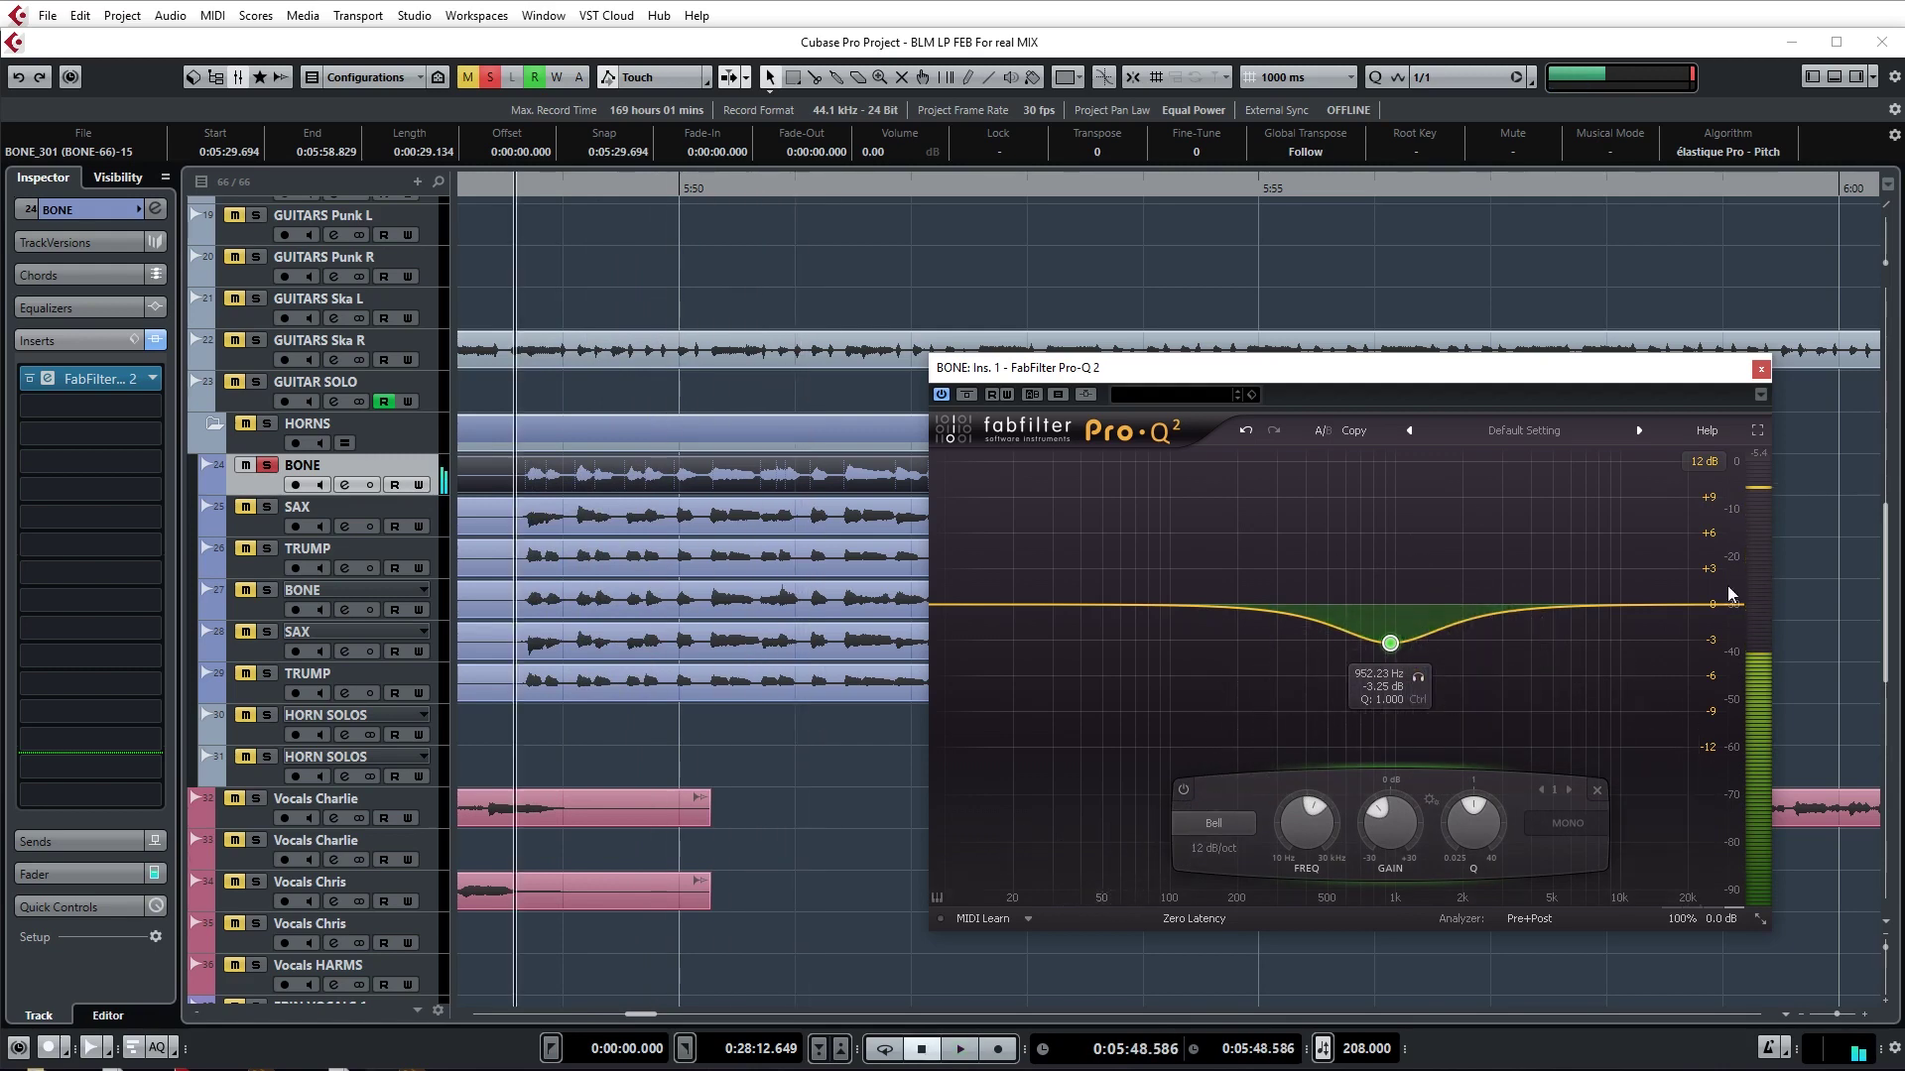
# - Bypass Pro-Q 2 on the BONE track and insert soothe in the second insert slot
pyautogui.click(156, 341)
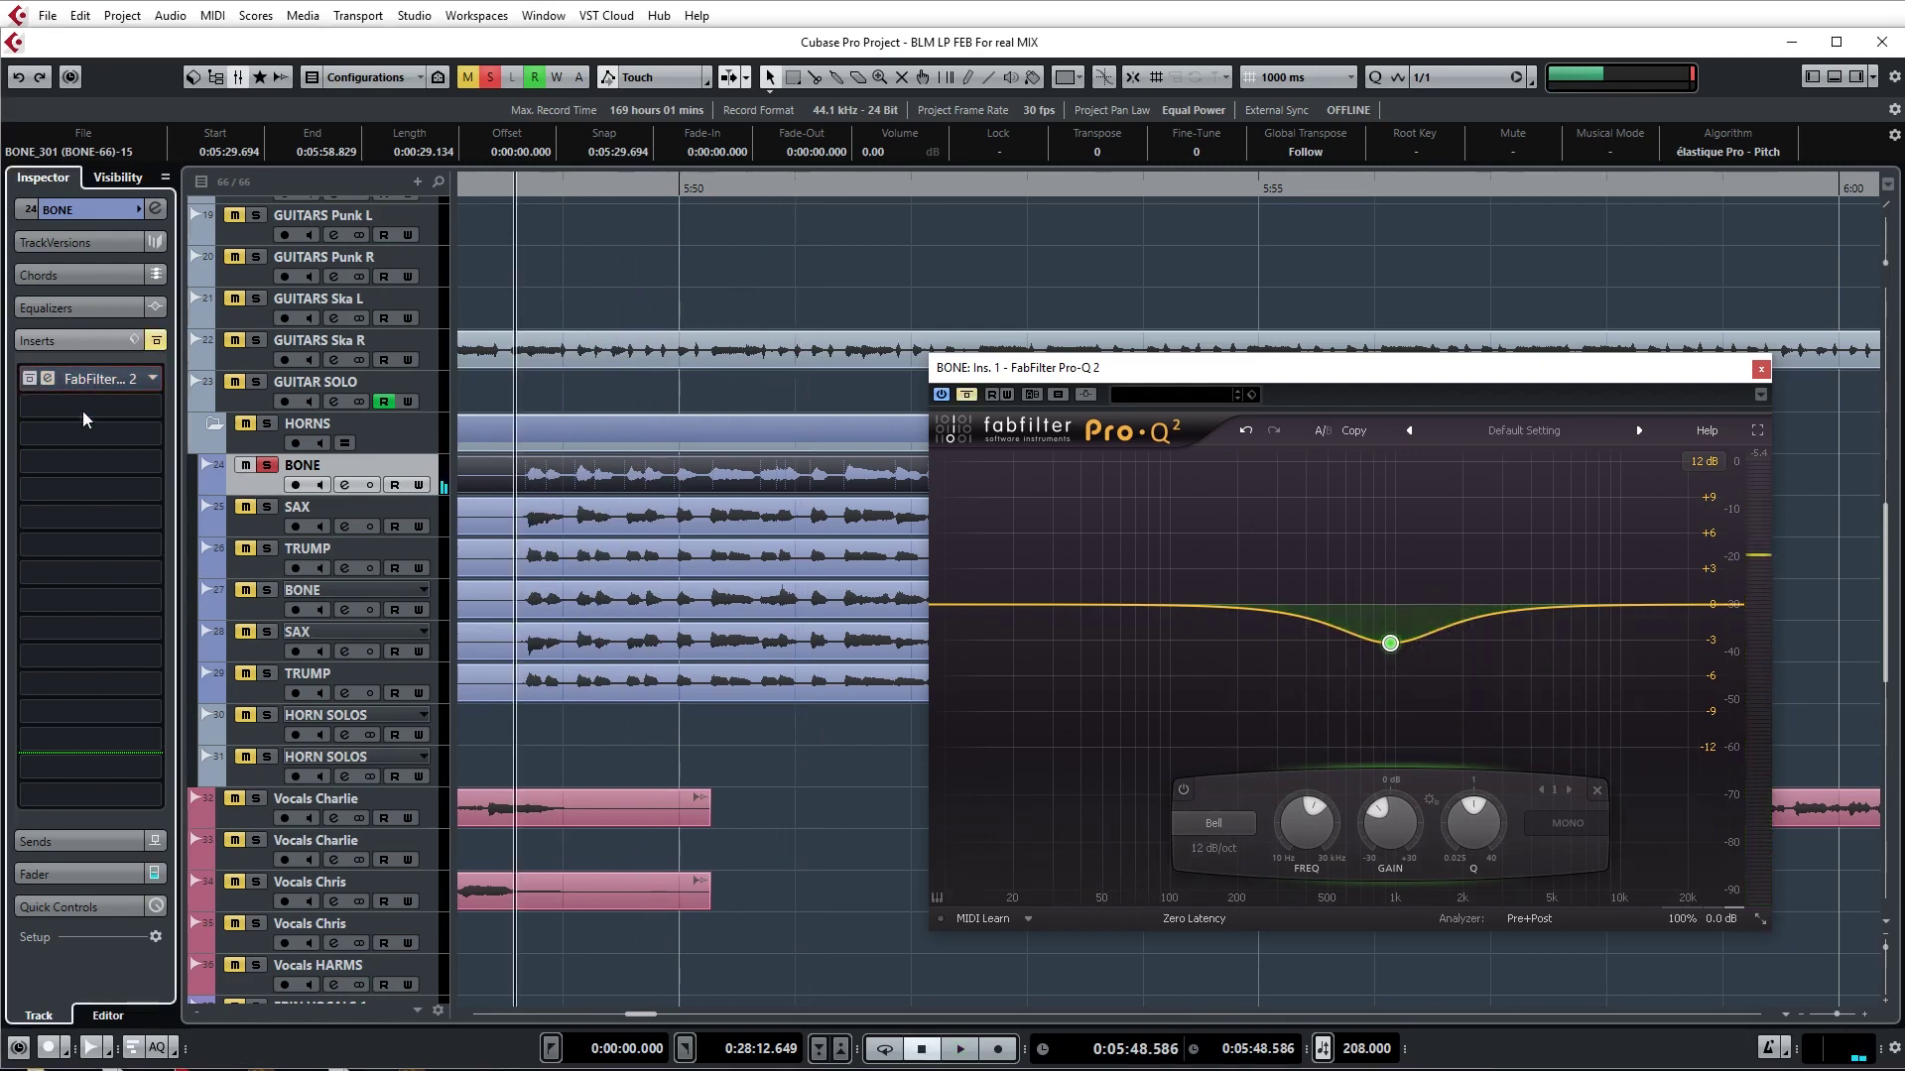
pyautogui.click(148, 408)
pyautogui.write('sand')
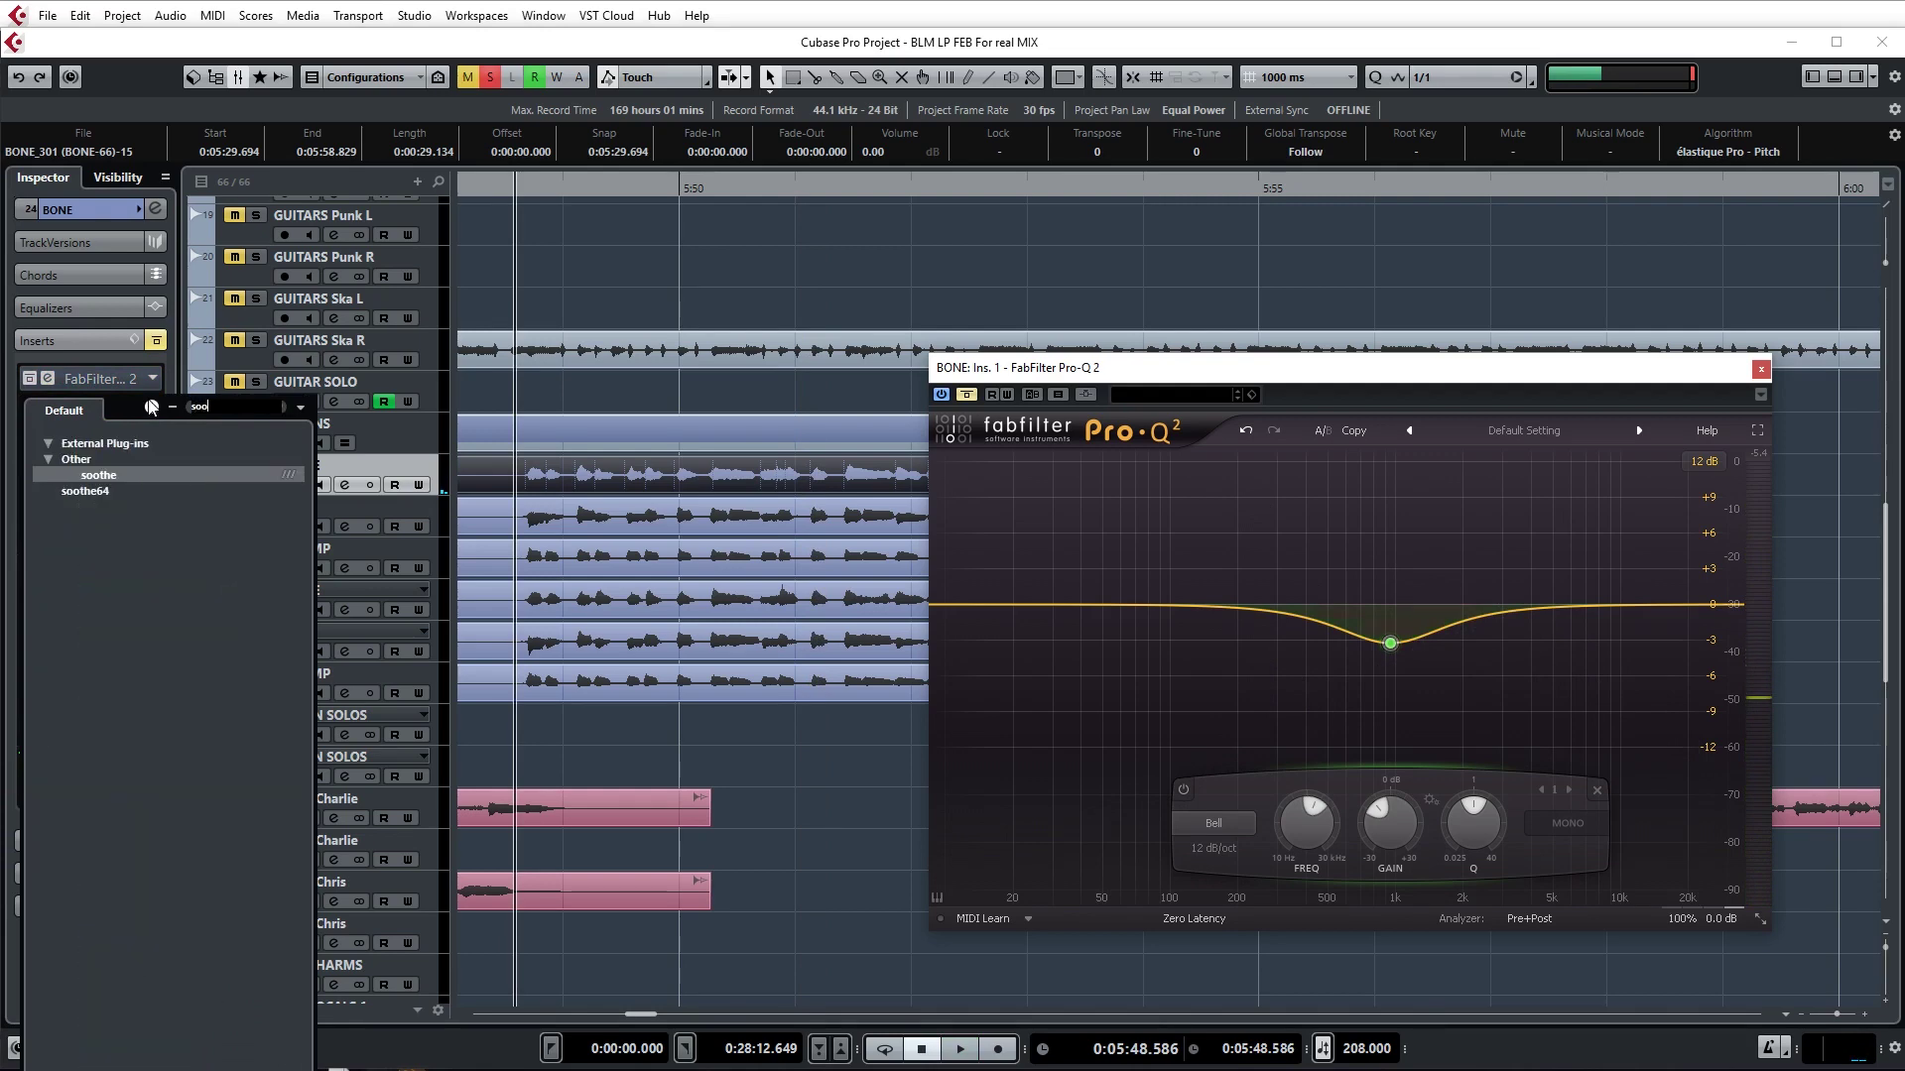
pyautogui.press('Return')
pyautogui.click(151, 407)
pyautogui.click(57, 435)
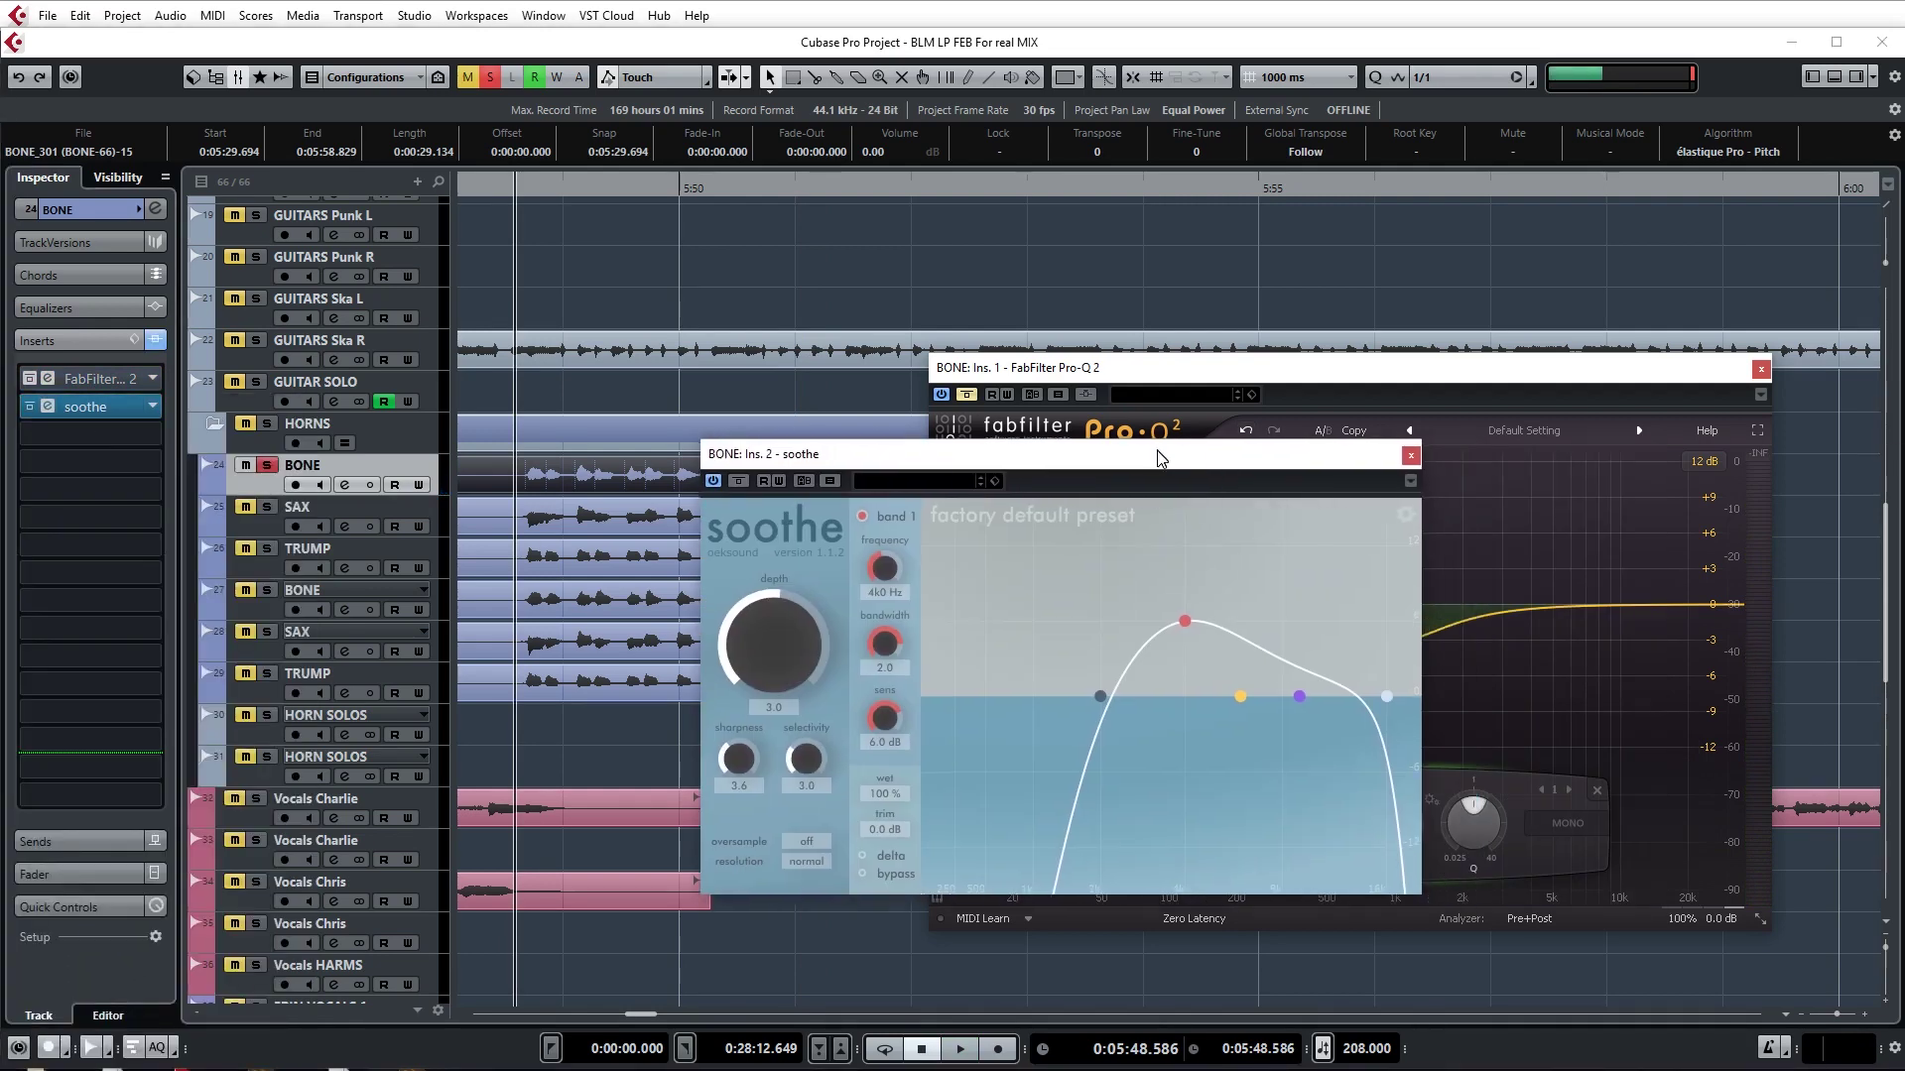
# - Lower the low band of the BONE track's soothe to 191 Hz
pyautogui.click(1099, 698)
pyautogui.moveTo(1099, 698); pyautogui.dragTo(947, 696)
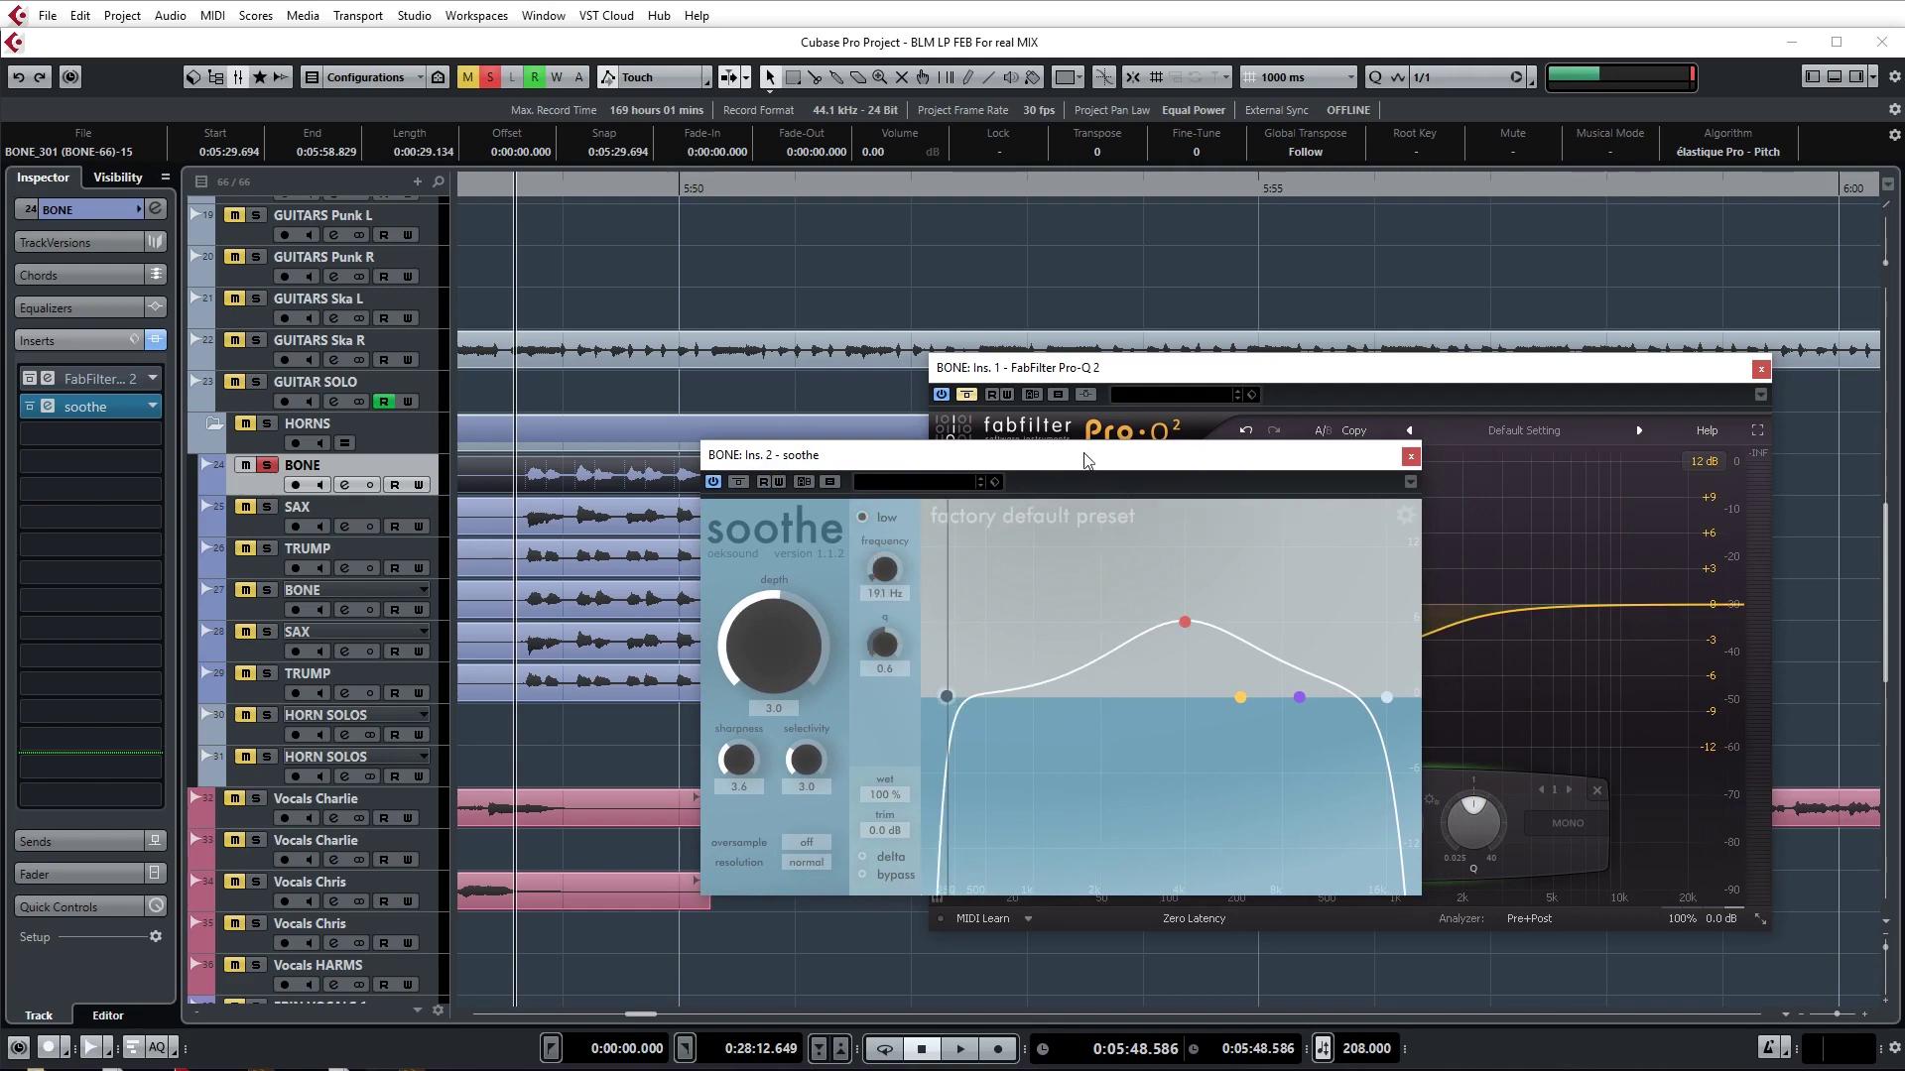
pyautogui.moveTo(1085, 459); pyautogui.dragTo(1143, 452)
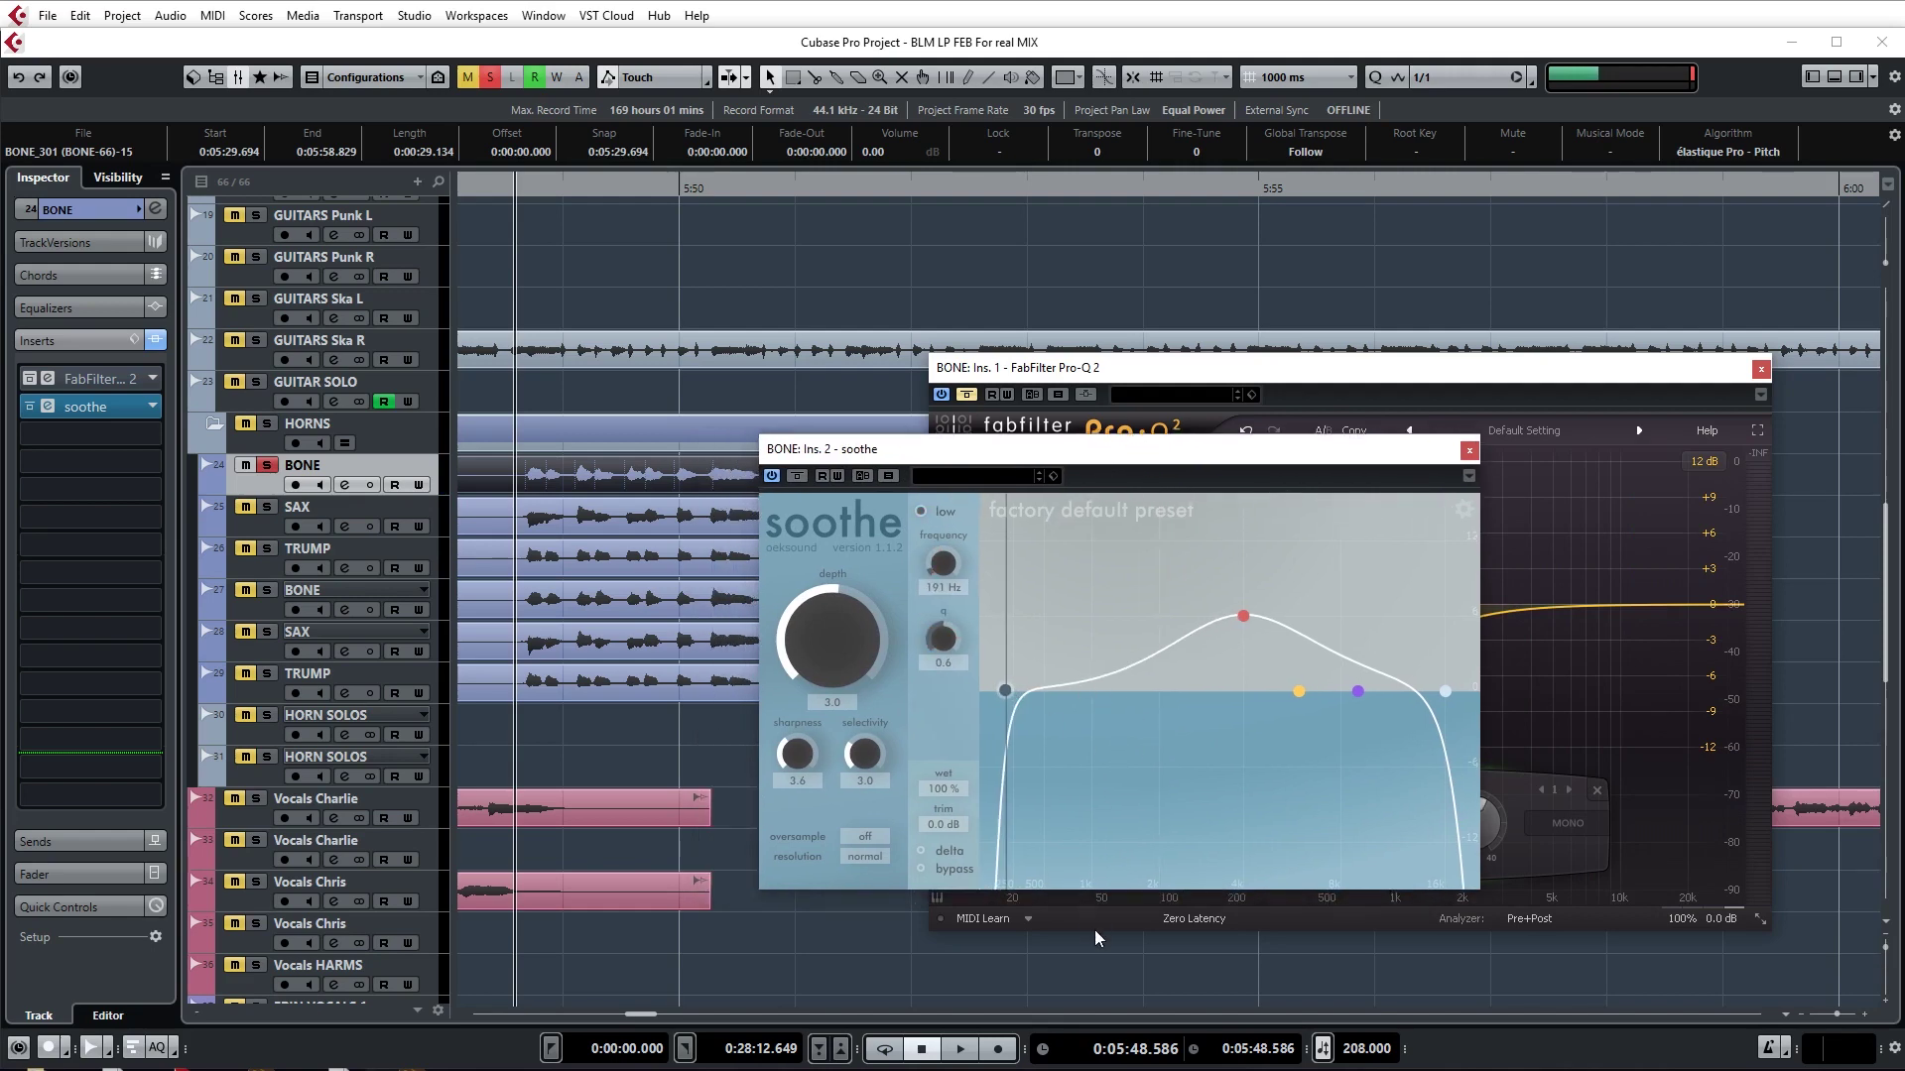
# - Set soothe's depth to 12.0 while playing the soloed BONE track from about 5:48.6, and replay the phrase
pyautogui.press('space')
pyautogui.moveTo(820, 659); pyautogui.dragTo(823, 645)
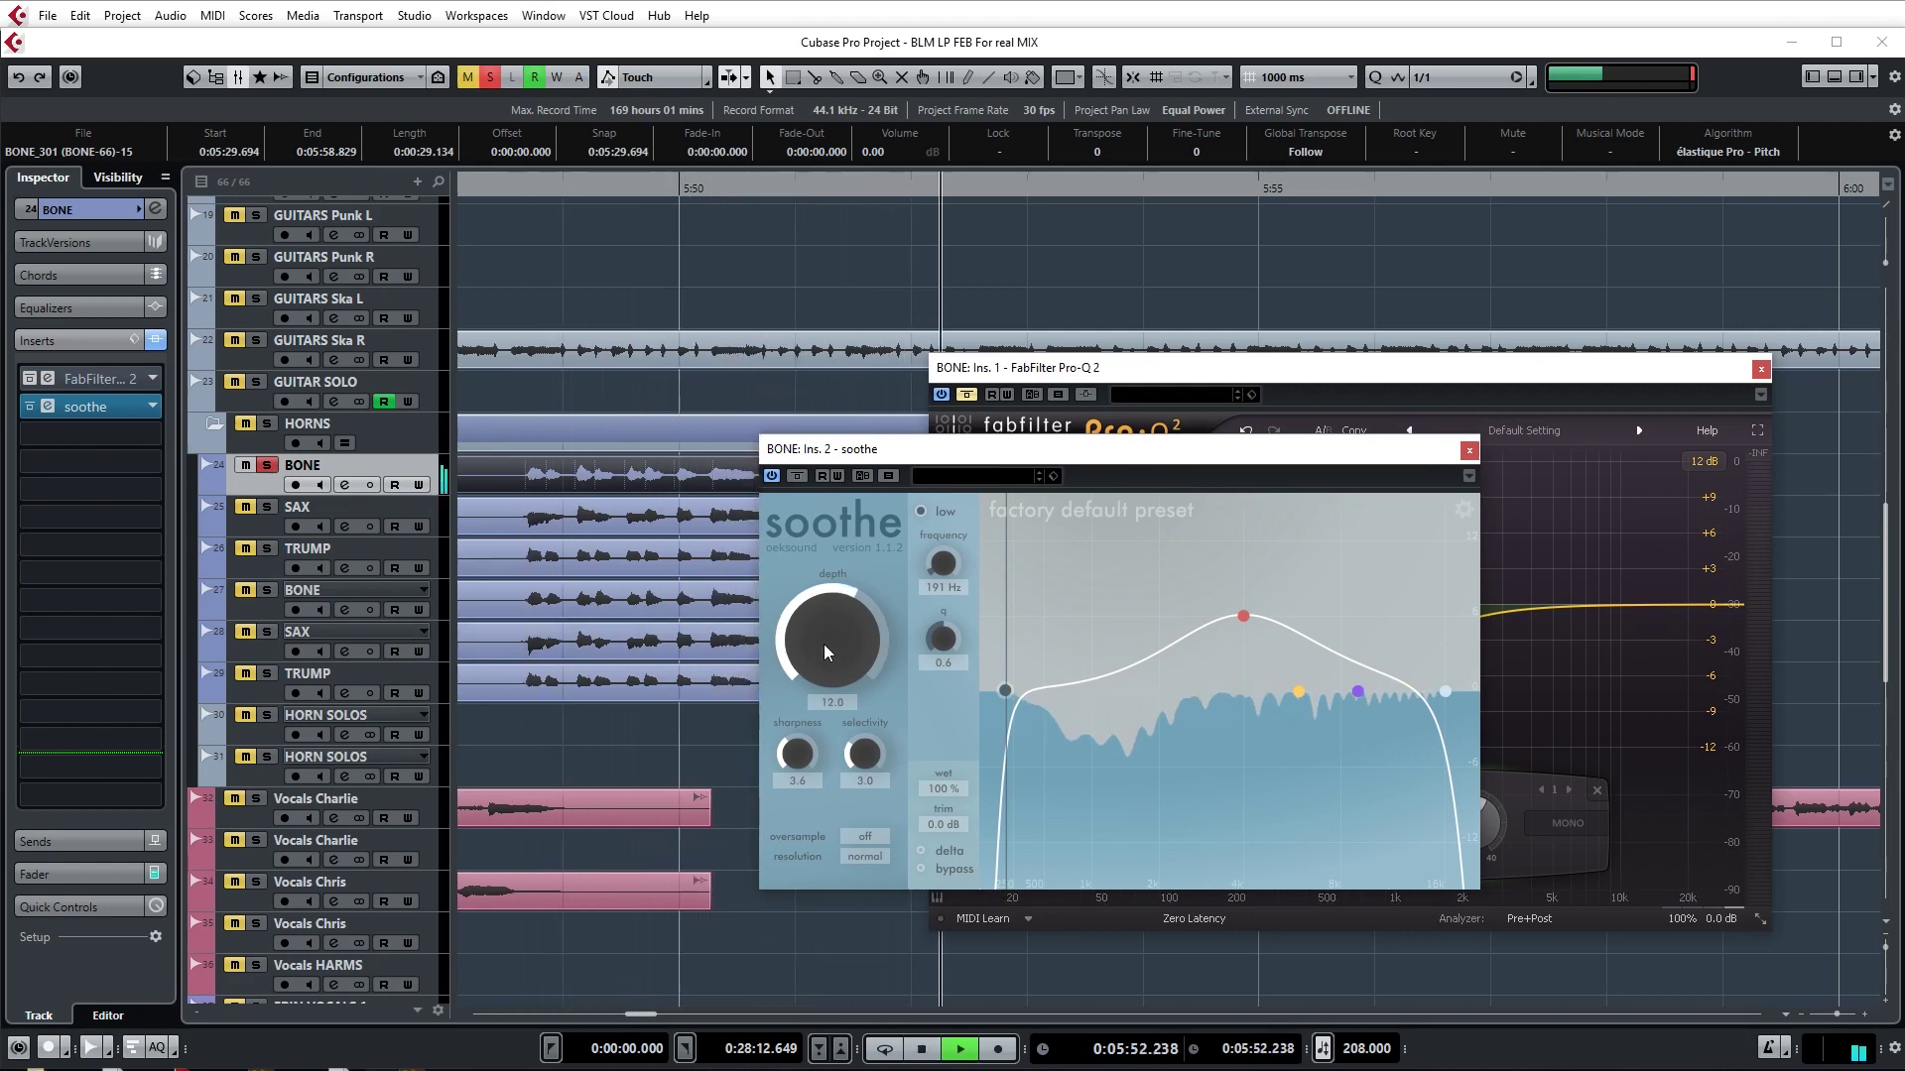
pyautogui.press('space')
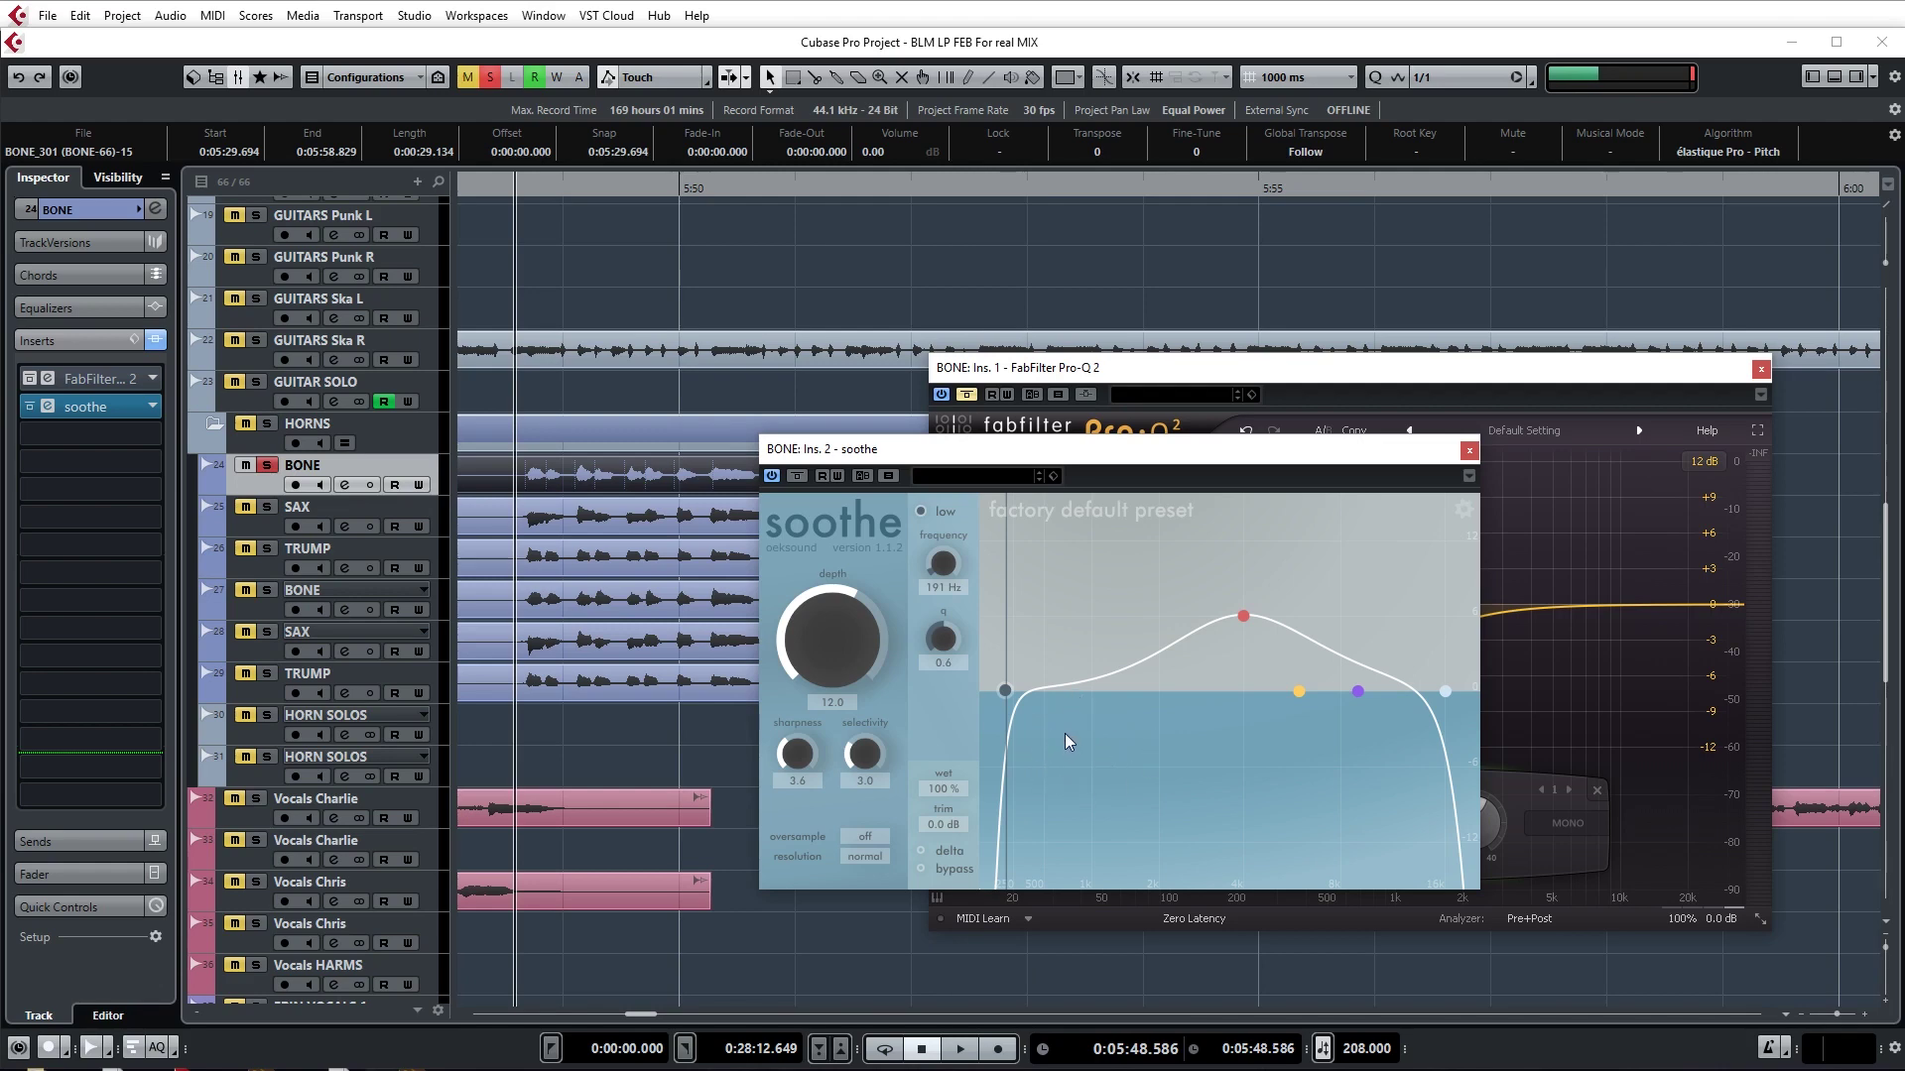
pyautogui.press('space')
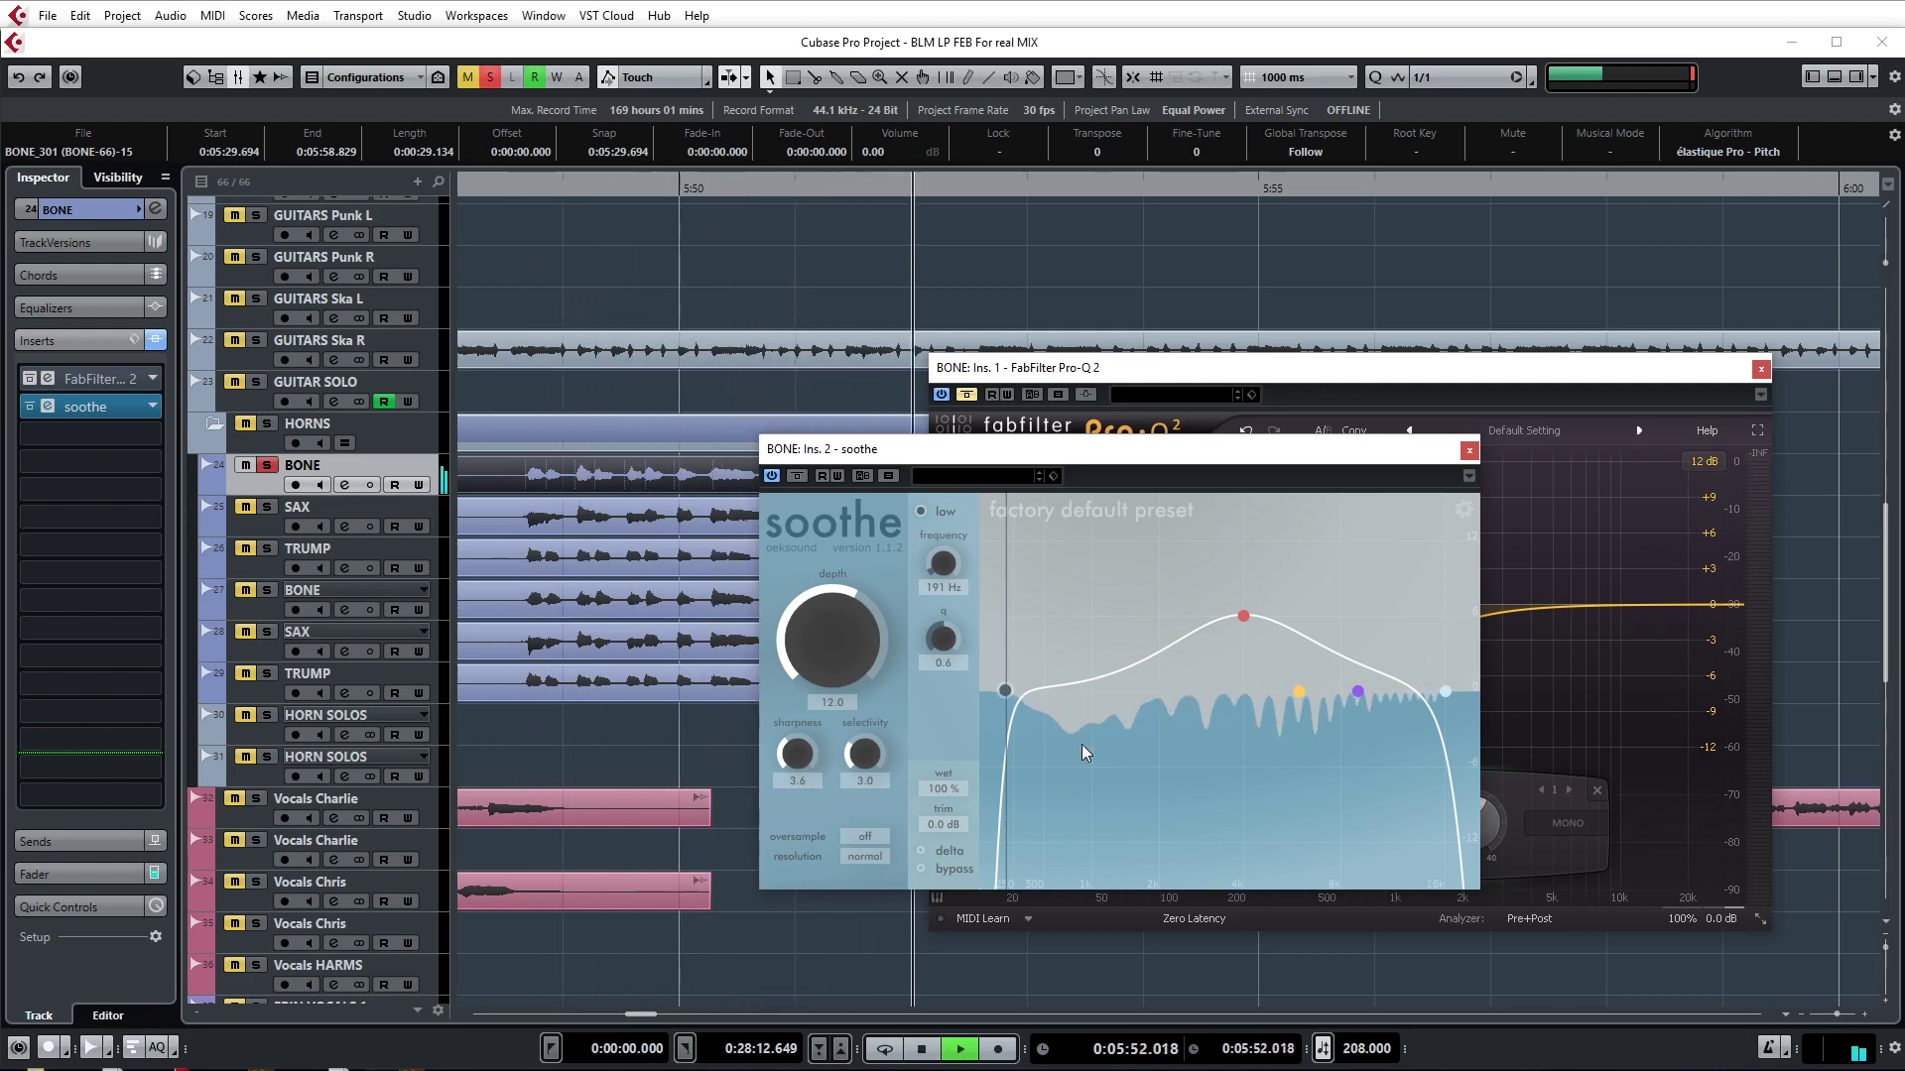
# - Audition the soloed BONE phrase with soothe's depth at 60.0, and replay it with the depth lowered to 2.4
pyautogui.press('space')
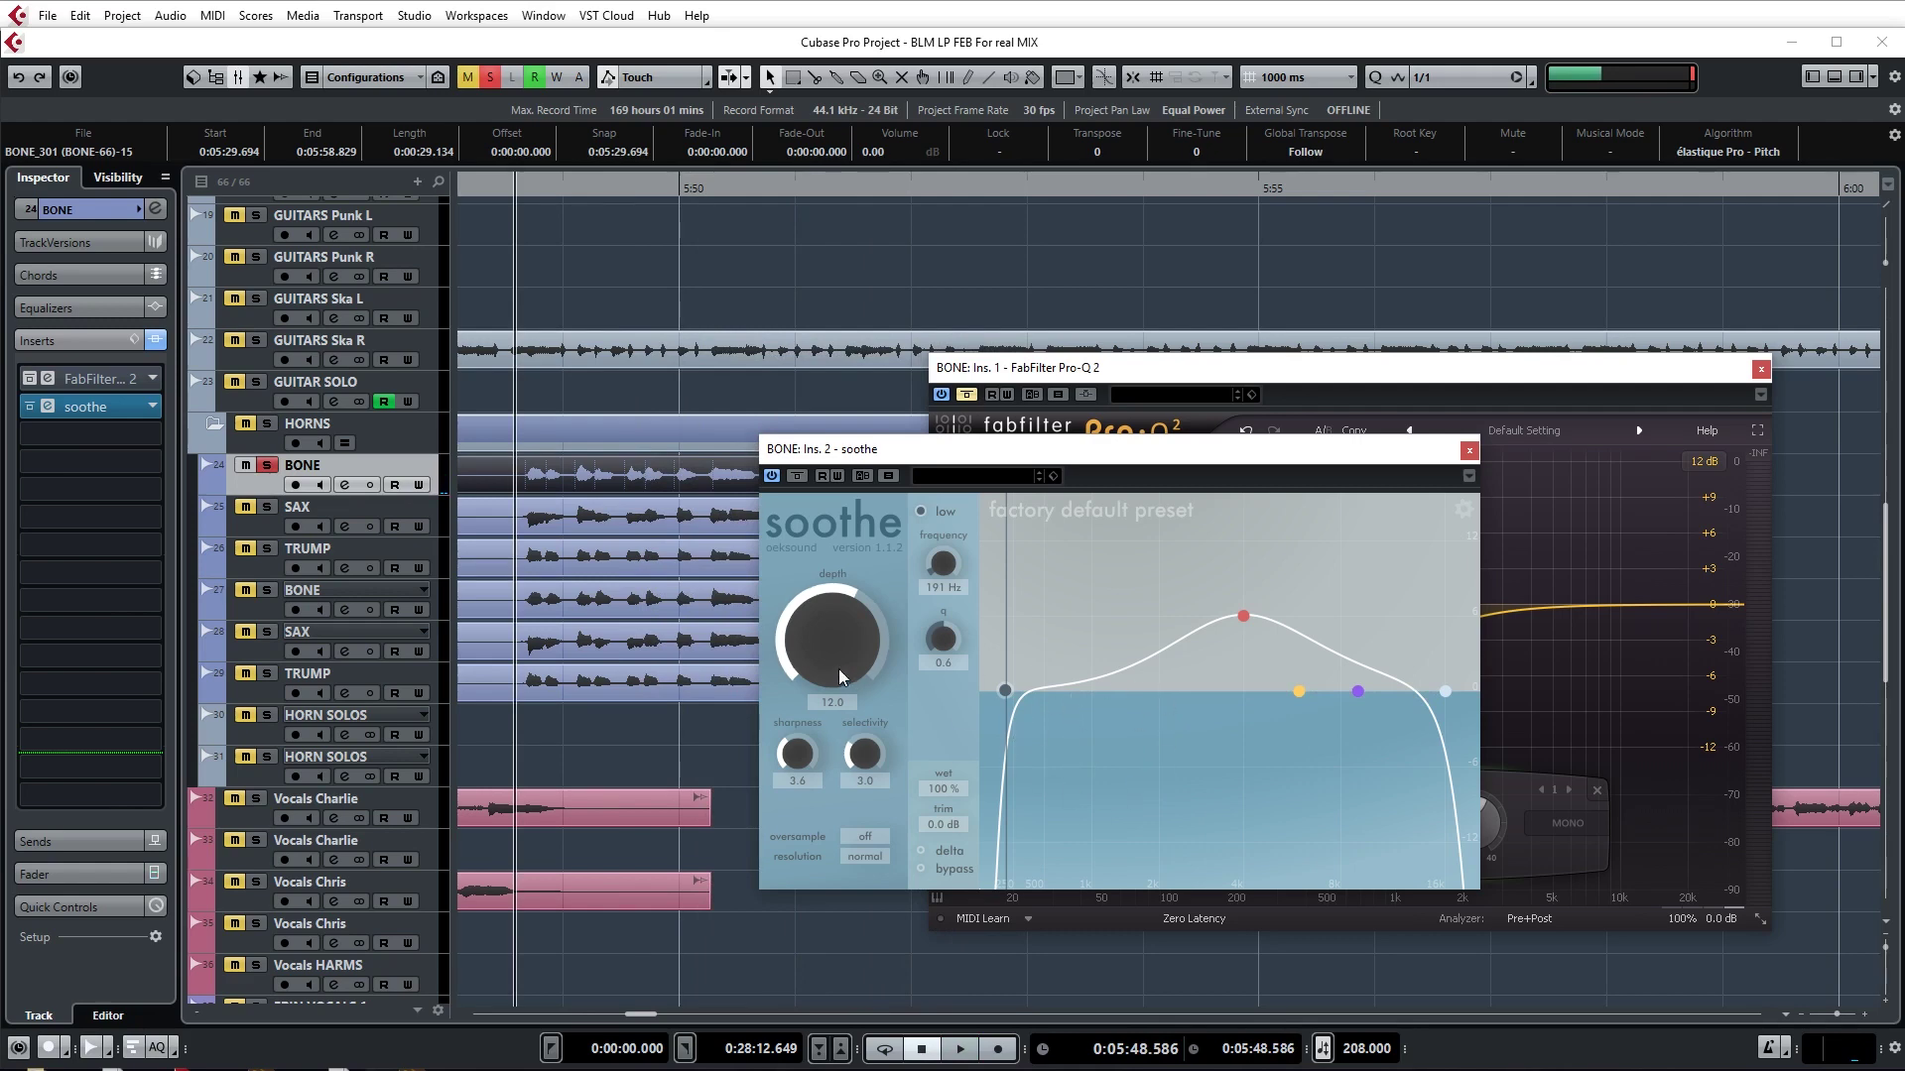
pyautogui.moveTo(836, 673); pyautogui.dragTo(838, 436)
pyautogui.press('space')
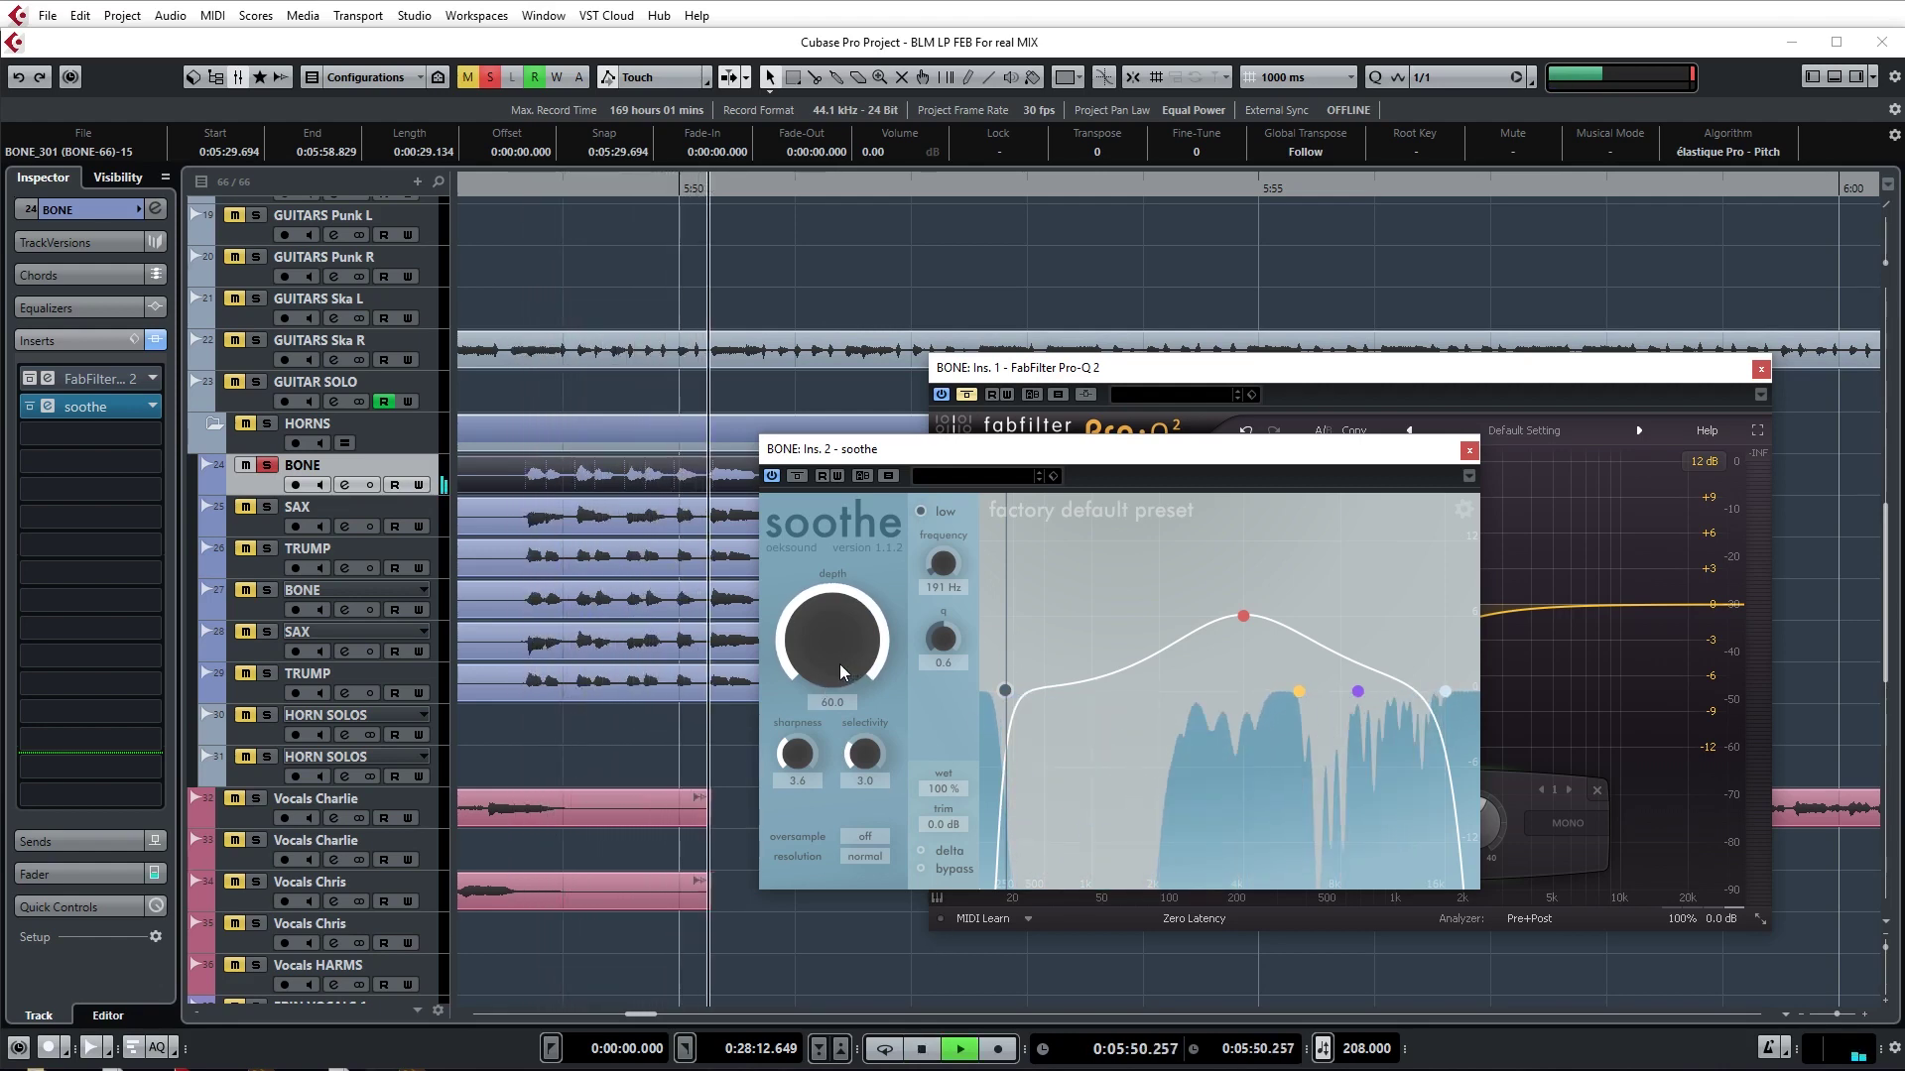
pyautogui.press('space')
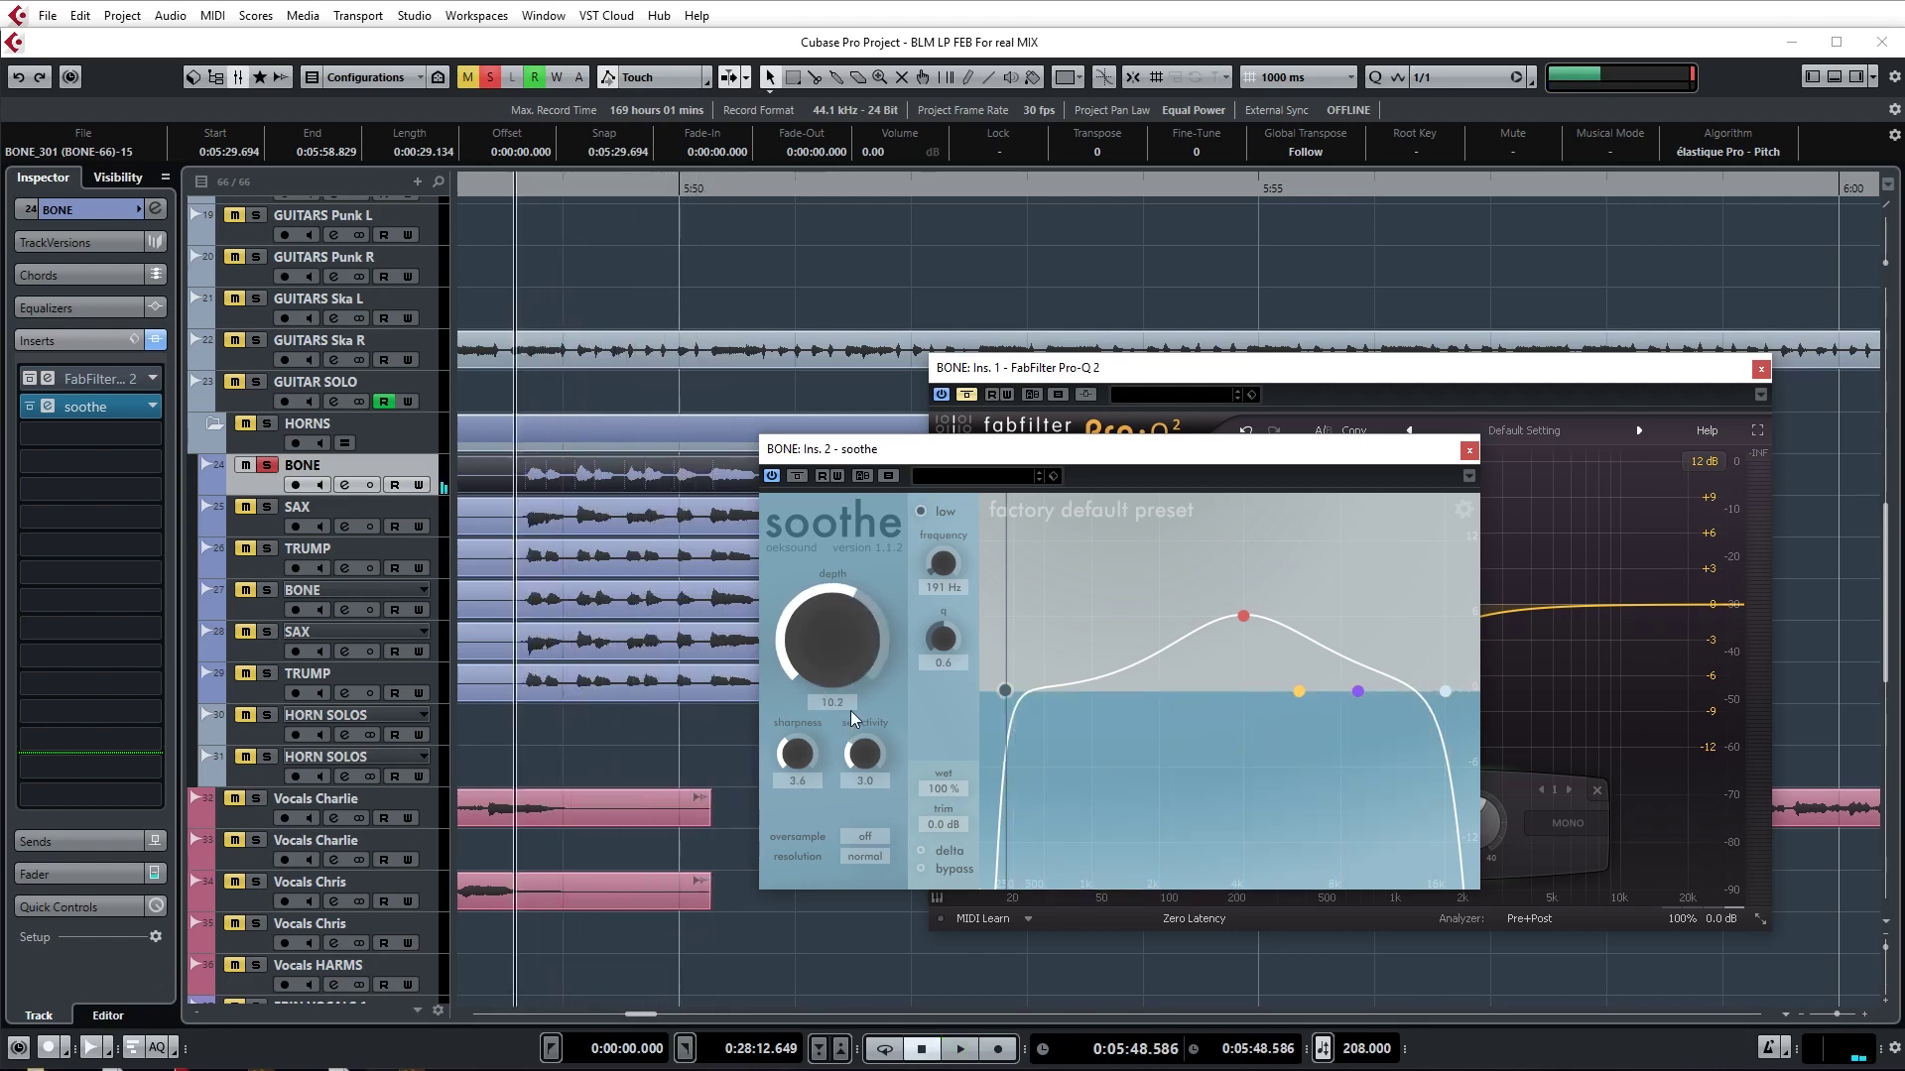
pyautogui.moveTo(849, 710); pyautogui.dragTo(816, 677)
pyautogui.press('space')
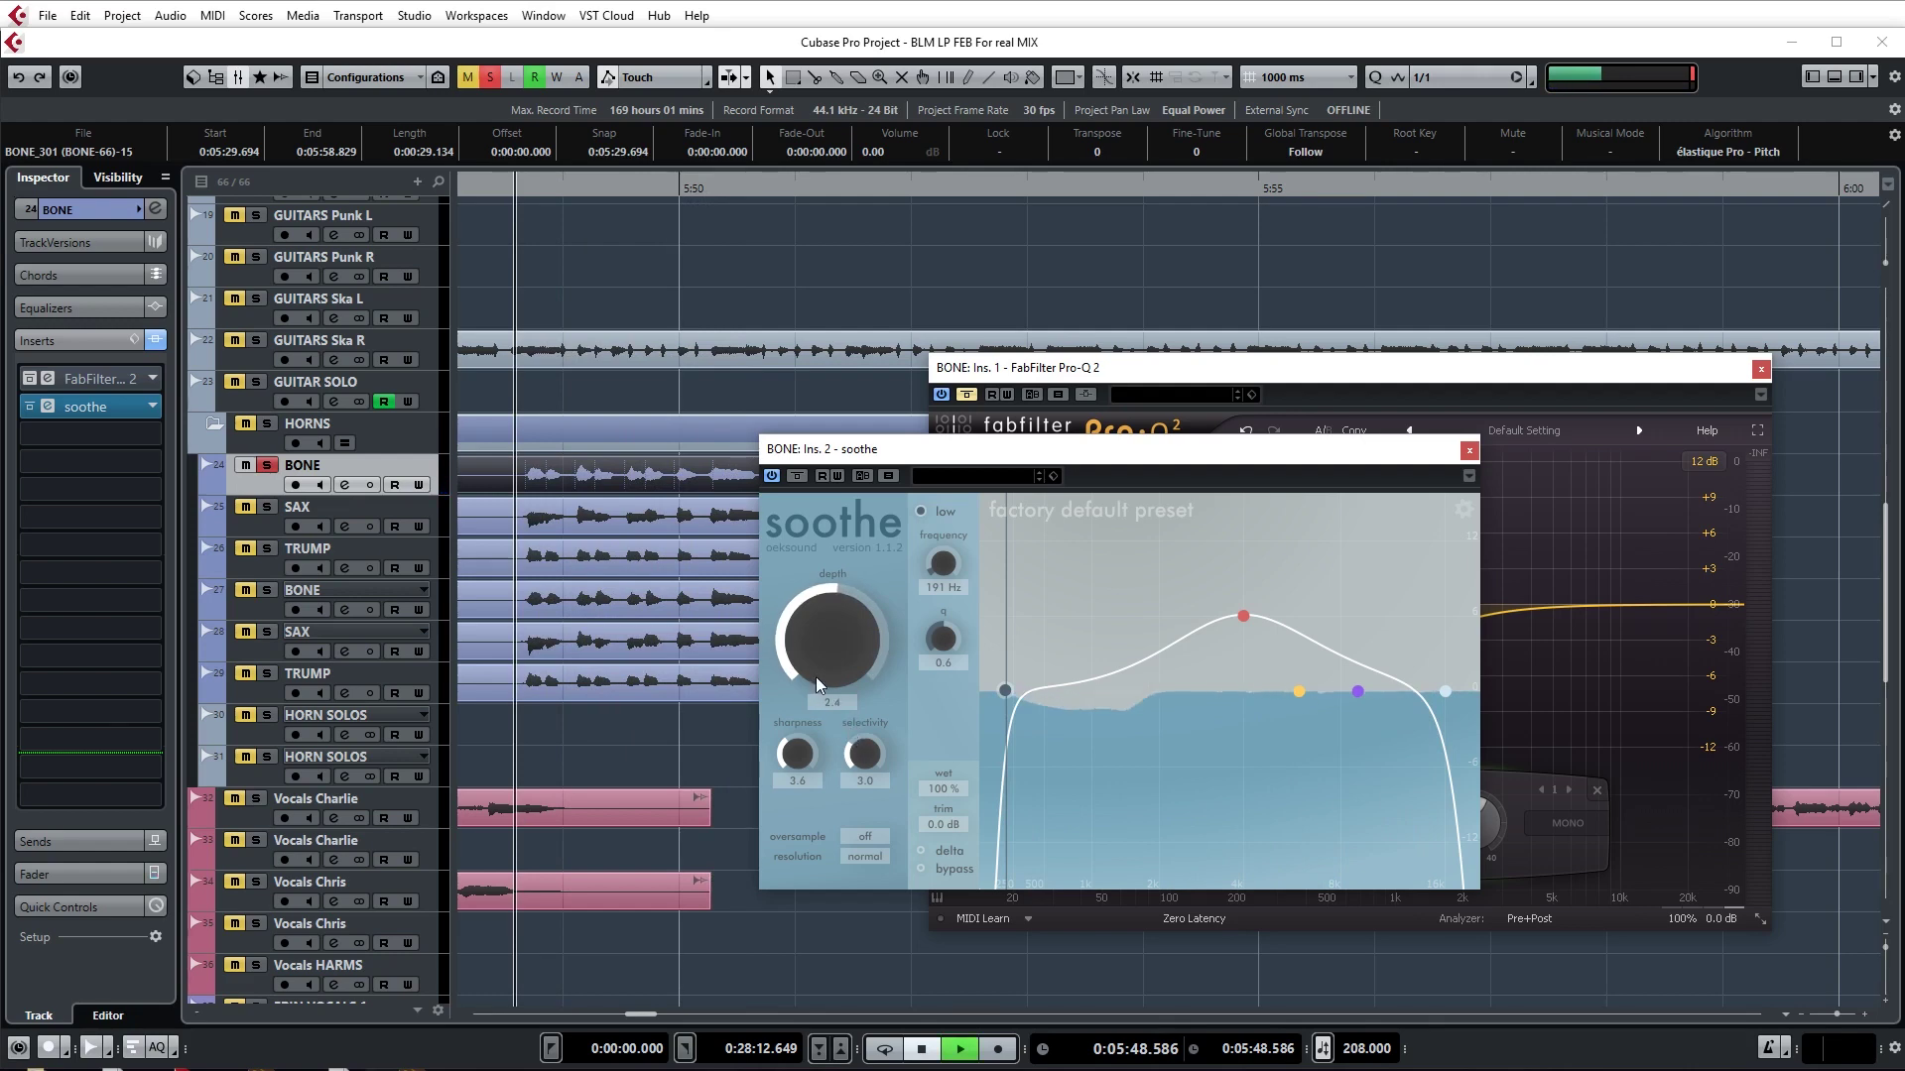
pyautogui.press('space')
# - Remove soothe and Pro-Q 2 from the BONE track, discarding the Pro-Q 2 changes, and unsolo the track
pyautogui.click(152, 406)
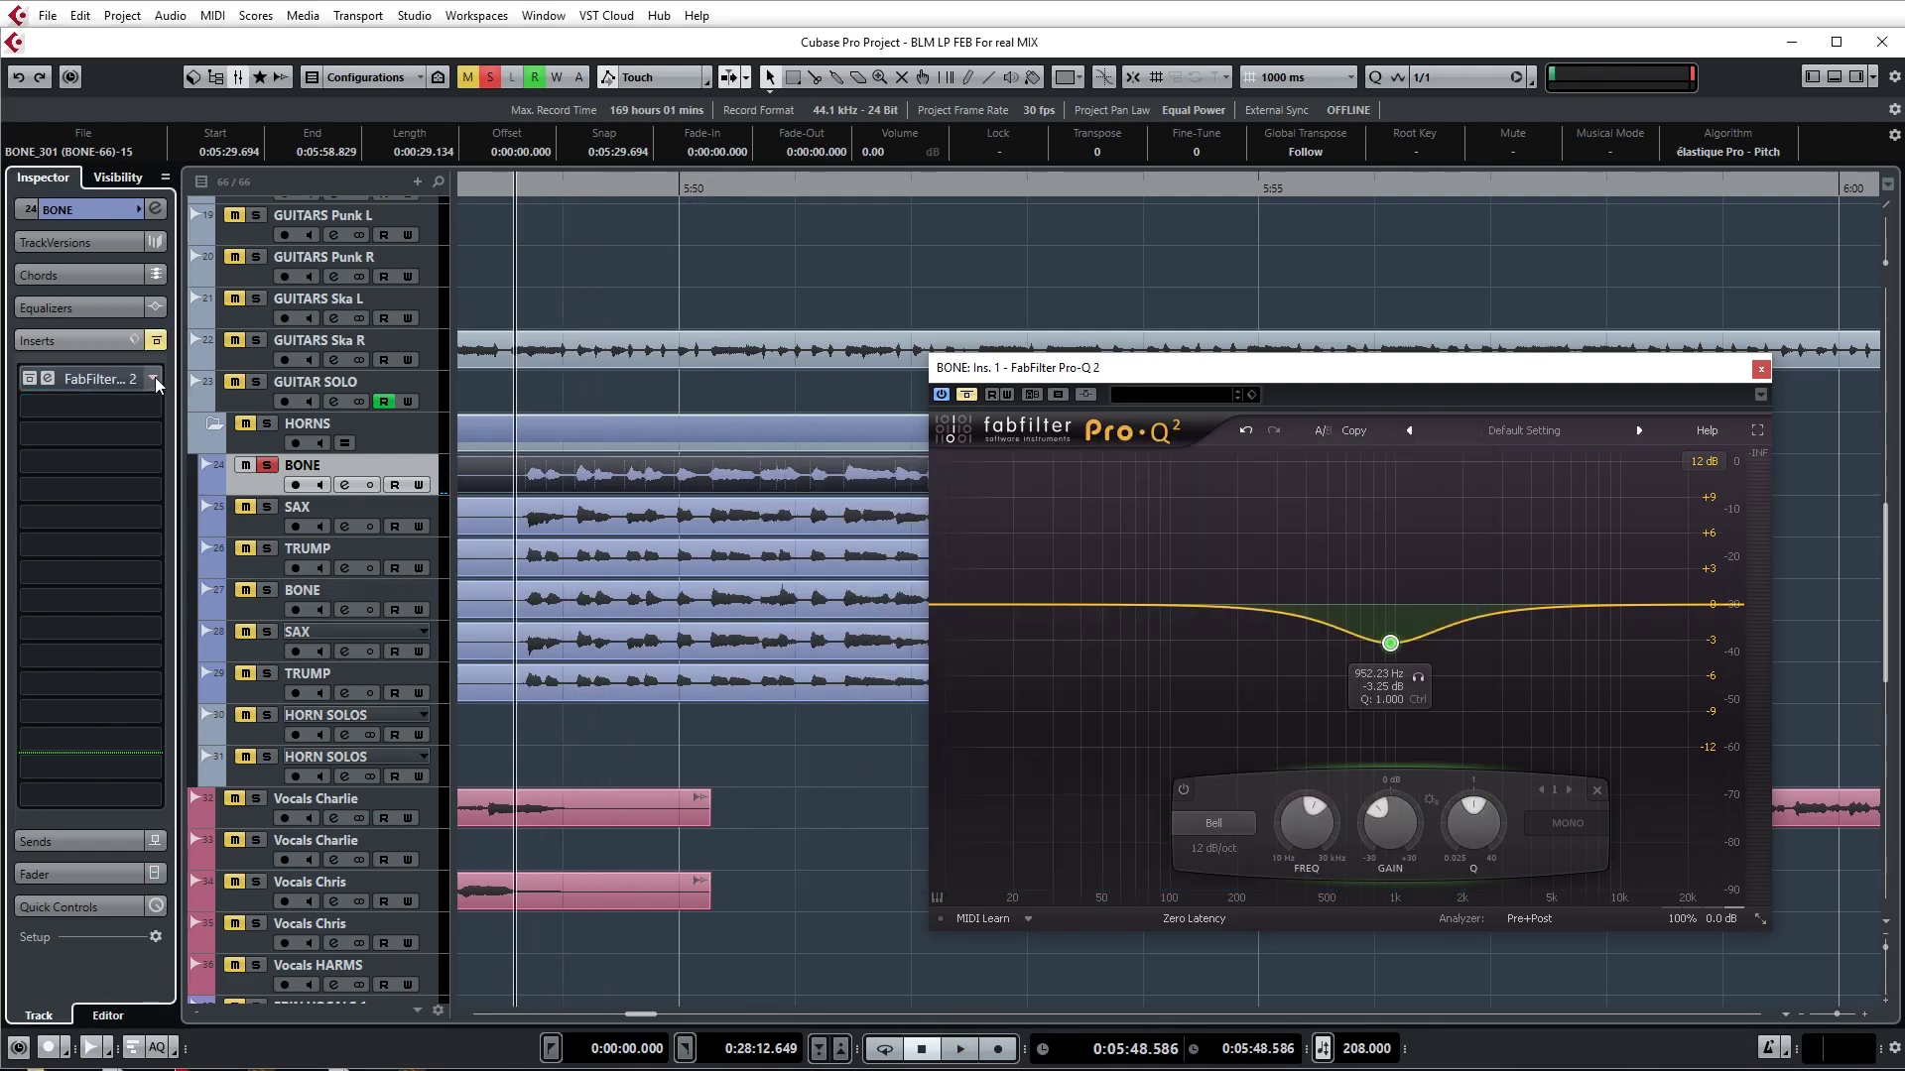
pyautogui.click(154, 380)
pyautogui.click(89, 417)
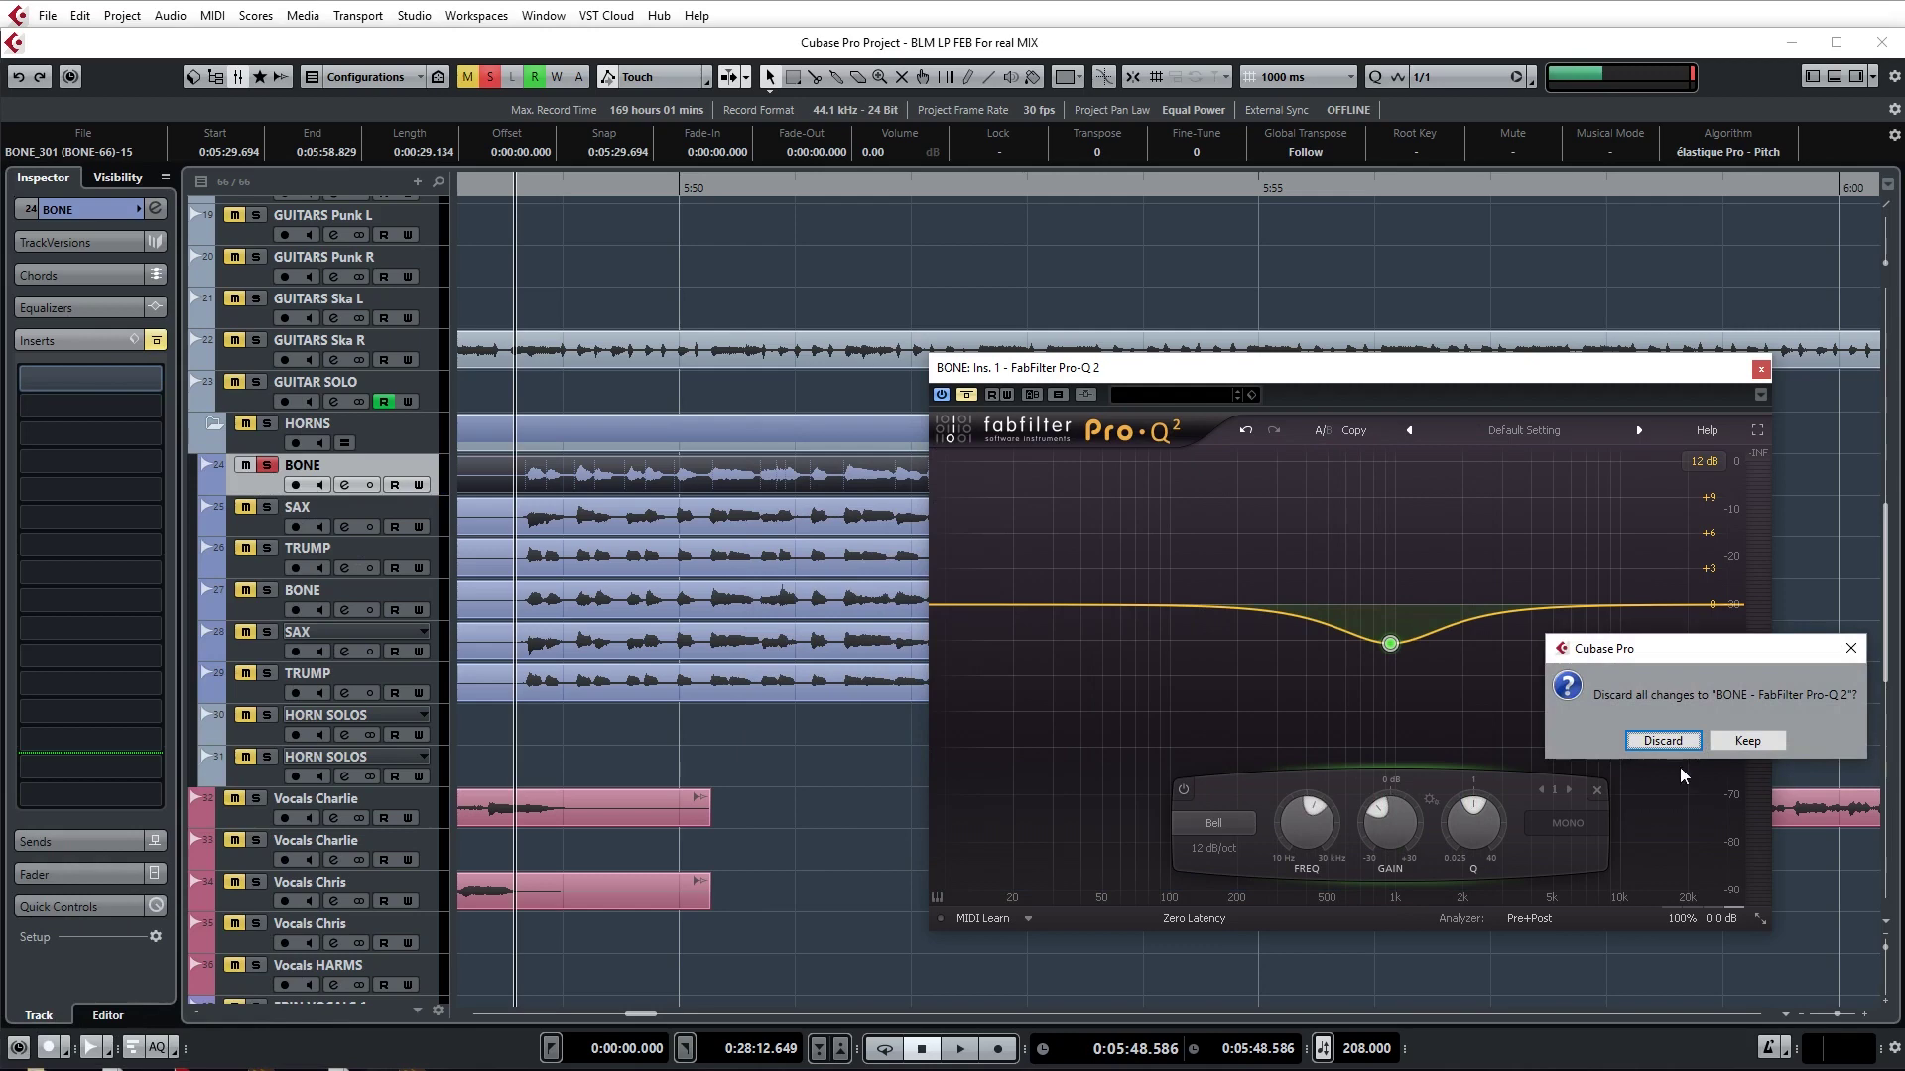
pyautogui.click(1660, 747)
pyautogui.press('s')
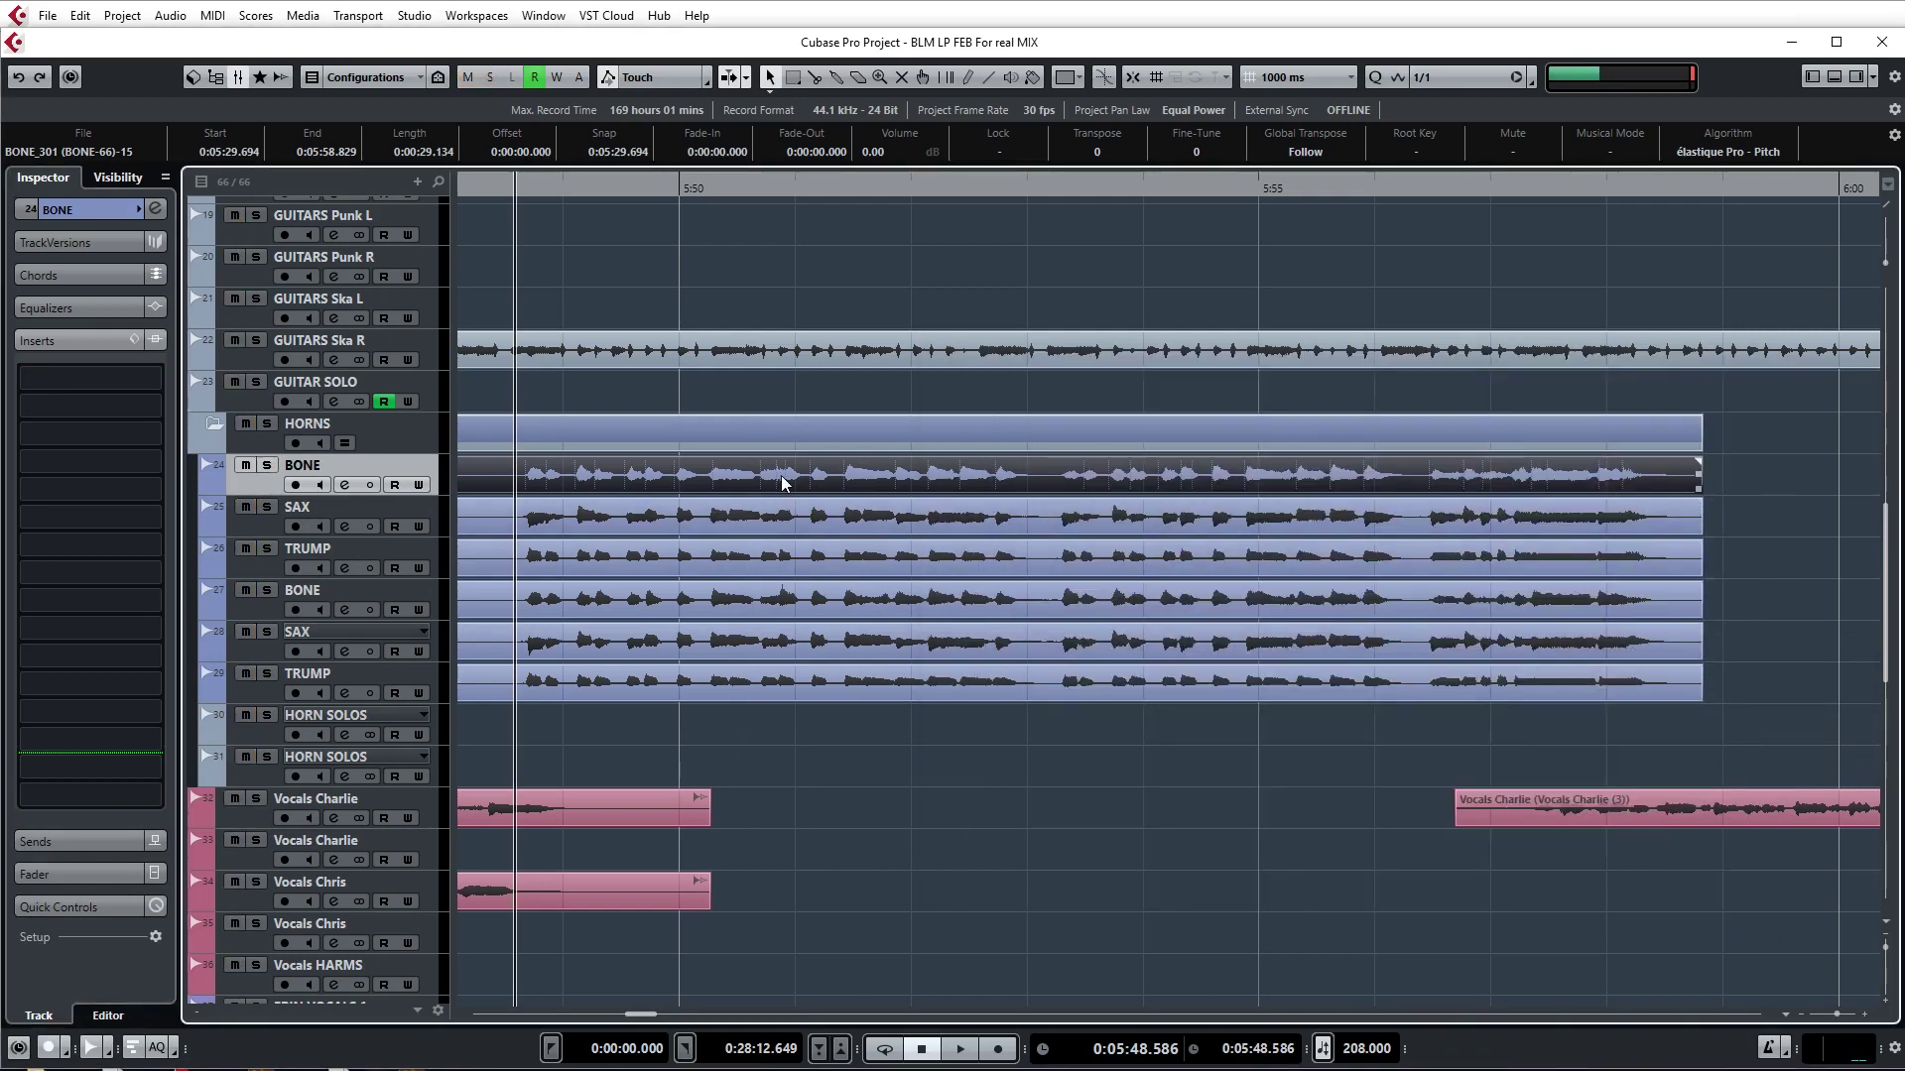
# - Open Direct Offline Processing for the selected BONE_301 clip and look up a plug-in to add with the search text "melo"
pyautogui.press('F7')
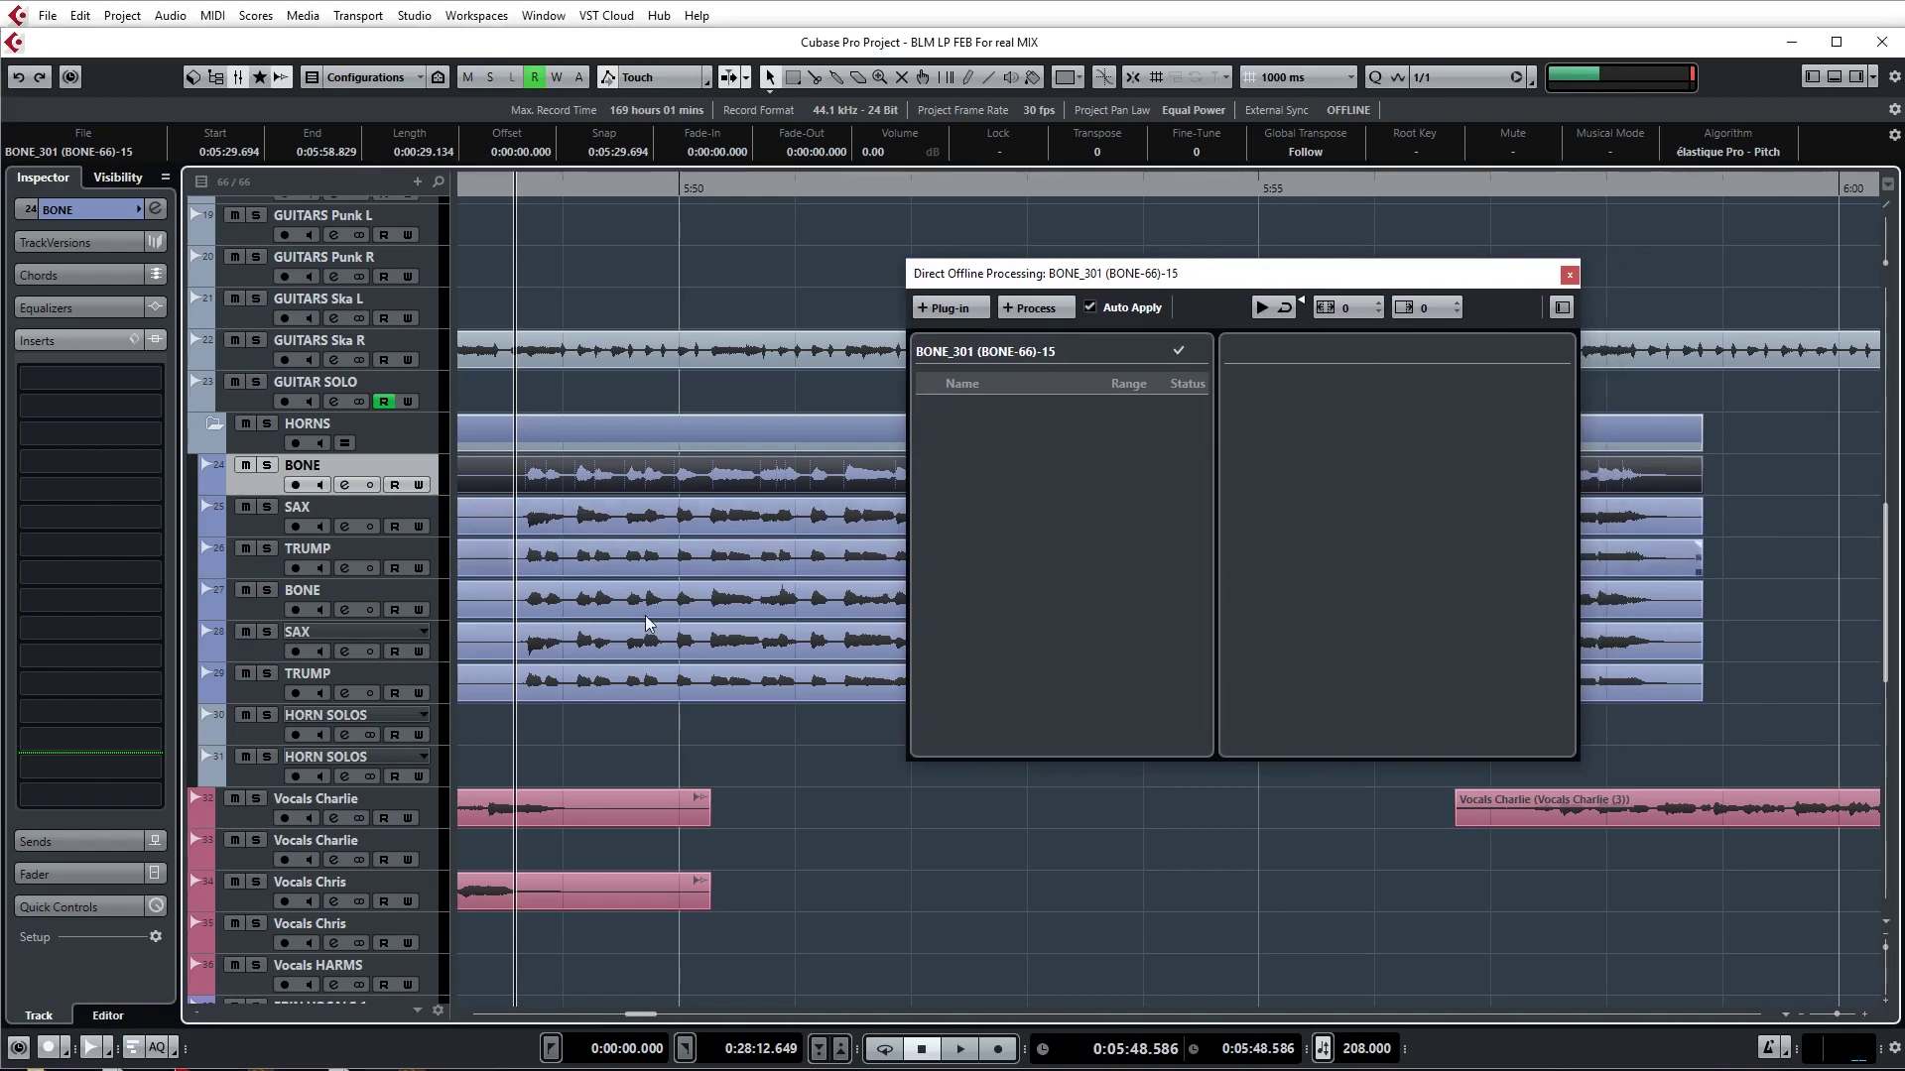
pyautogui.scroll(-7, 694, 665)
pyautogui.scroll(1, 684, 546)
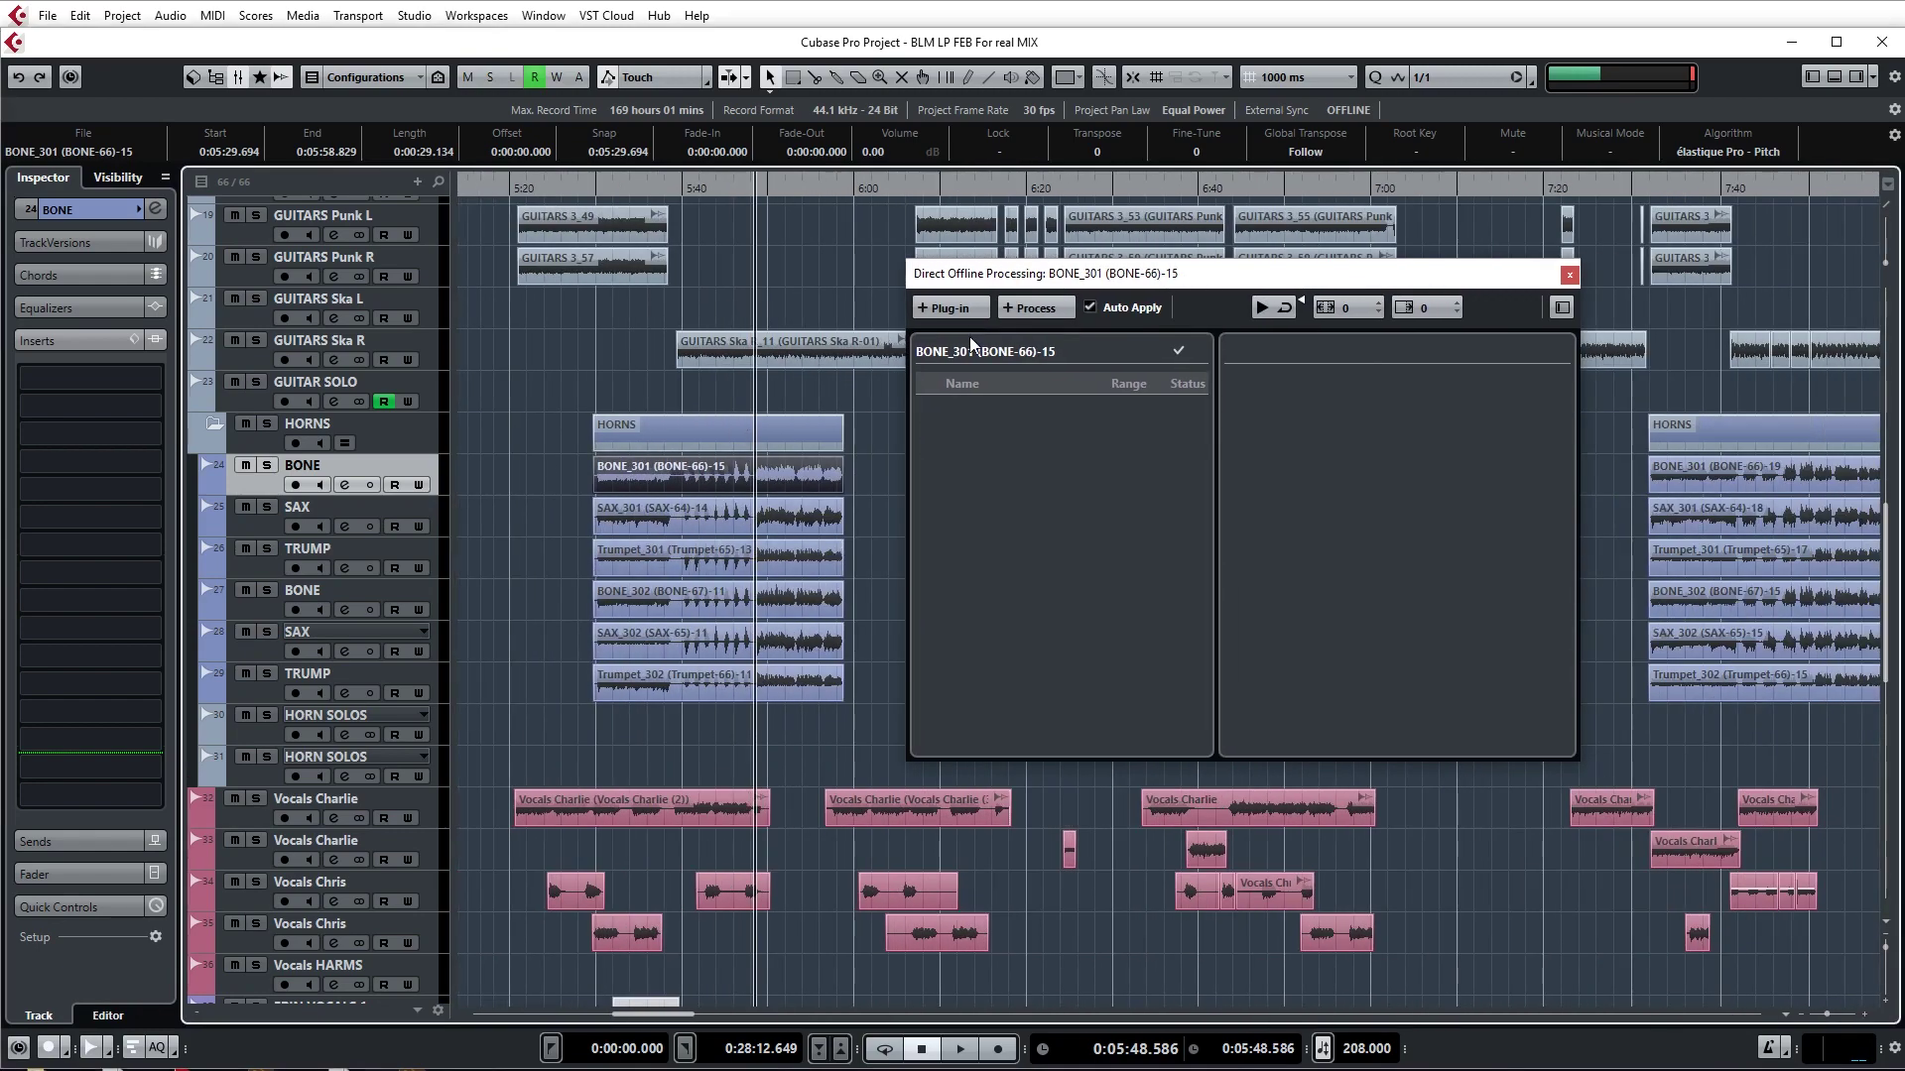
pyautogui.click(947, 312)
pyautogui.write('melo')
pyautogui.press('Return')
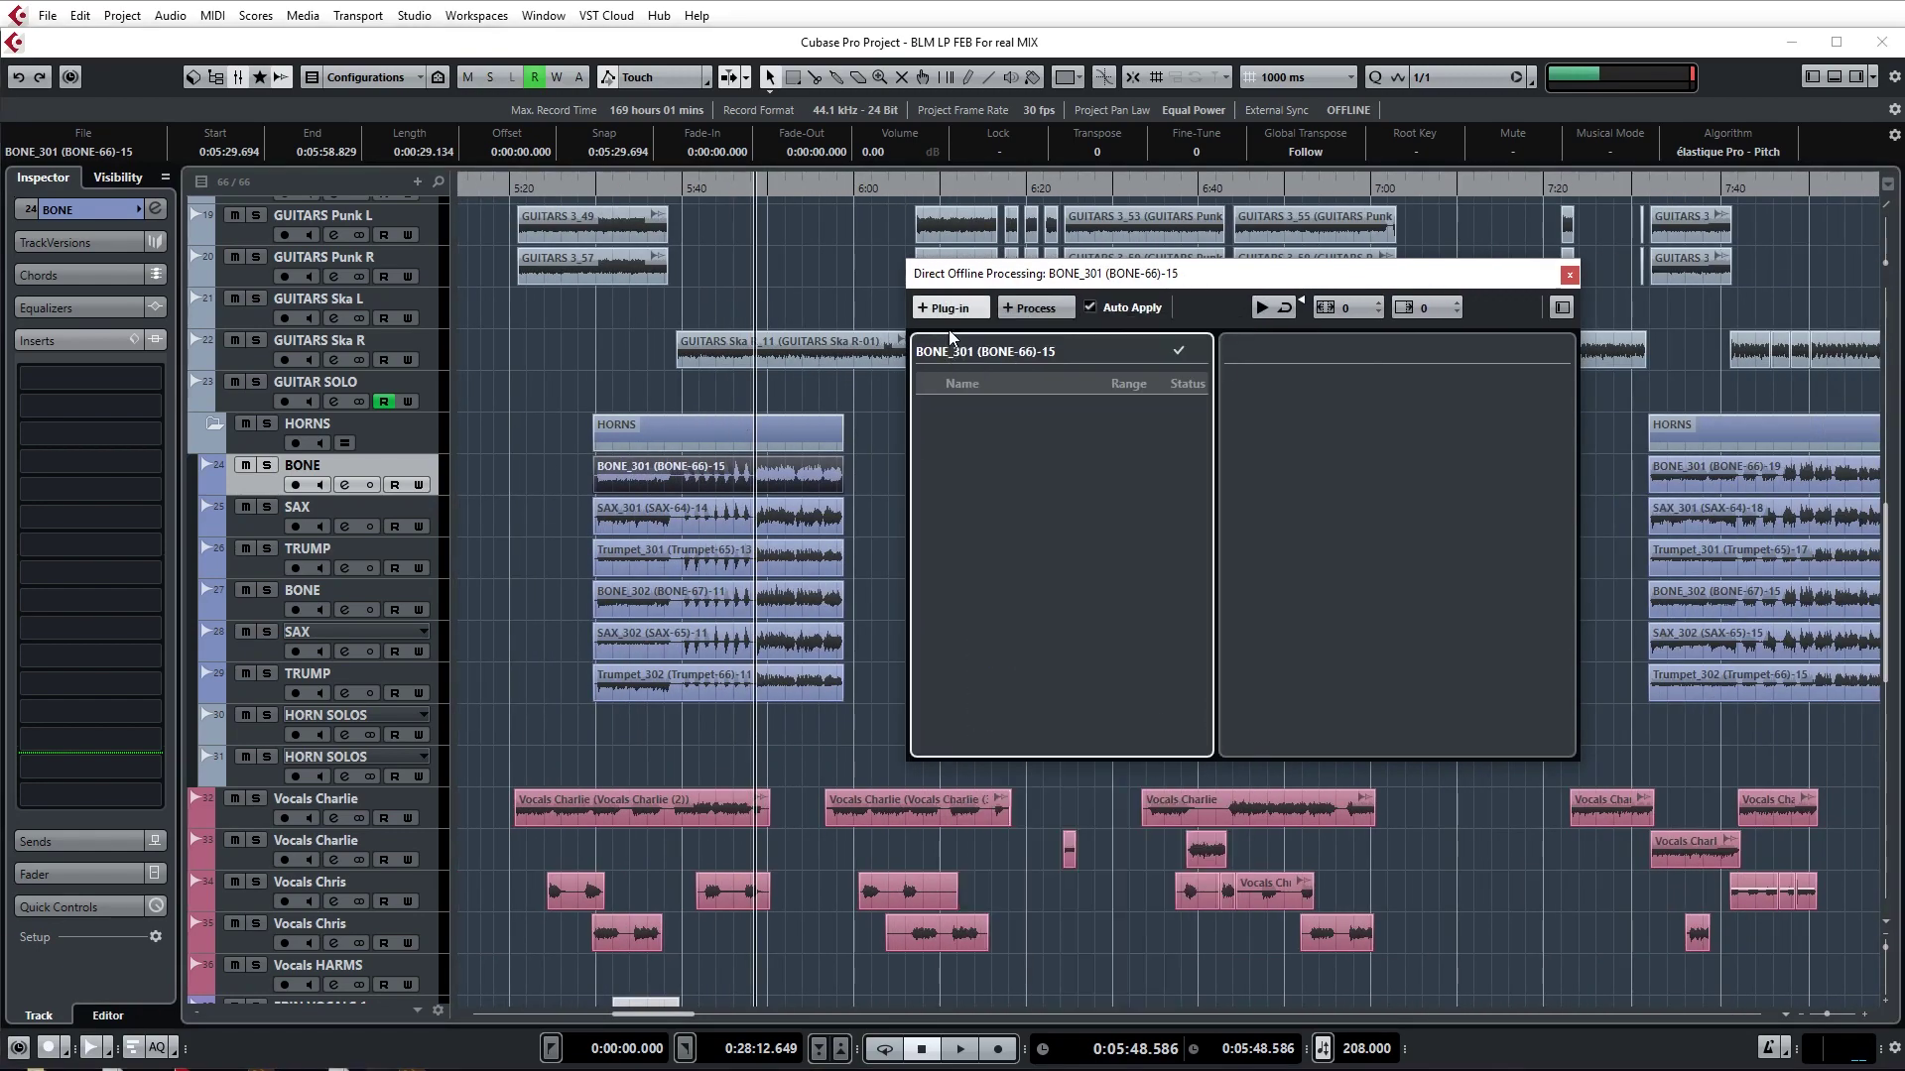
pyautogui.moveTo(1345, 275); pyautogui.dragTo(1246, 200)
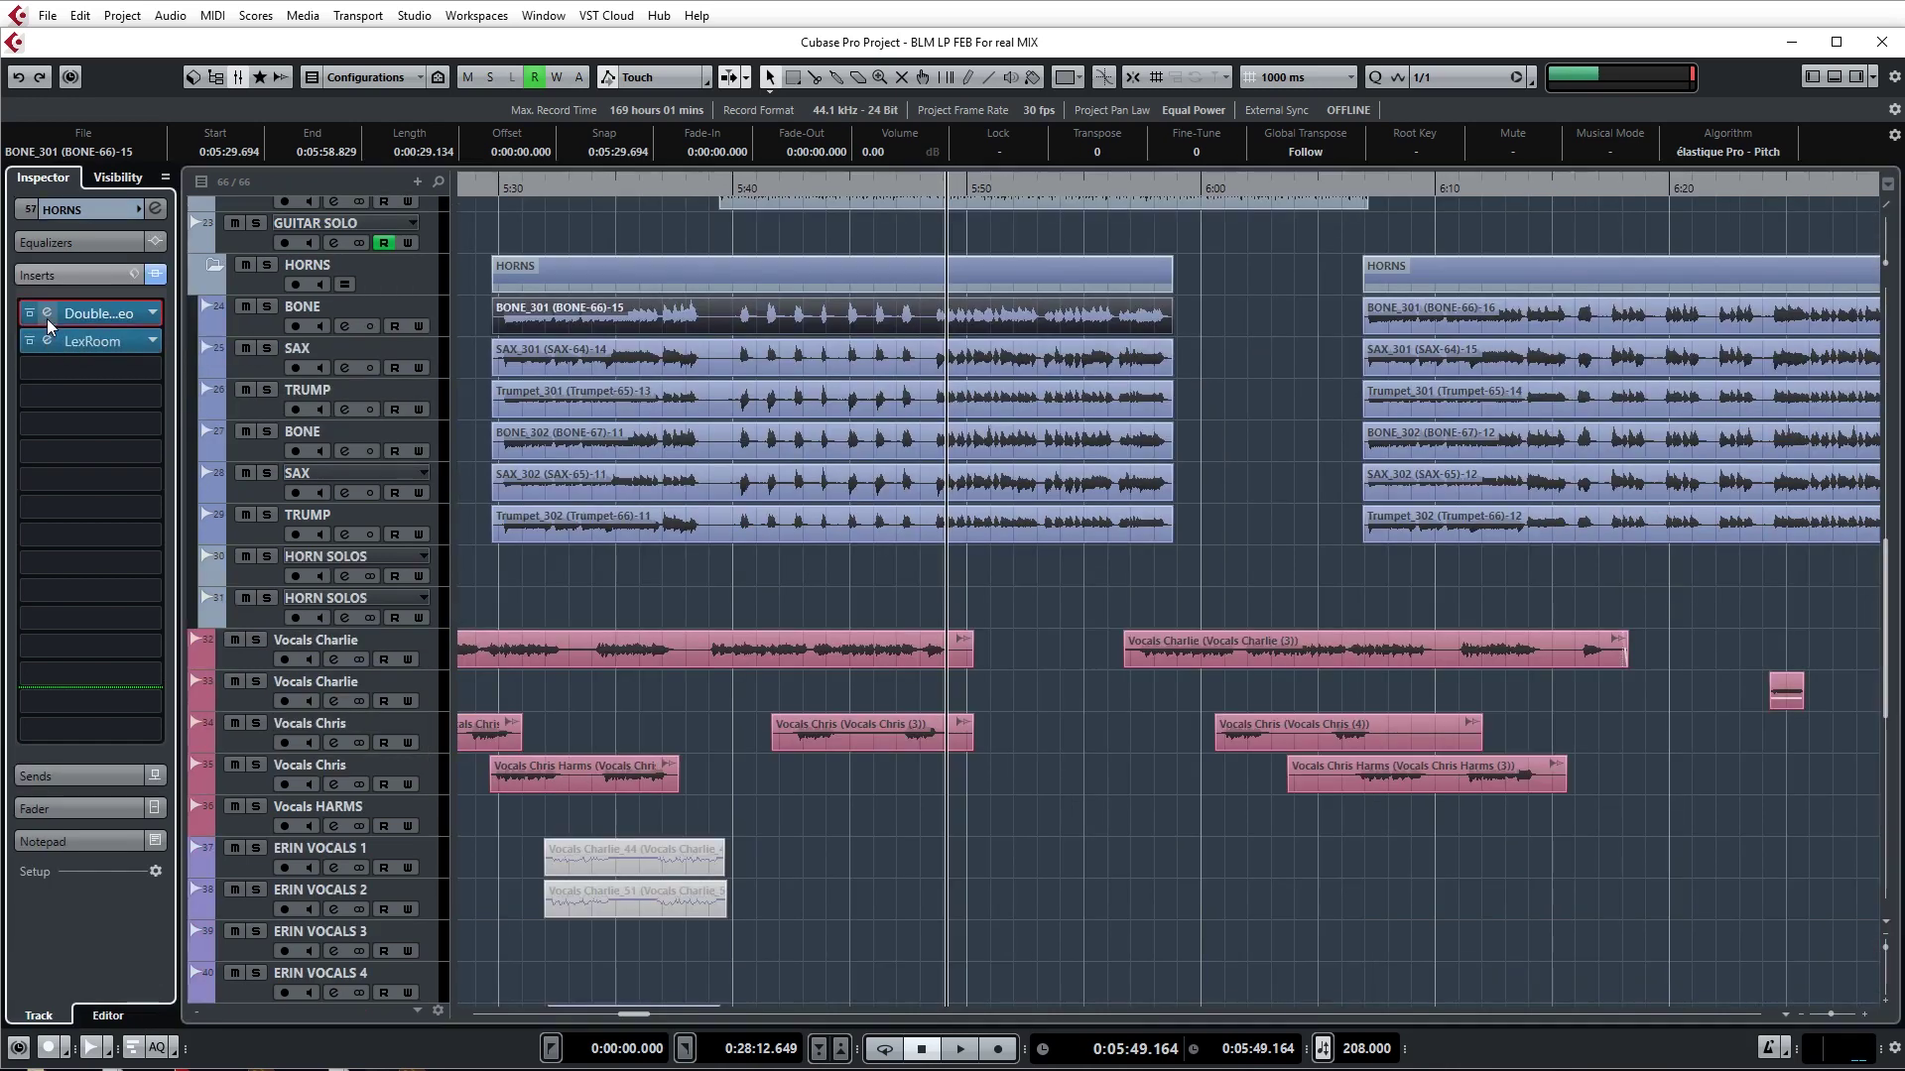
# - Open Doubler4 Stereo on the HORNS group, solo the horn tracks, and set the playback position to about 5:48.579
pyautogui.click(46, 313)
pyautogui.moveTo(1583, 273); pyautogui.dragTo(1337, 615)
pyautogui.scroll(-6, 1046, 595)
pyautogui.press('s')
pyautogui.scroll(7, 881, 457)
pyautogui.moveTo(1289, 583); pyautogui.dragTo(1402, 508)
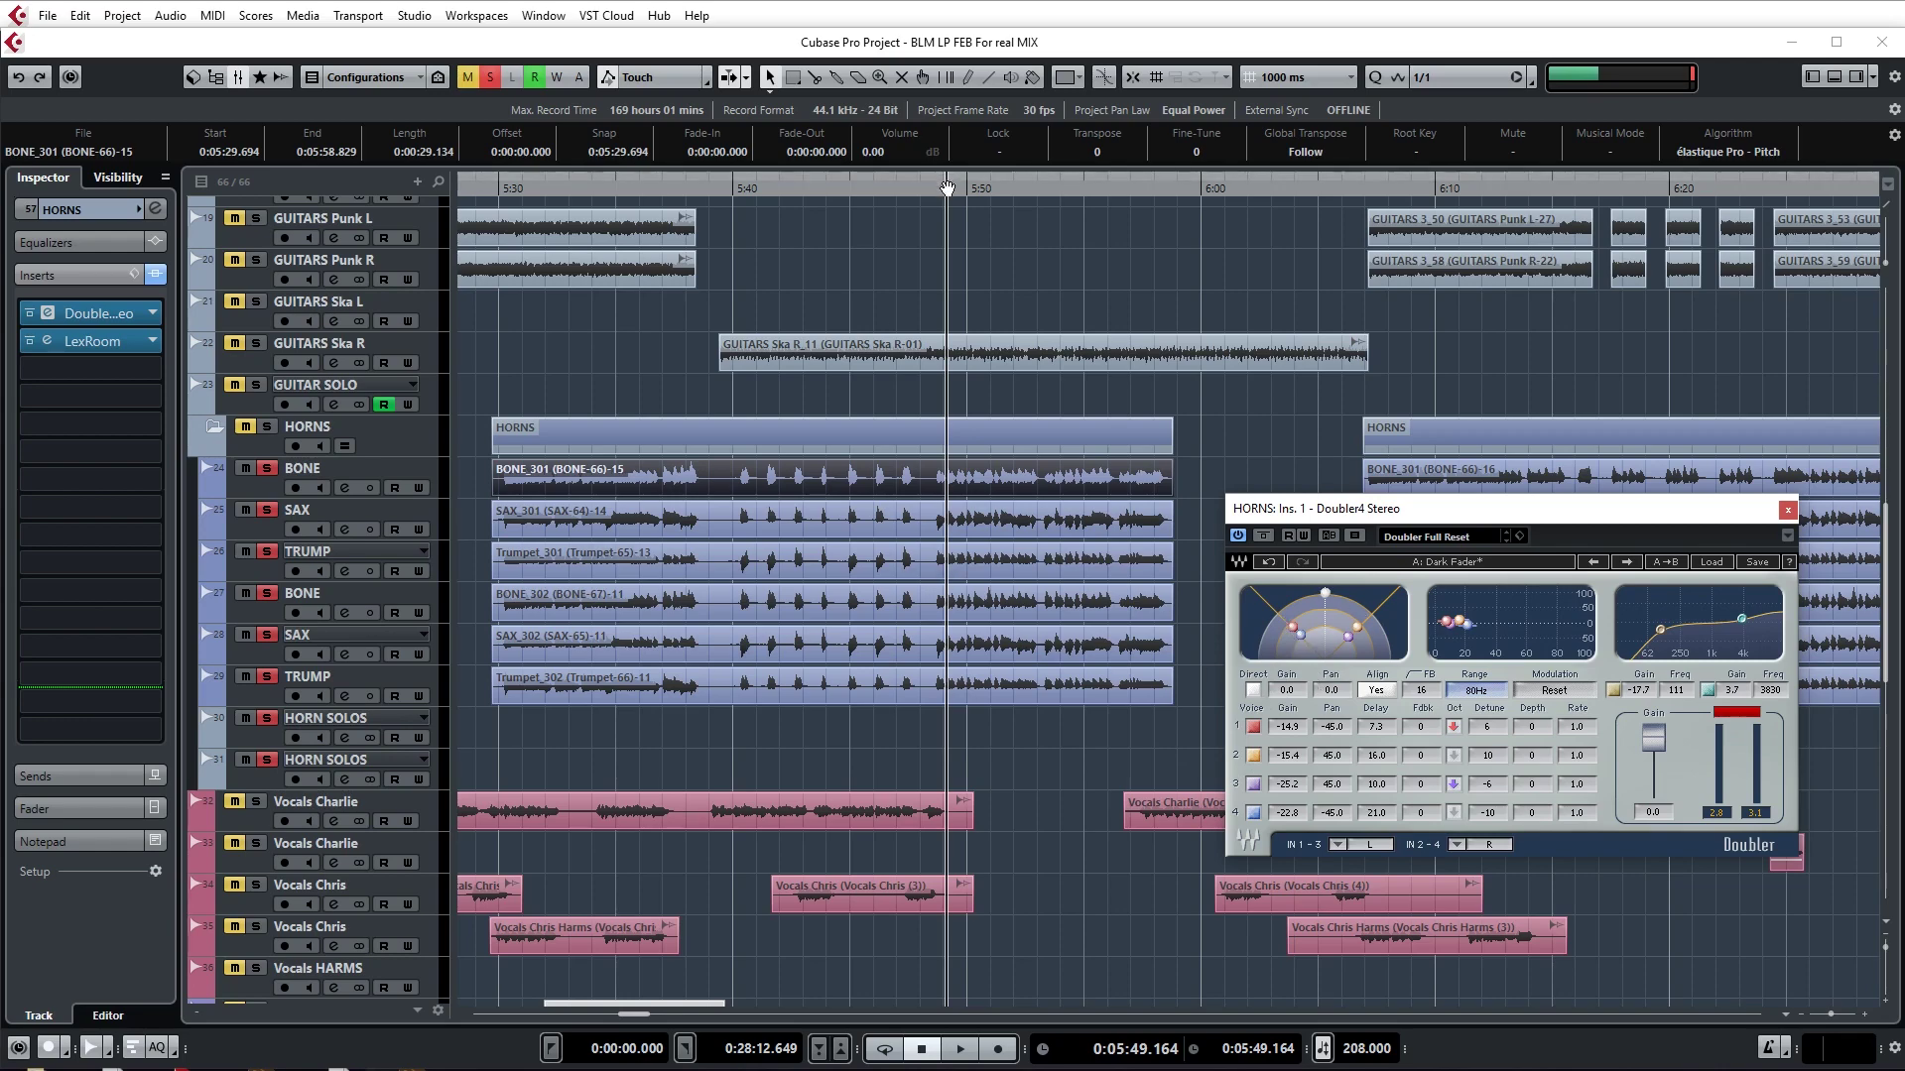
pyautogui.moveTo(944, 185); pyautogui.dragTo(948, 283)
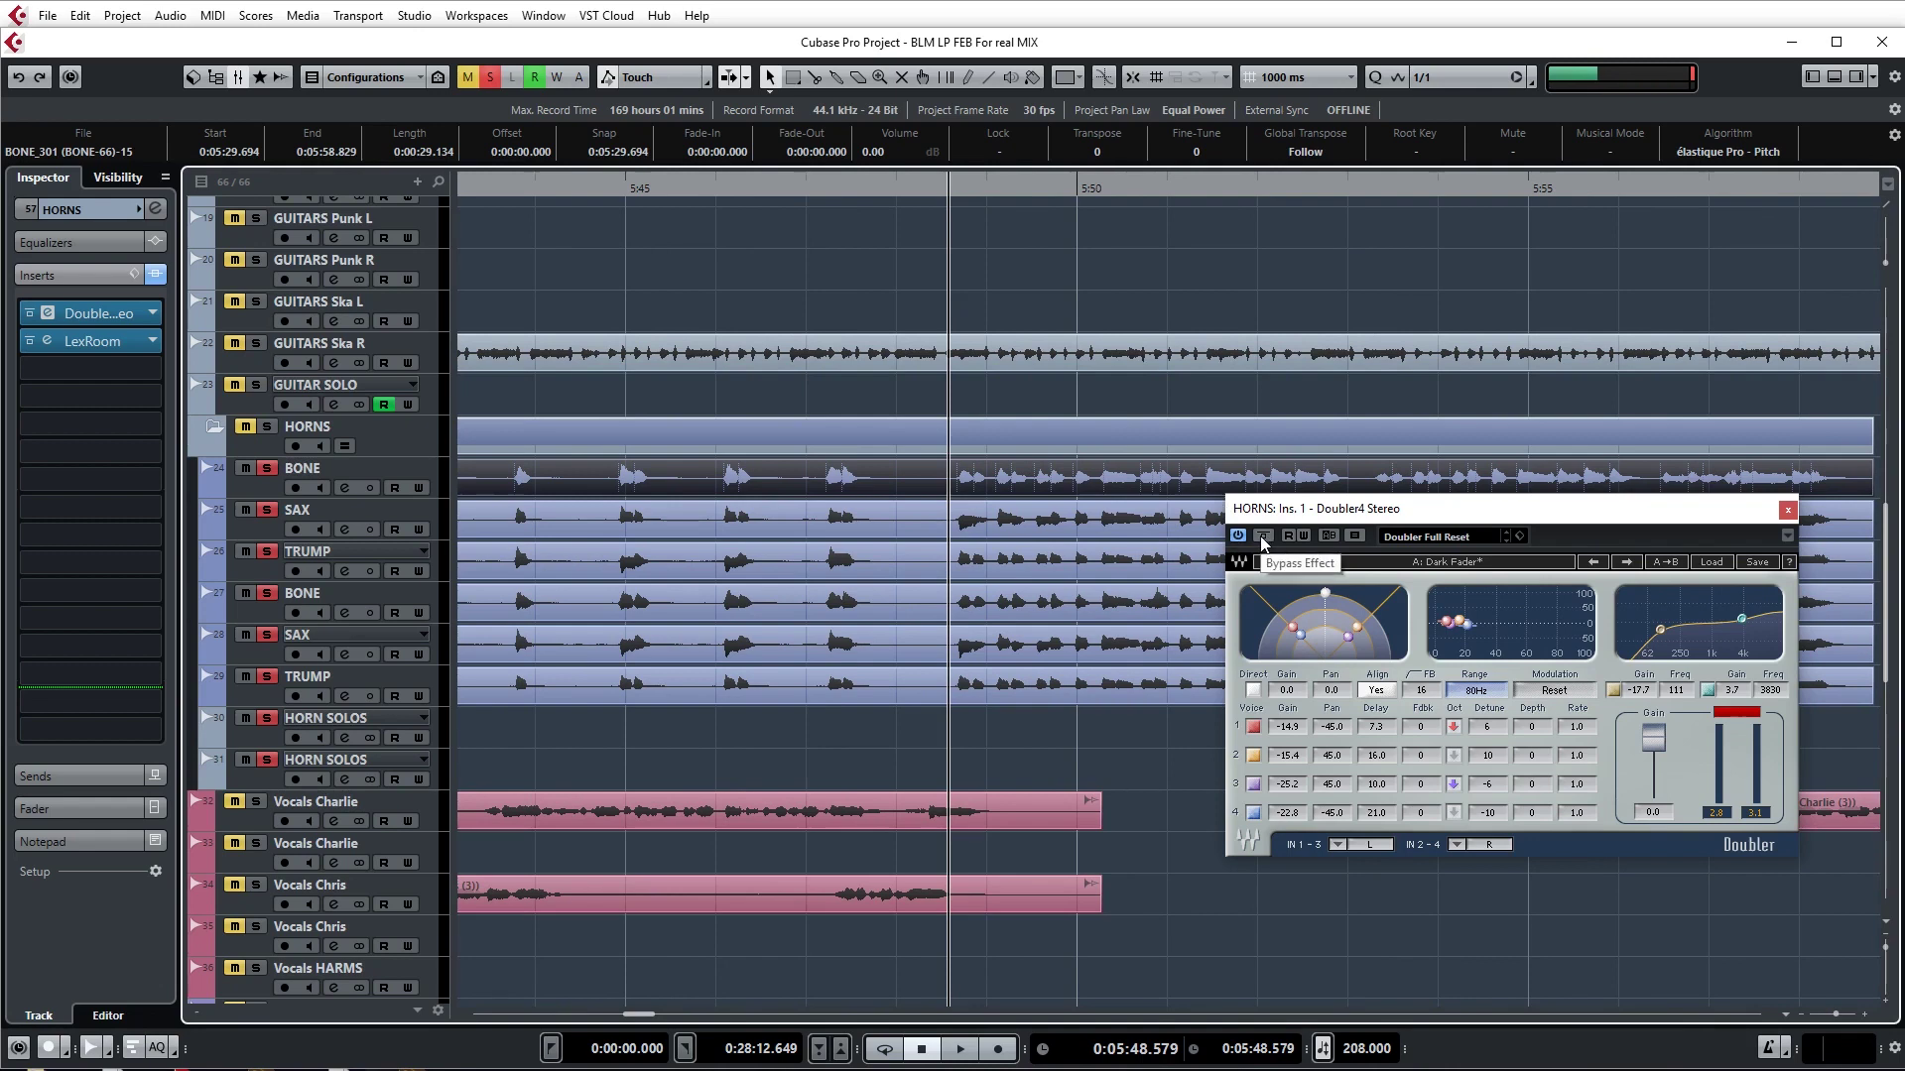
# - Play the horn phrase with Doubler4 active, bypassed and reactivated to compare the widening, and close the plug-in
pyautogui.press('space')
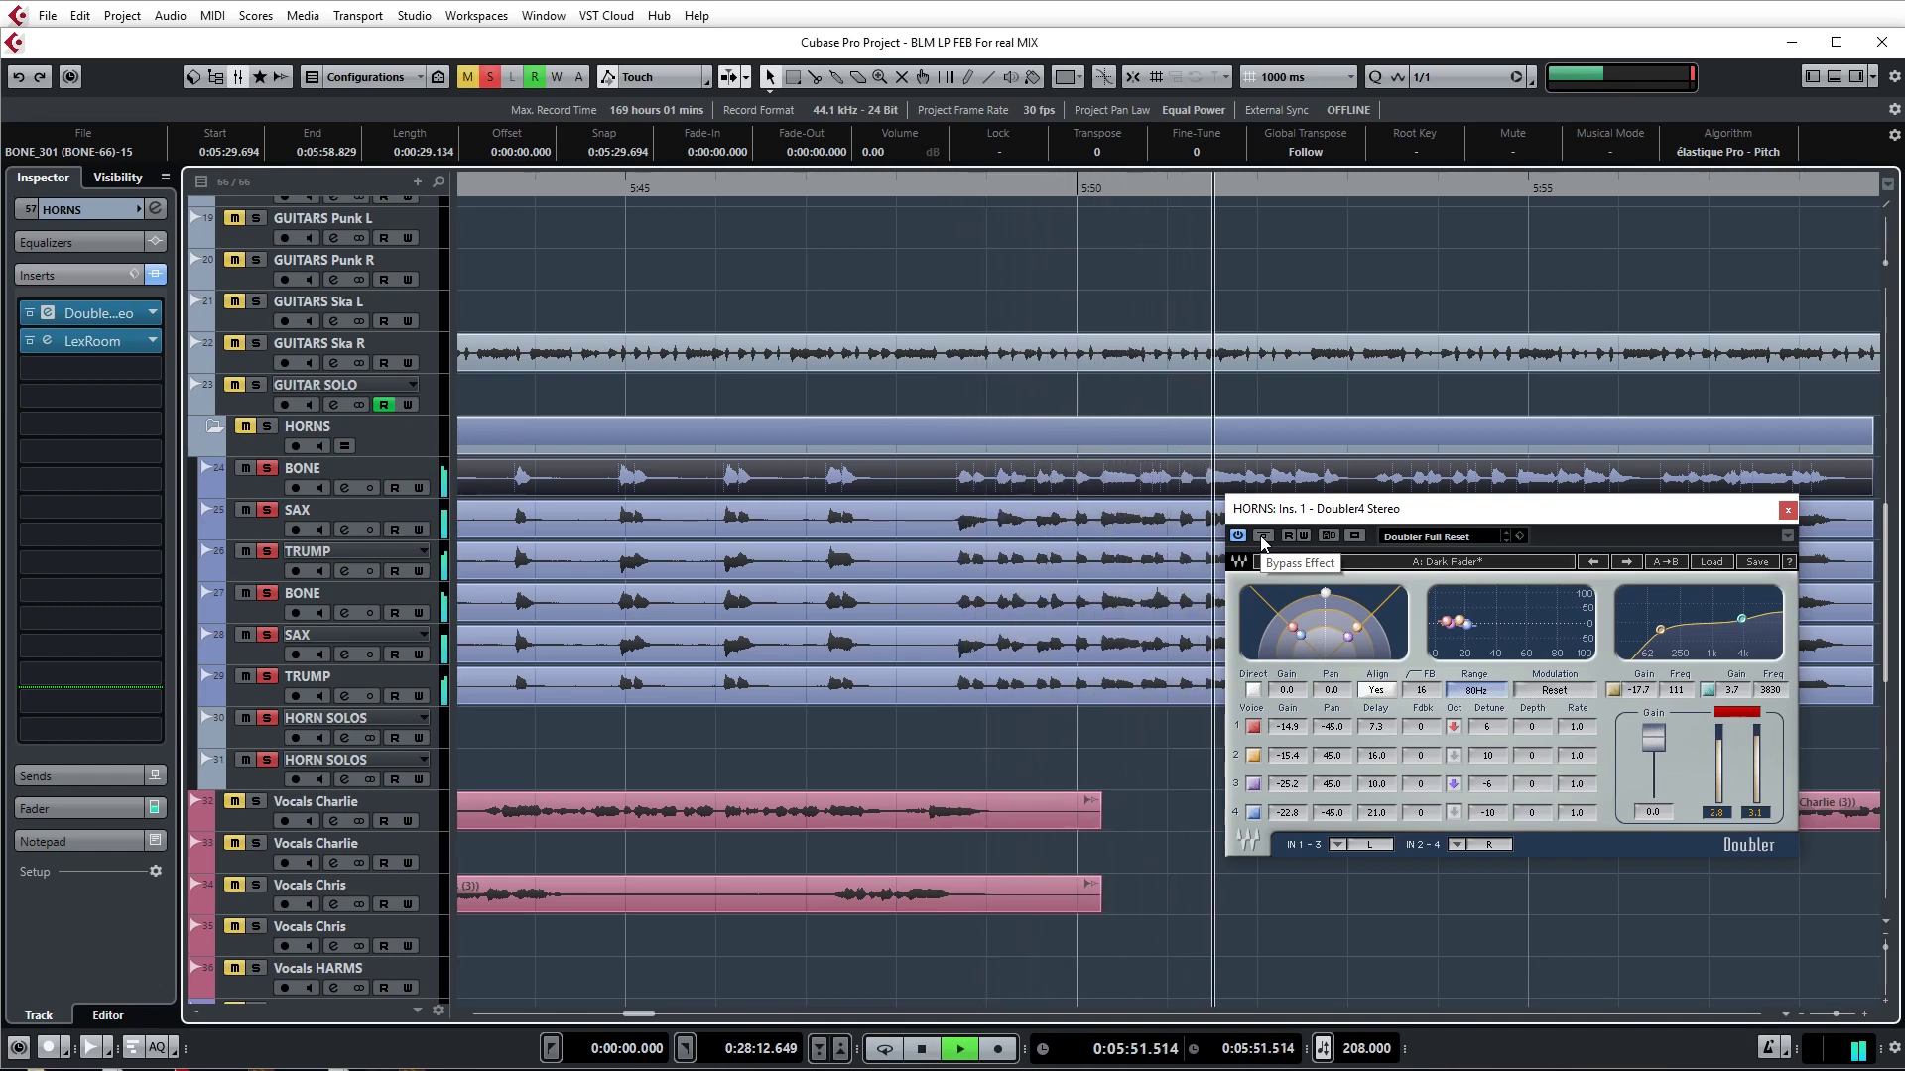
pyautogui.press('space')
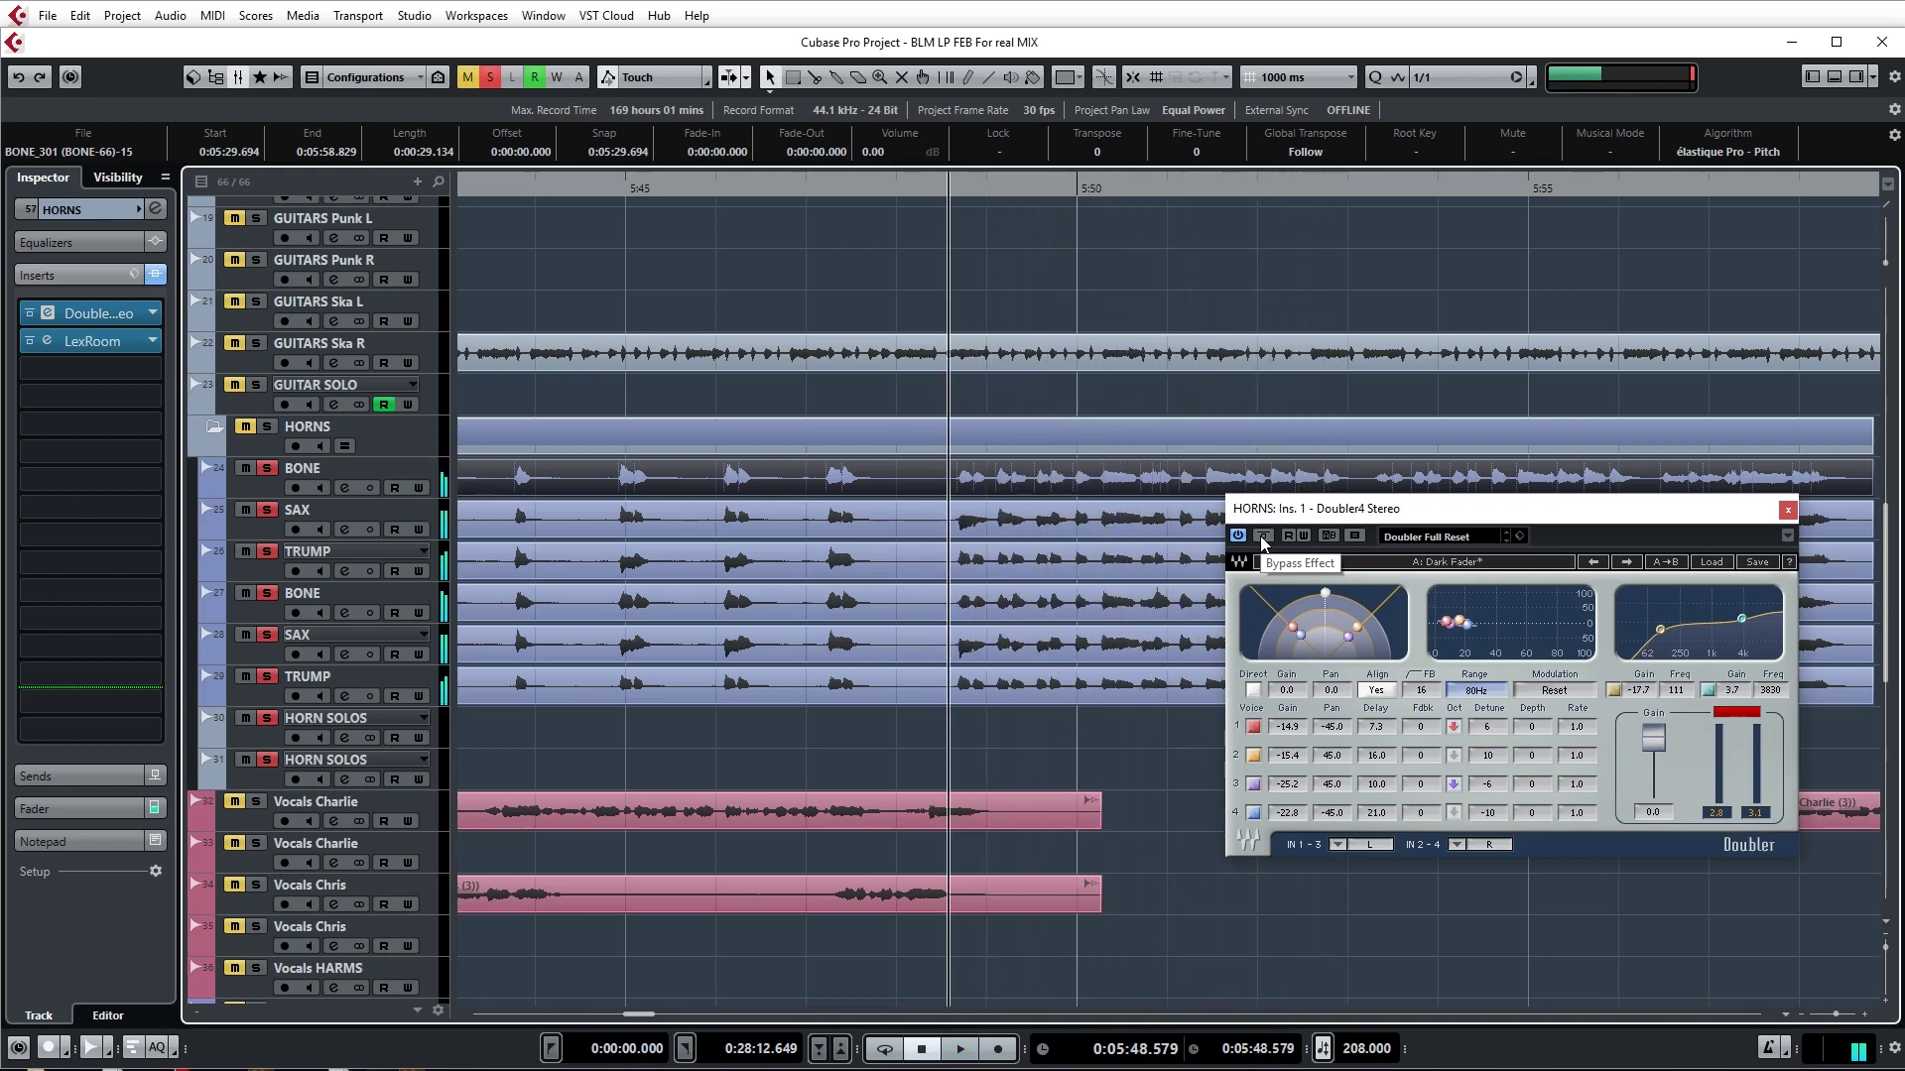
pyautogui.click(1263, 539)
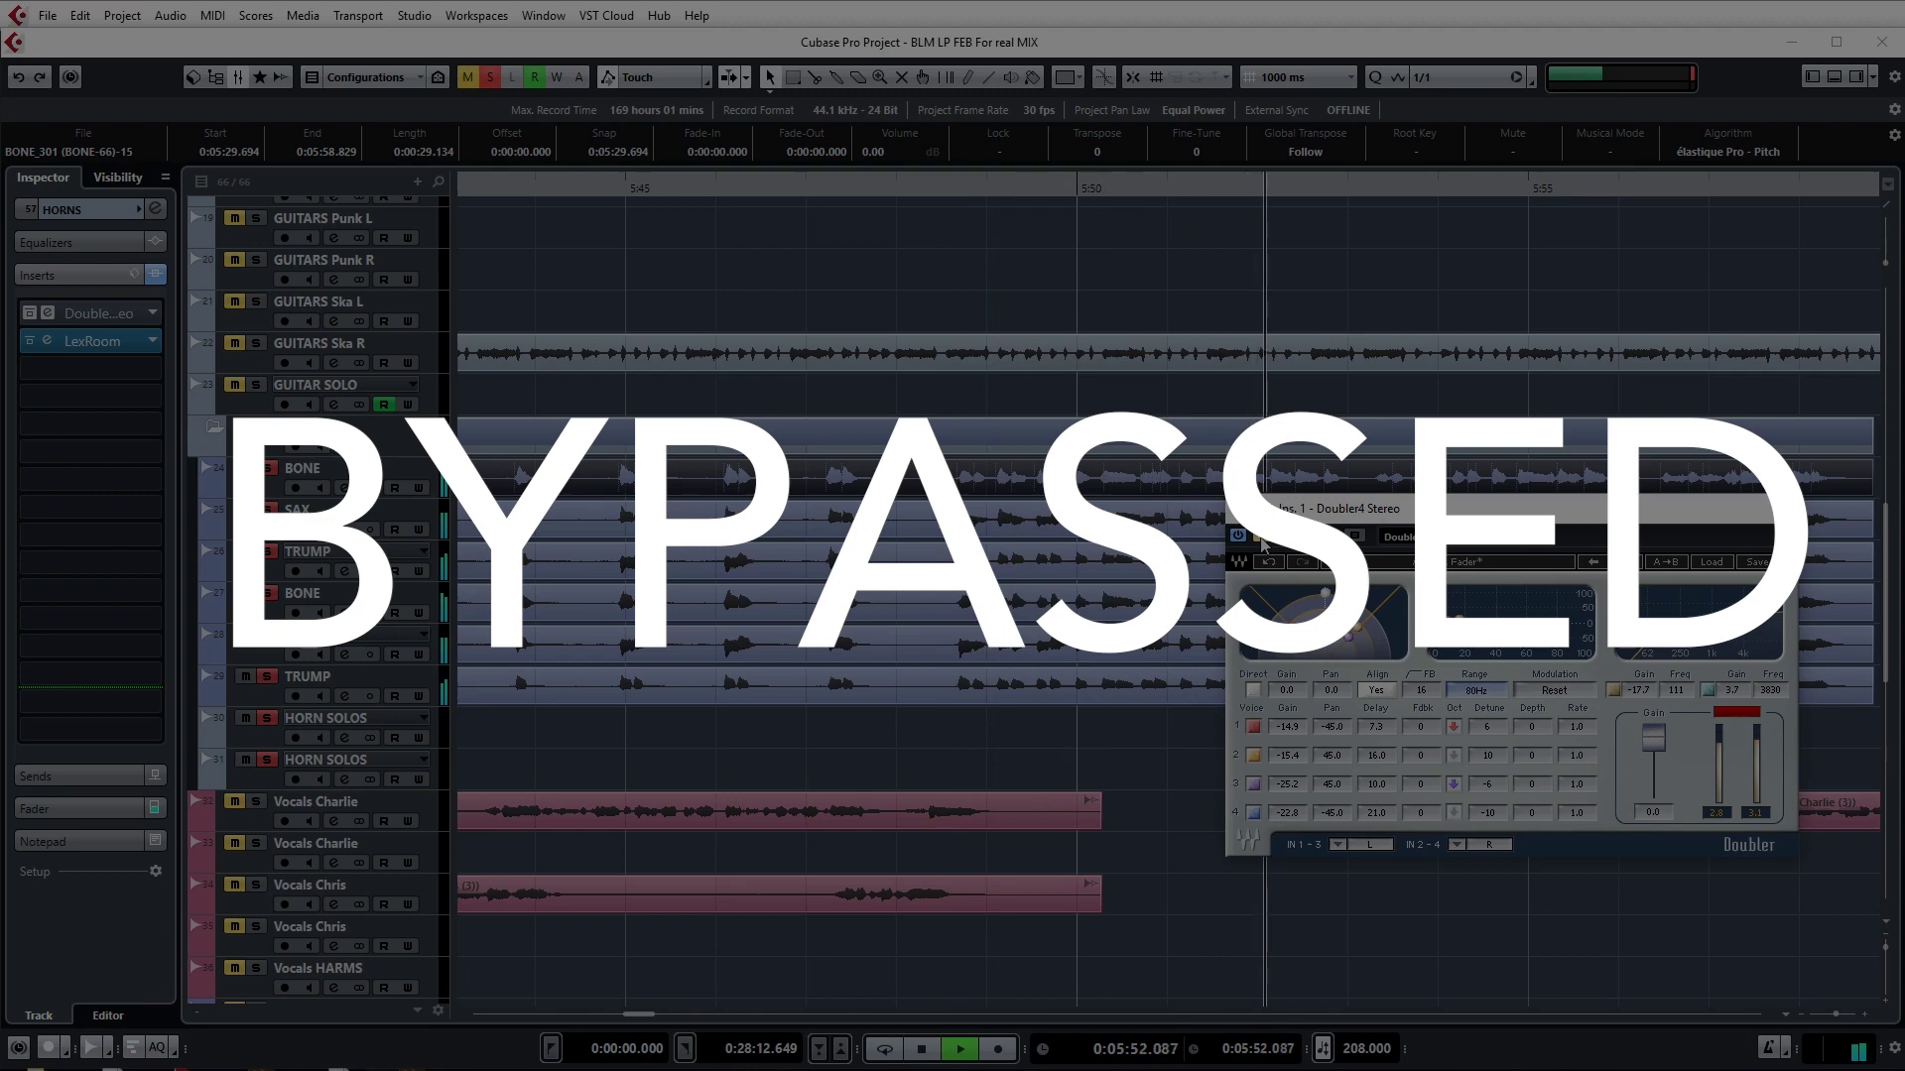
pyautogui.press('space')
pyautogui.click(1263, 537)
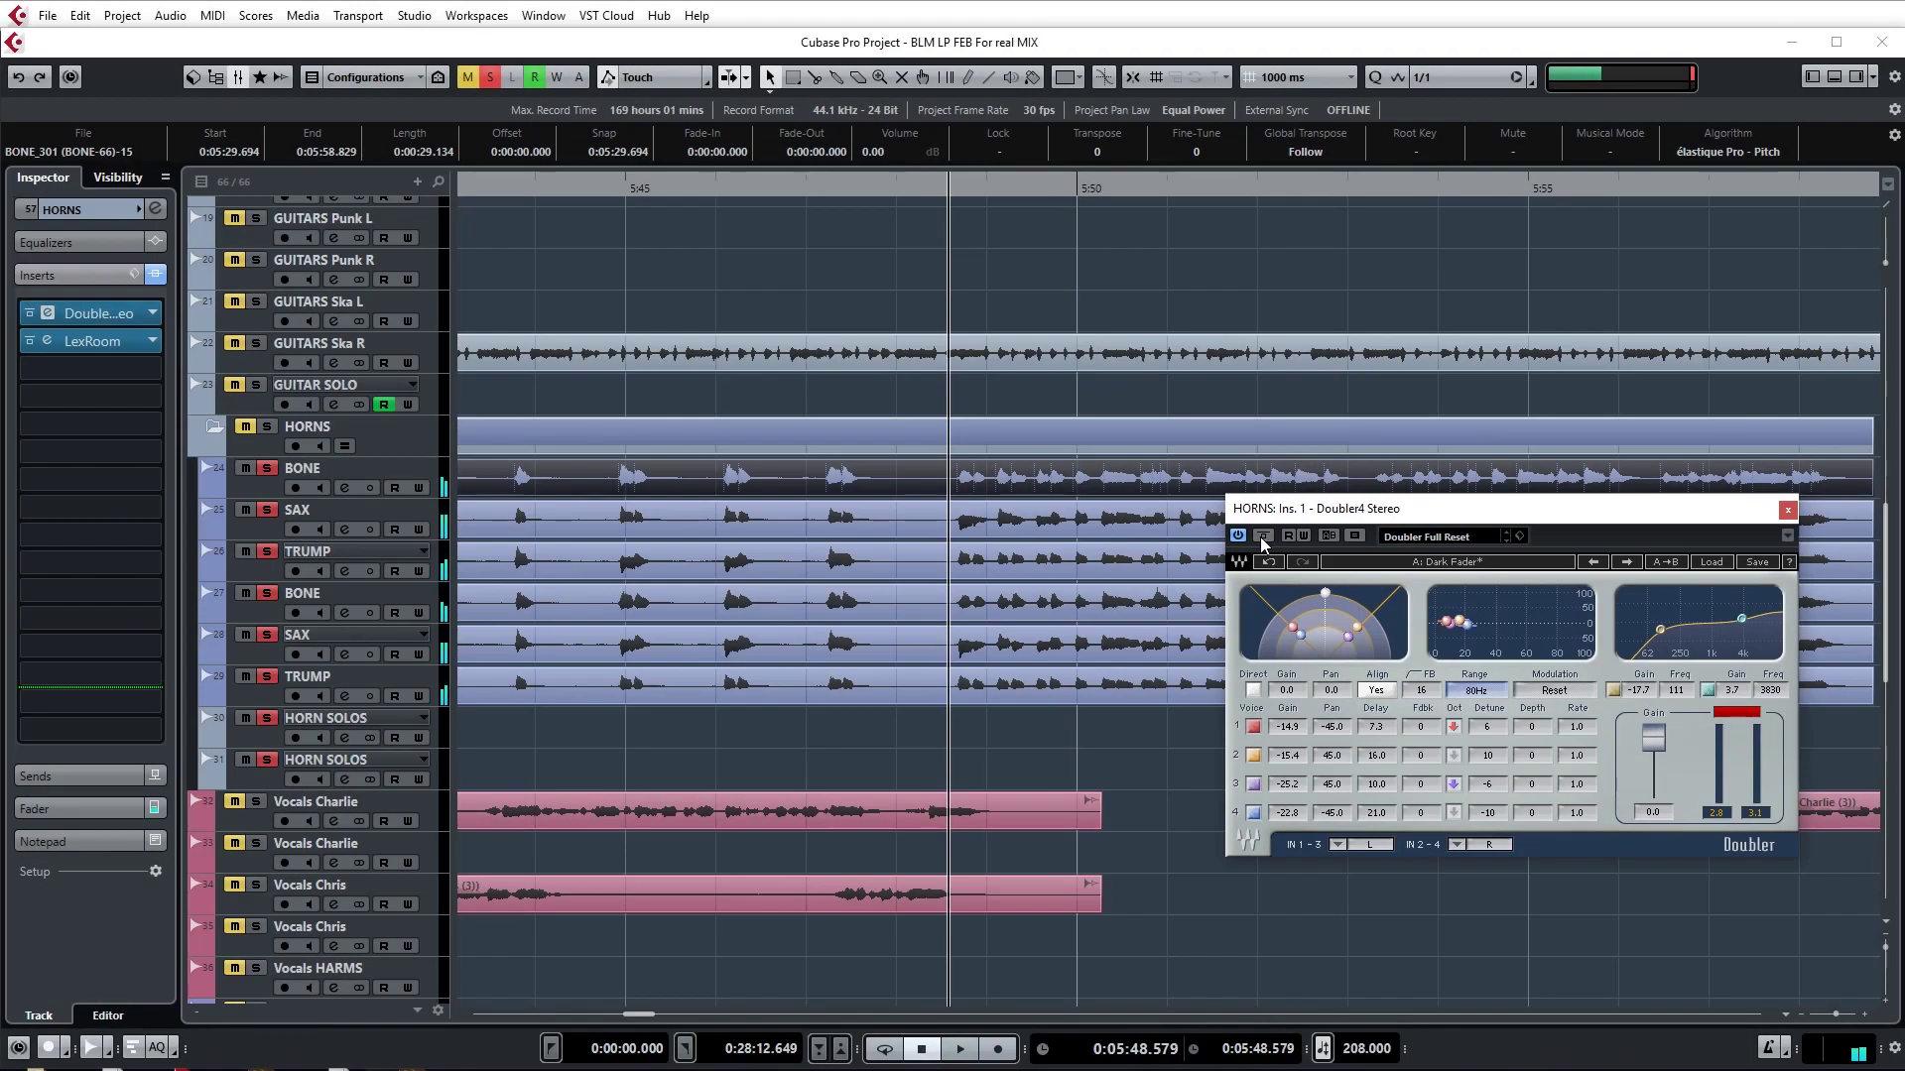
pyautogui.press('space')
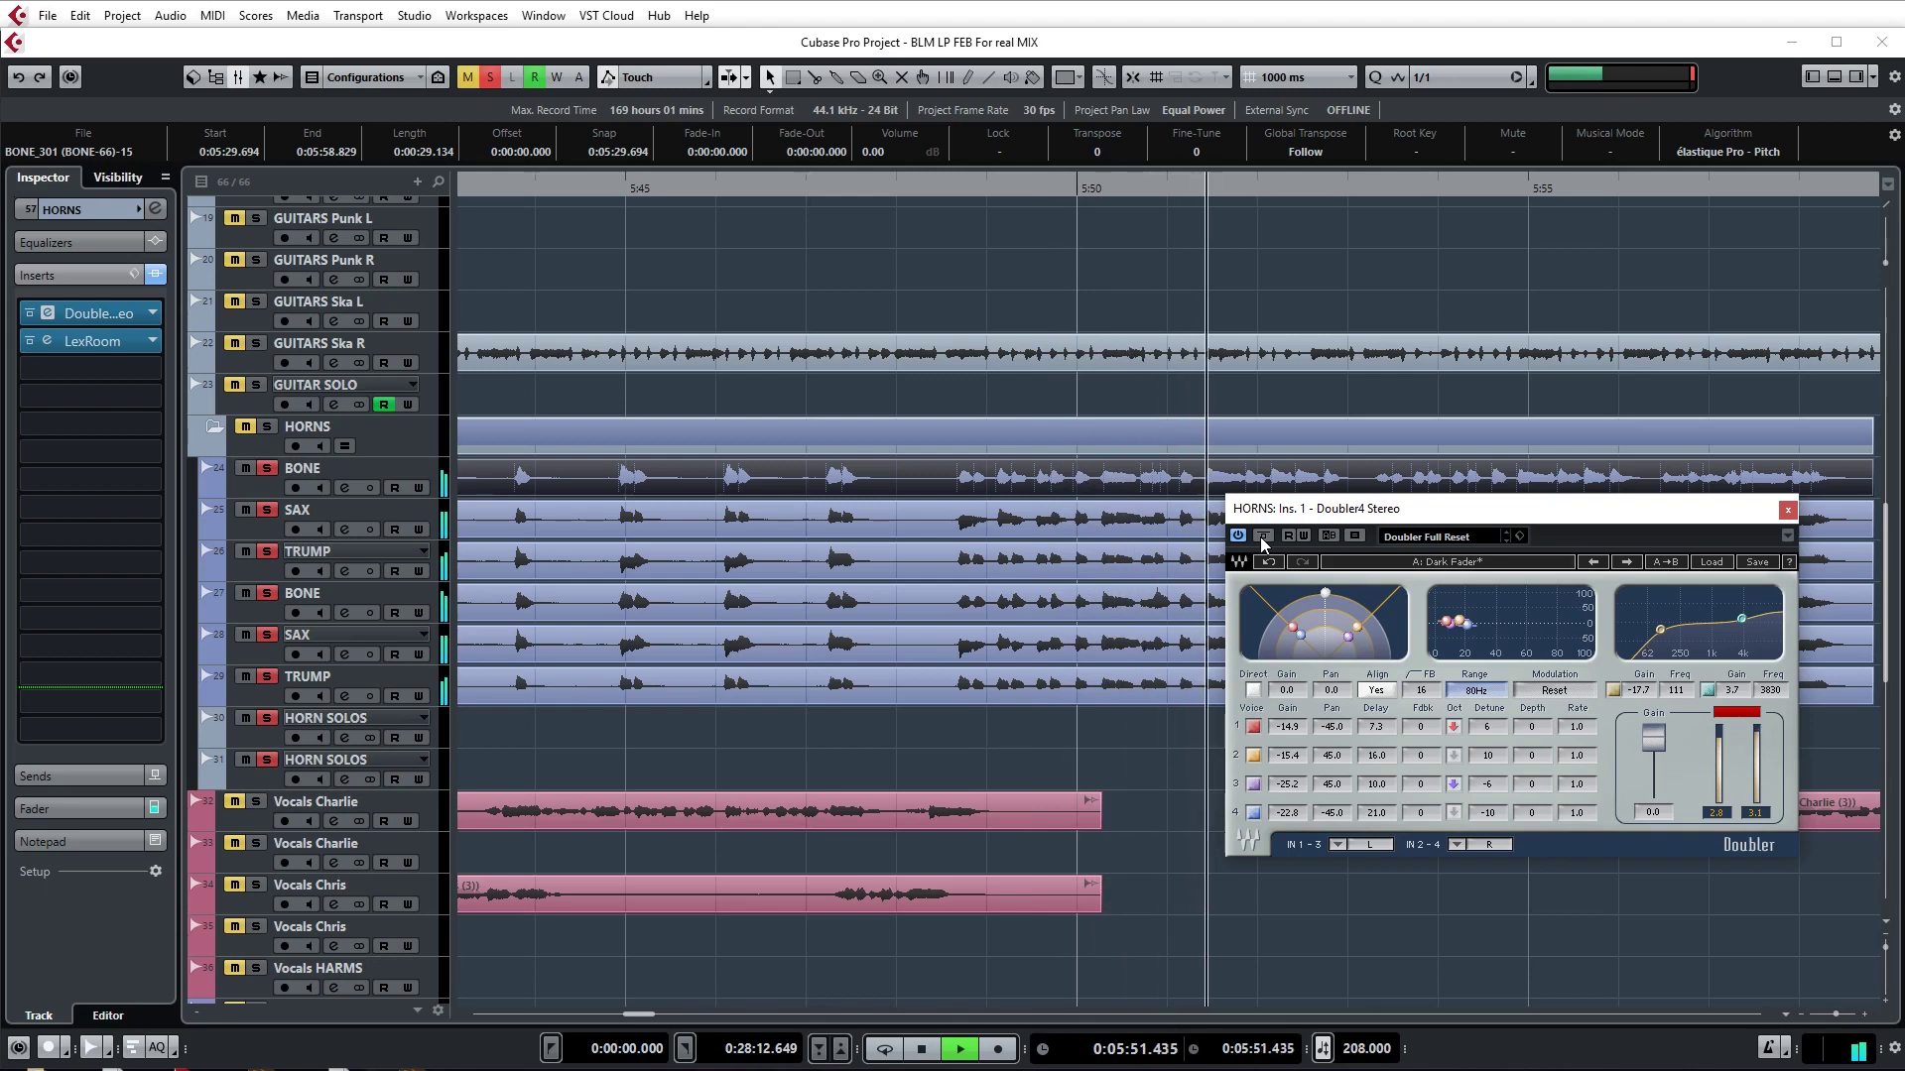
pyautogui.press('space')
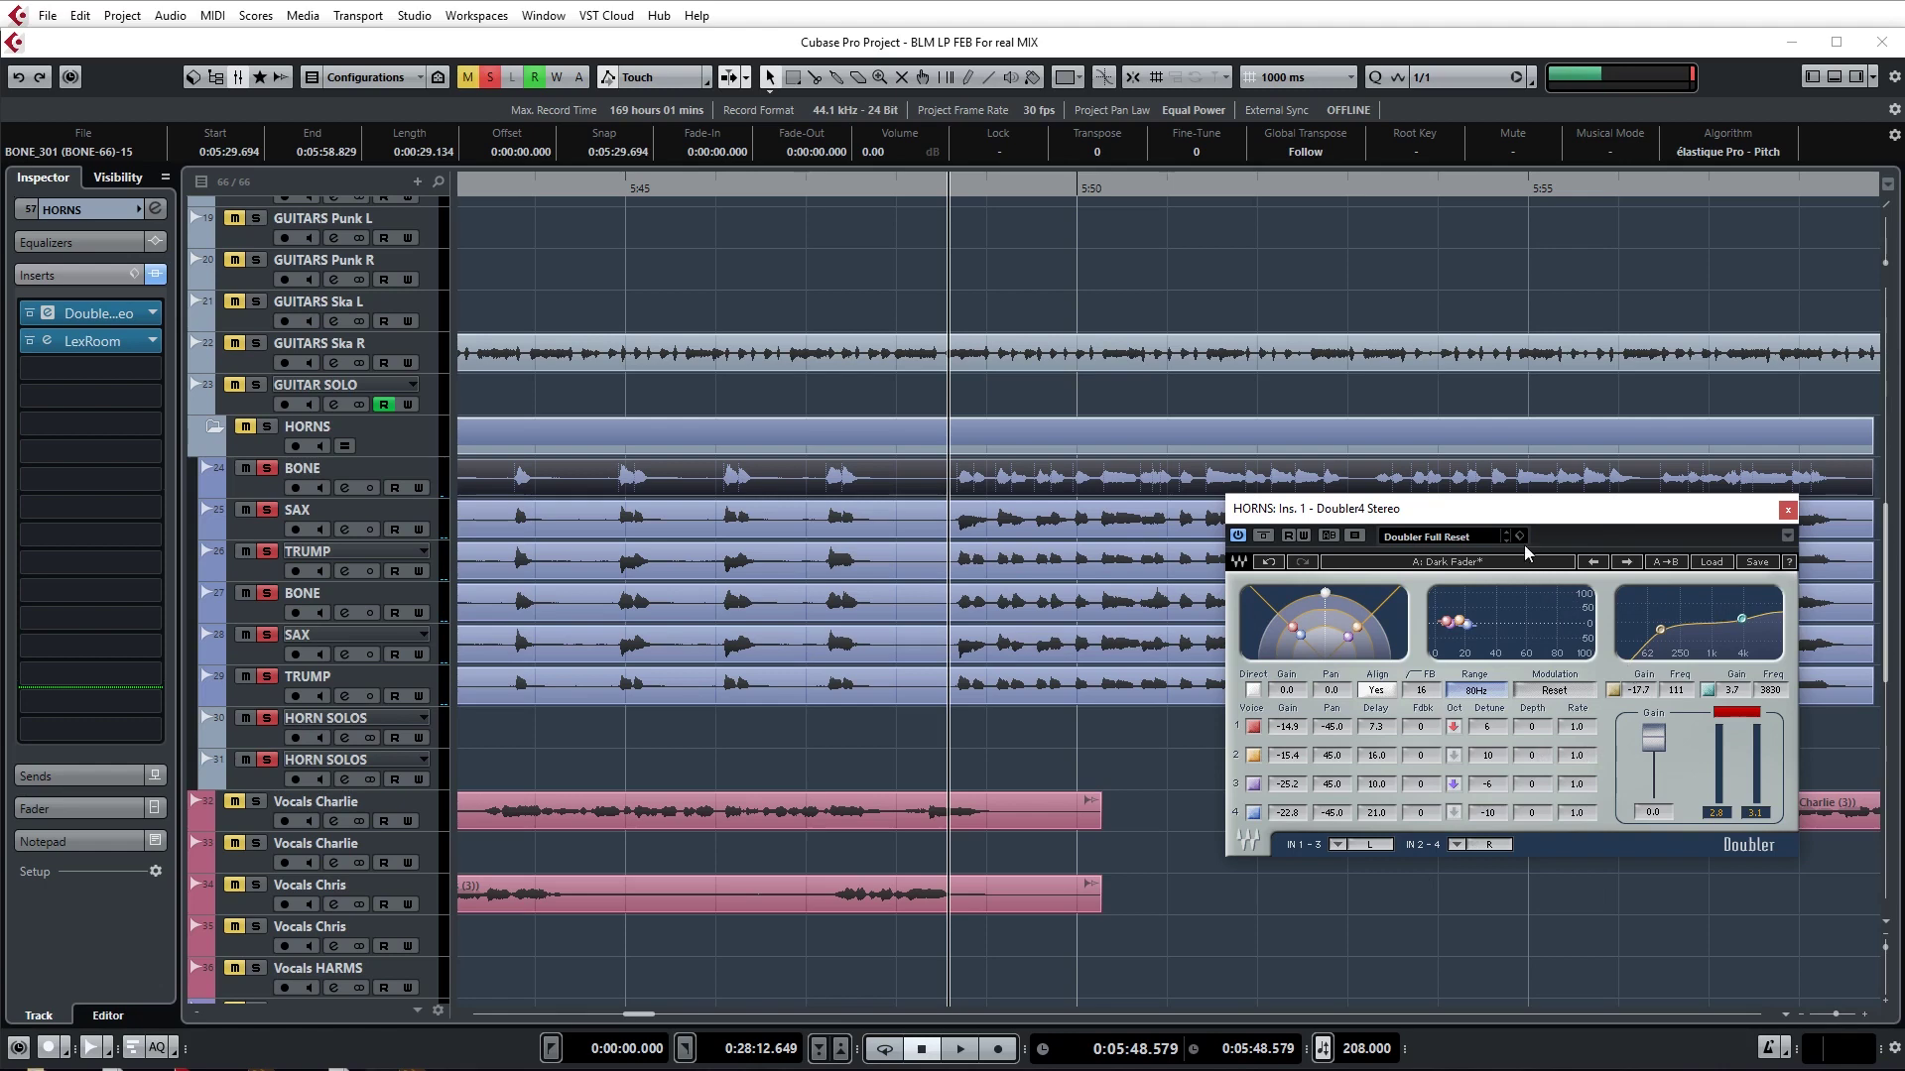
pyautogui.moveTo(1505, 513); pyautogui.dragTo(1493, 586)
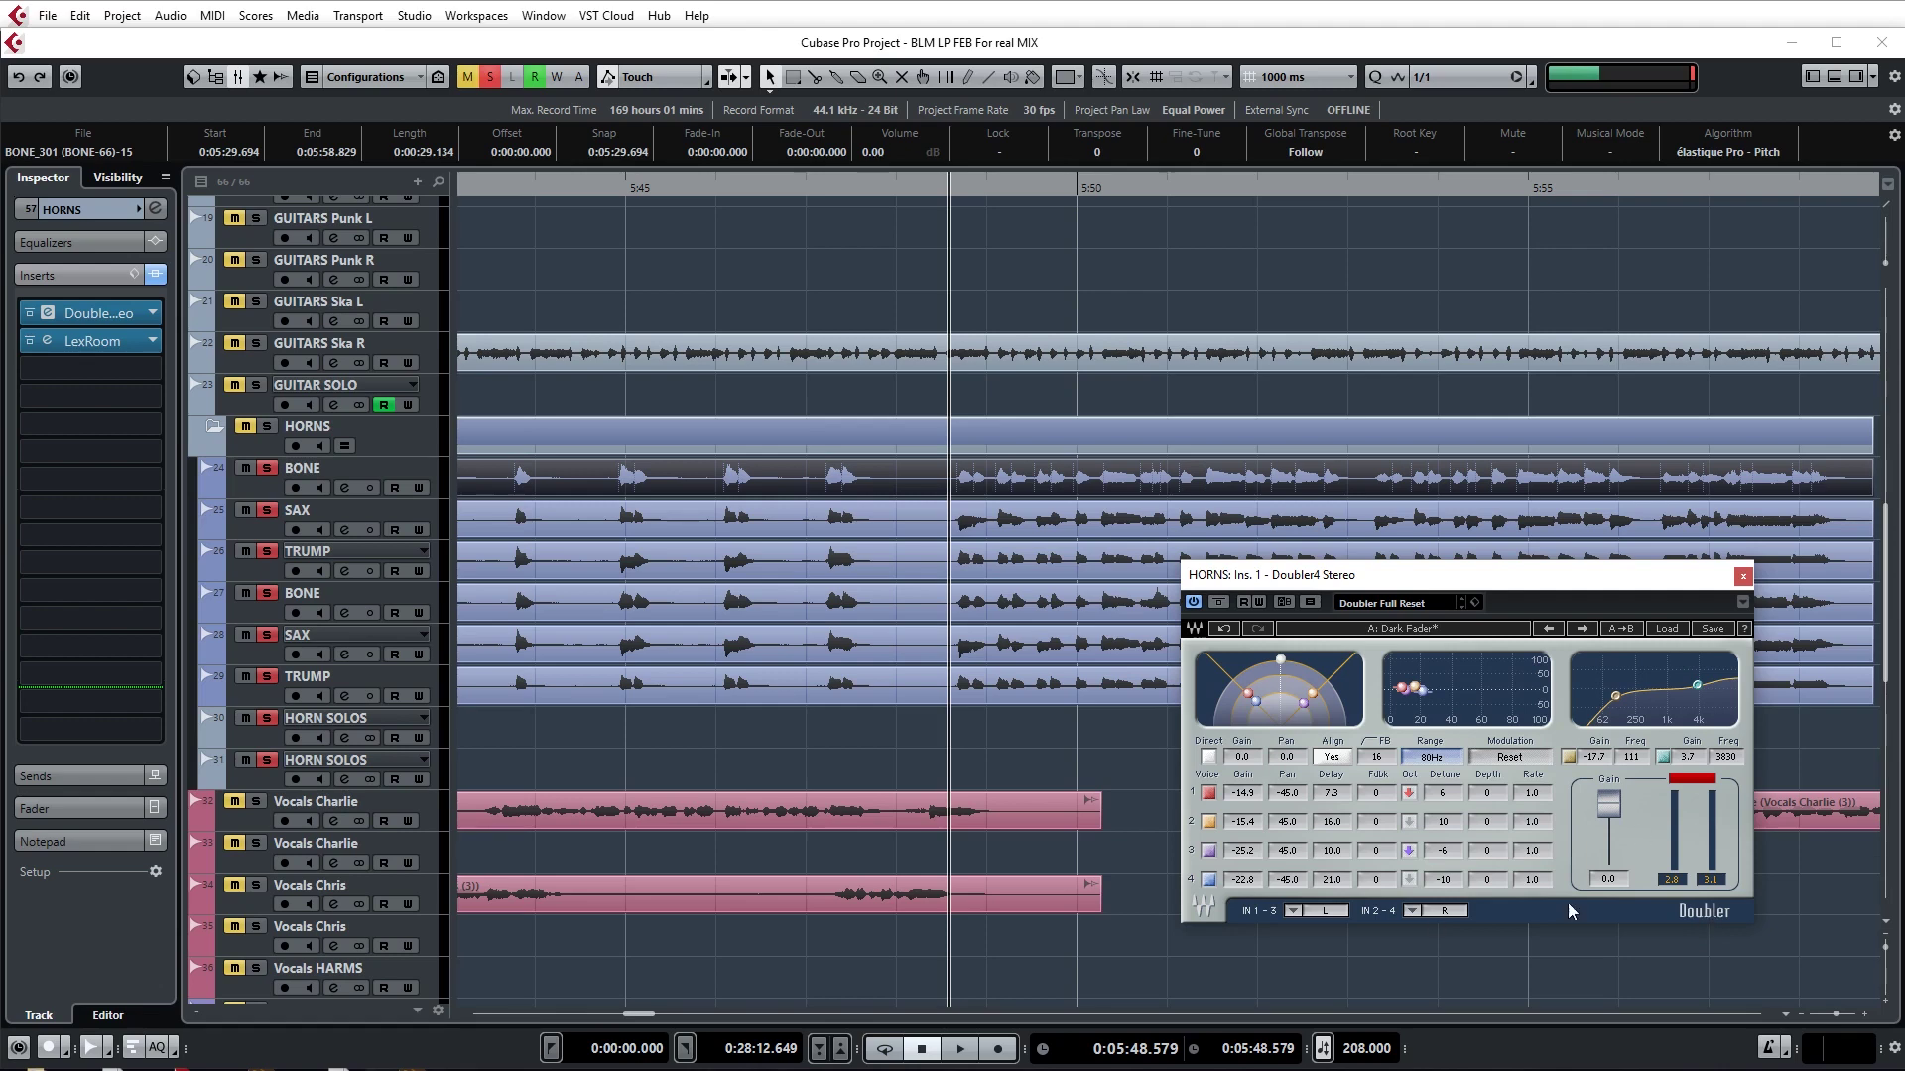
pyautogui.click(1290, 828)
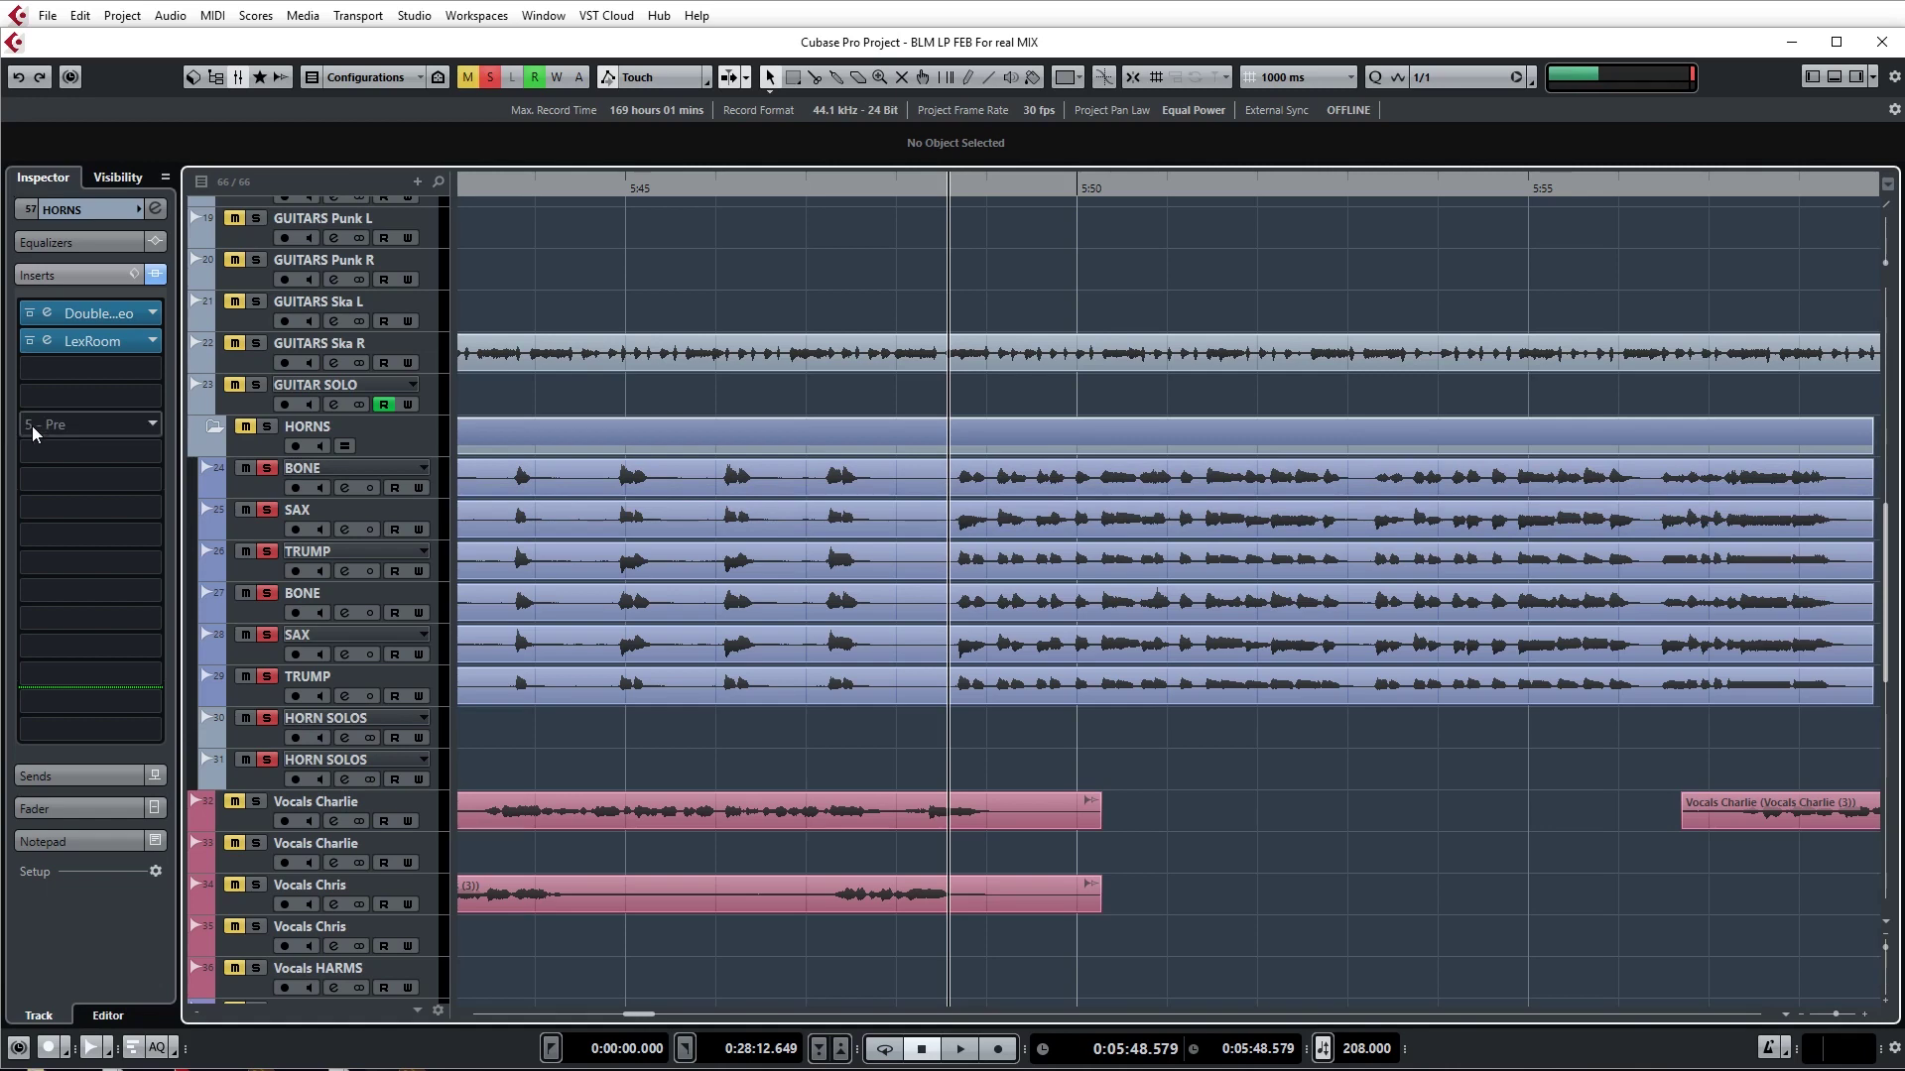
# - Open LexRoom in the HORNS group's second insert and set the playback position to about 5:48.576
pyautogui.click(47, 340)
pyautogui.click(46, 341)
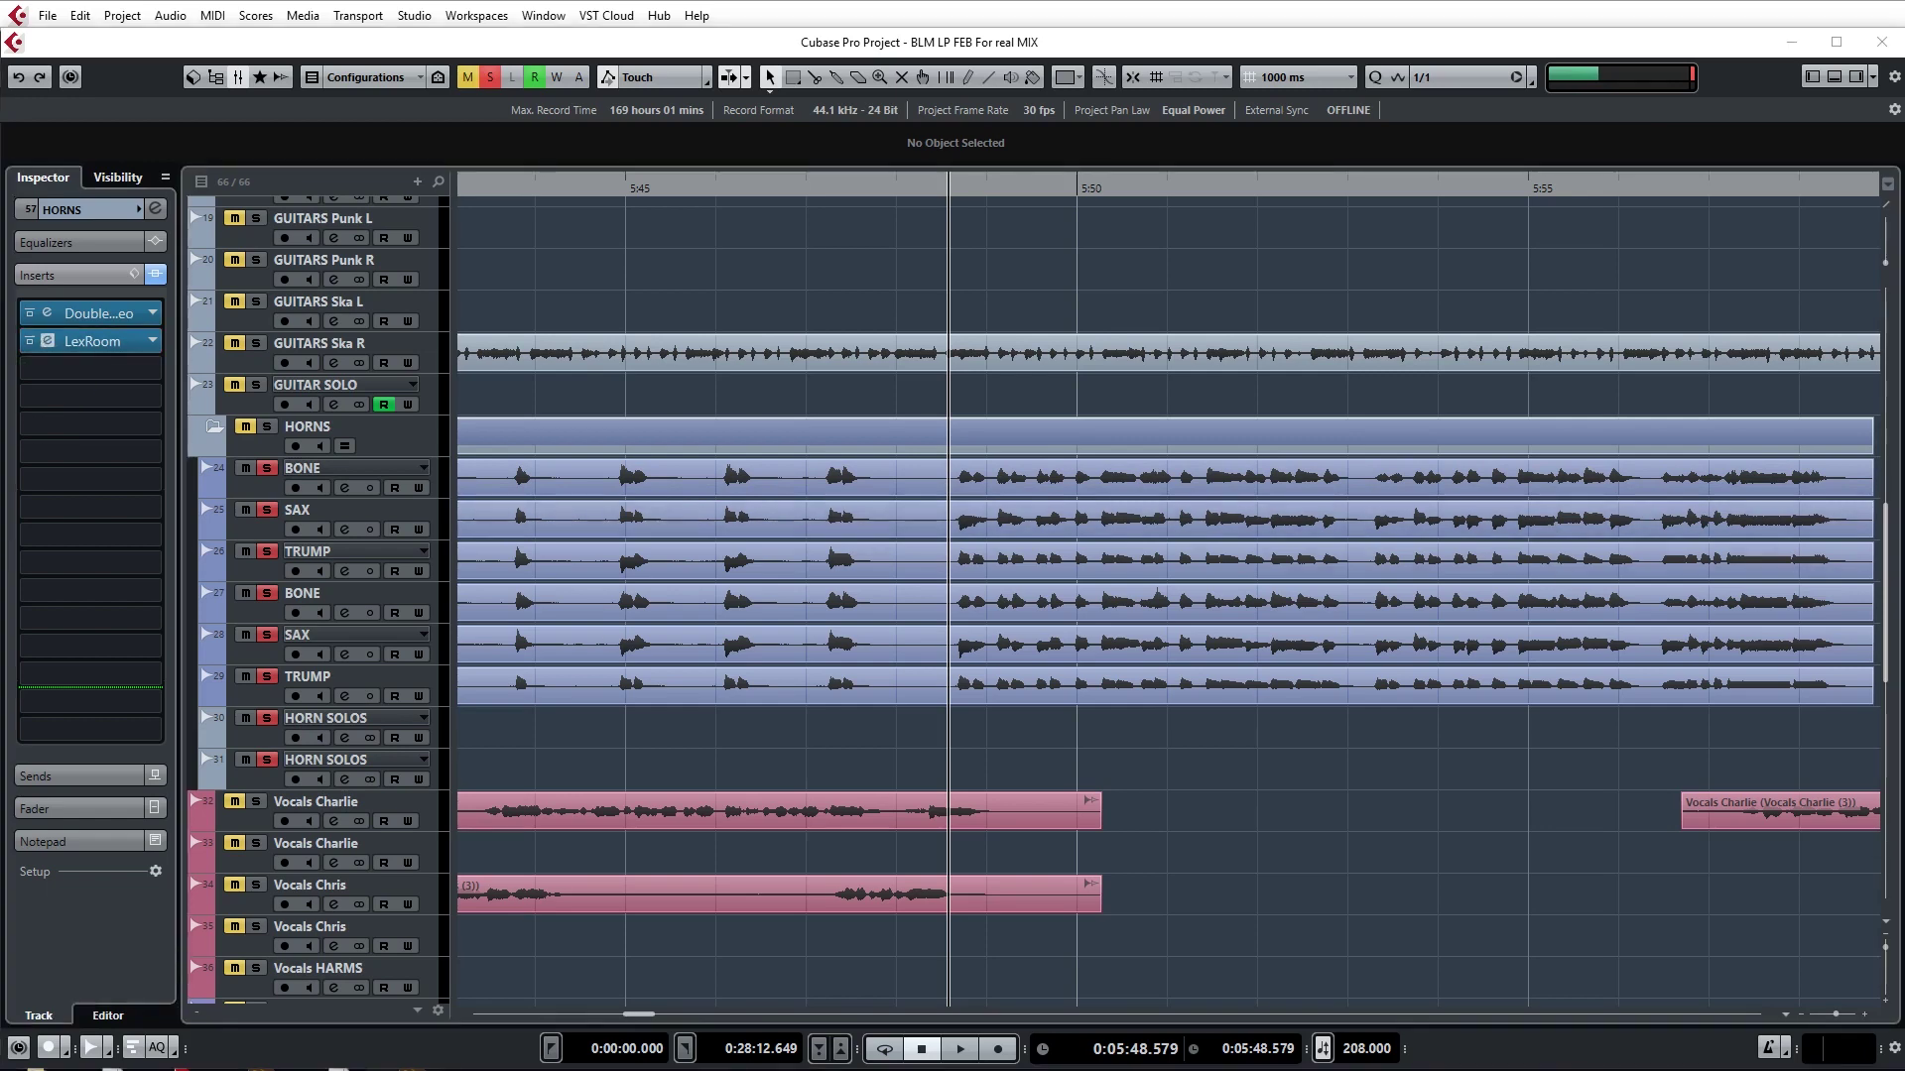
pyautogui.moveTo(1304, 386); pyautogui.dragTo(1351, 405)
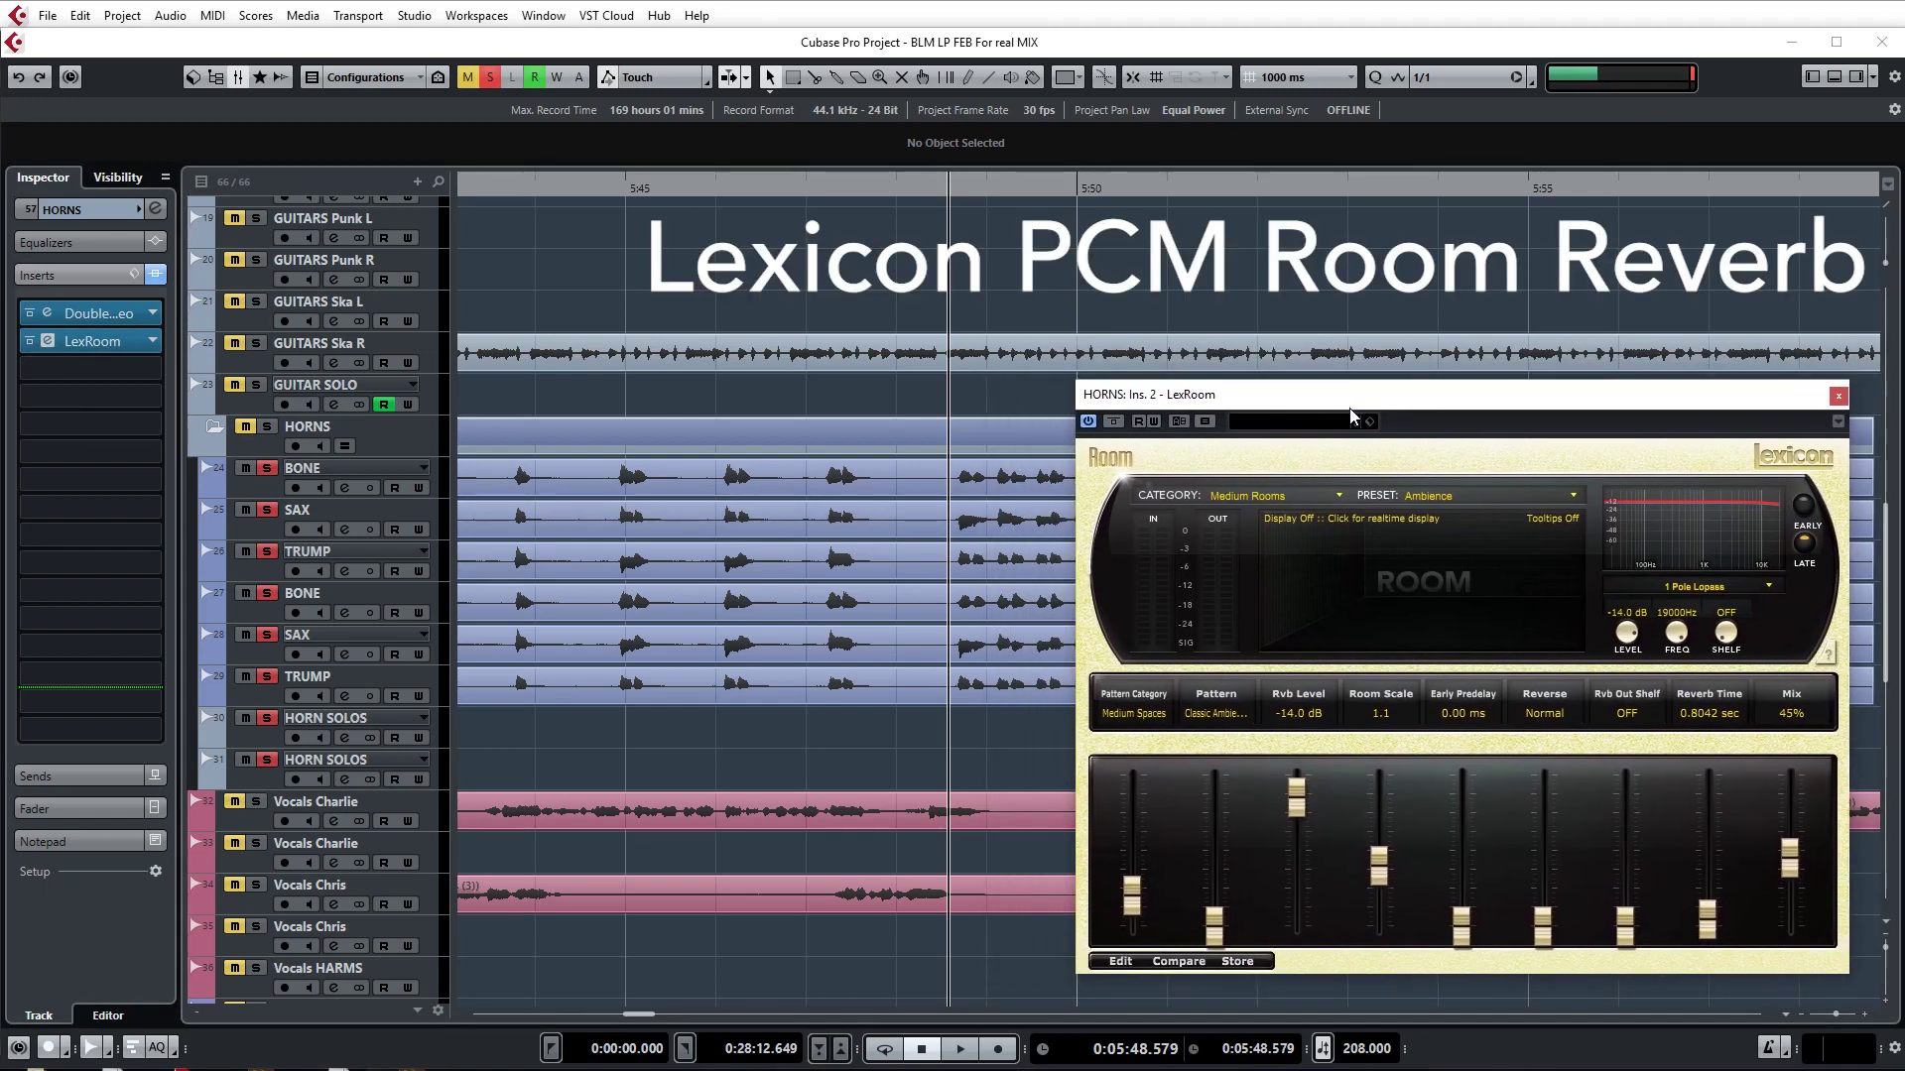
pyautogui.moveTo(937, 187); pyautogui.dragTo(960, 191)
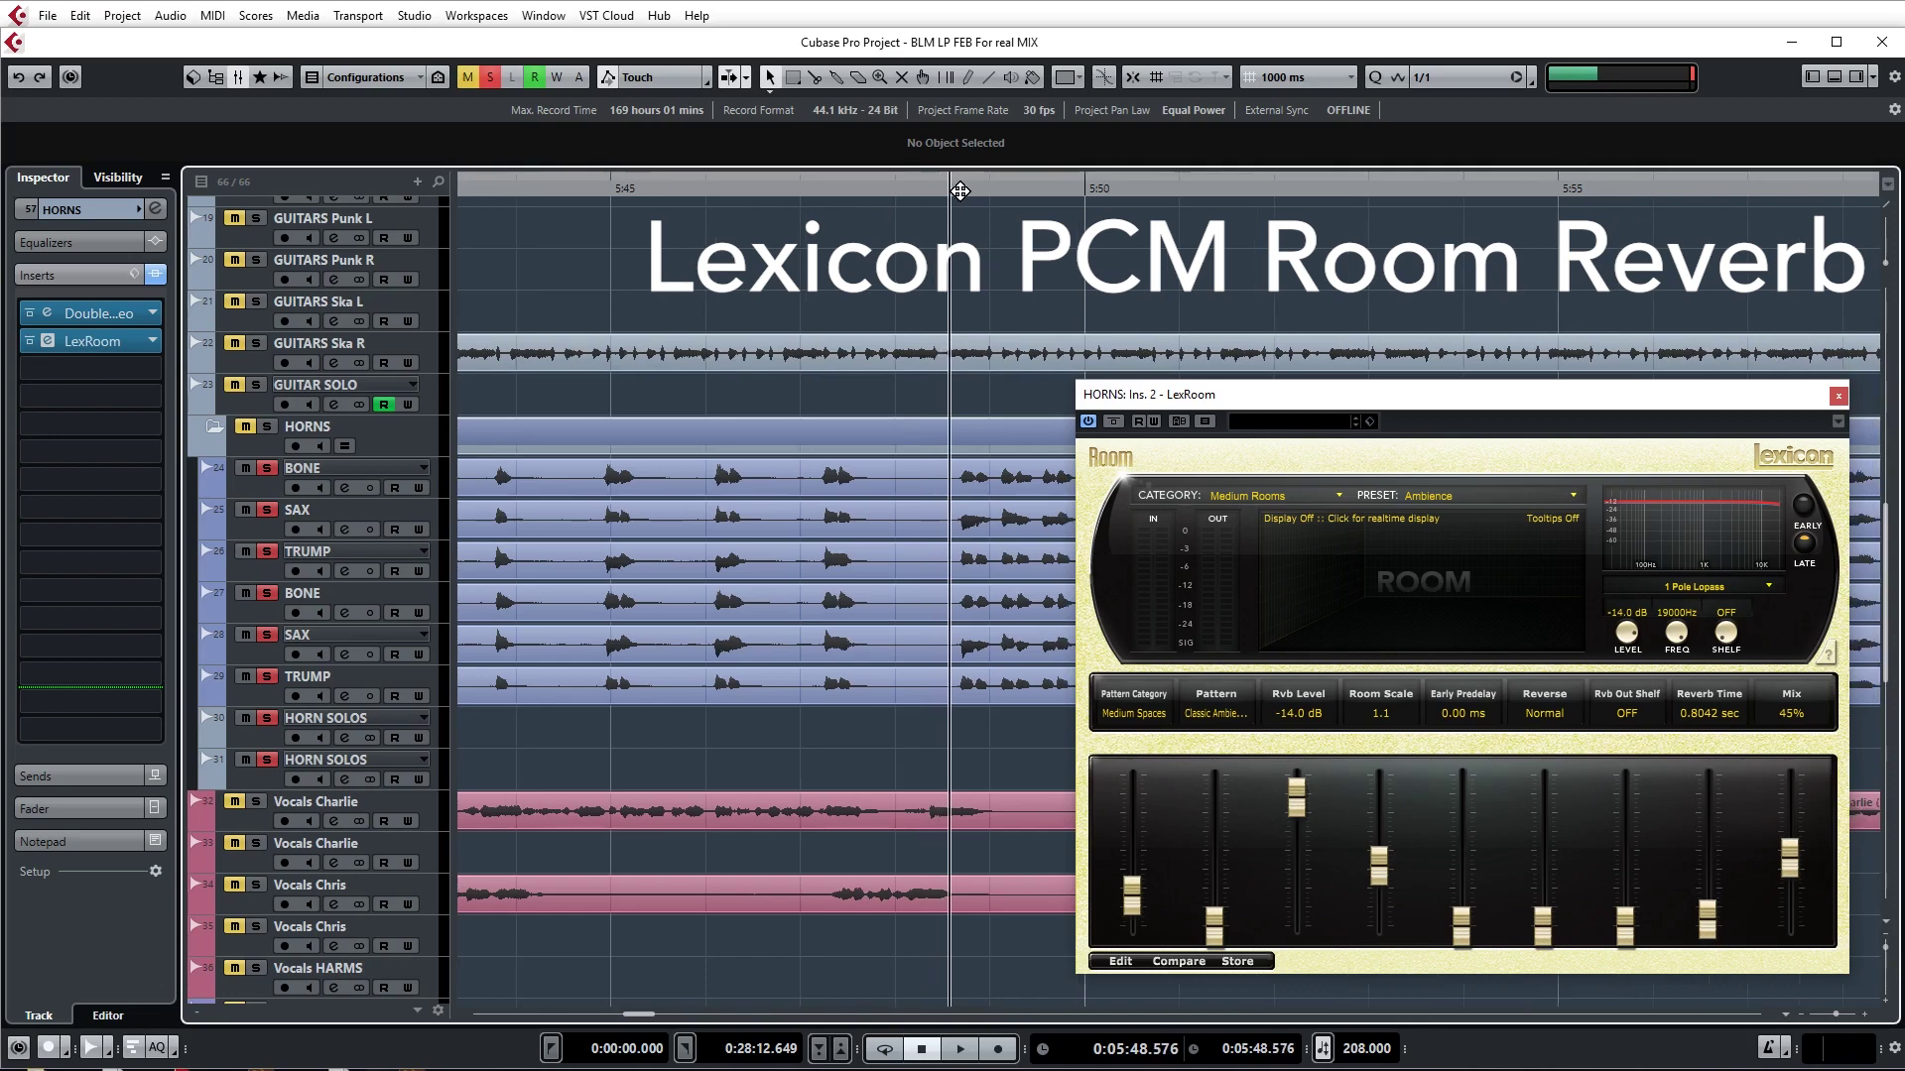
pyautogui.moveTo(1295, 404); pyautogui.dragTo(1337, 489)
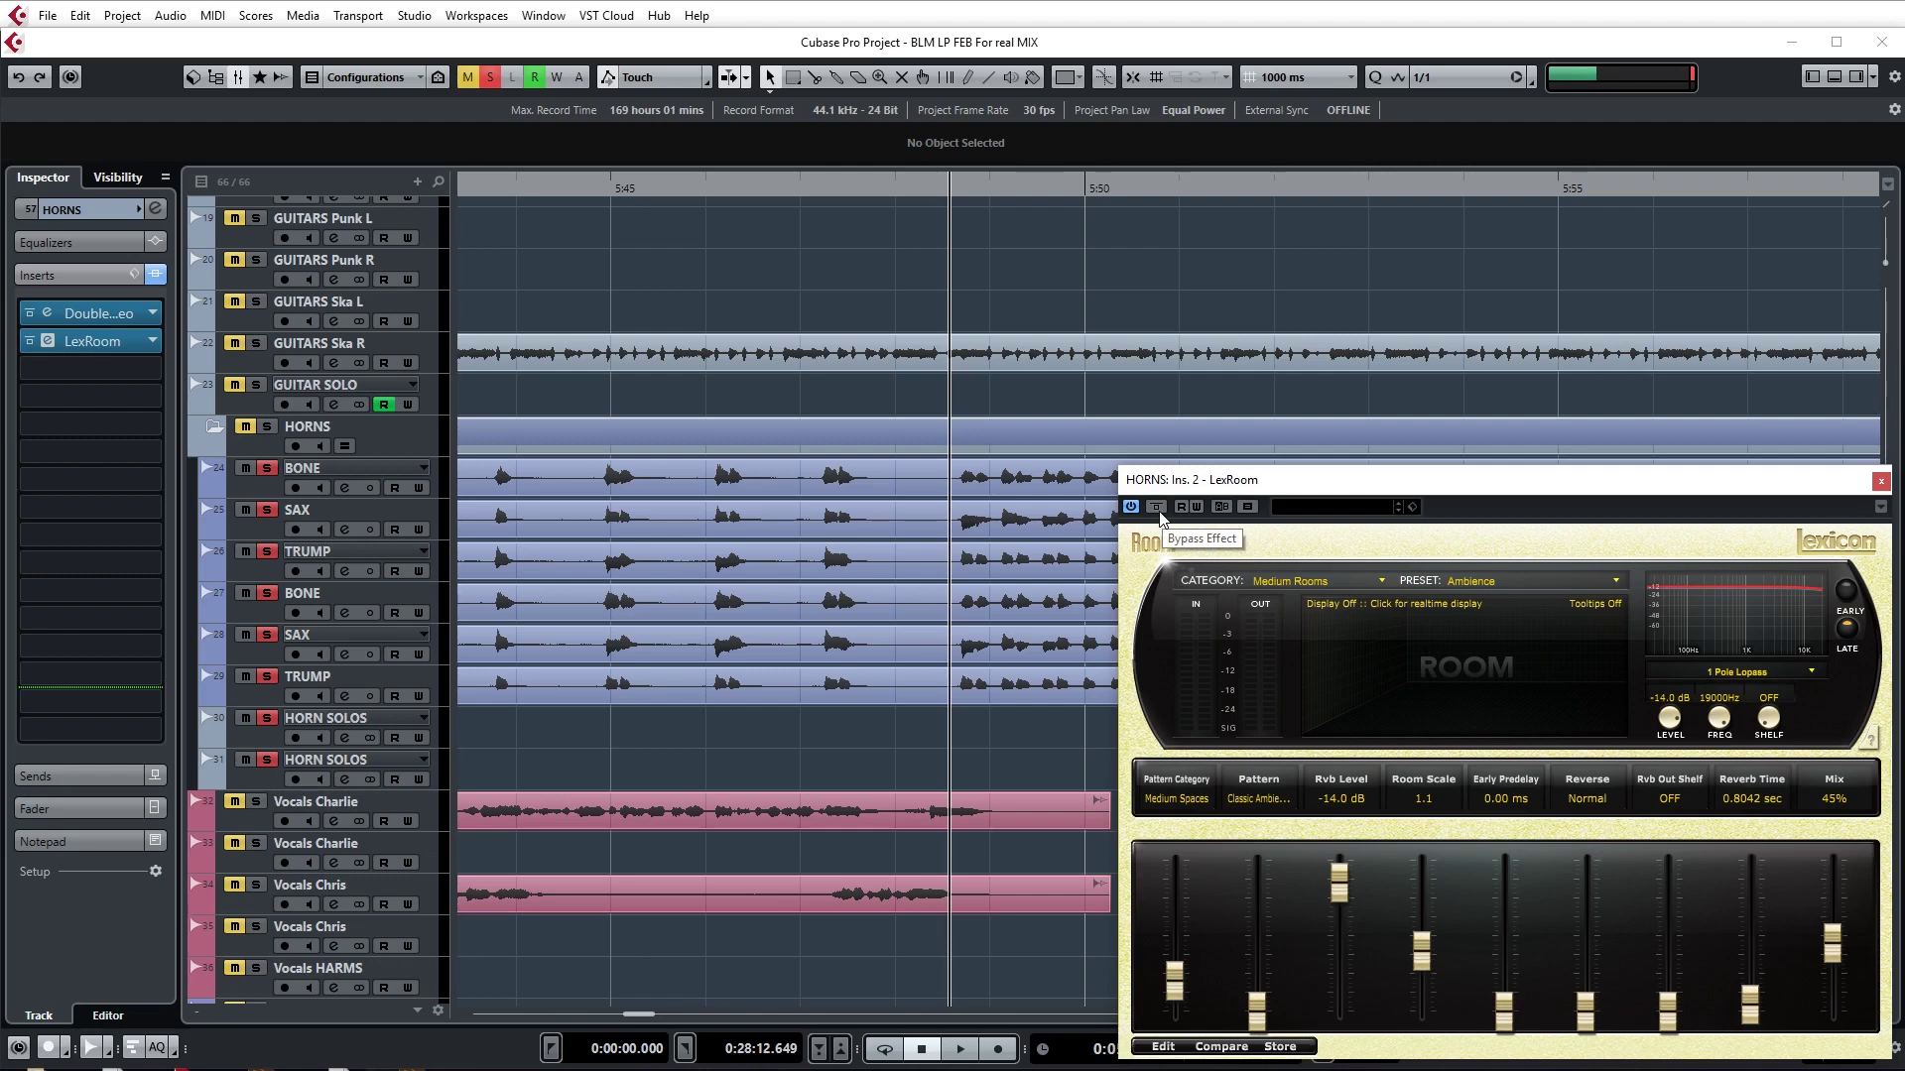
# - Play the soloed horn phrase with LexRoom active, bypassed and reactivated to compare the room reverb
pyautogui.press('space')
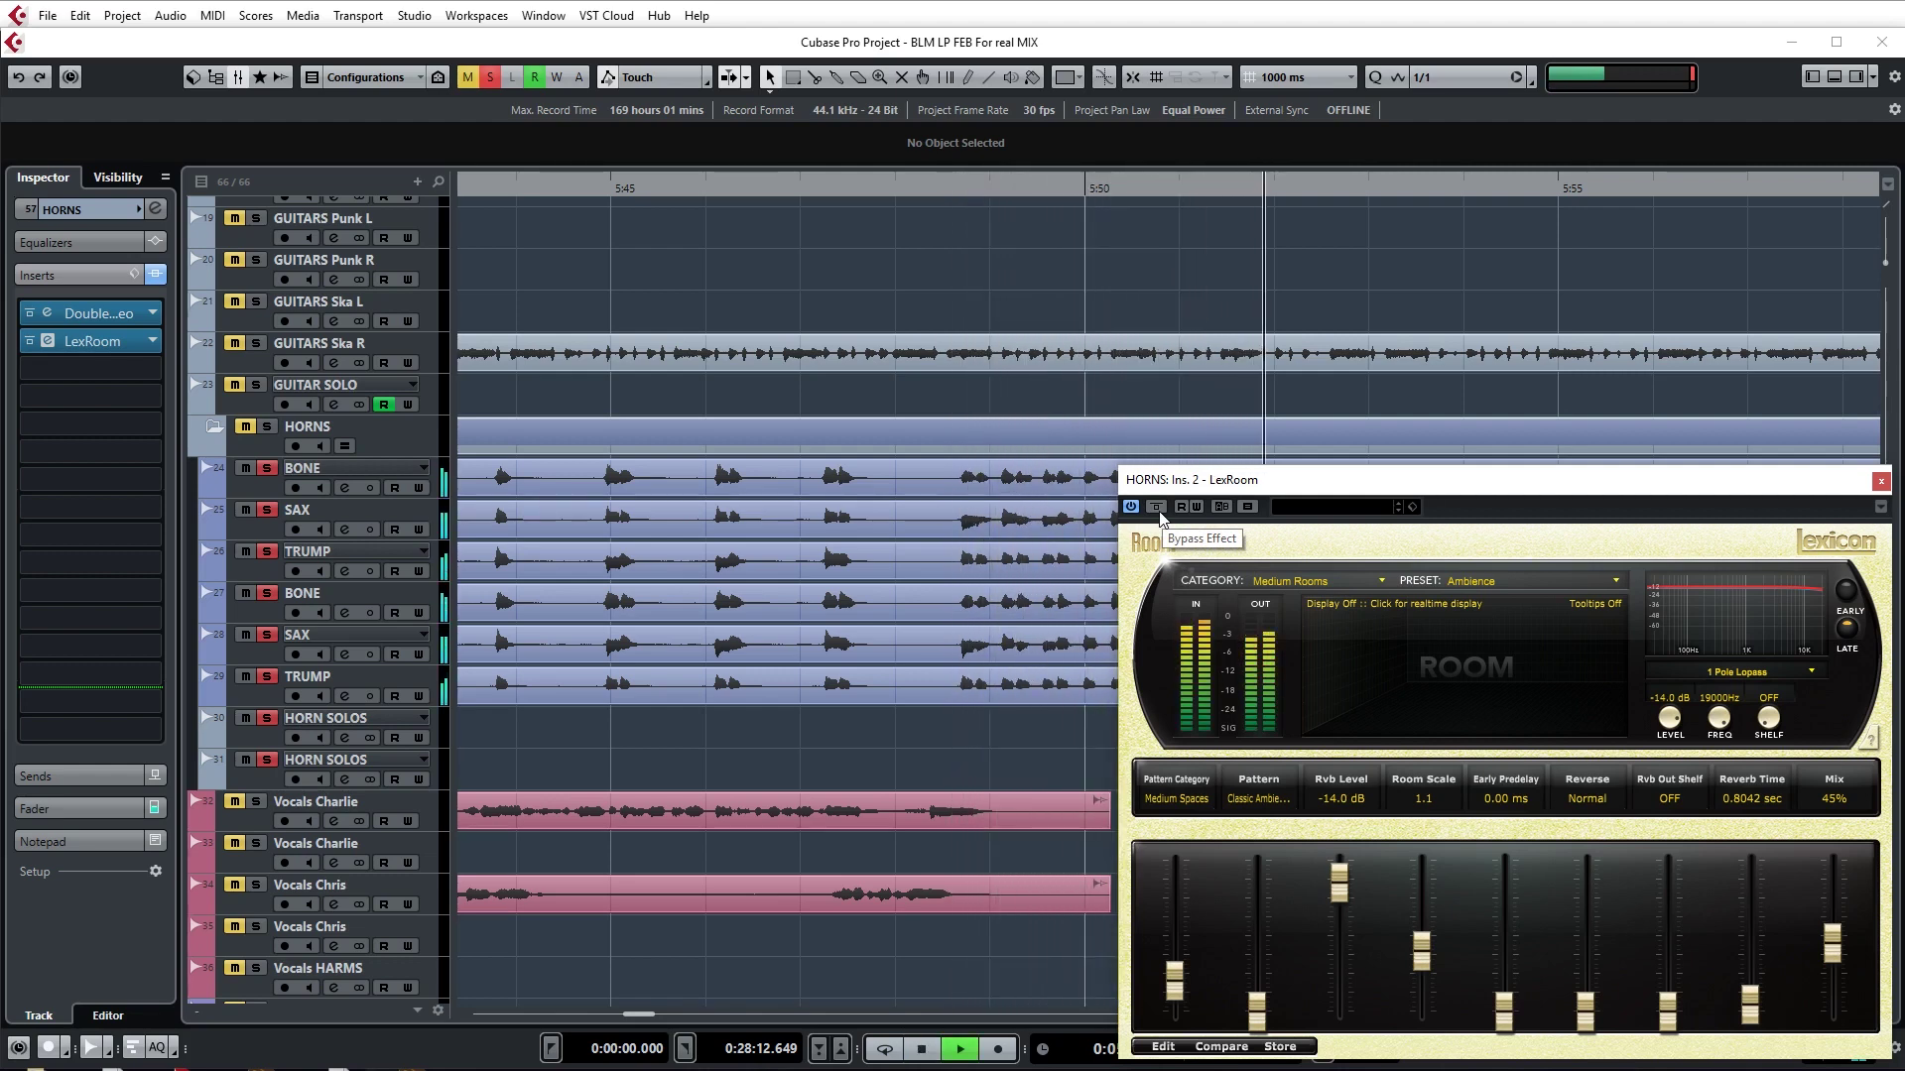
pyautogui.press('space')
pyautogui.click(1157, 509)
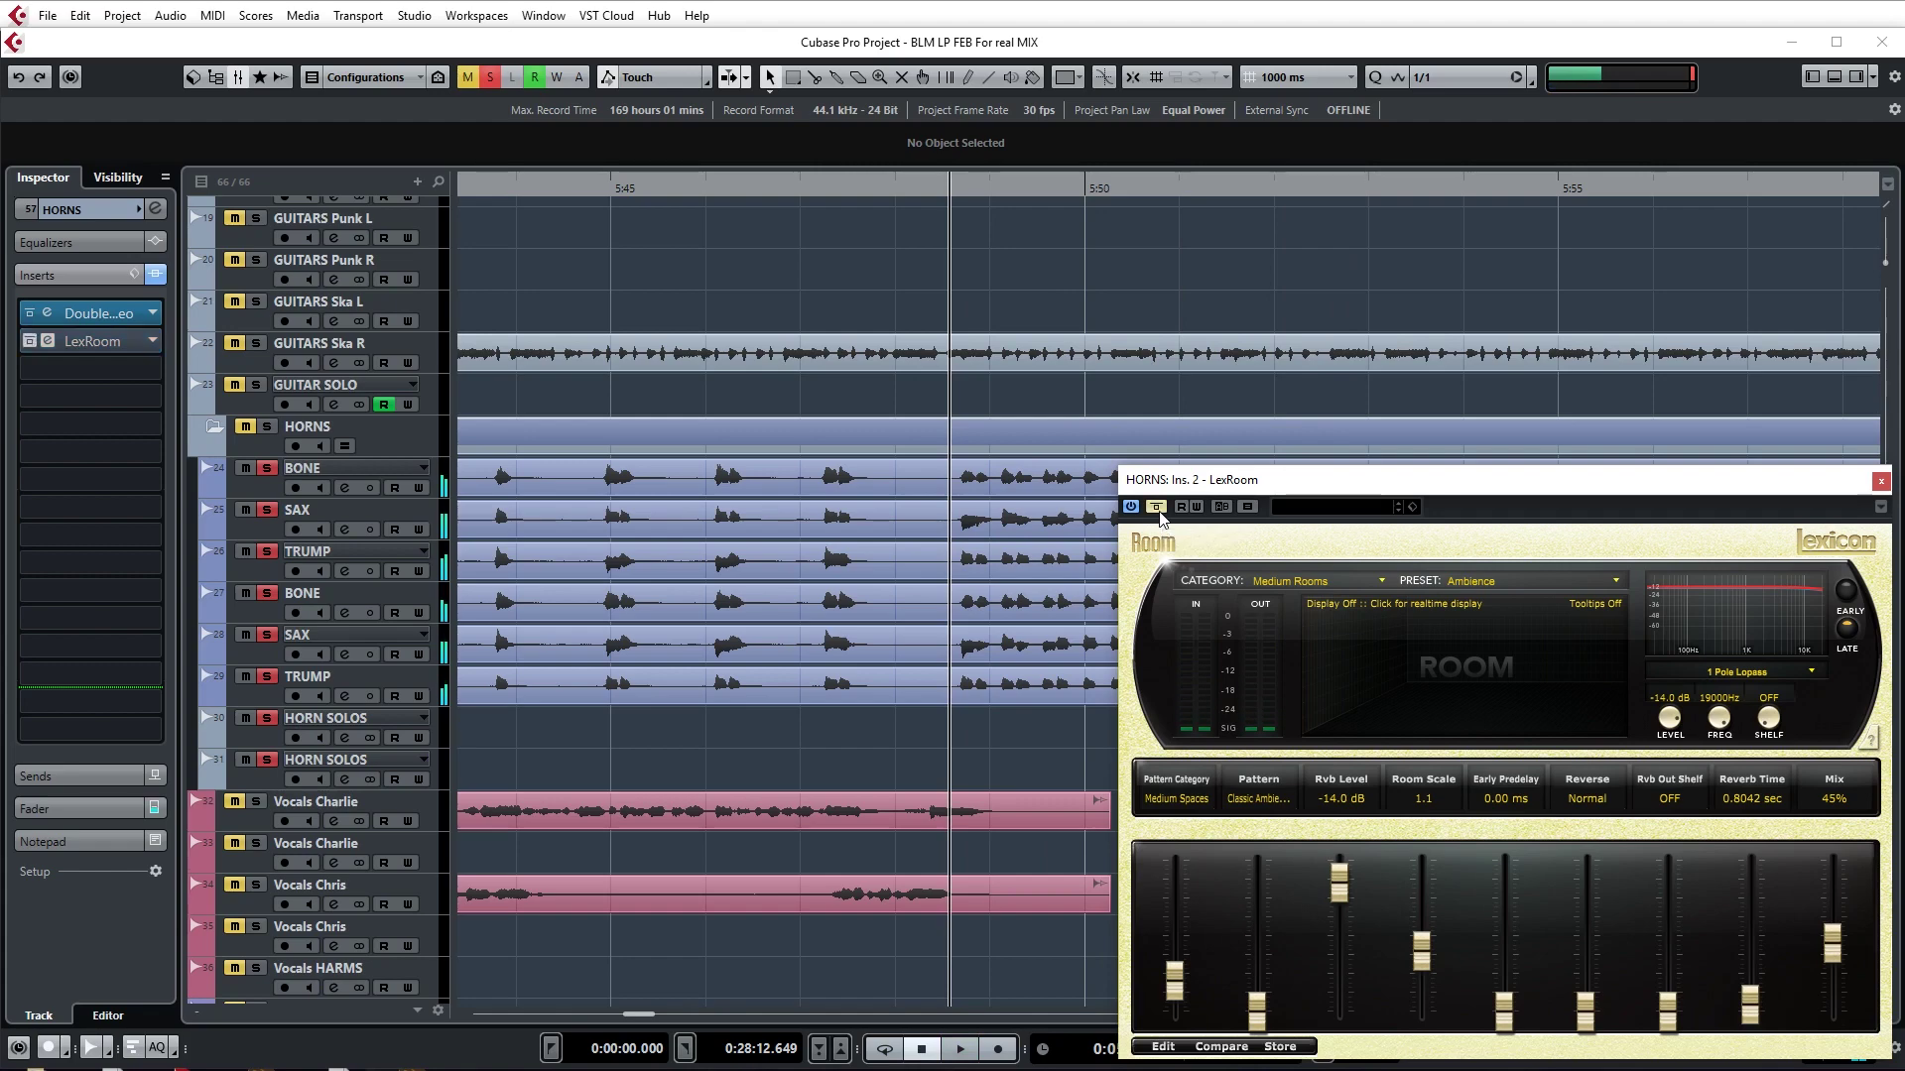
pyautogui.press('space')
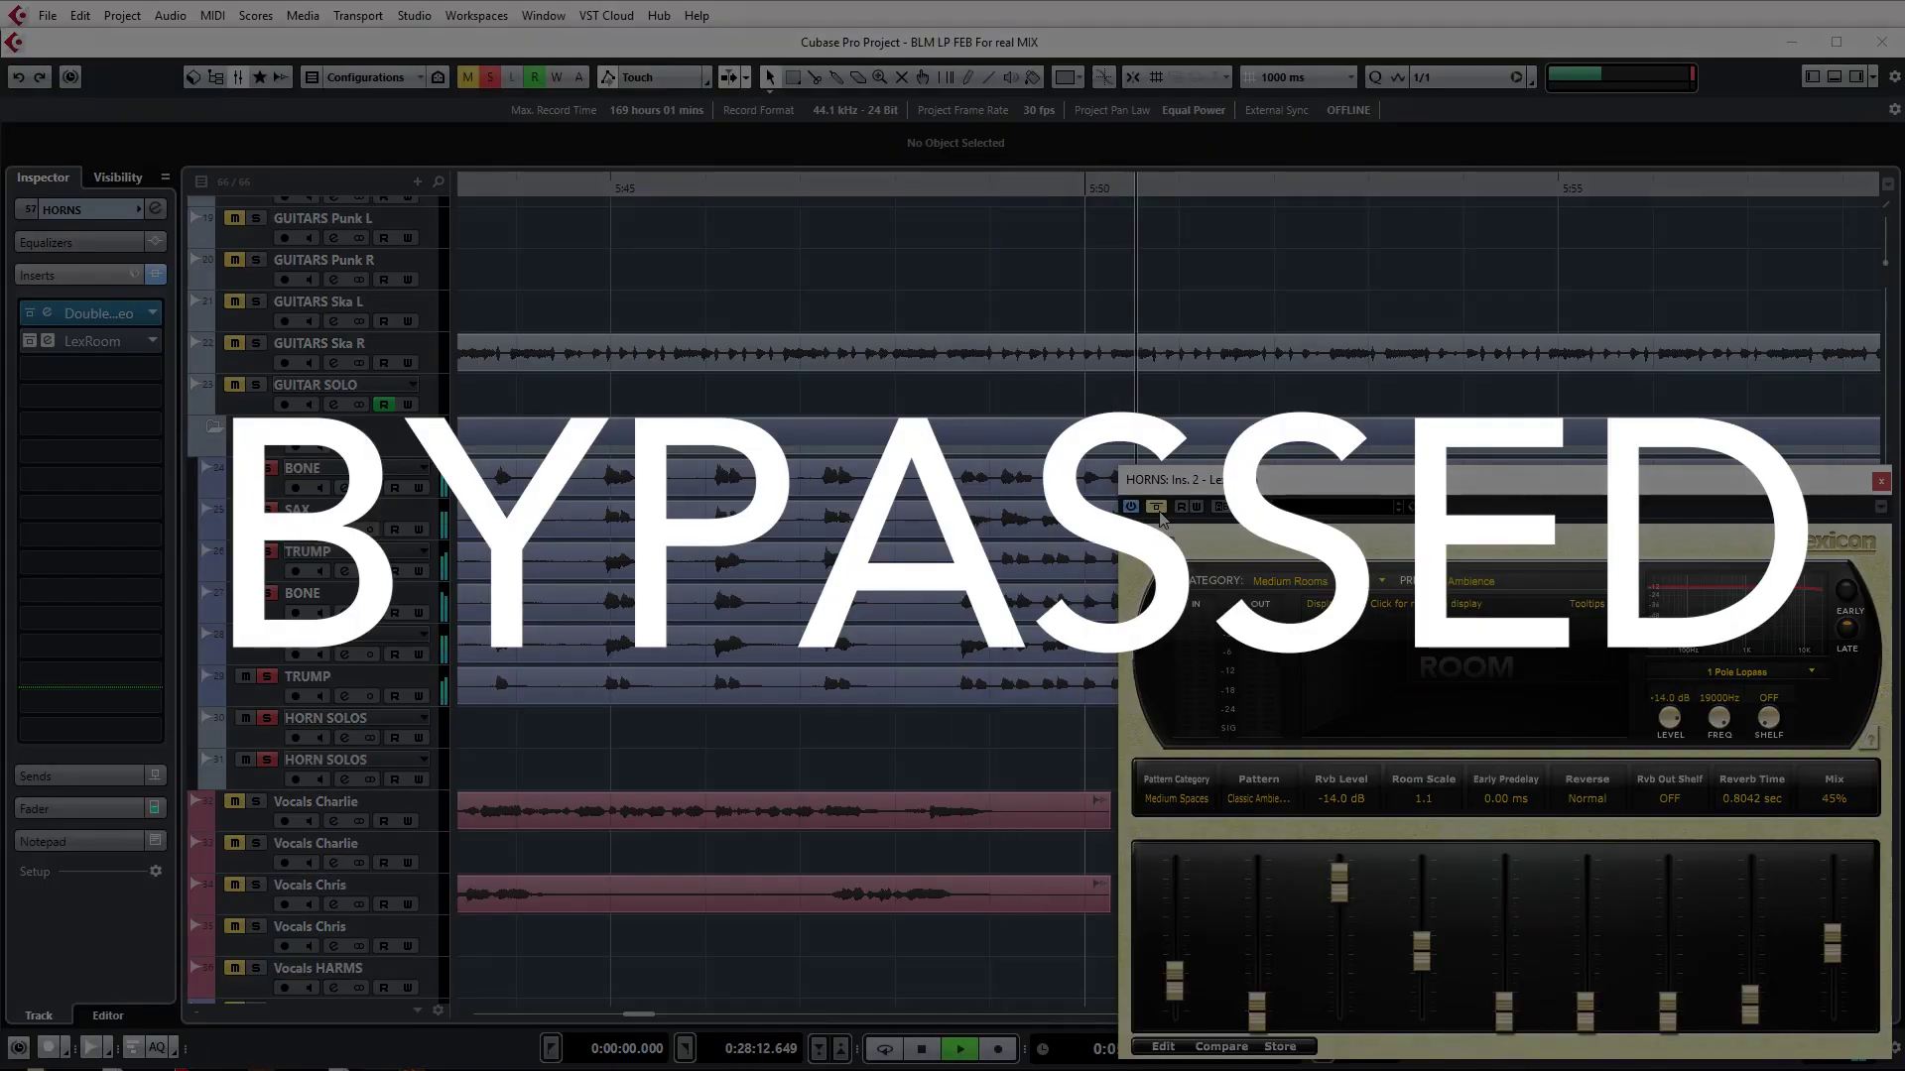
pyautogui.press('space')
pyautogui.click(1156, 508)
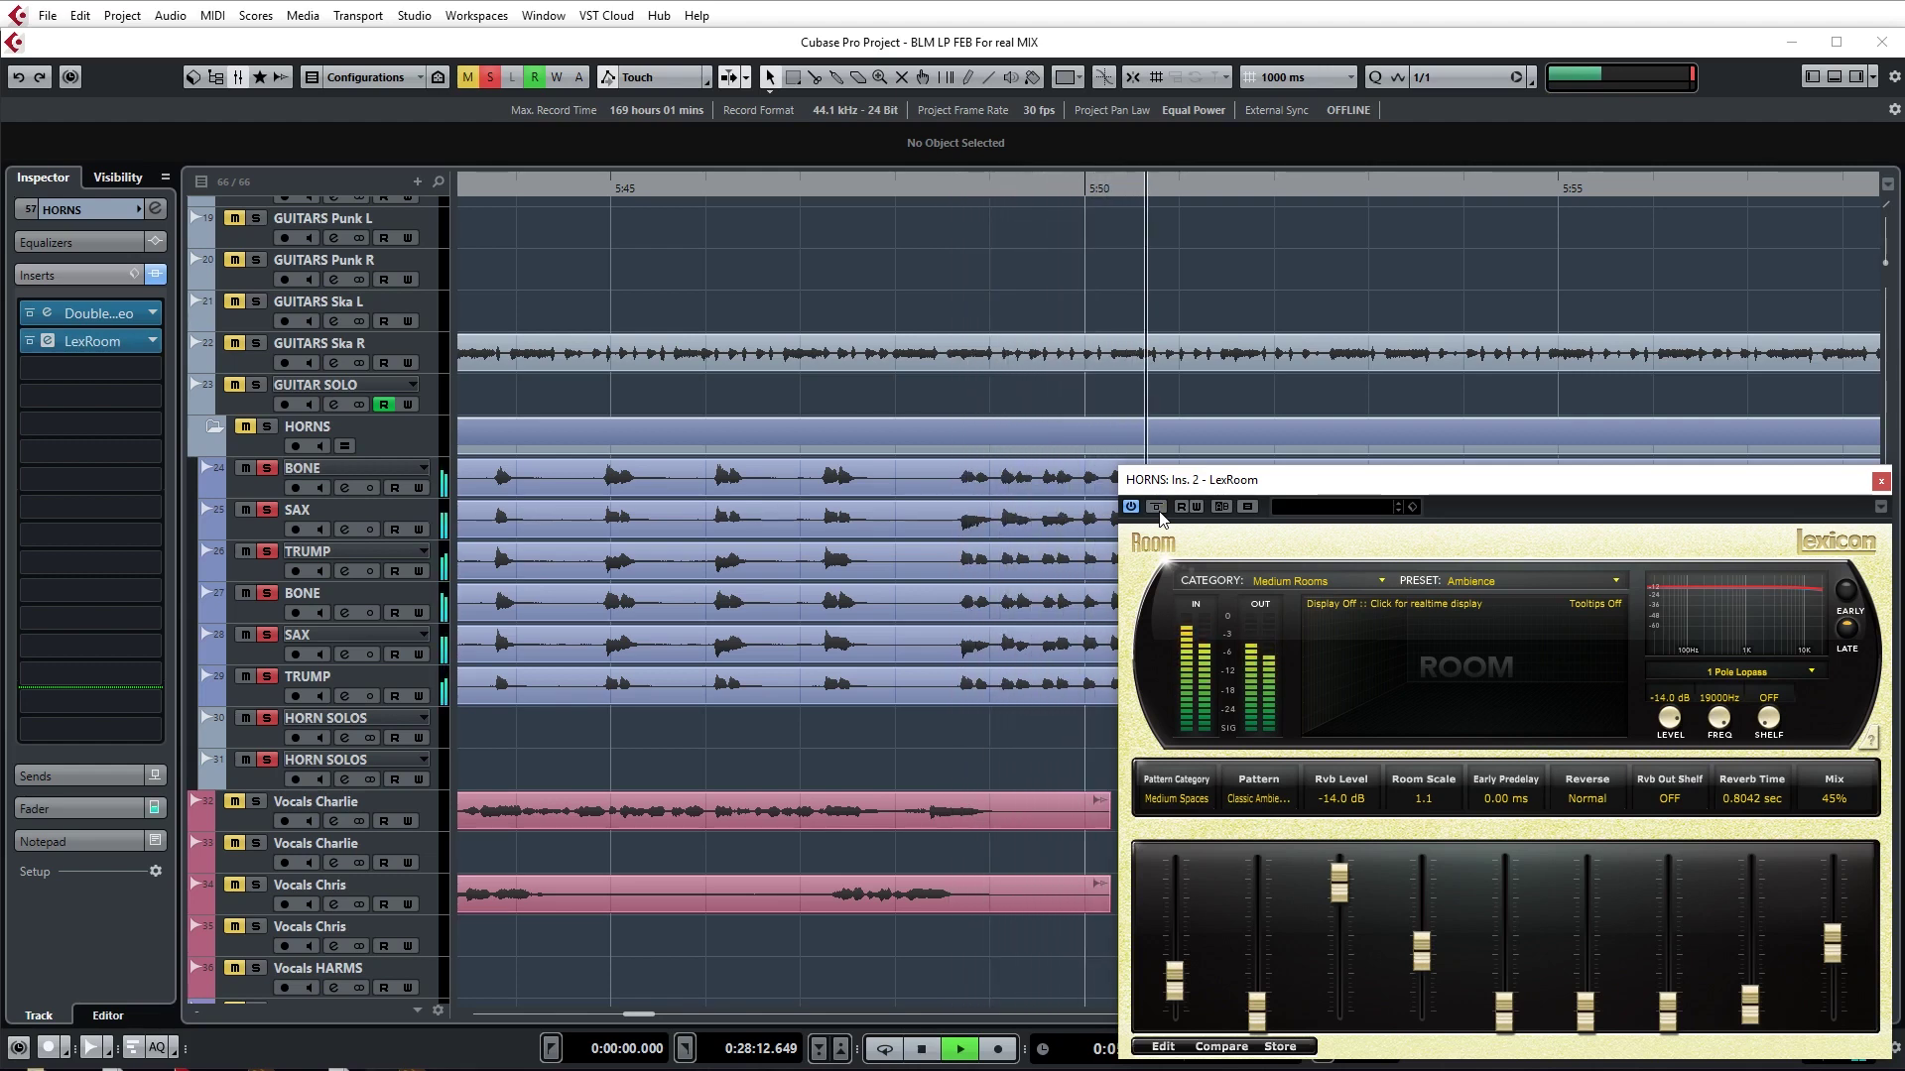
pyautogui.press('space')
# - Close LexRoom and deactivate solo on all tracks
pyautogui.click(1880, 483)
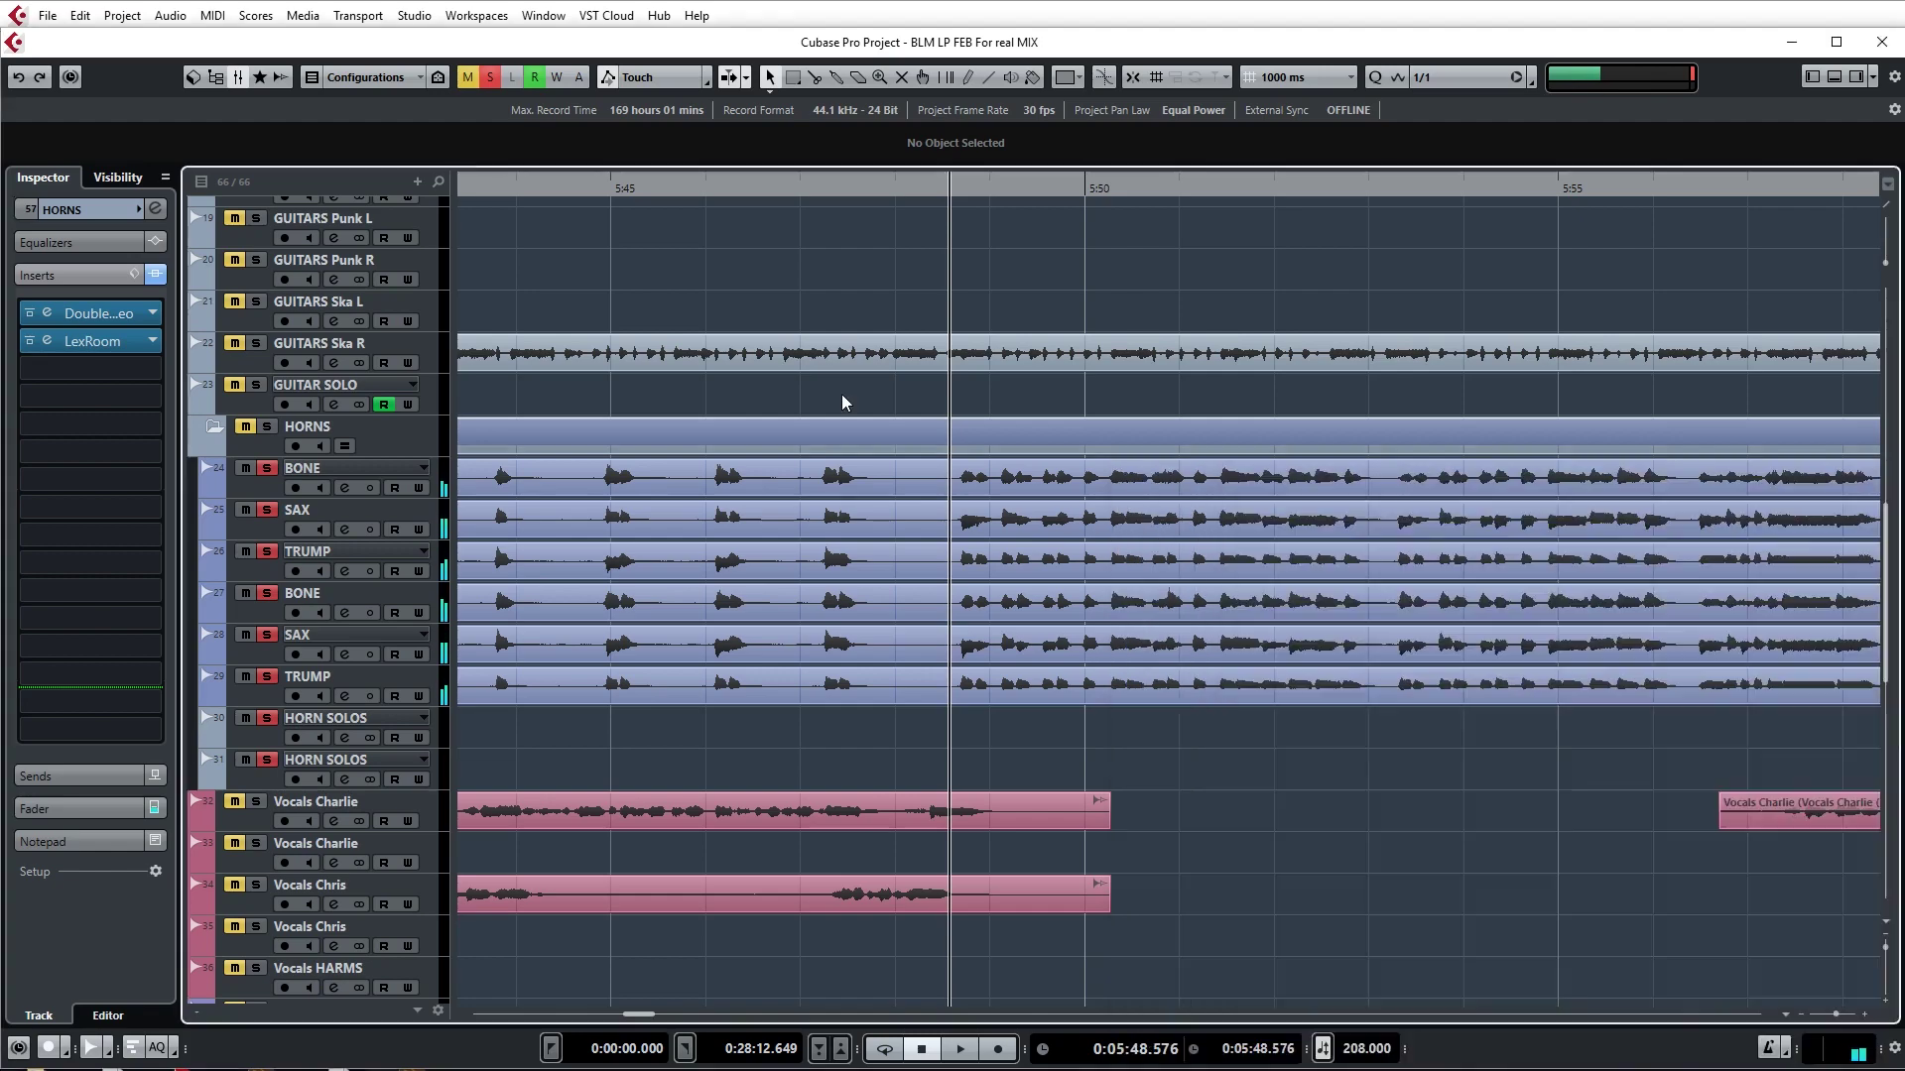
pyautogui.click(496, 81)
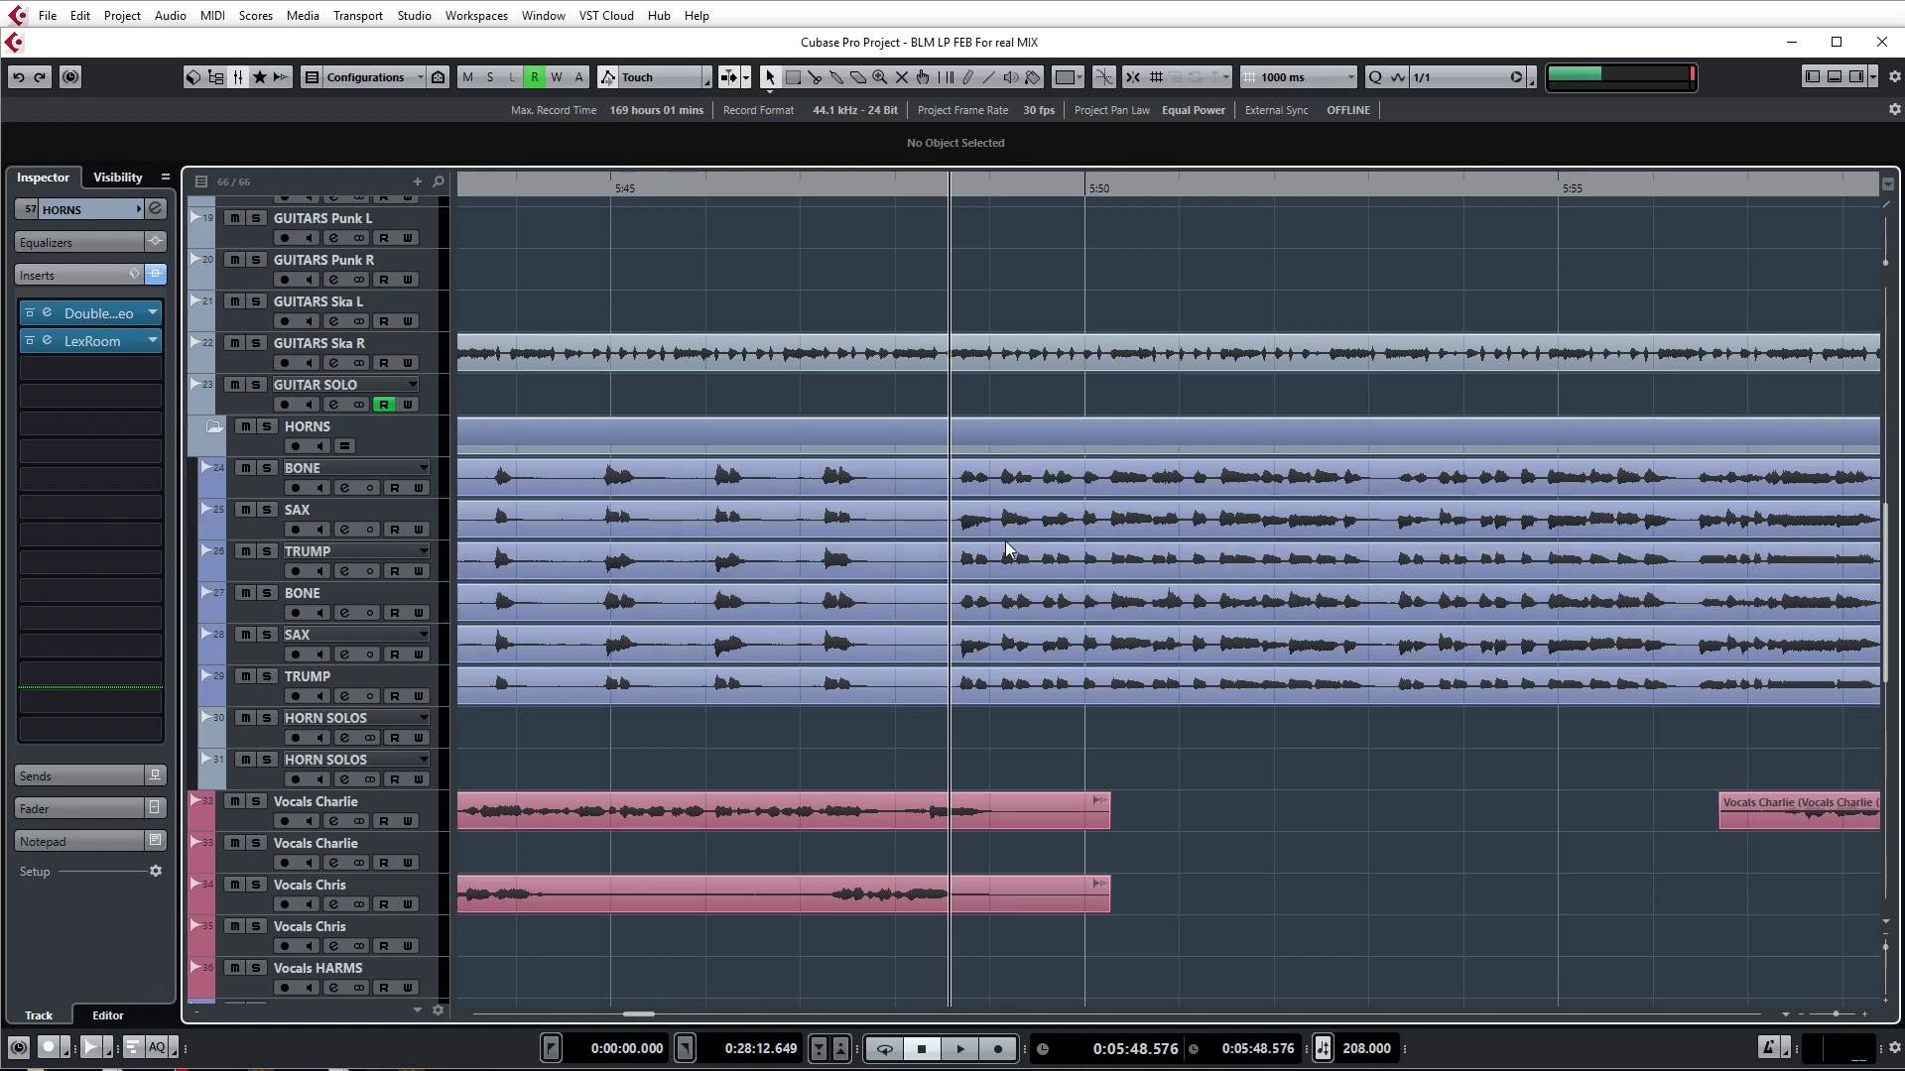
pyautogui.scroll(3, 1010, 552)
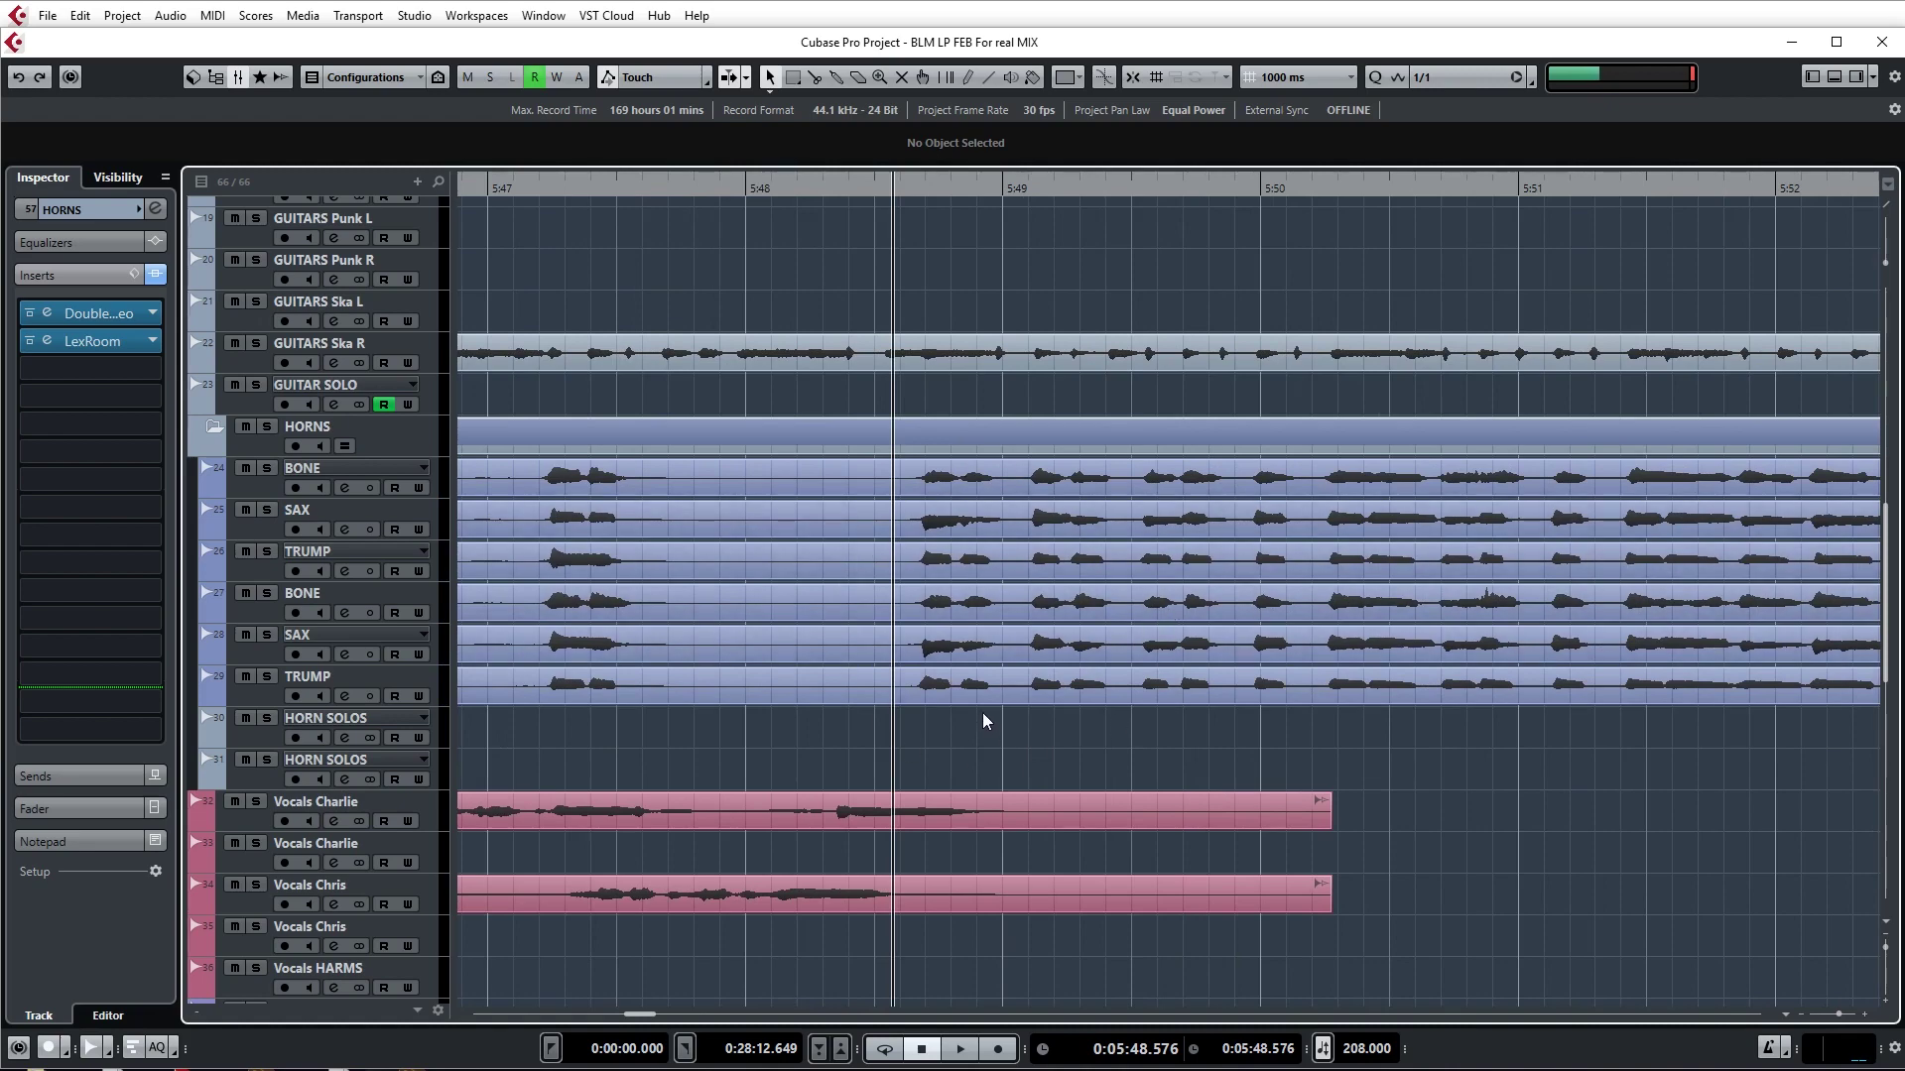
pyautogui.scroll(-3, 991, 764)
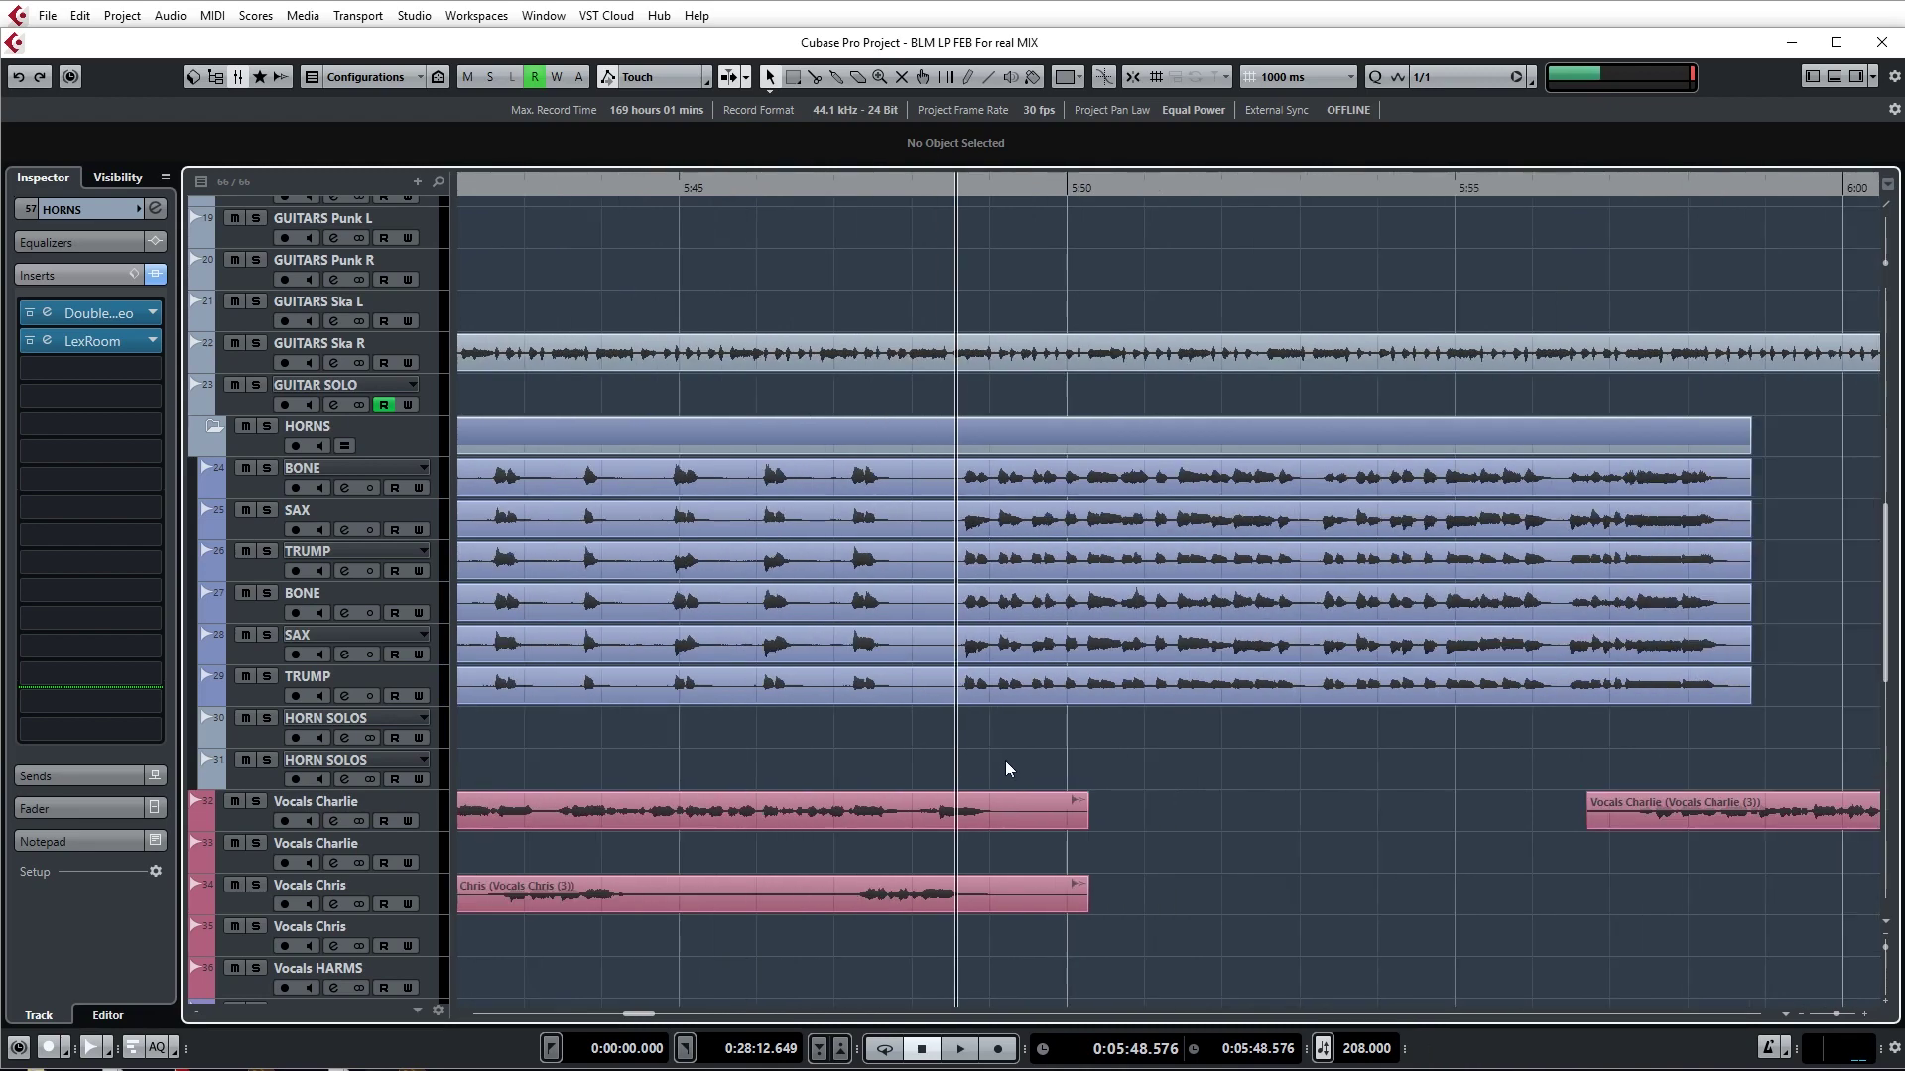
pyautogui.scroll(2, 1004, 759)
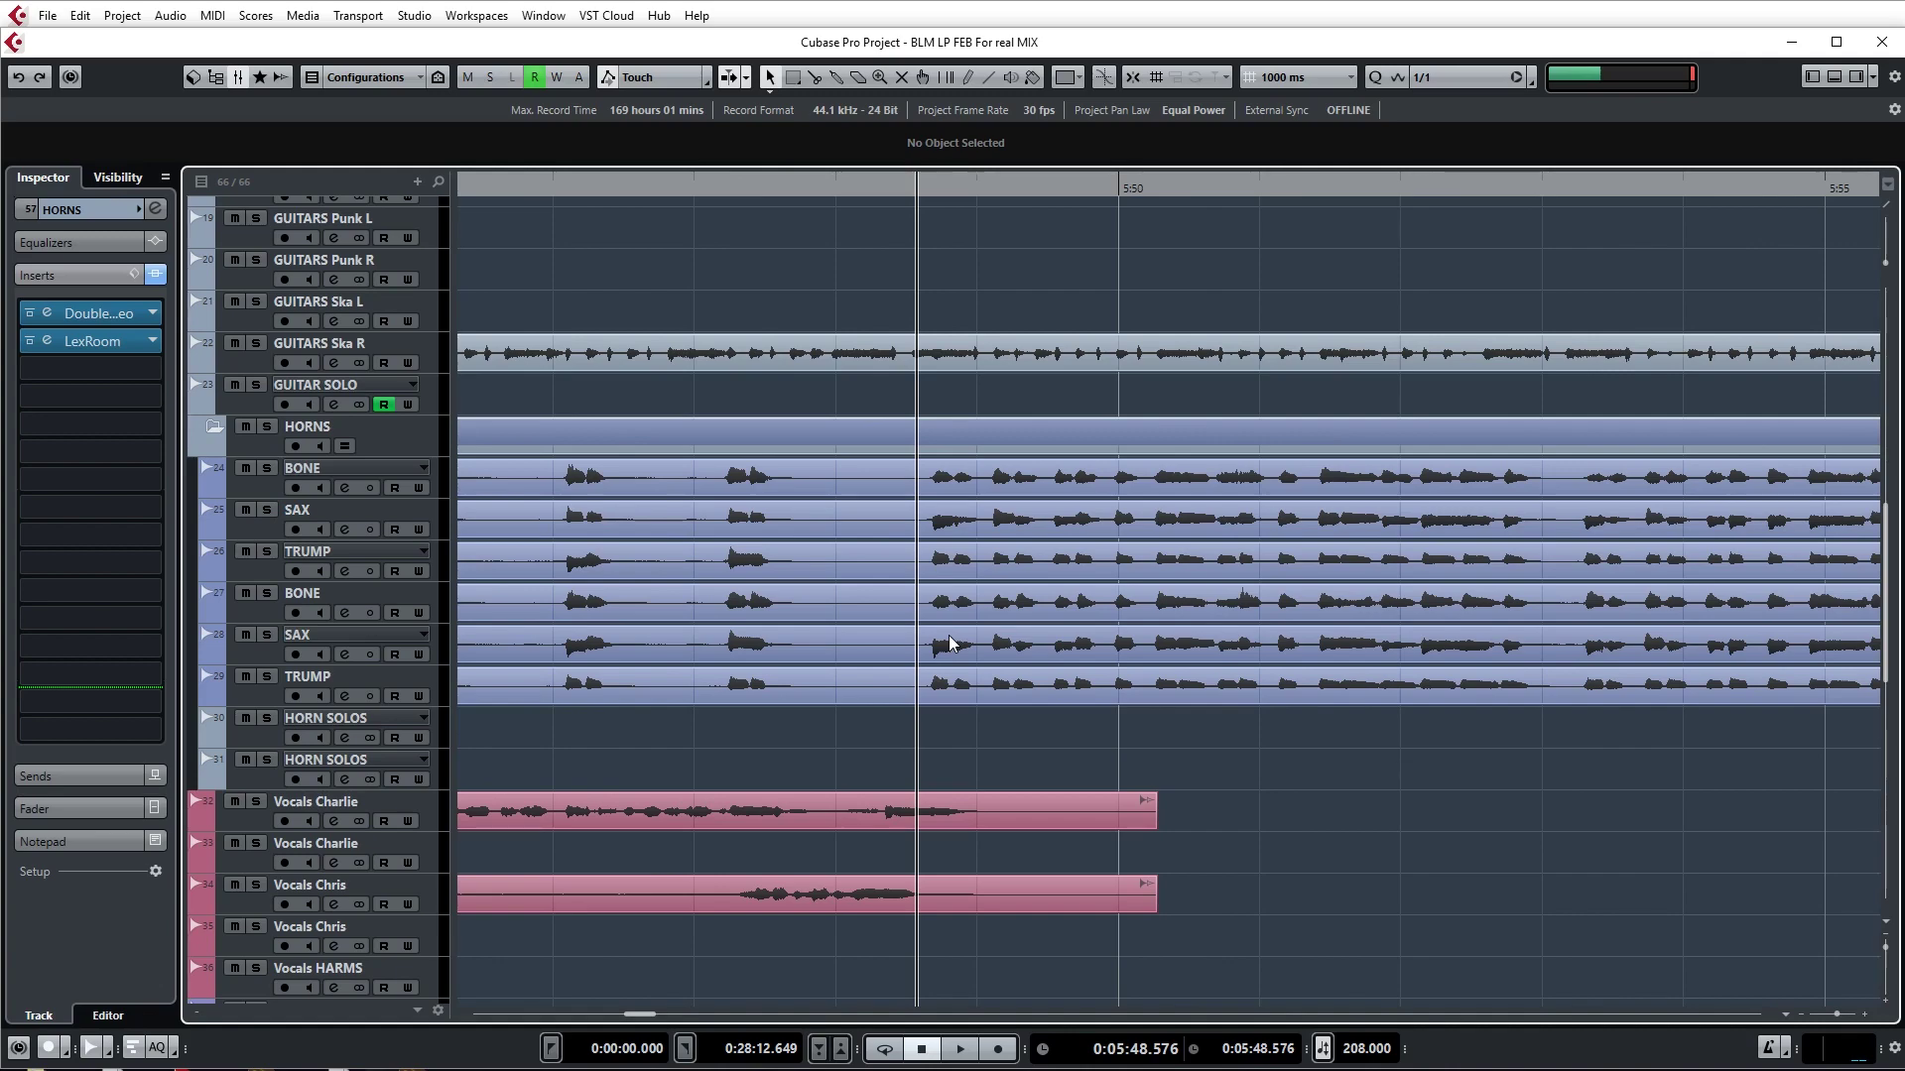
pyautogui.scroll(-3, 968, 645)
pyautogui.hscroll(2, 863, 666)
pyautogui.scroll(3, 715, 692)
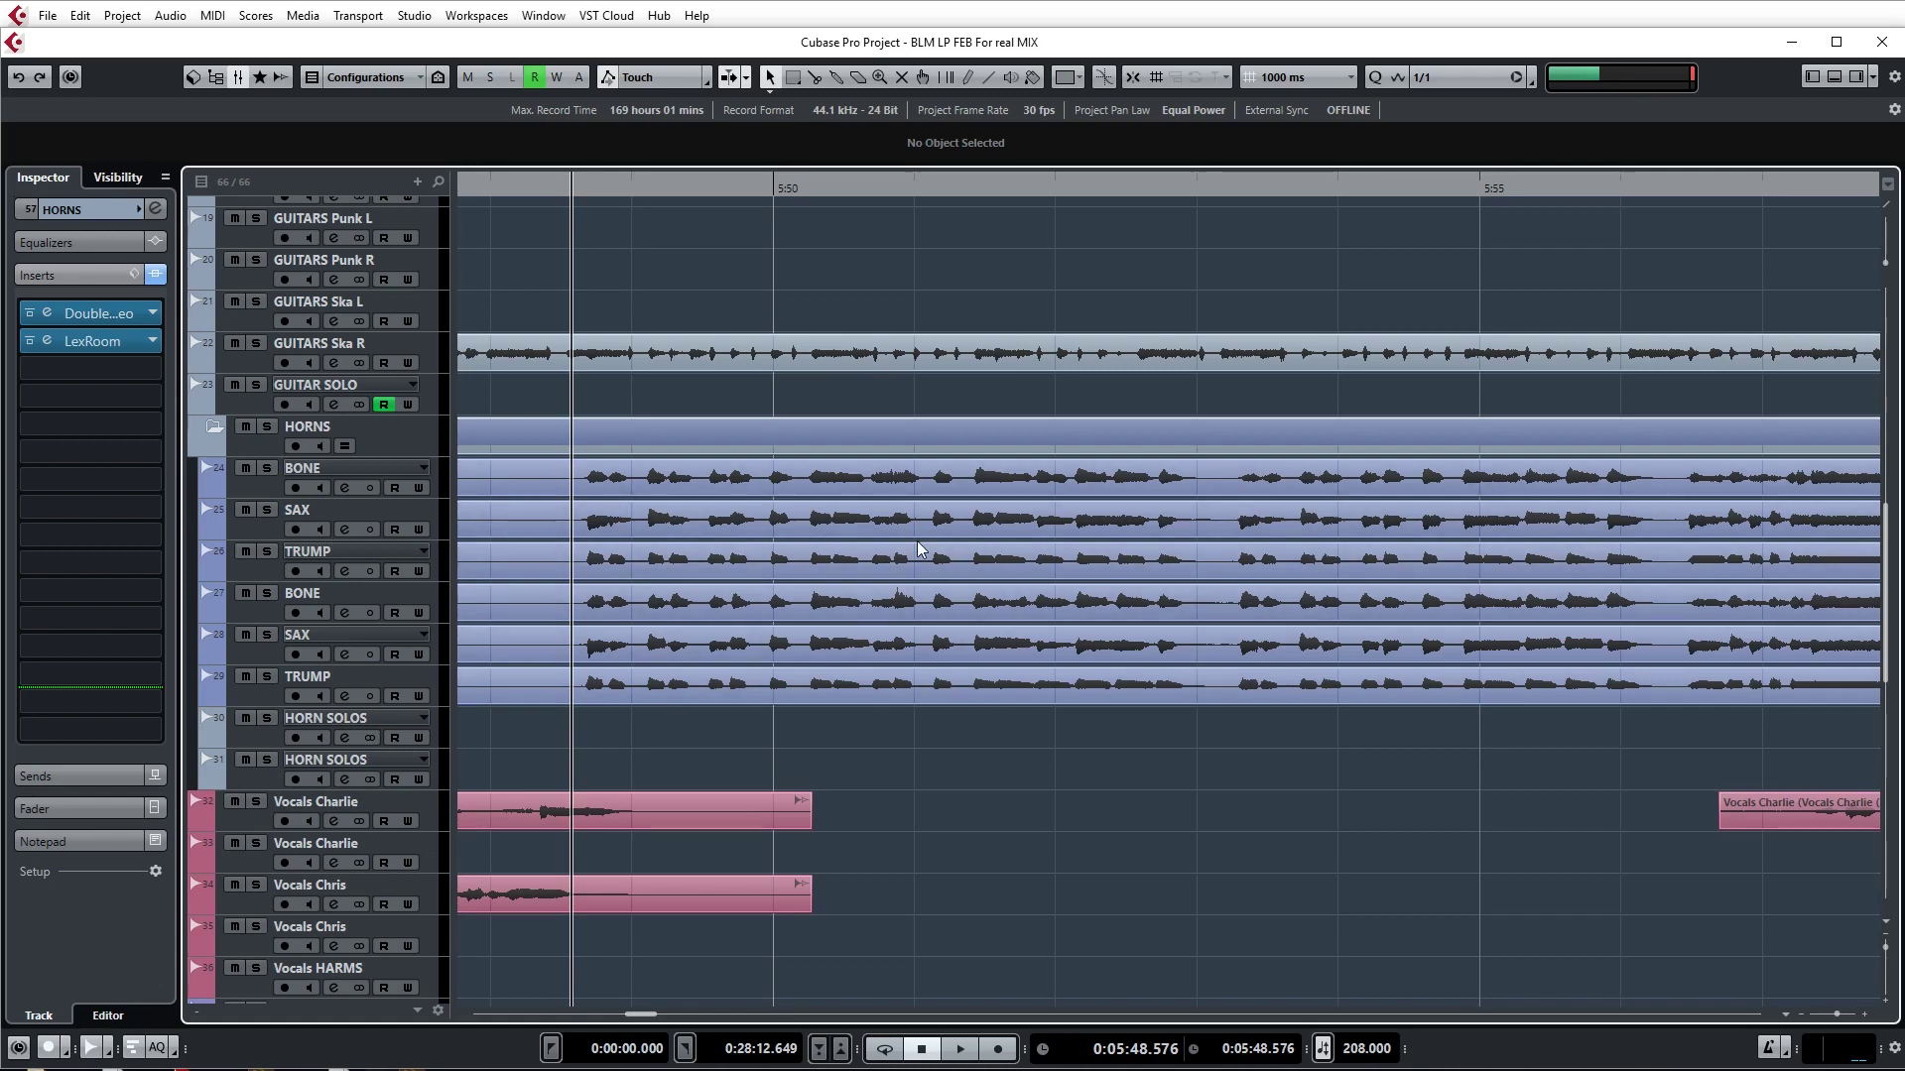
# - Load the FG-Stress compressor into the first slot of Virtual Mix Rack on the upper TRUMP track
pyautogui.click(437, 475)
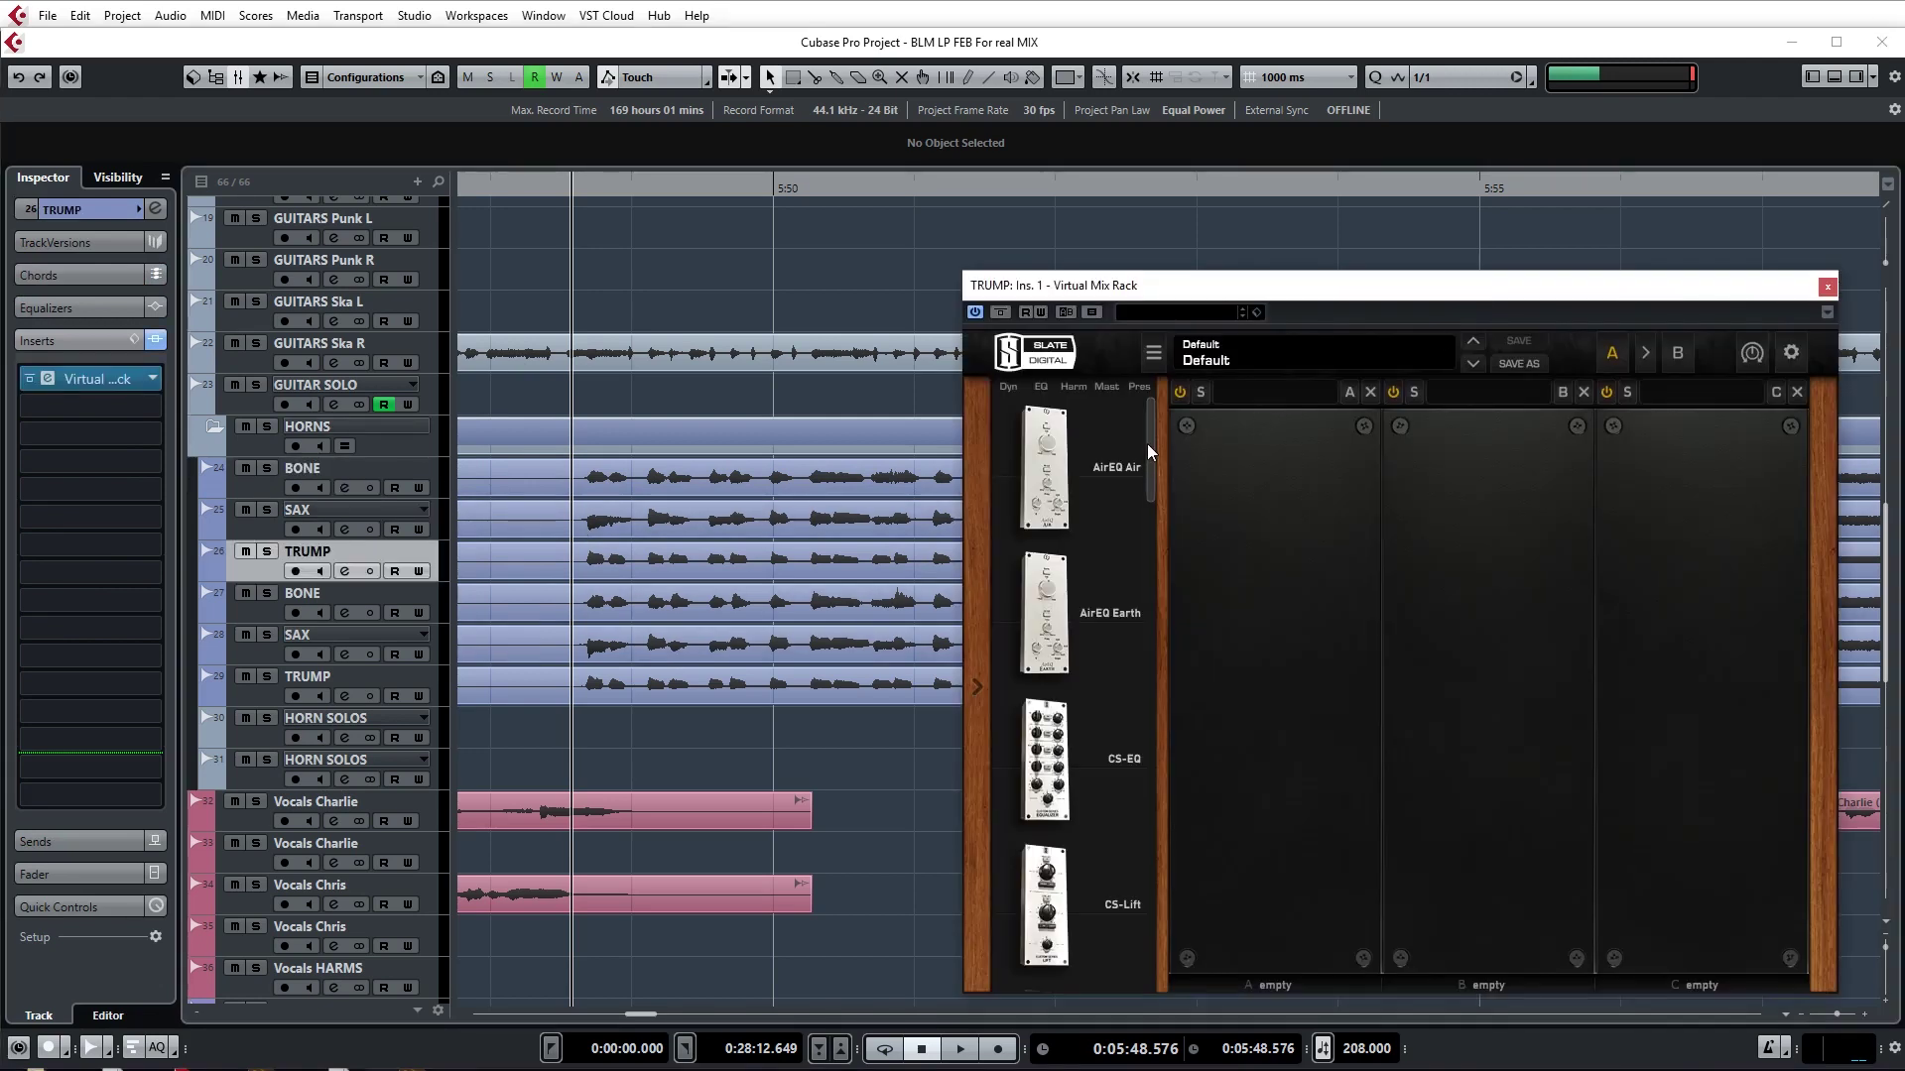
pyautogui.moveTo(1147, 444); pyautogui.dragTo(1151, 492)
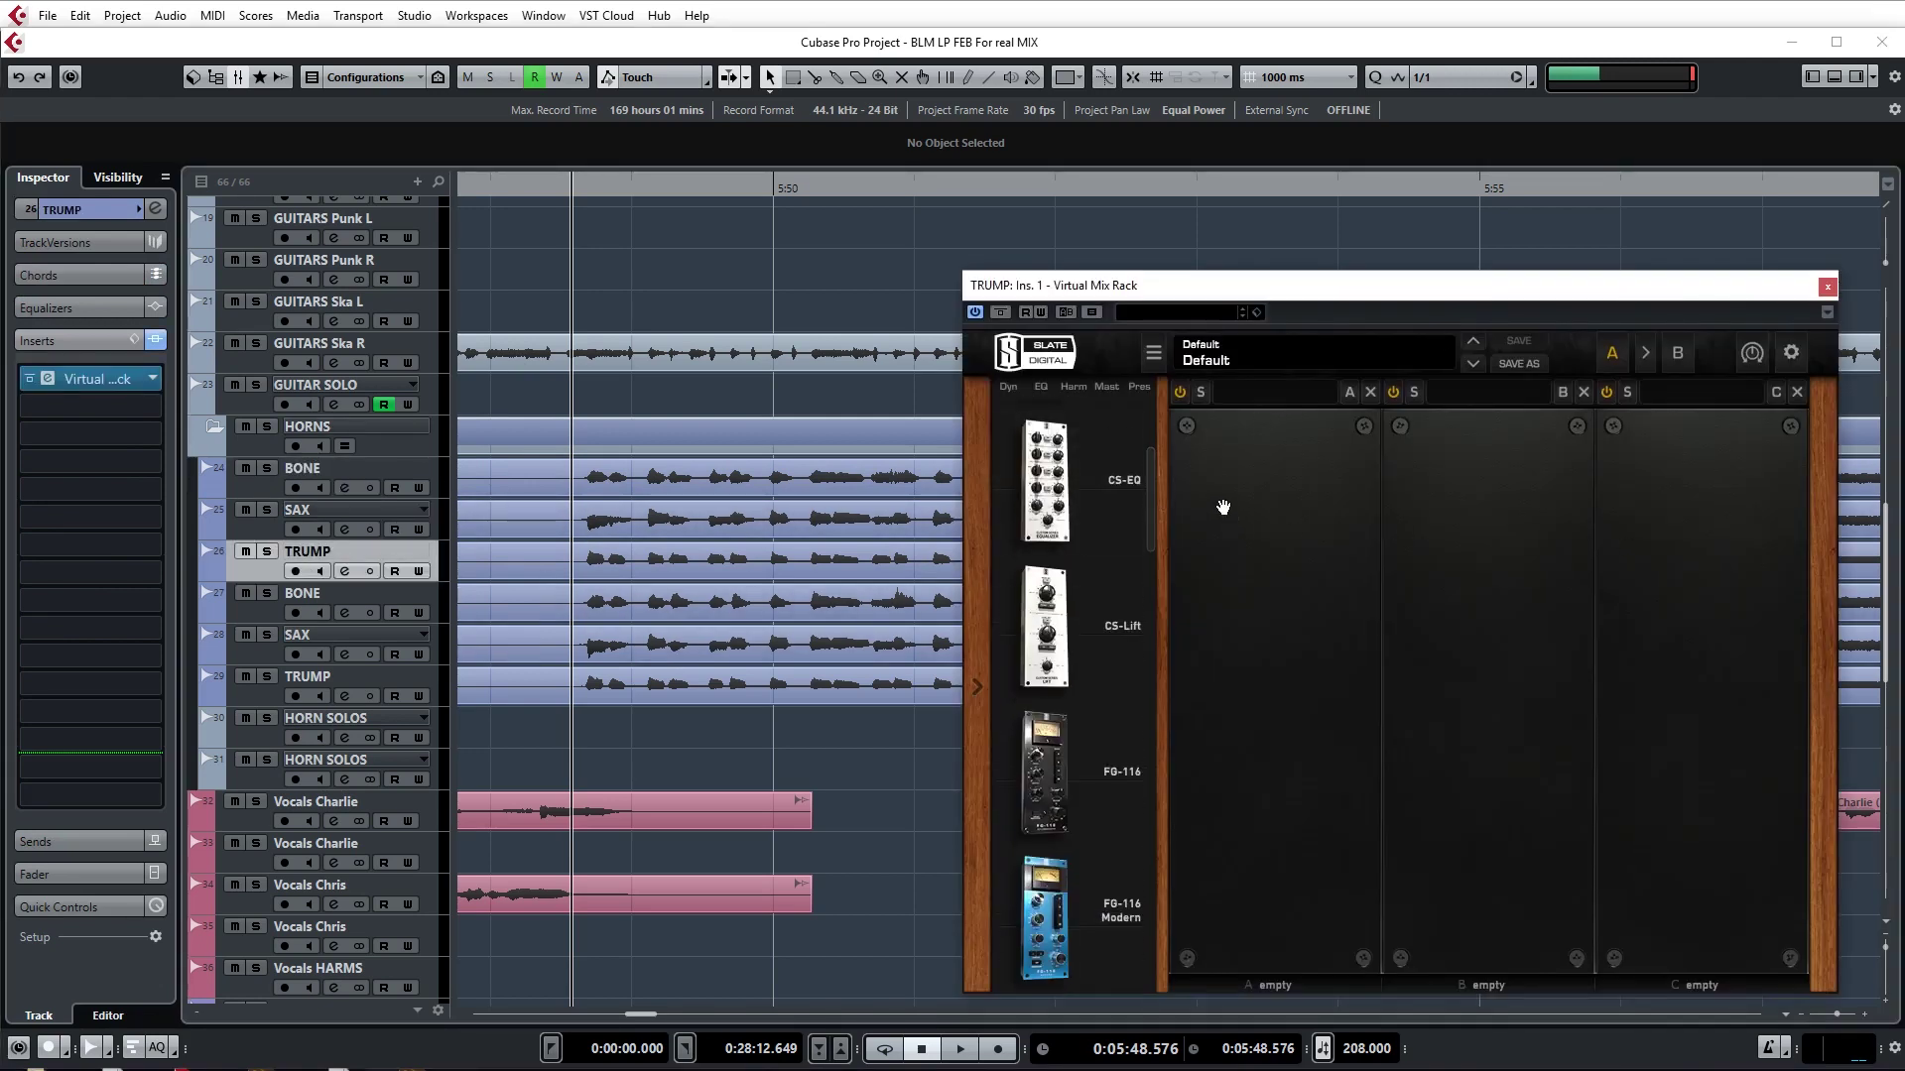
pyautogui.moveTo(1149, 491); pyautogui.dragTo(1147, 742)
pyautogui.moveTo(1051, 621); pyautogui.dragTo(1290, 664)
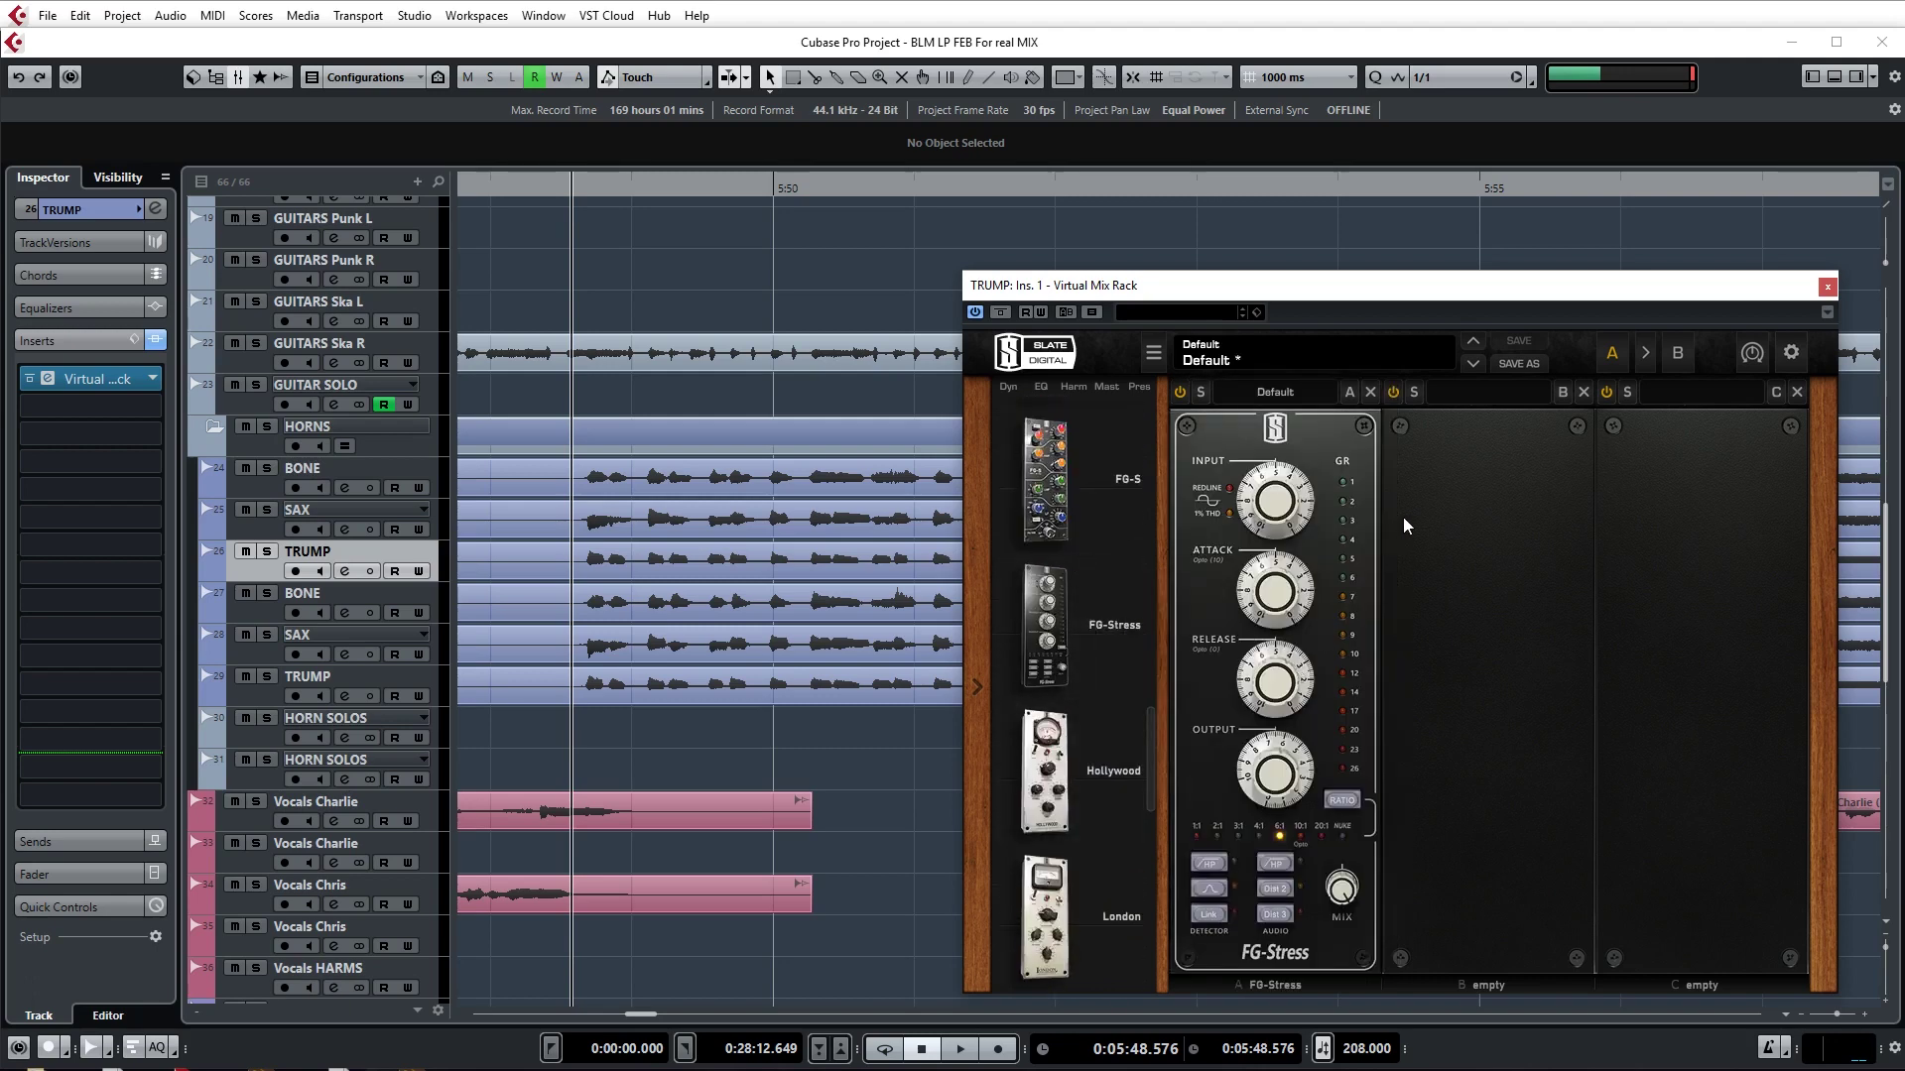
# - Solo the TRUMP track and set FG-Stress to a 3:1 ratio with Dist 2 engaged
pyautogui.press('s')
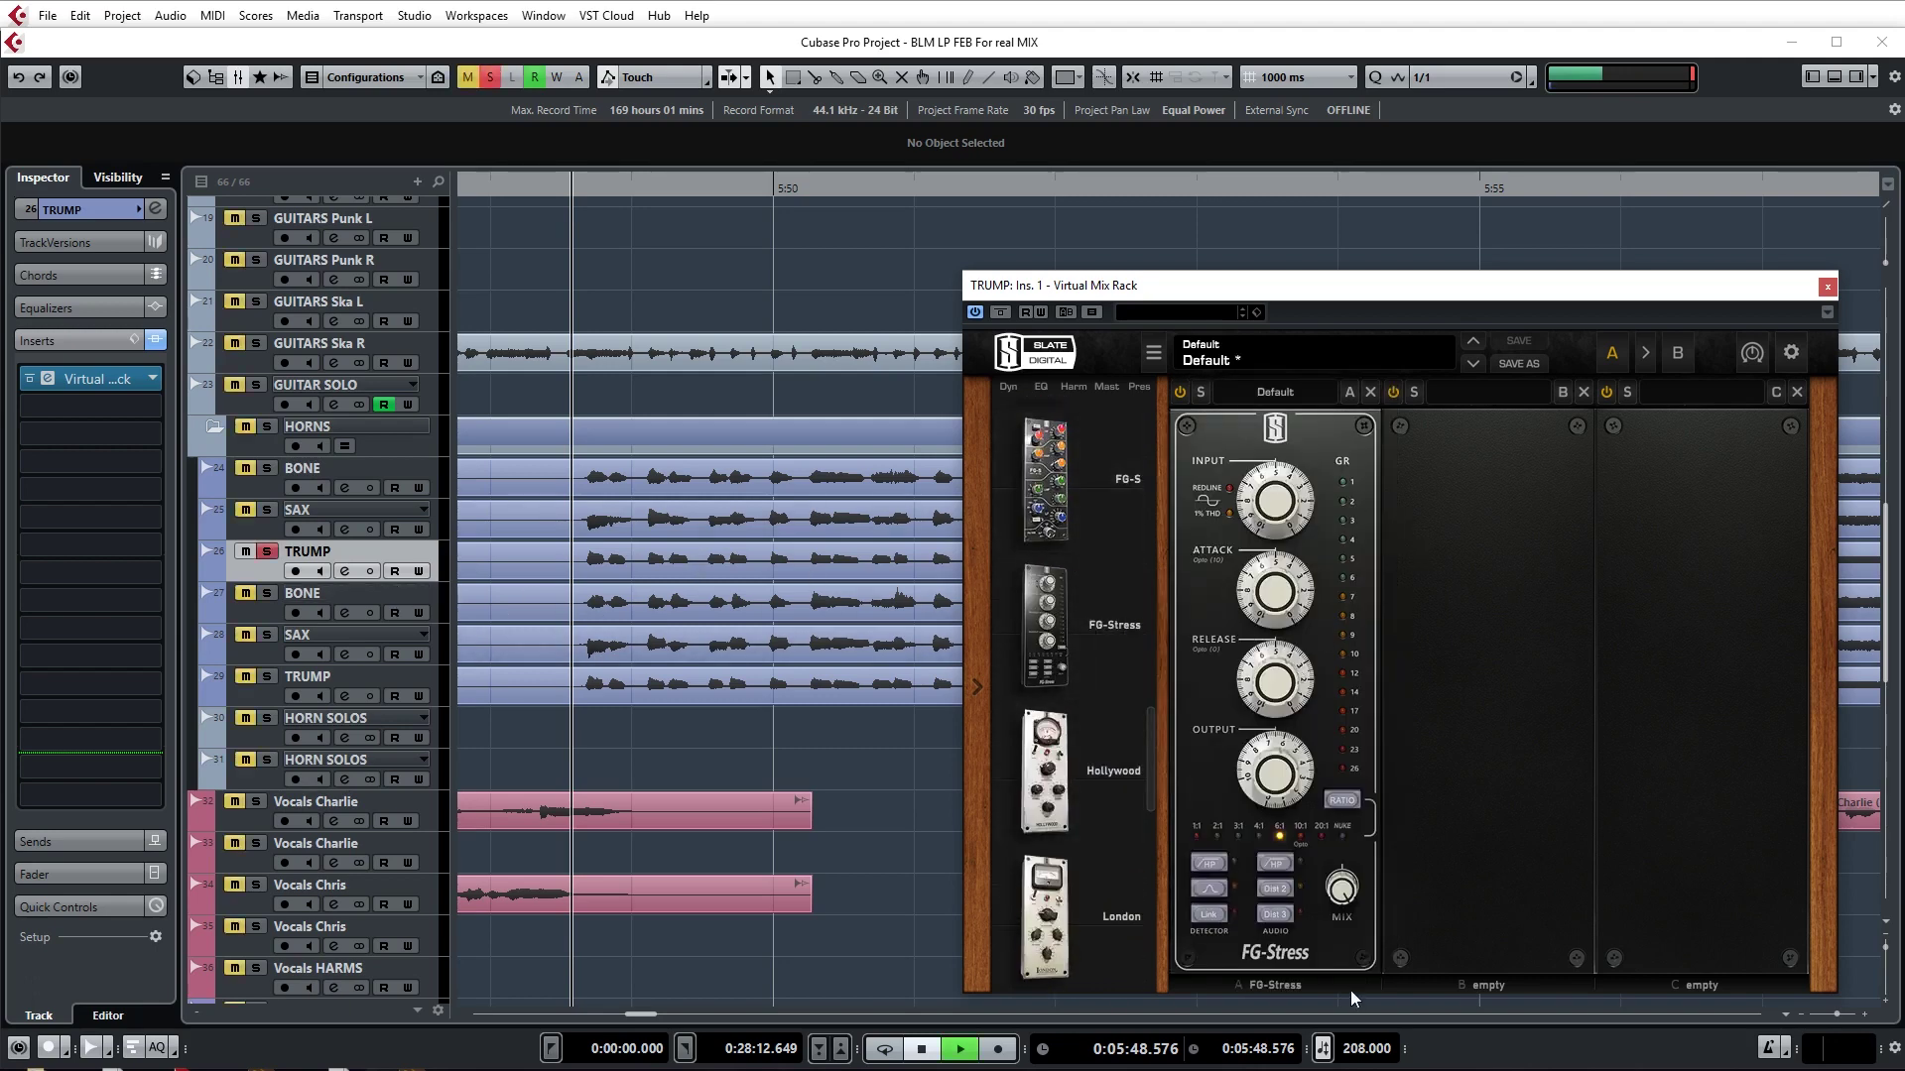
pyautogui.click(1238, 836)
pyautogui.press('space')
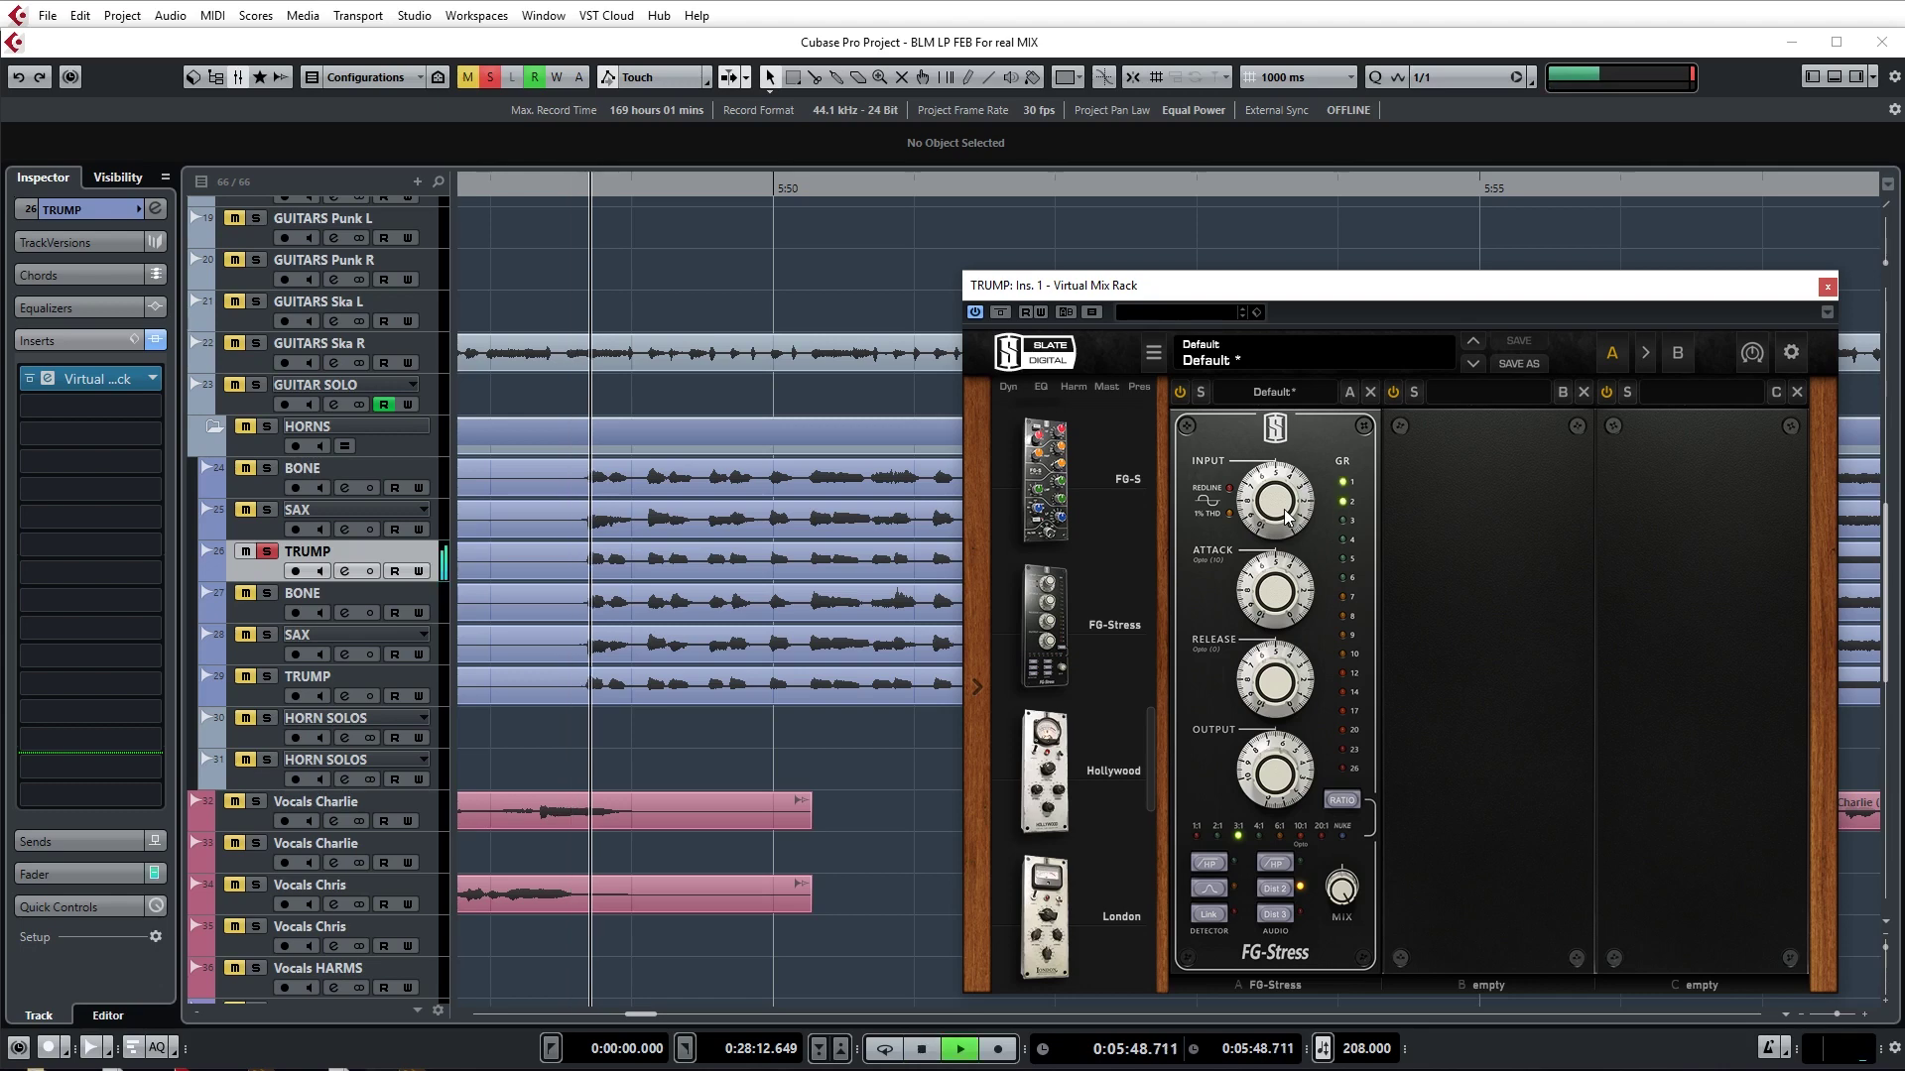
# - Play the trumpet while adjusting FG-Stress, toggling the module to compare, and set its input to 5.70
pyautogui.moveTo(1286, 517); pyautogui.dragTo(1265, 524)
pyautogui.click(1183, 397)
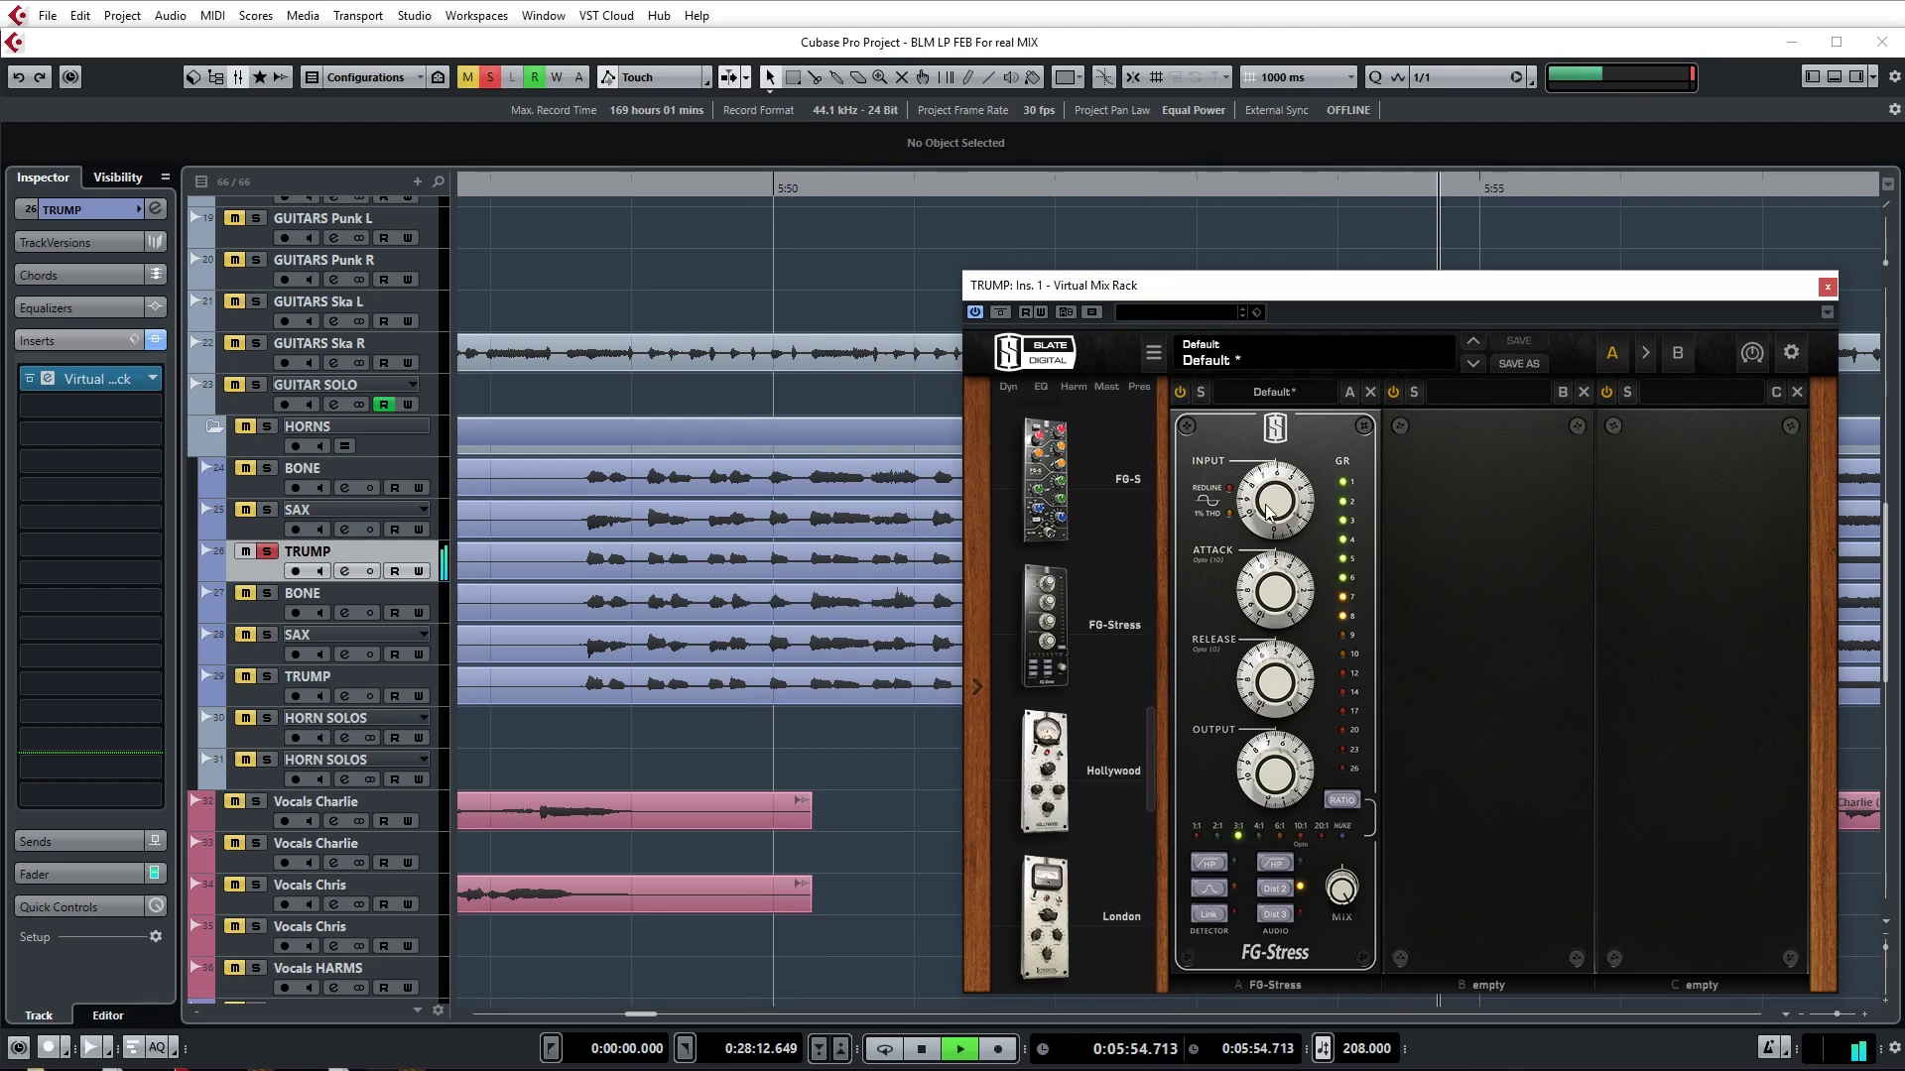
pyautogui.moveTo(1263, 513); pyautogui.dragTo(1288, 508)
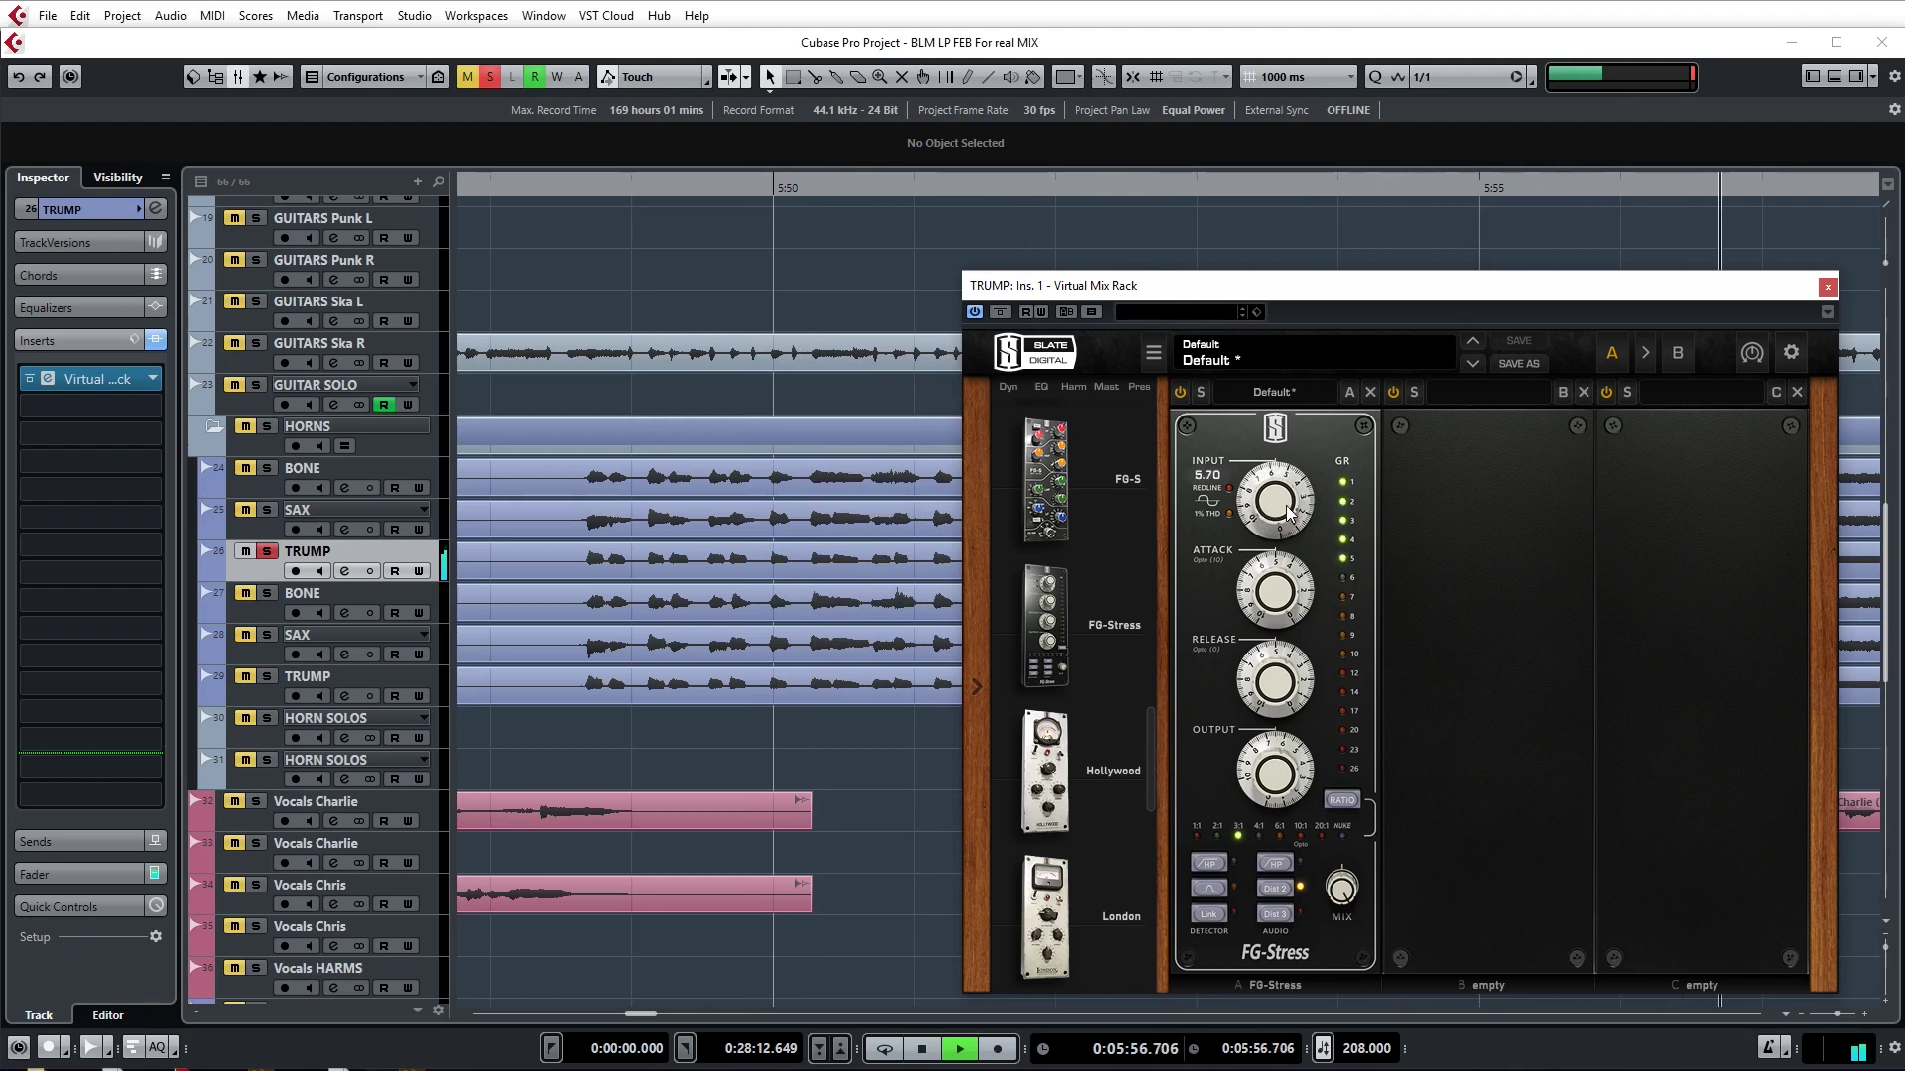
pyautogui.press('space')
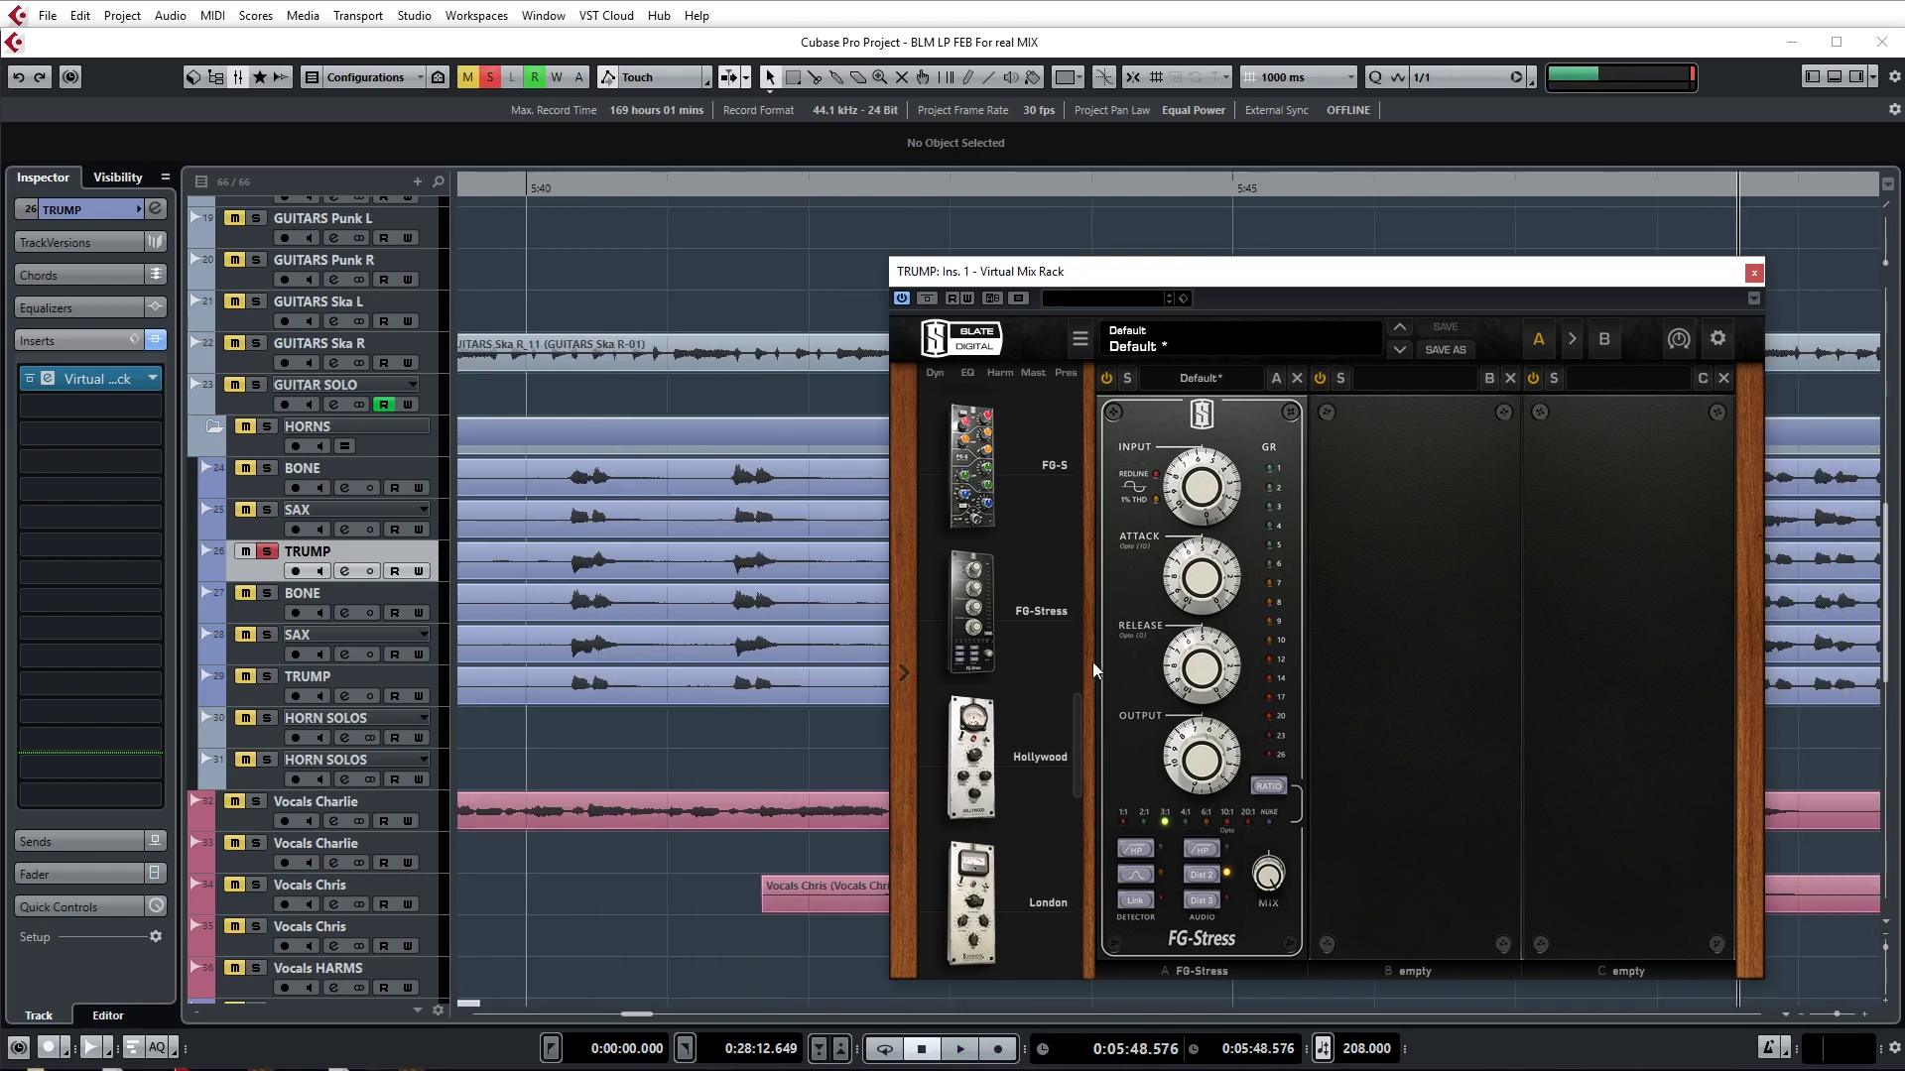
# - Adjust the release and attack of FG-Stress and play the soloed trumpet to check the compression
pyautogui.moveTo(1219, 644)
pyautogui.mouseDown()
pyautogui.moveTo(1201, 709)
pyautogui.moveTo(1218, 669)
pyautogui.mouseUp()
pyautogui.click(1211, 595)
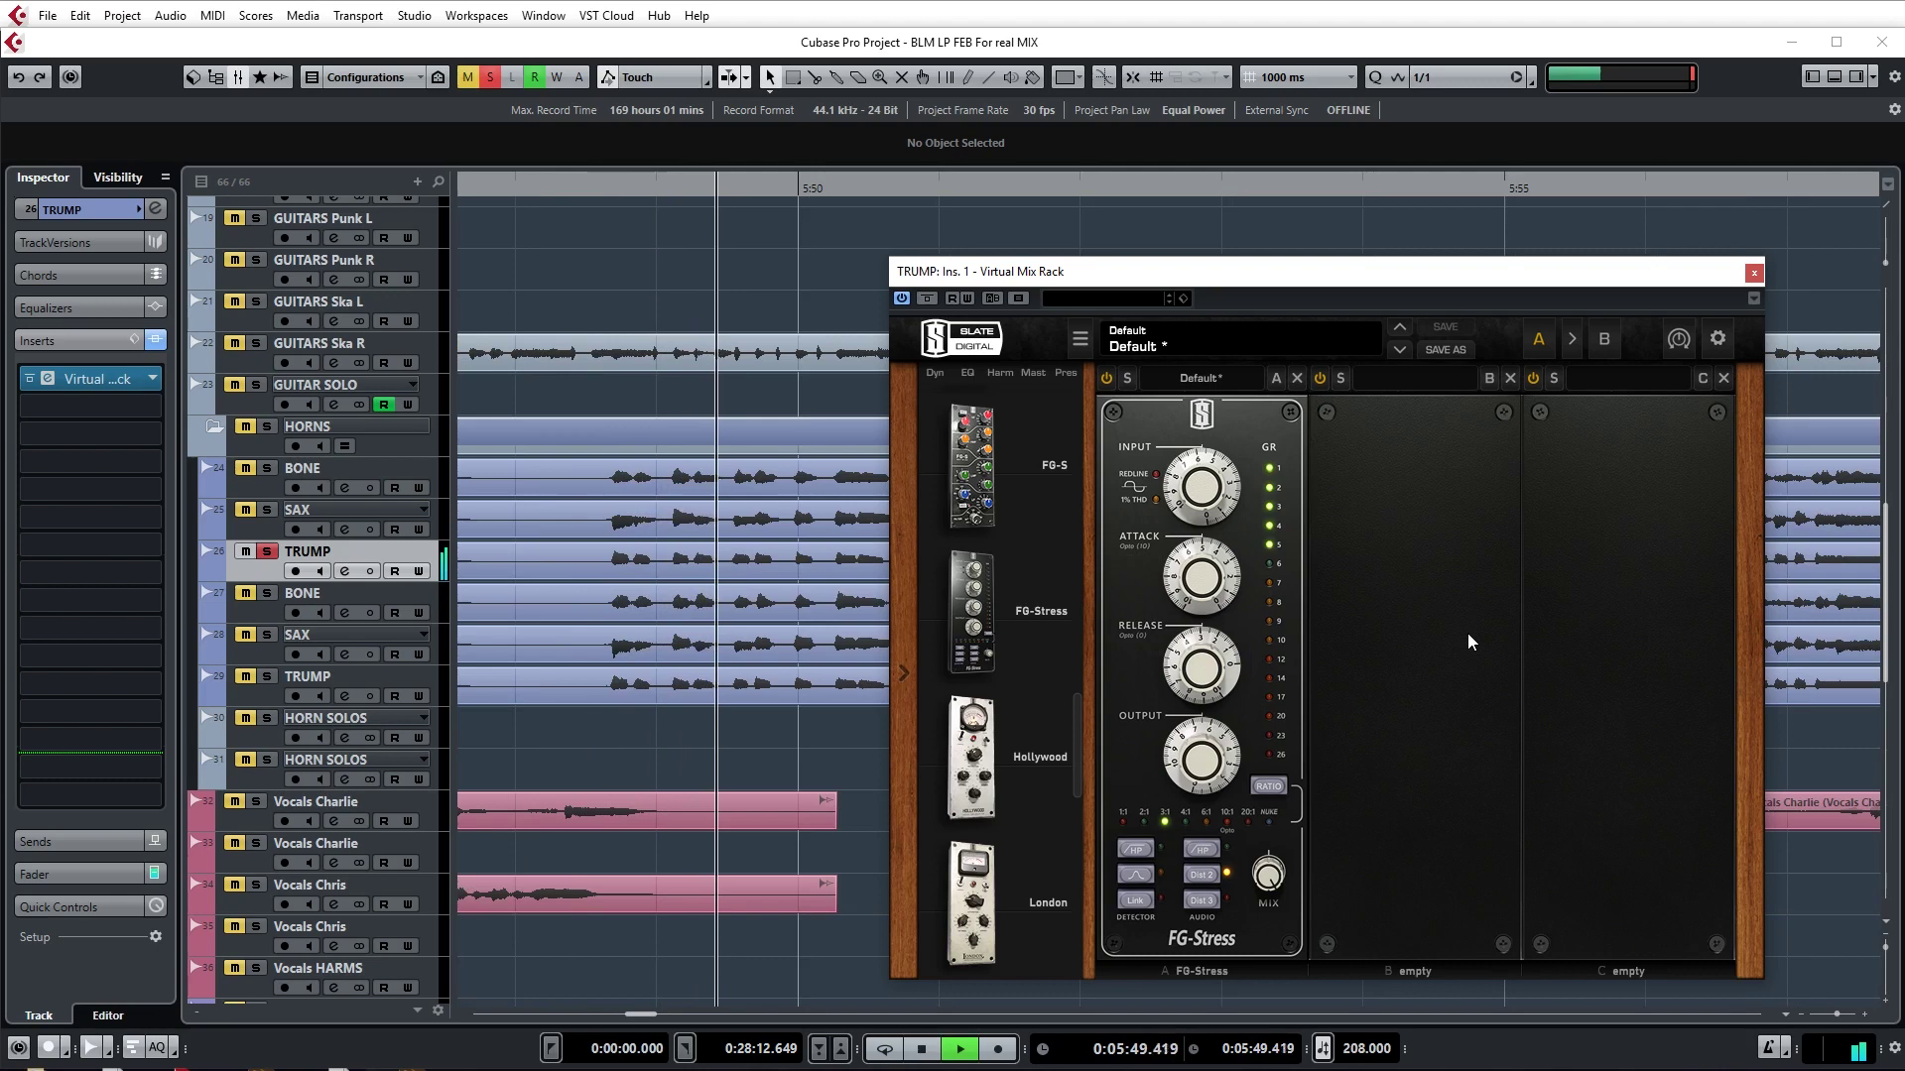
pyautogui.press('space')
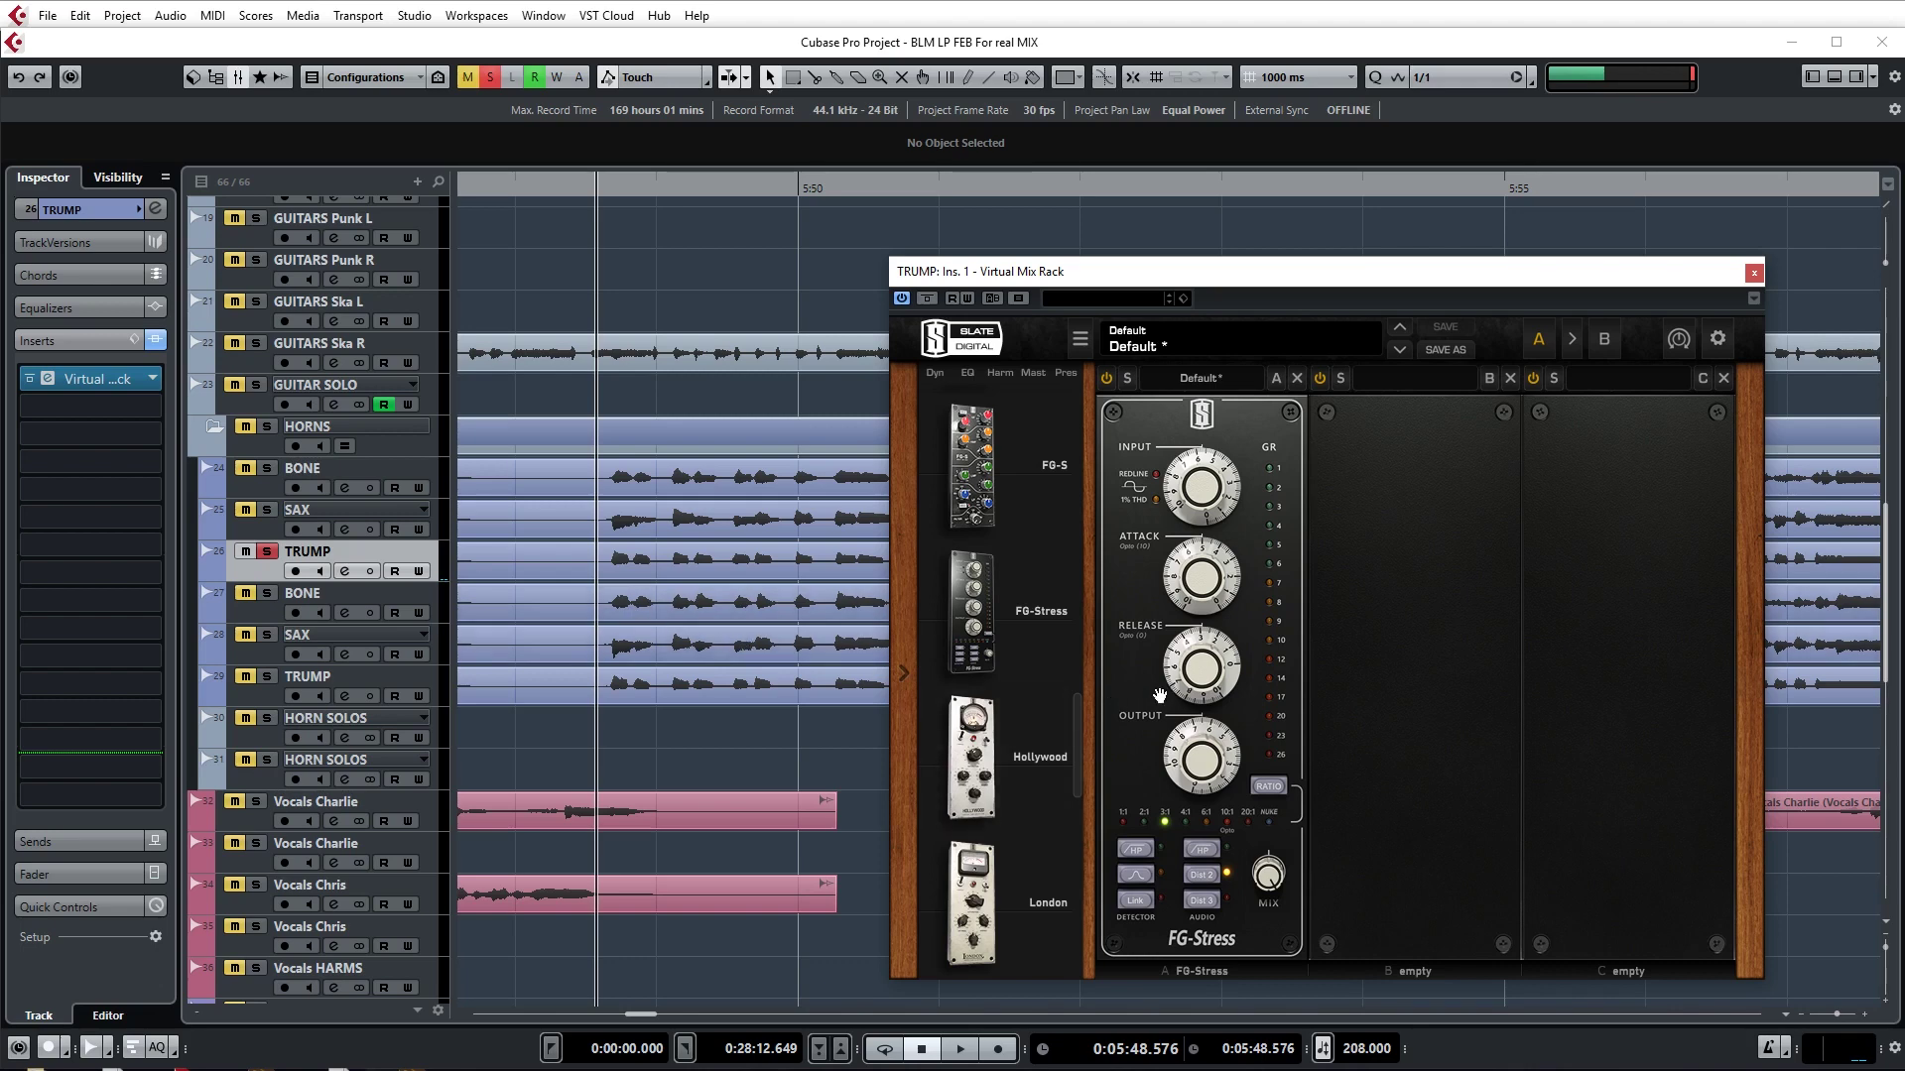
# - Set FG-Stress's release to 10.00 and play the trumpet to hear the slow recovery
pyautogui.moveTo(1199, 666)
pyautogui.moveTo(1201, 682); pyautogui.dragTo(1193, 517)
pyautogui.press('space')
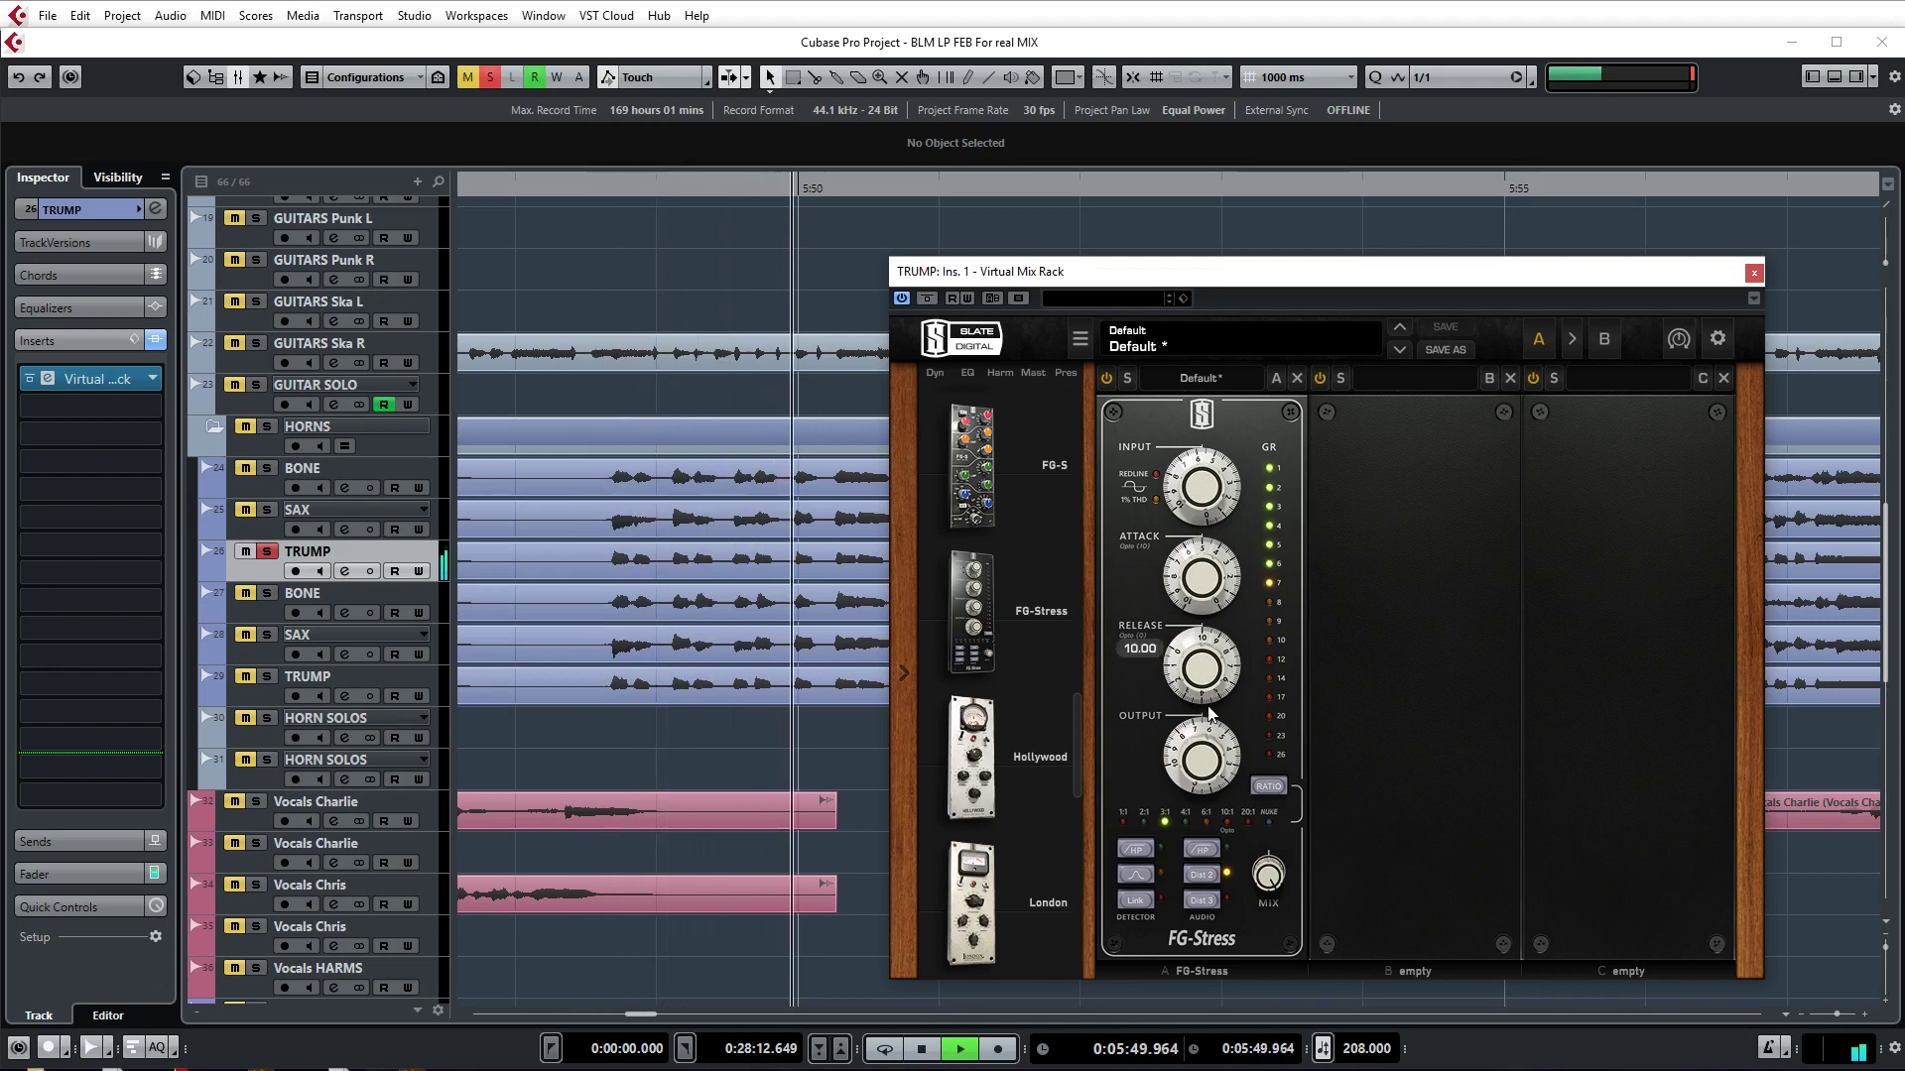
pyautogui.press('space')
# - Shorten FG-Stress's release and play the trumpet phrase to hear the faster recovery
pyautogui.moveTo(1218, 673); pyautogui.dragTo(1212, 724)
pyautogui.press('space')
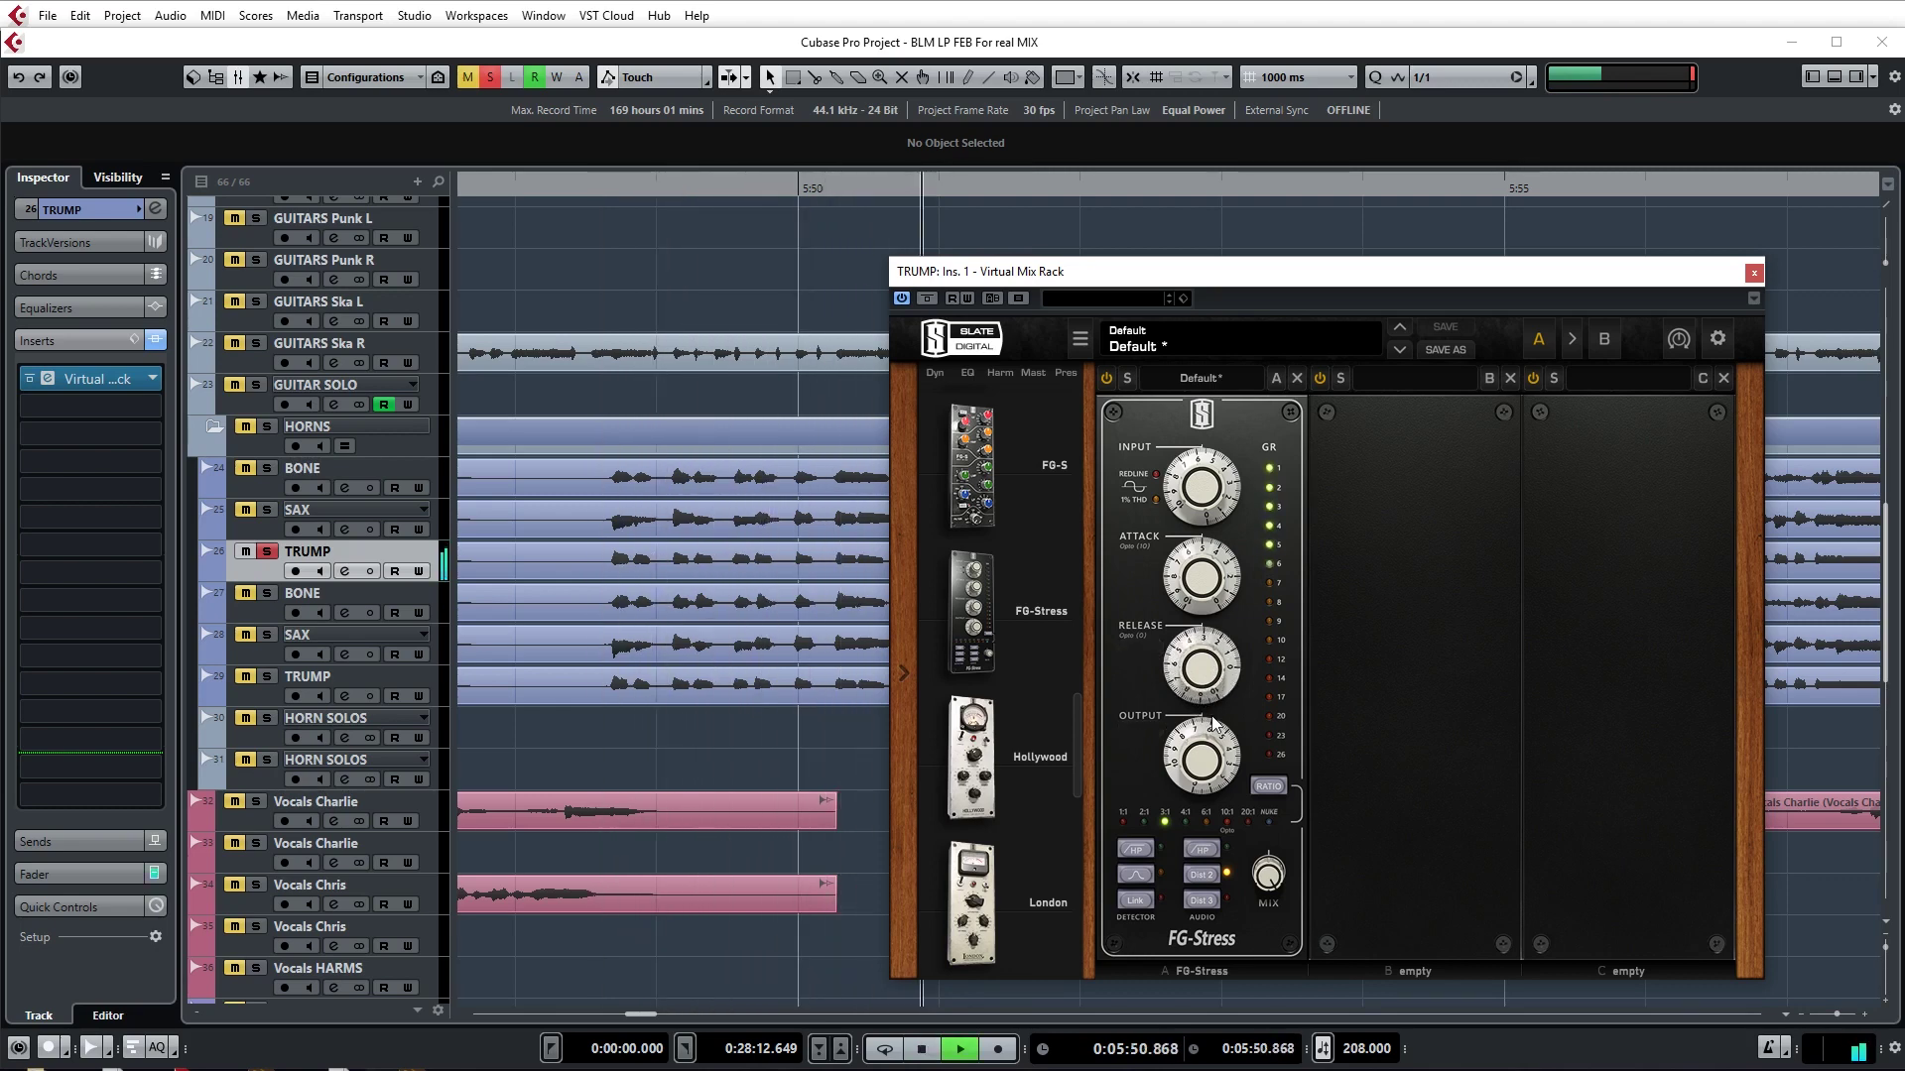
pyautogui.press('space')
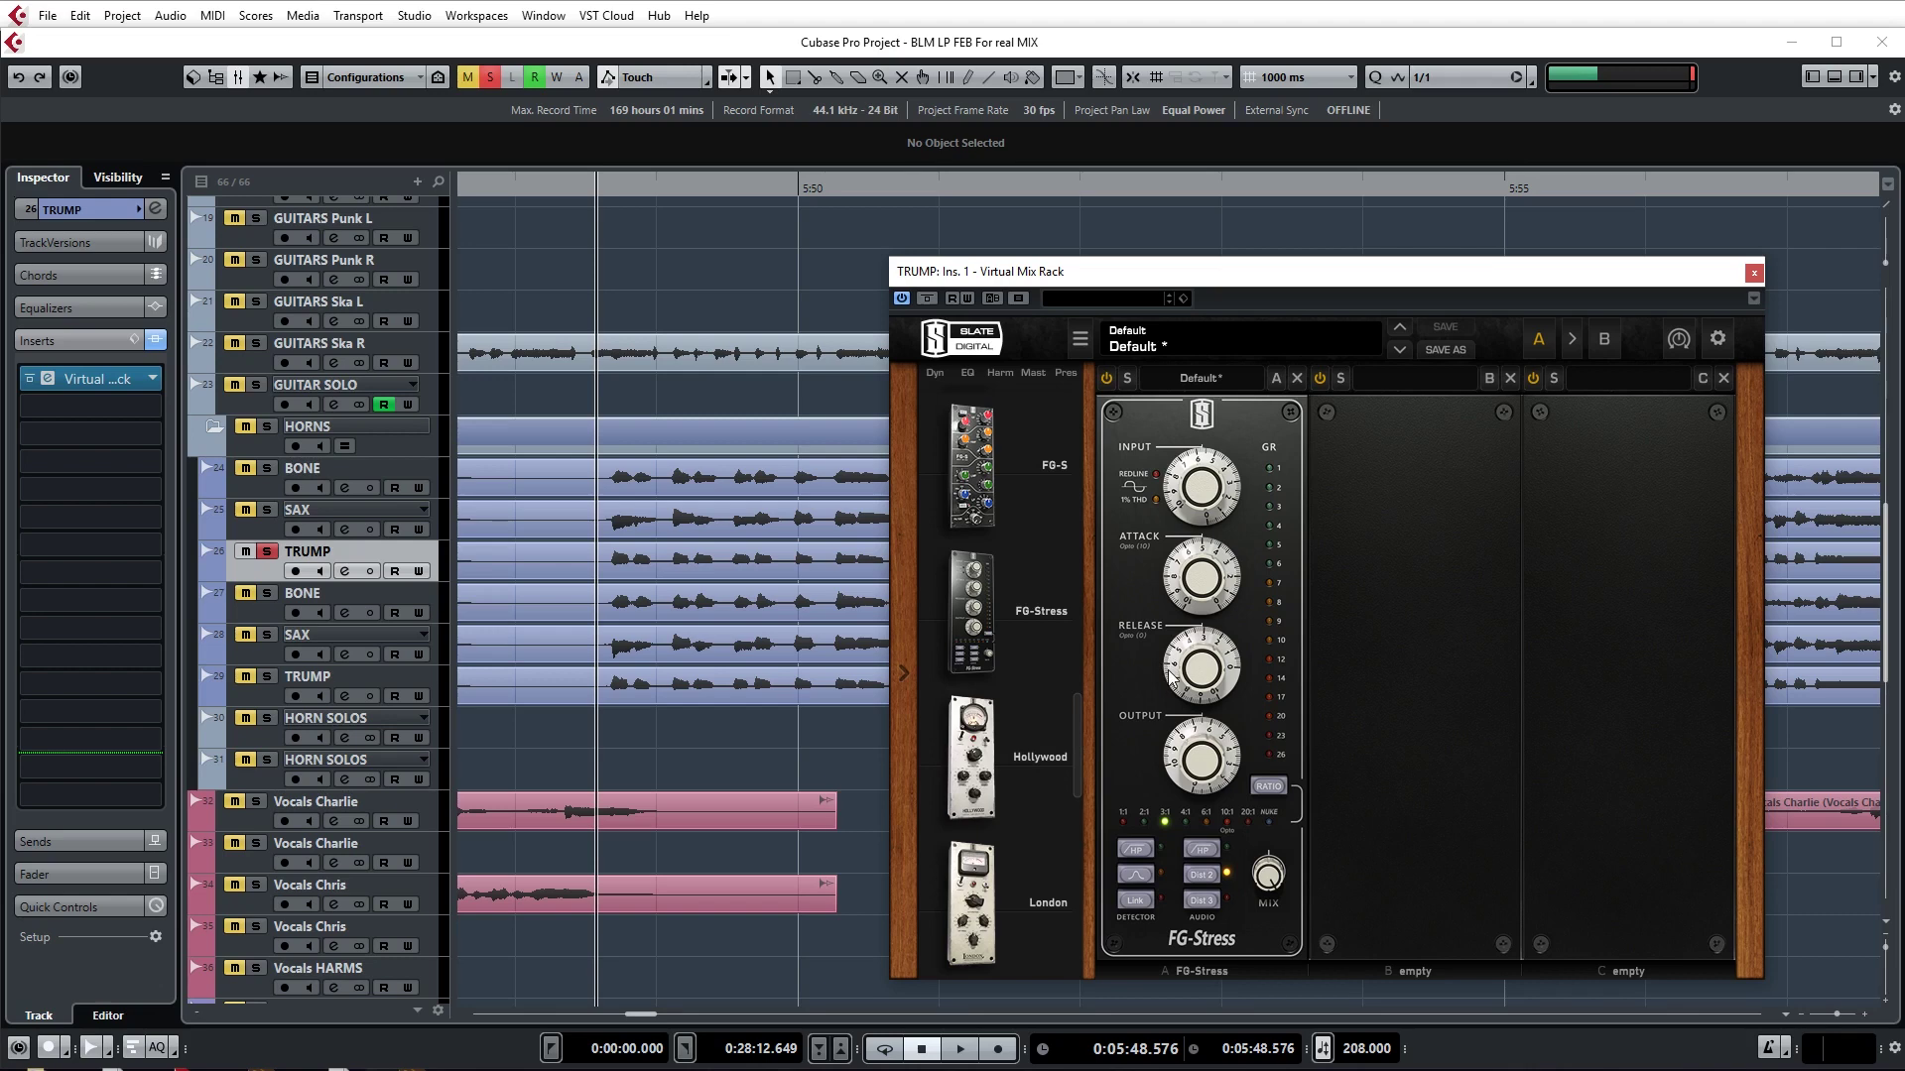
# - Close Virtual Mix Rack and insert FabFilter Pro-Q 2 in the TRUMP track's second slot
pyautogui.moveTo(1318, 285); pyautogui.dragTo(1395, 313)
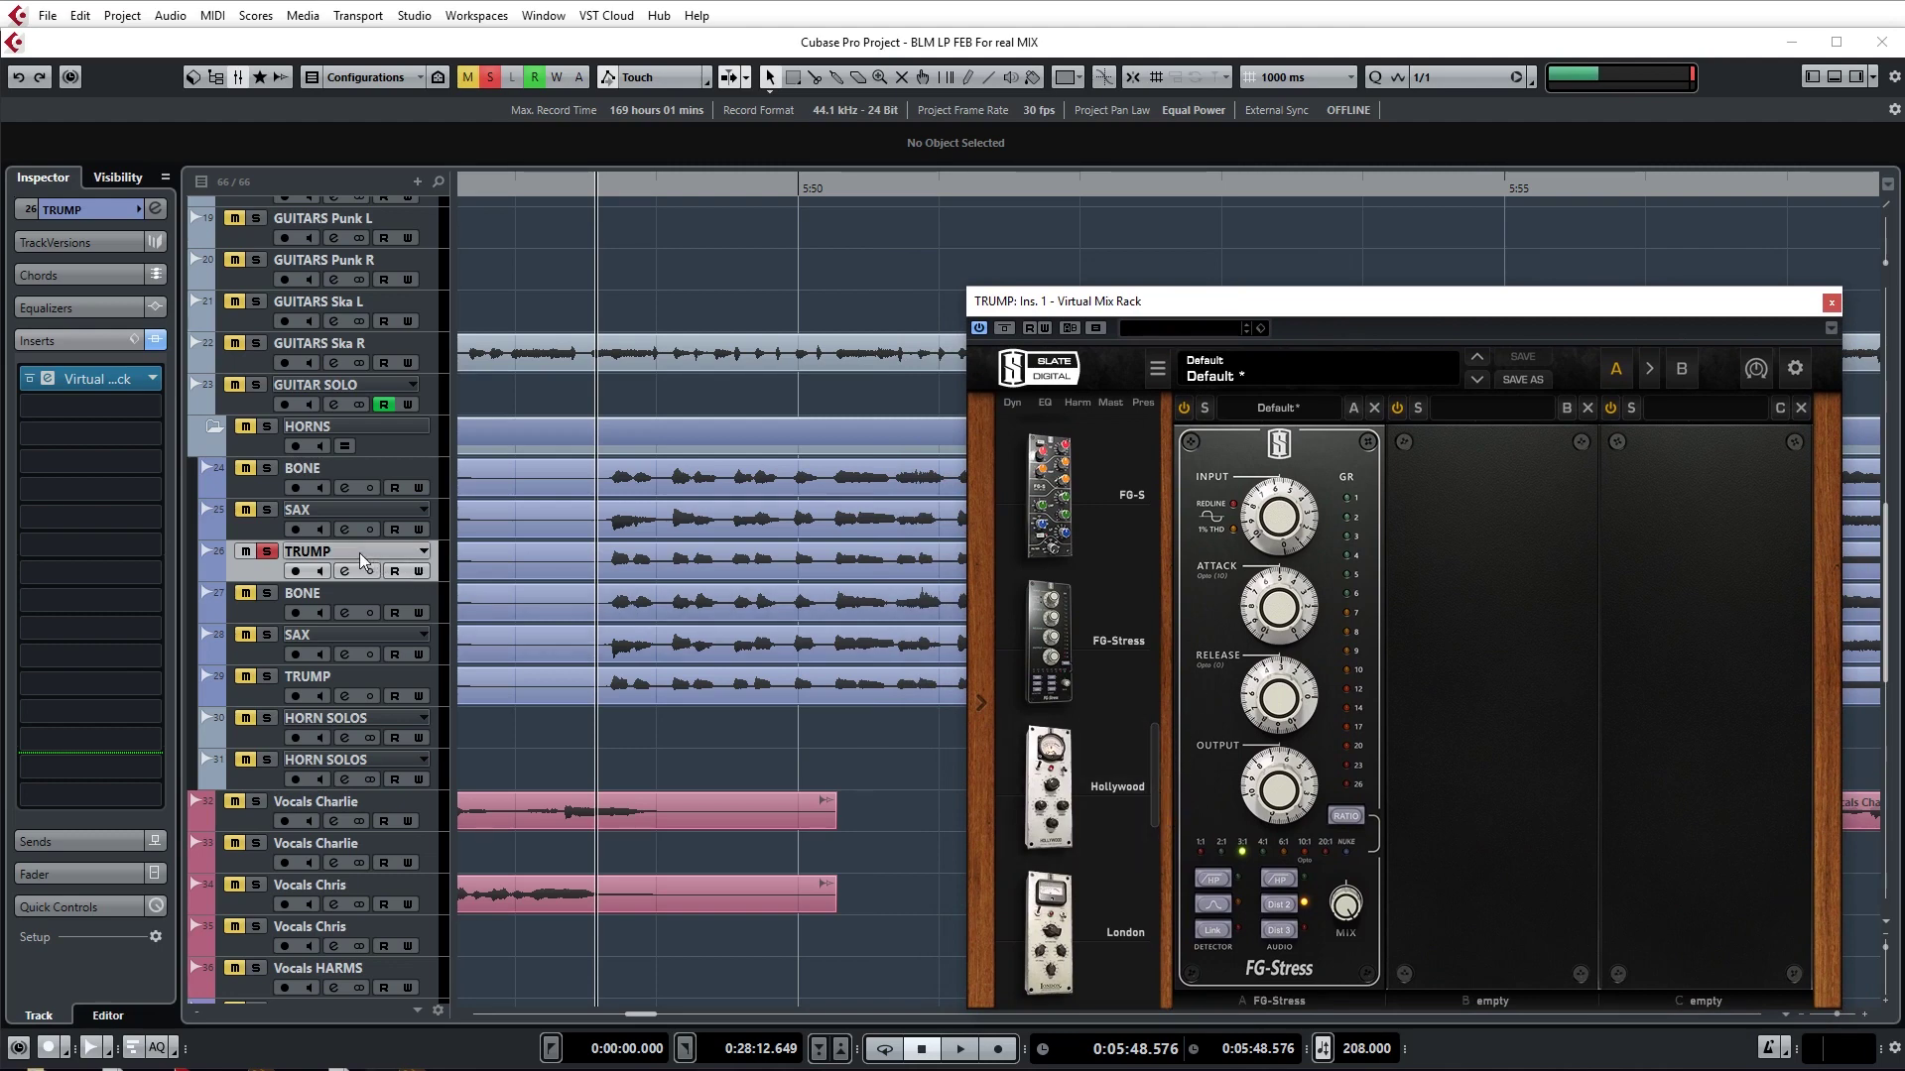
pyautogui.click(1831, 302)
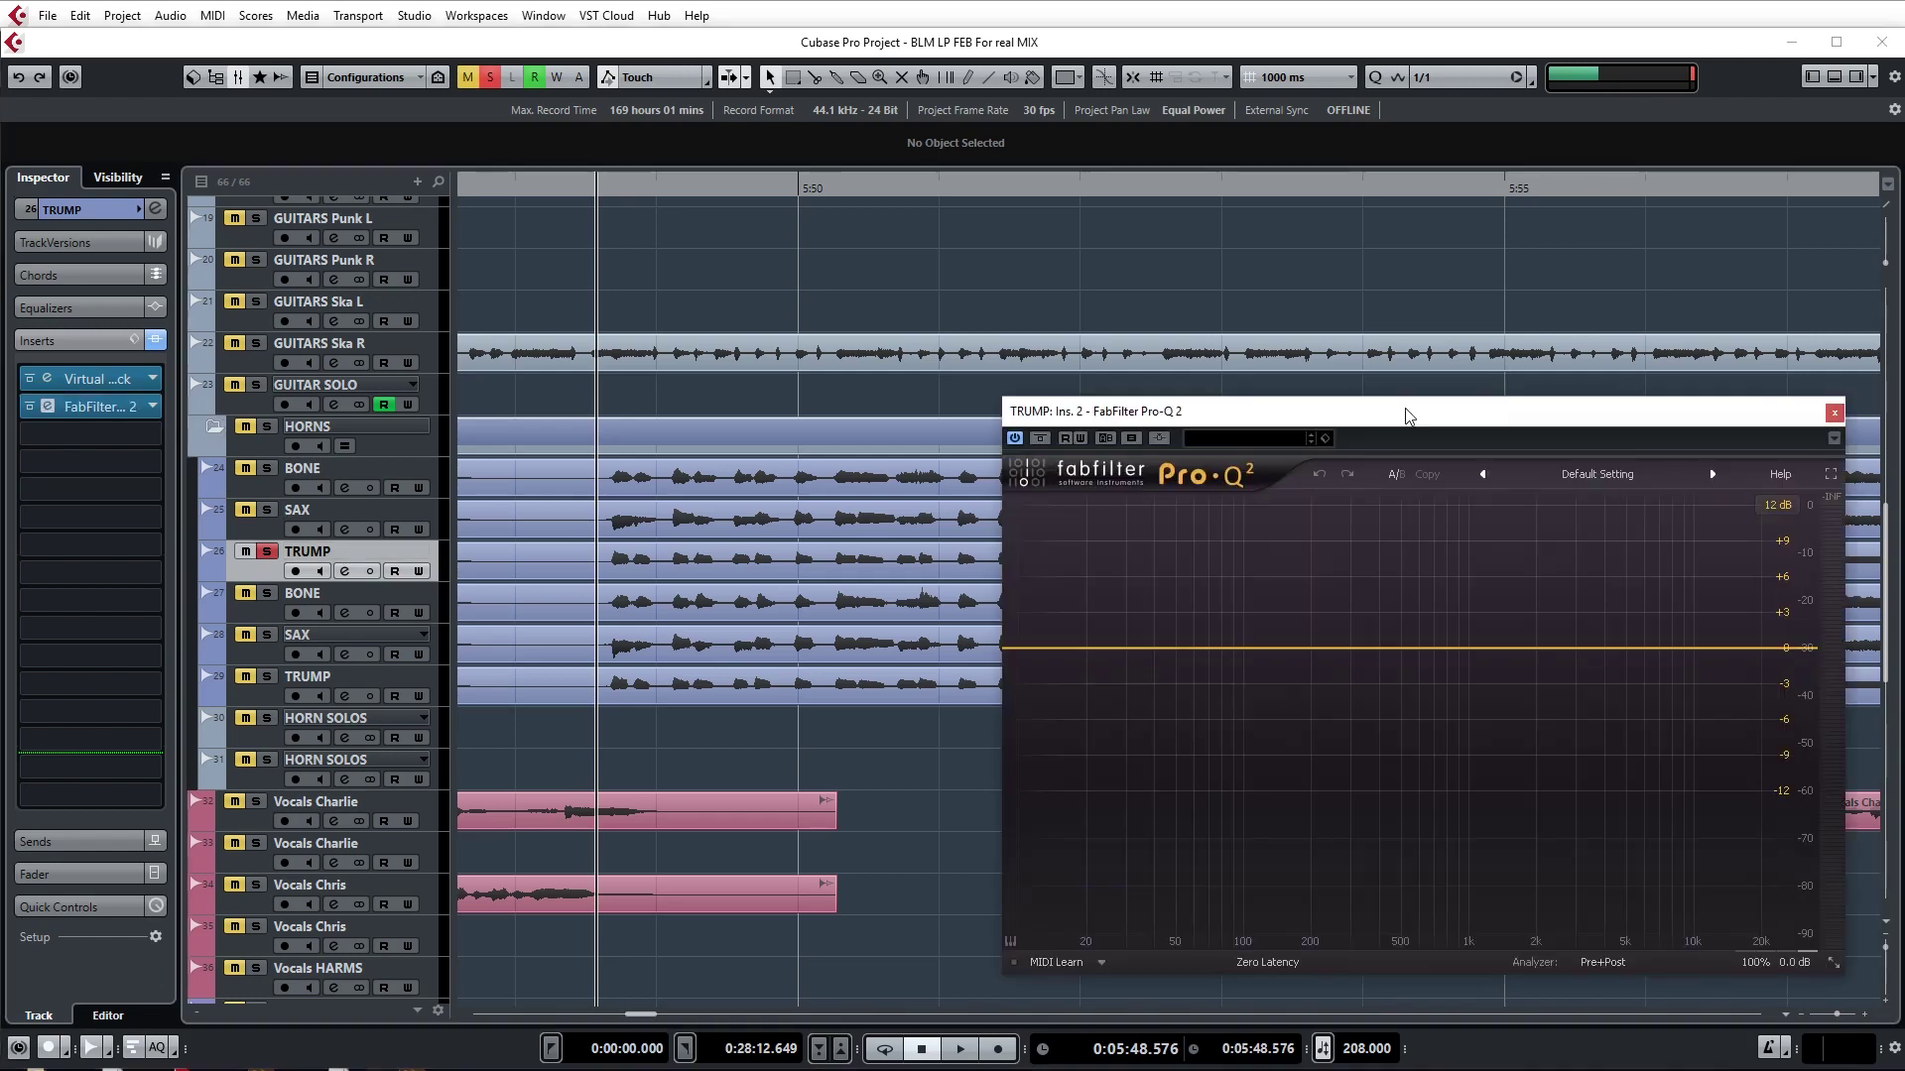
pyautogui.moveTo(1407, 417); pyautogui.dragTo(1281, 362)
# - Cut the trumpet by 1.00 dB at 4022.9 Hz with a Q 1.000 bell band, auditioning the band during playback
pyautogui.press('space')
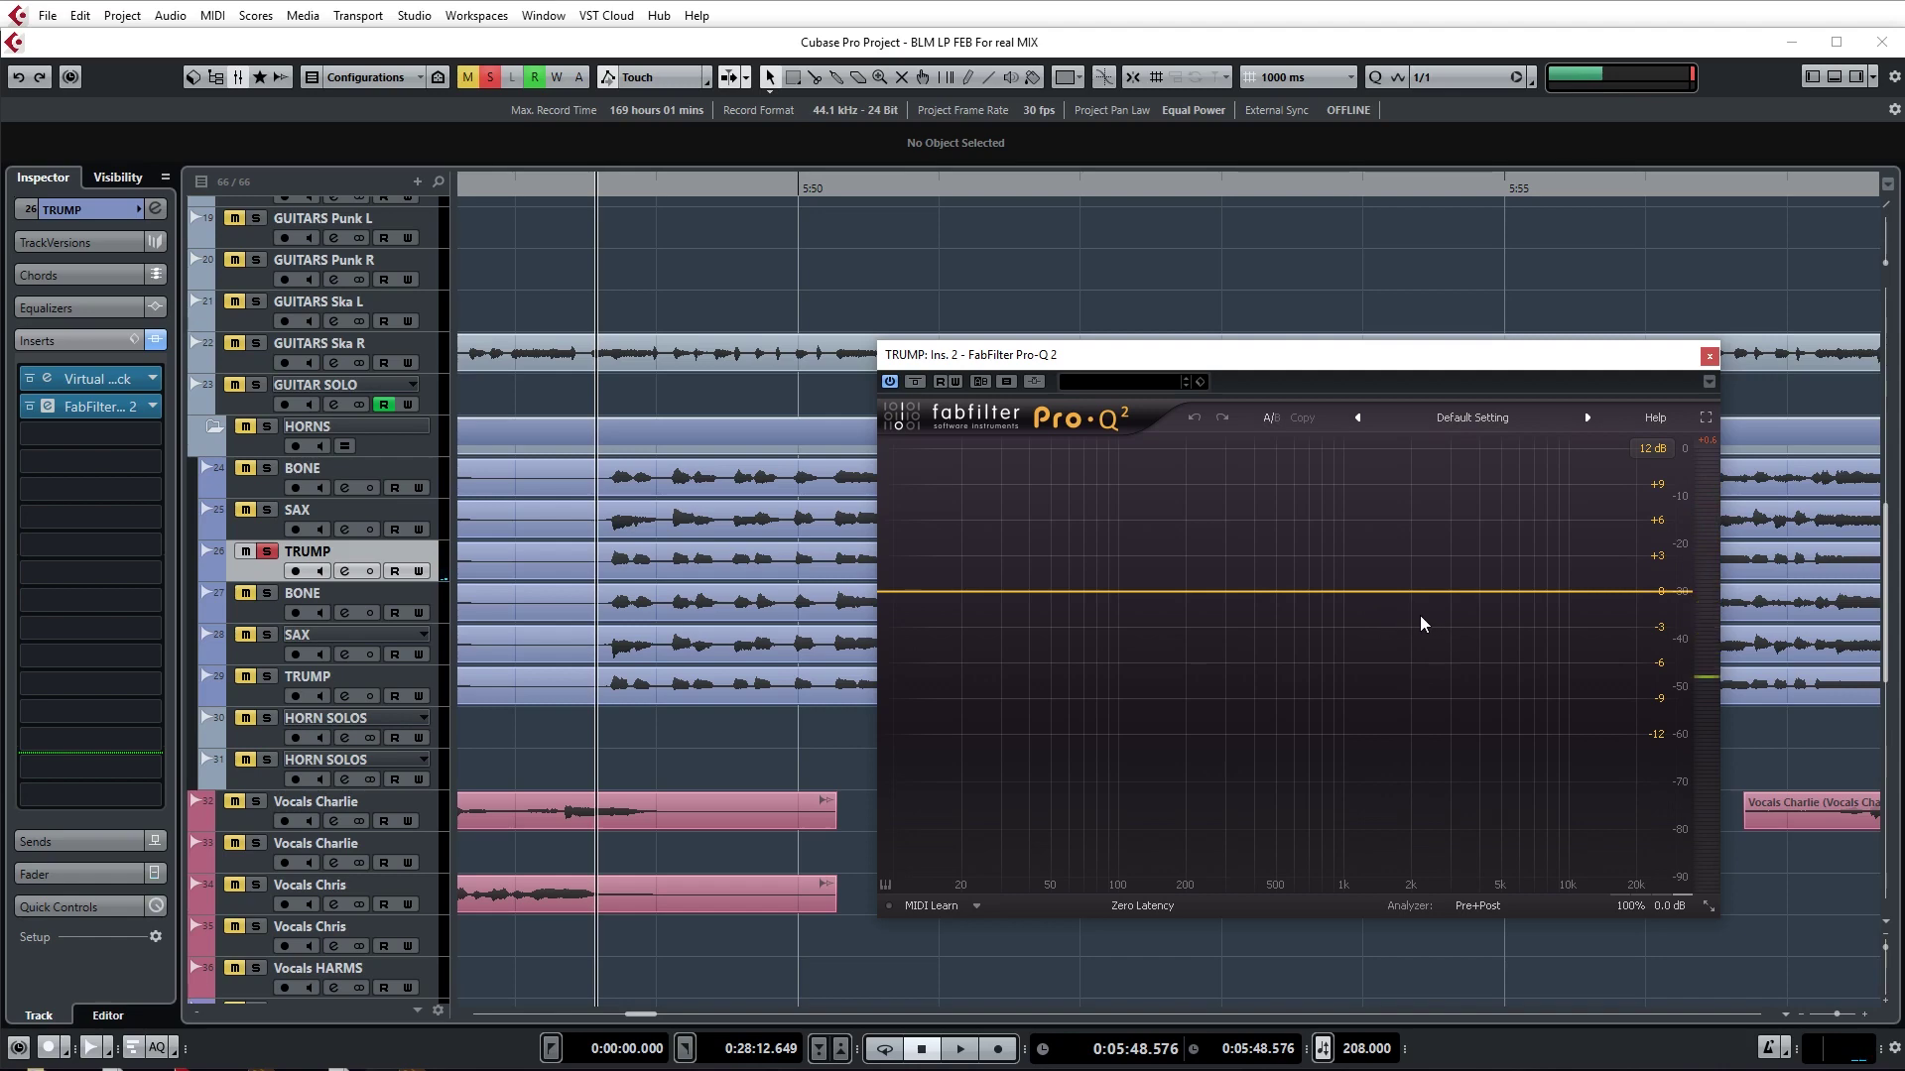
pyautogui.press('space')
pyautogui.moveTo(1419, 596); pyautogui.dragTo(1511, 633)
pyautogui.press('space')
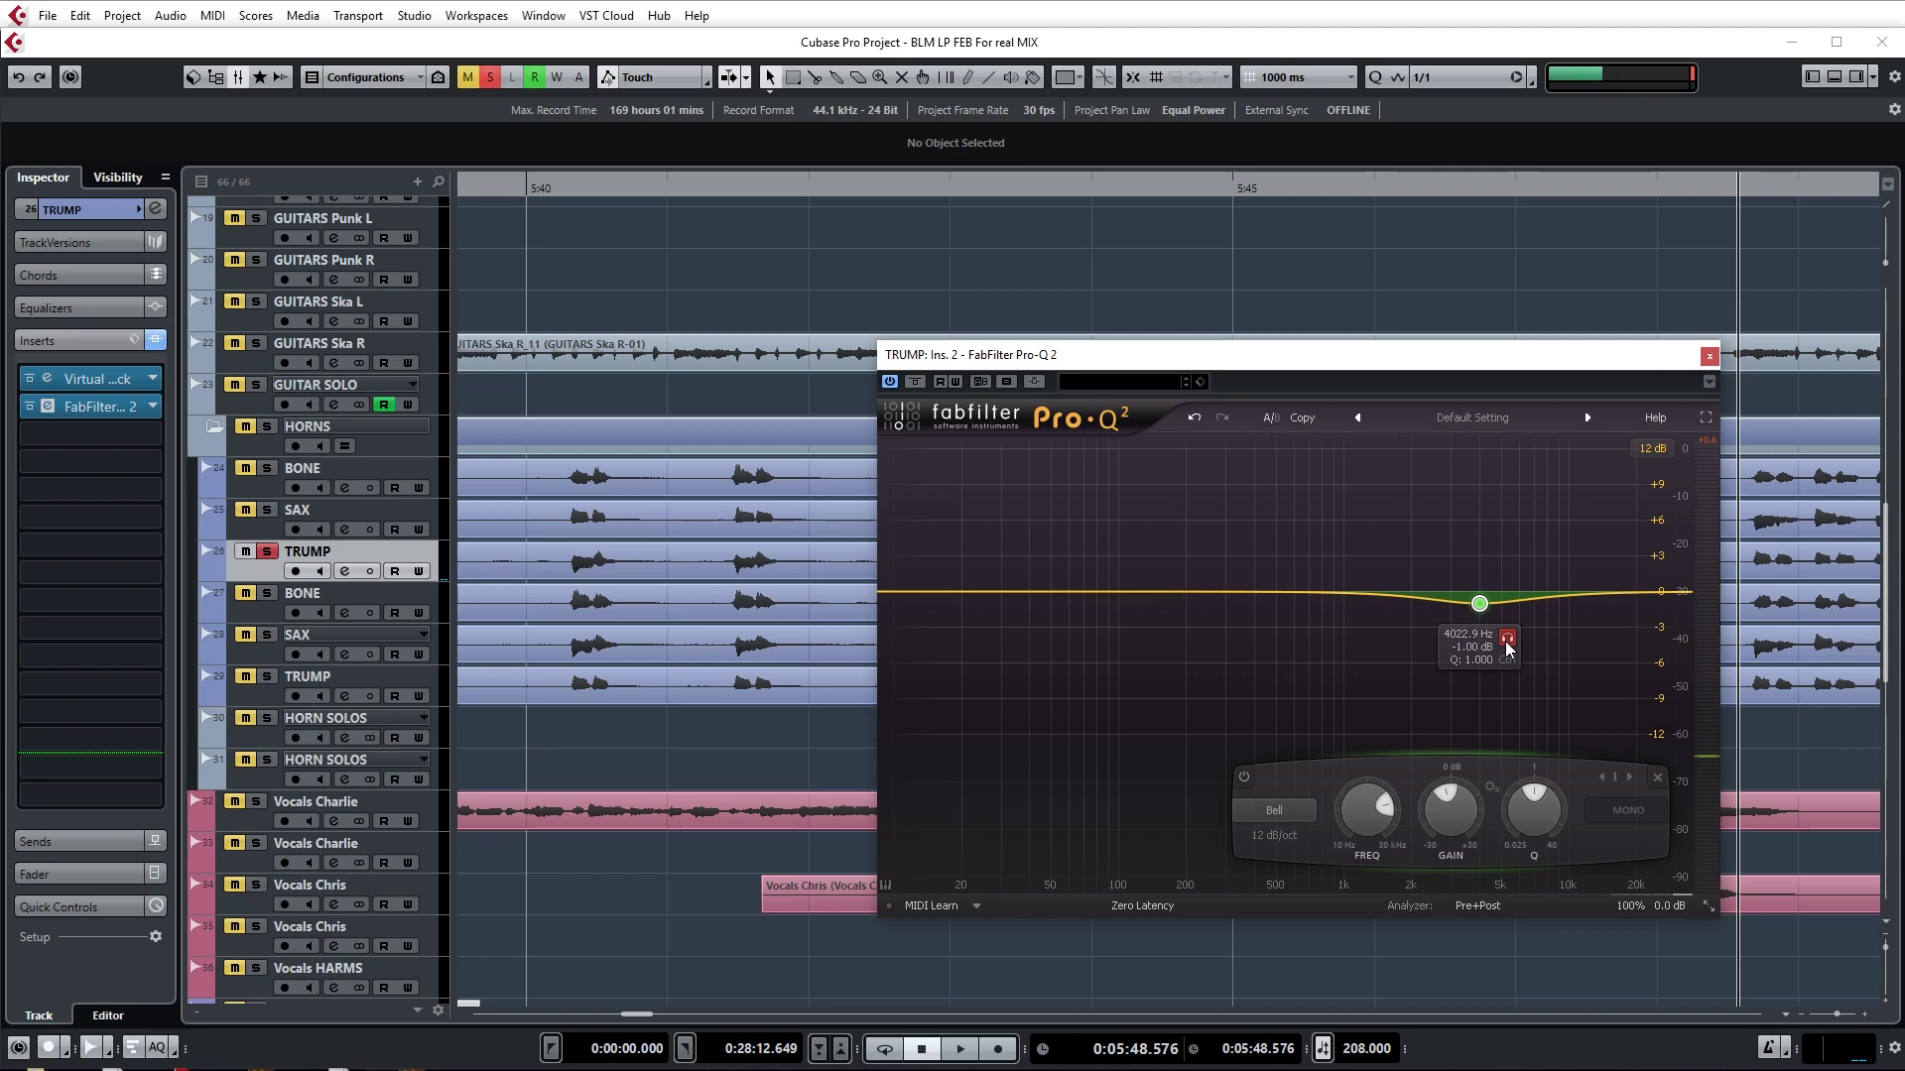
pyautogui.moveTo(1505, 641); pyautogui.dragTo(1508, 649)
pyautogui.press('space')
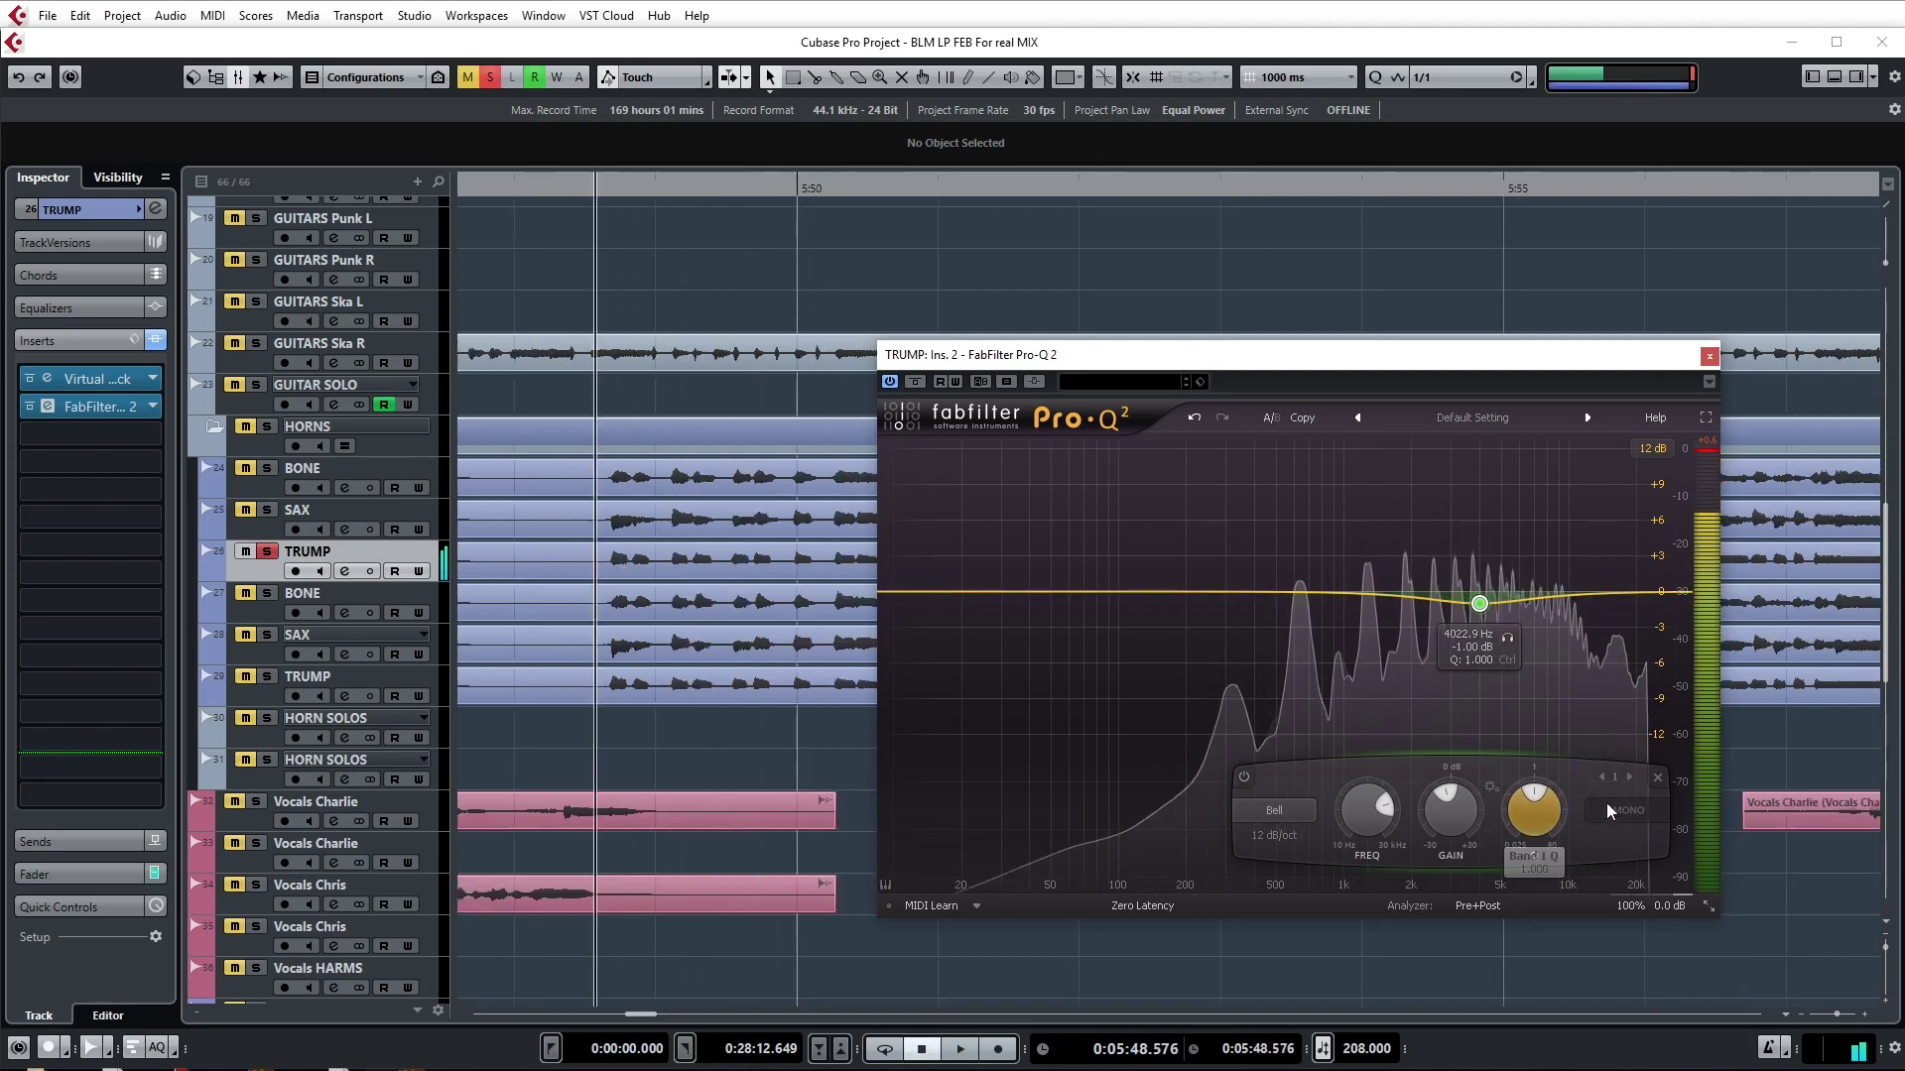
pyautogui.press('space')
# - Close FabFilter Pro-Q 2 and unsolo the TRUMP track
pyautogui.click(1659, 779)
pyautogui.click(1708, 355)
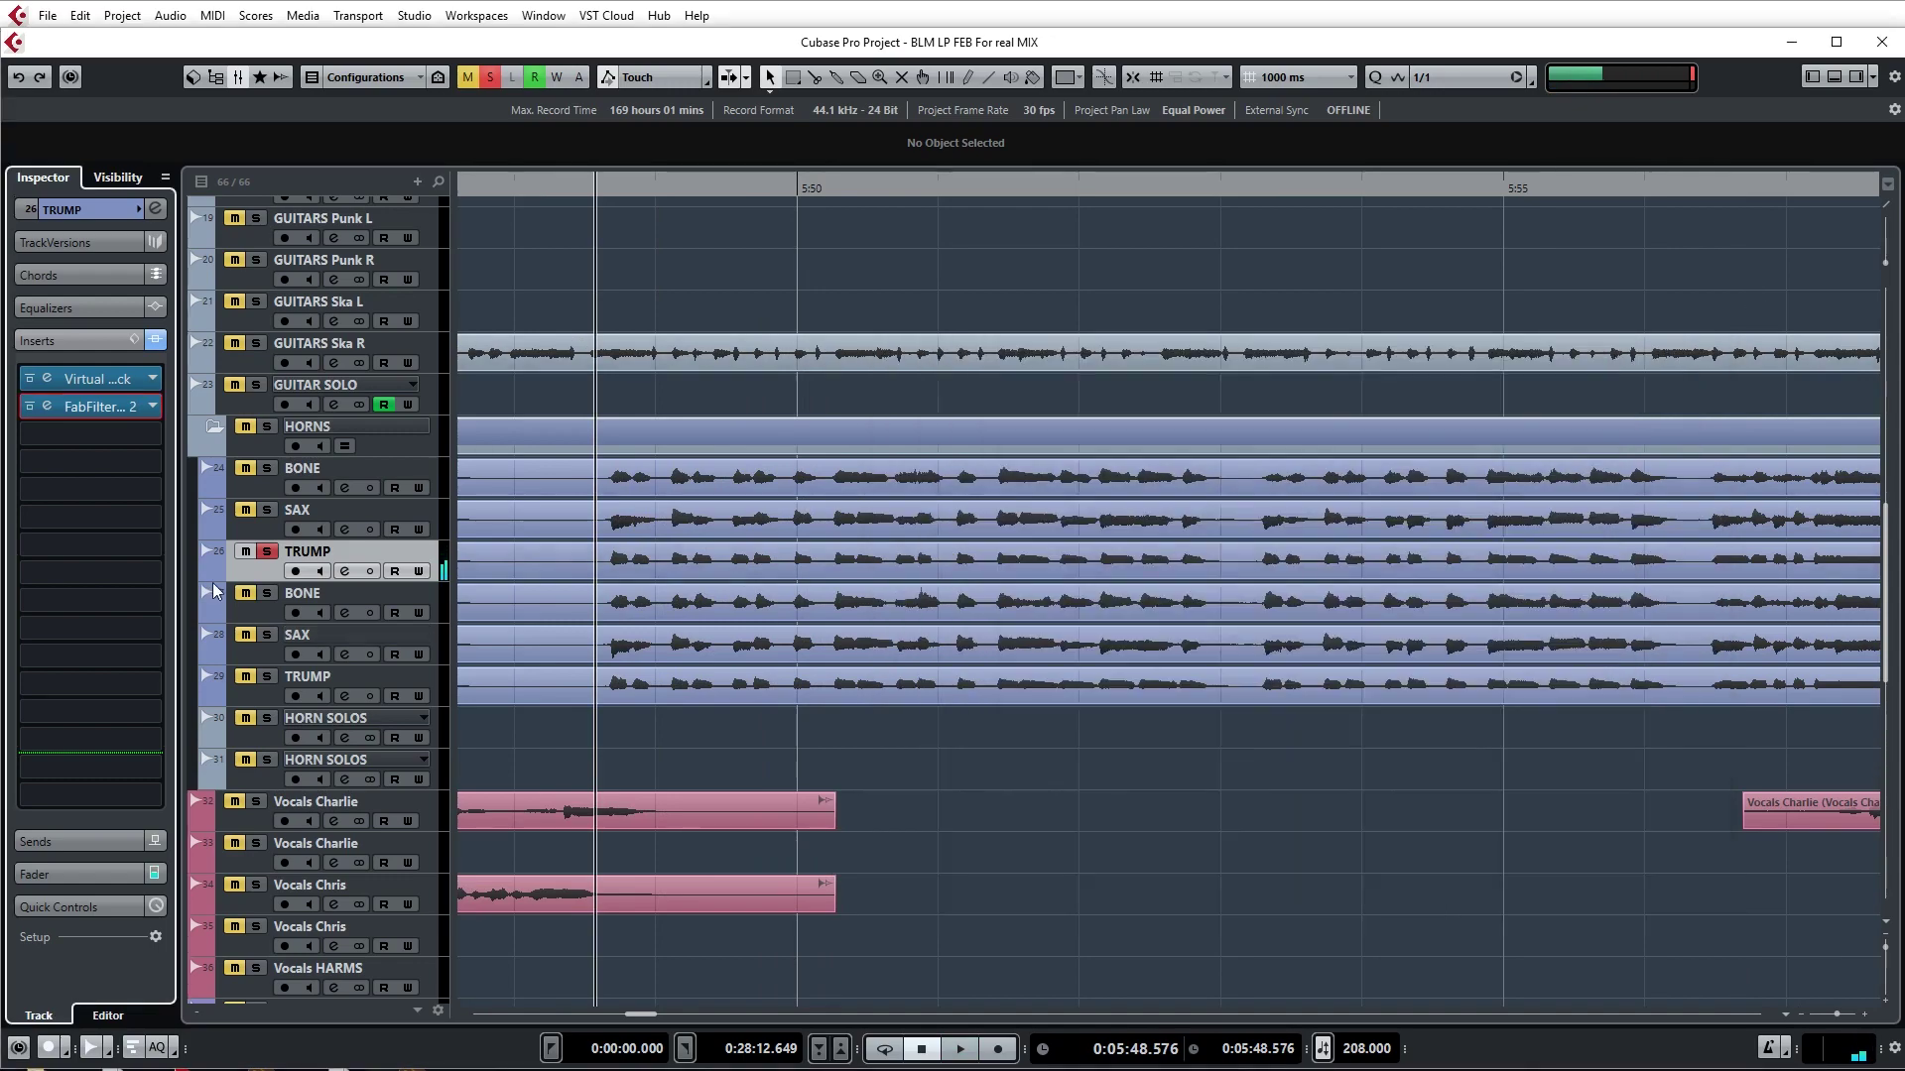
pyautogui.click(266, 556)
# - Switch the timeline ruler's format to Bars+Beats for the horn phrase
pyautogui.scroll(2, 1159, 950)
pyautogui.scroll(-3, 1036, 877)
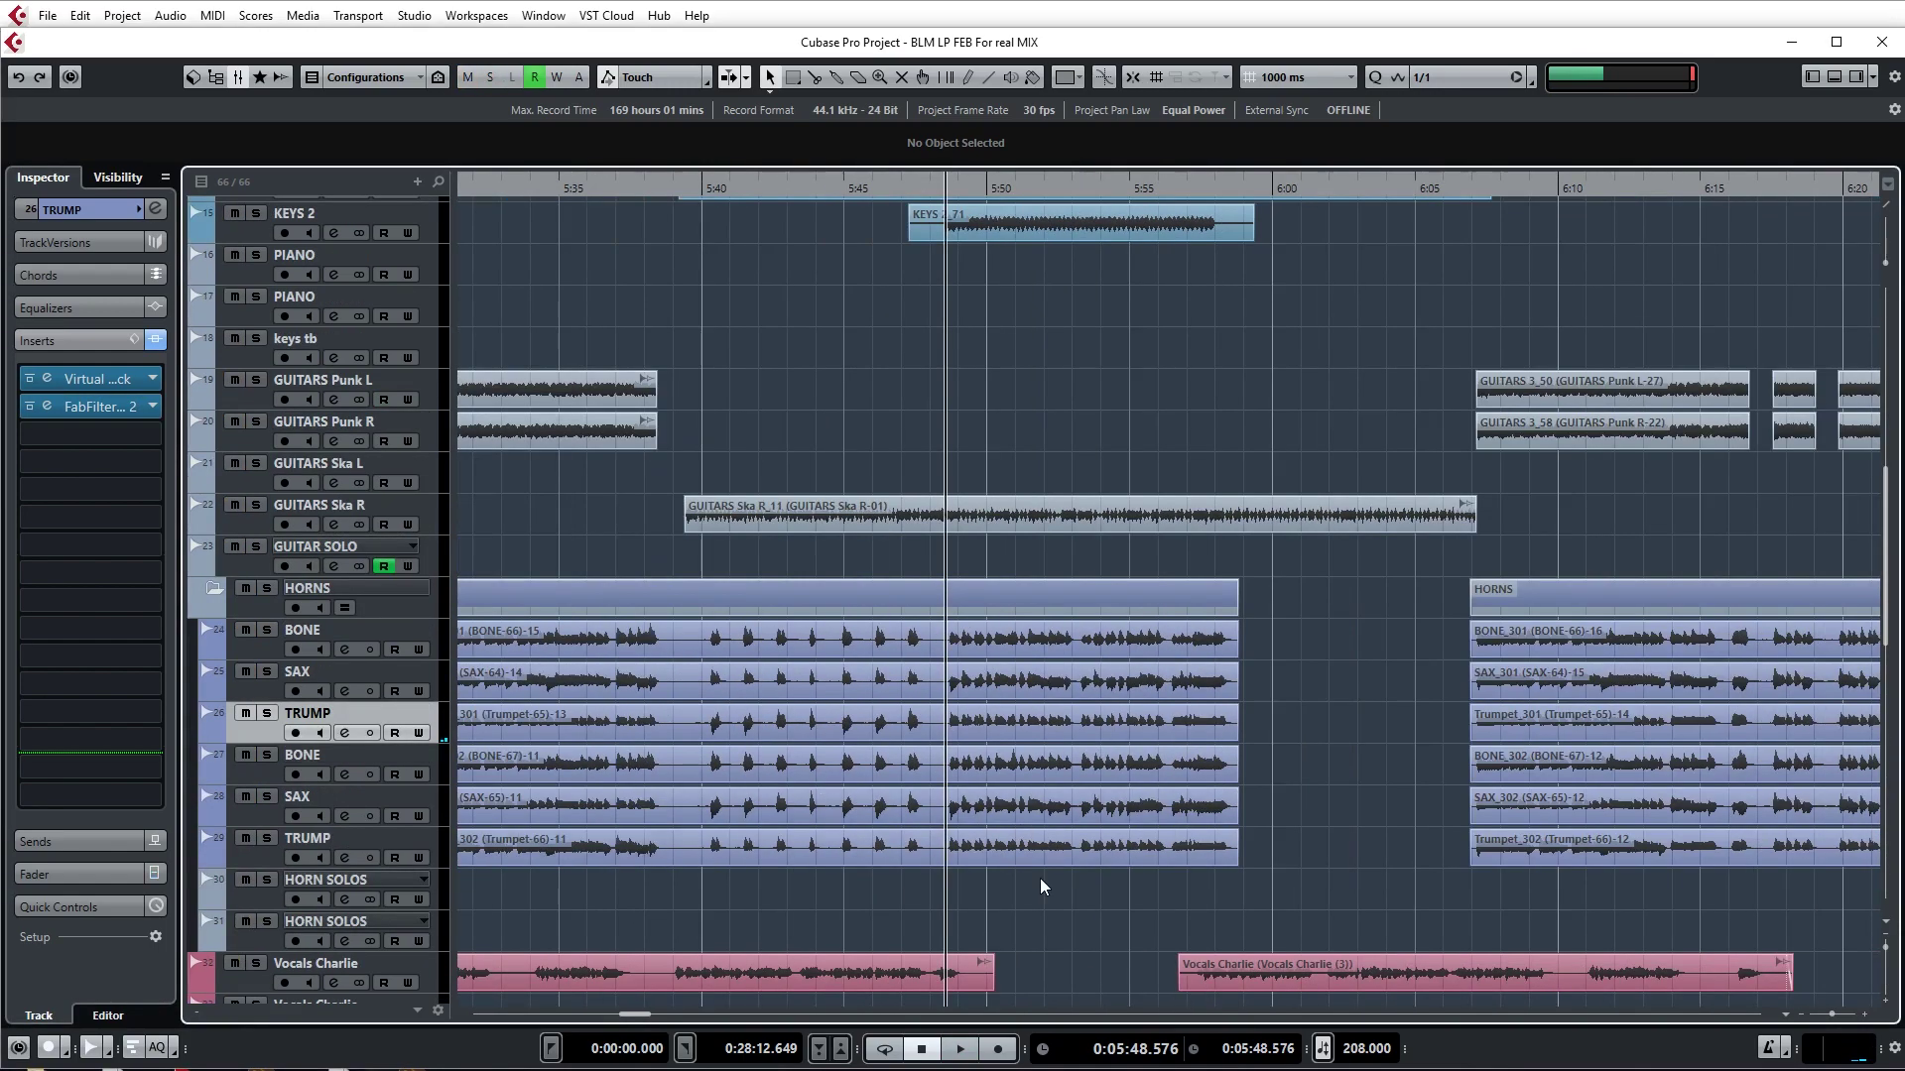
pyautogui.scroll(2, 1035, 877)
pyautogui.scroll(2, 855, 867)
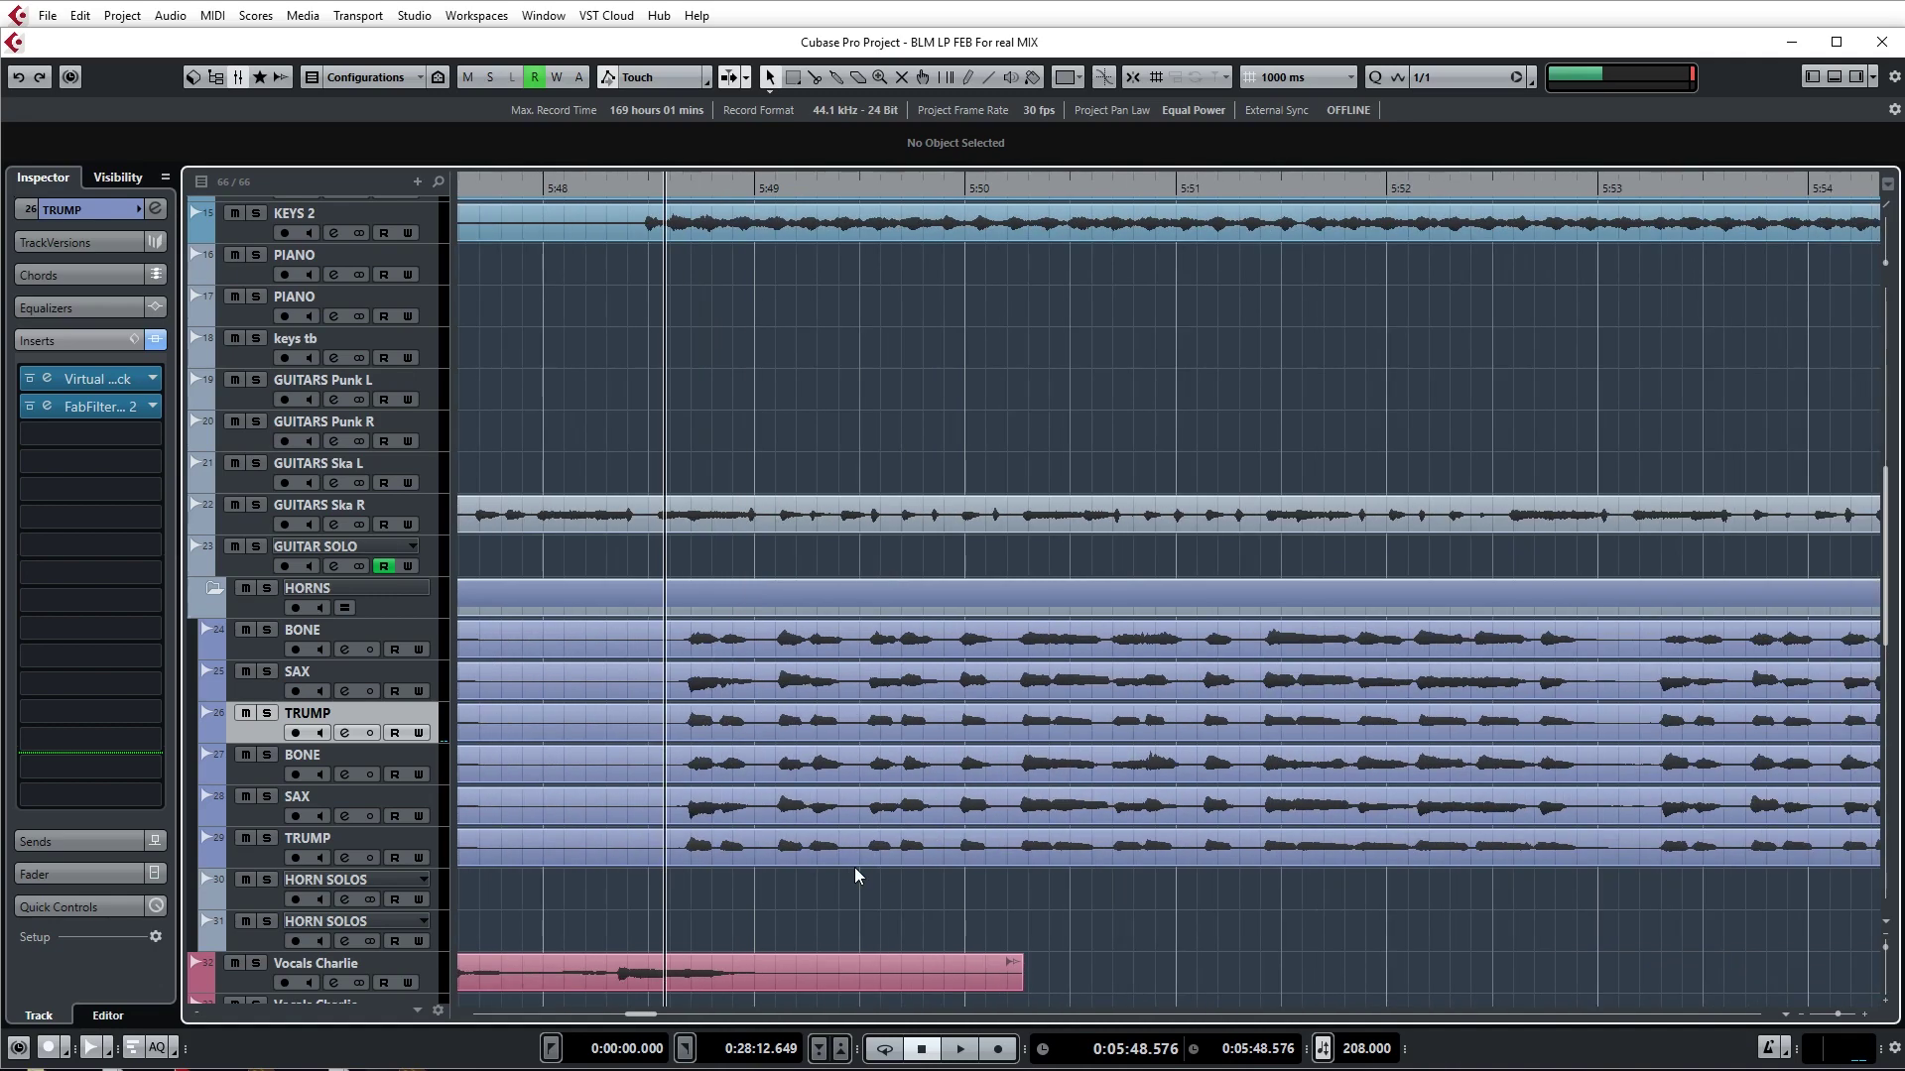
pyautogui.scroll(2, 809, 878)
pyautogui.hscroll(-2, 853, 883)
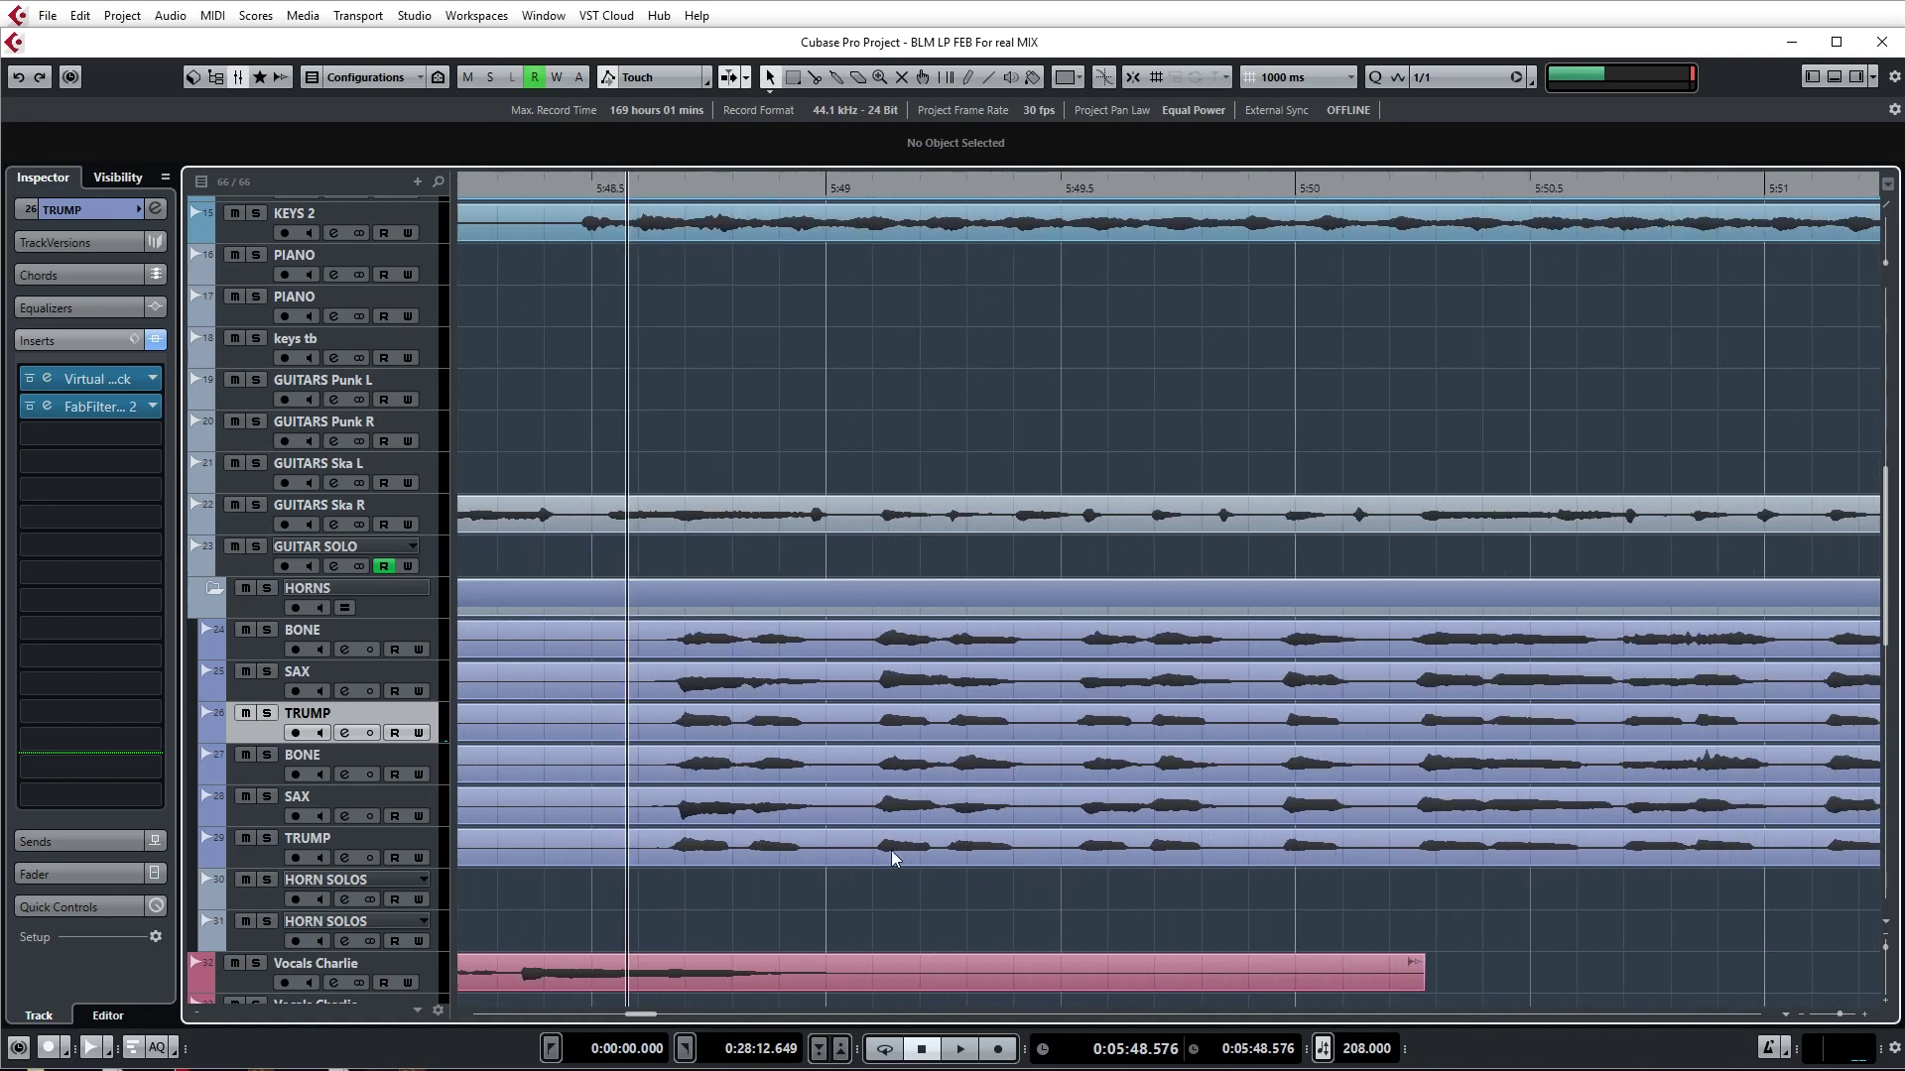
pyautogui.rightClick(660, 185)
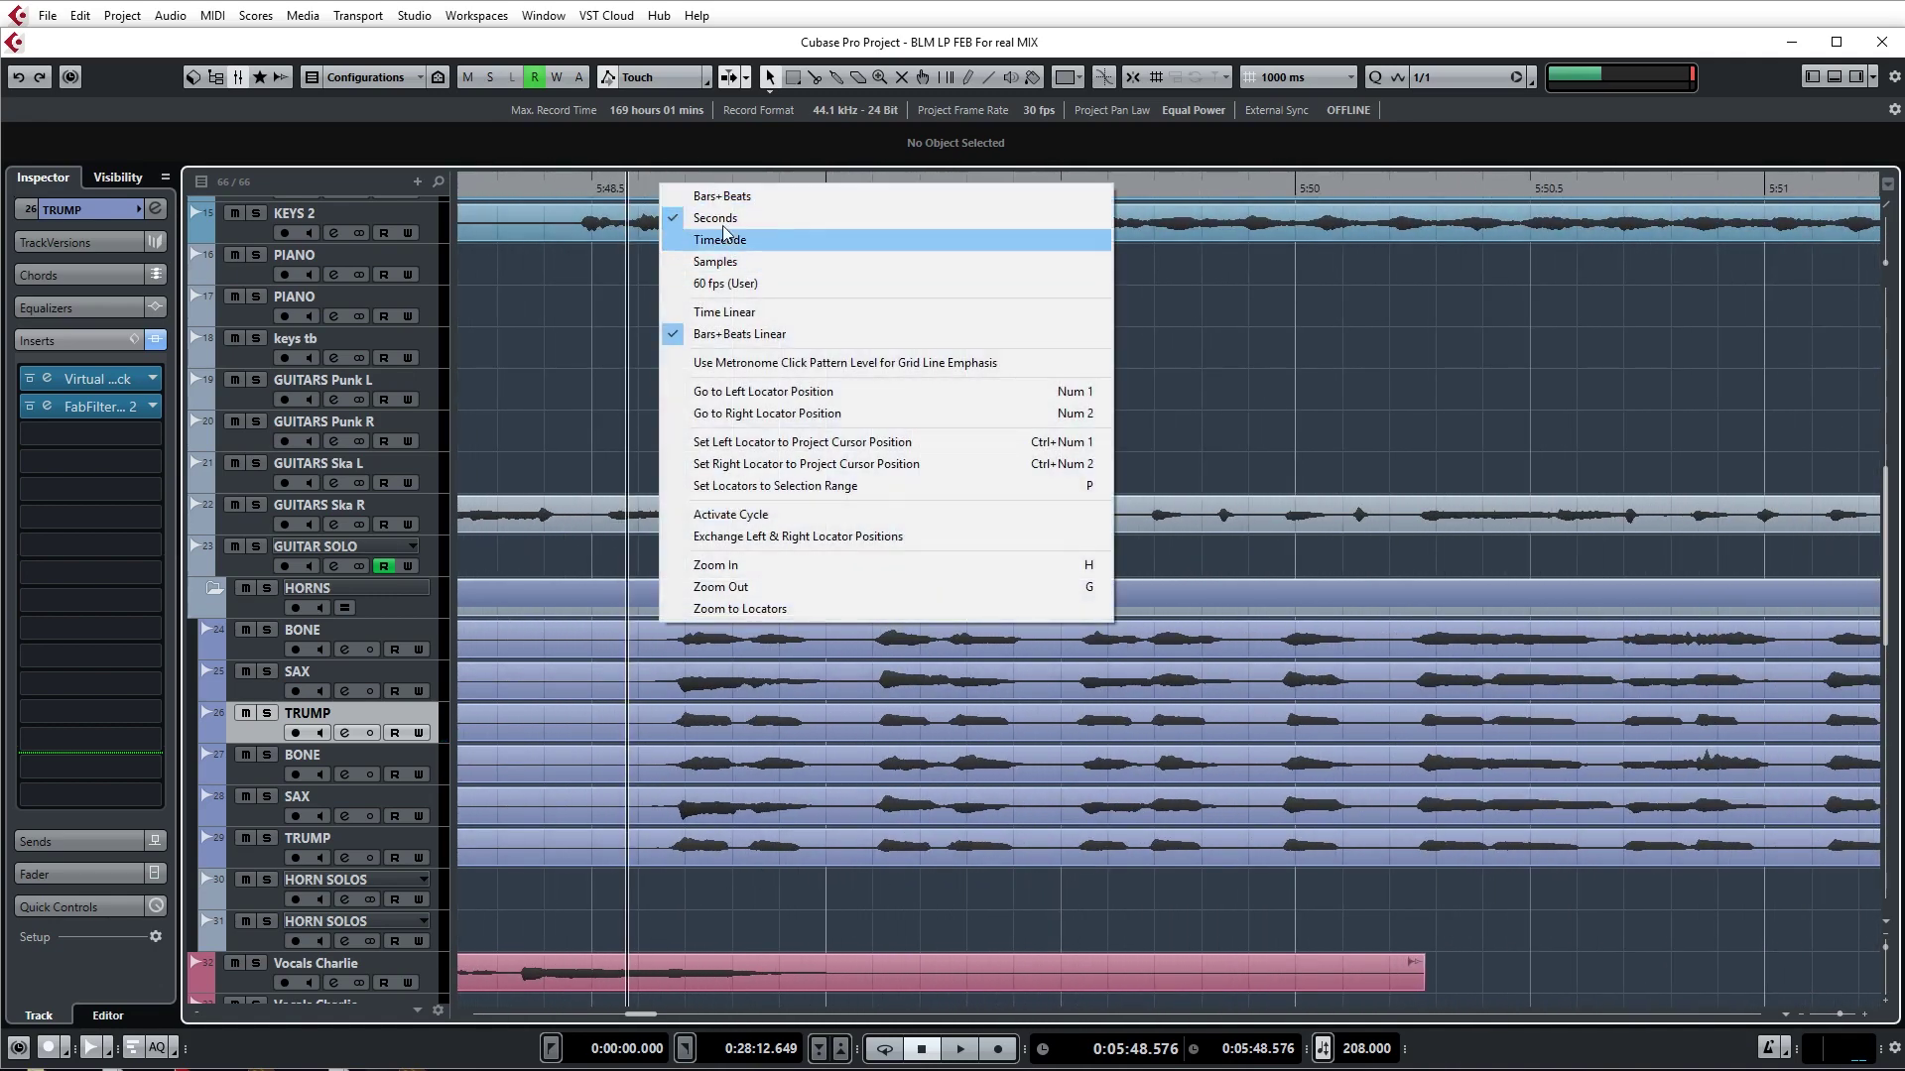
pyautogui.click(712, 198)
# - Examine how the horn notes line up with the bar grid from bar 1305, briefly selecting the clips on all six tracks
pyautogui.scroll(2, 692, 609)
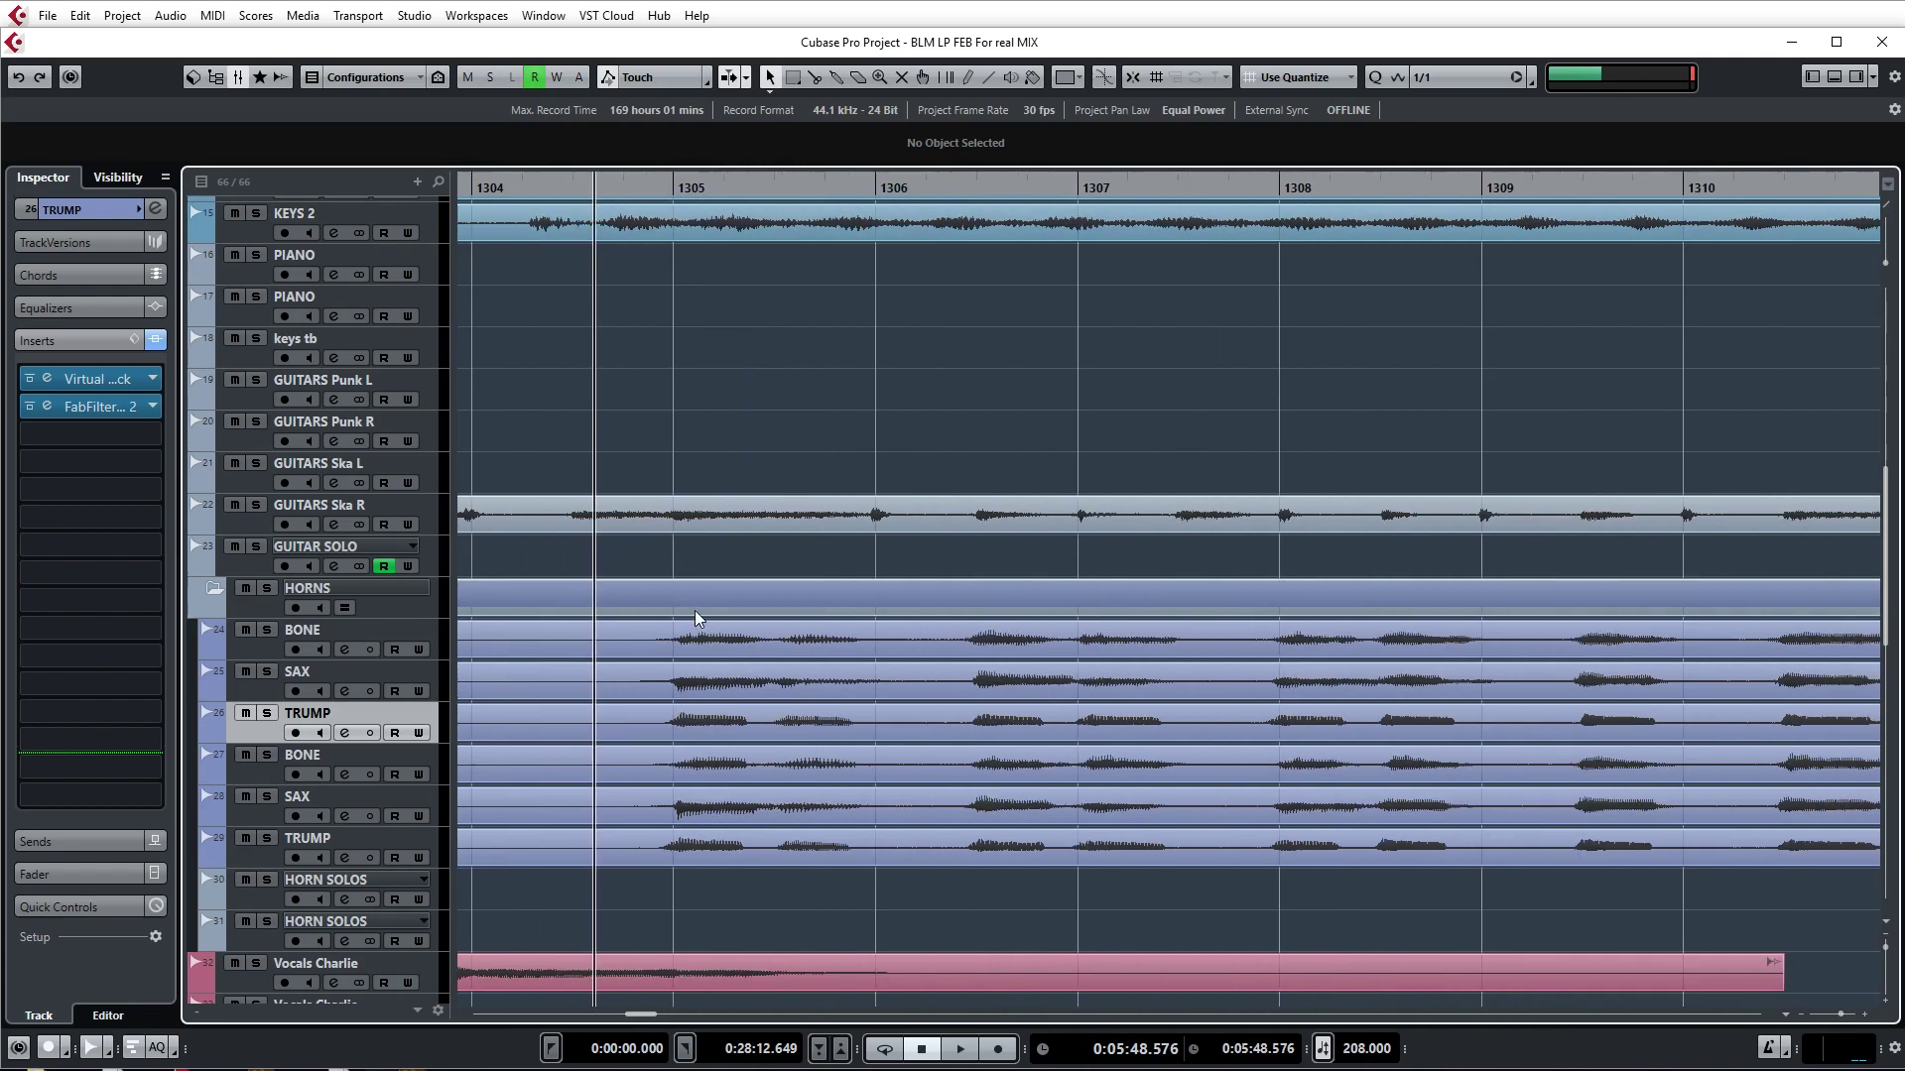
pyautogui.scroll(-3, 792, 850)
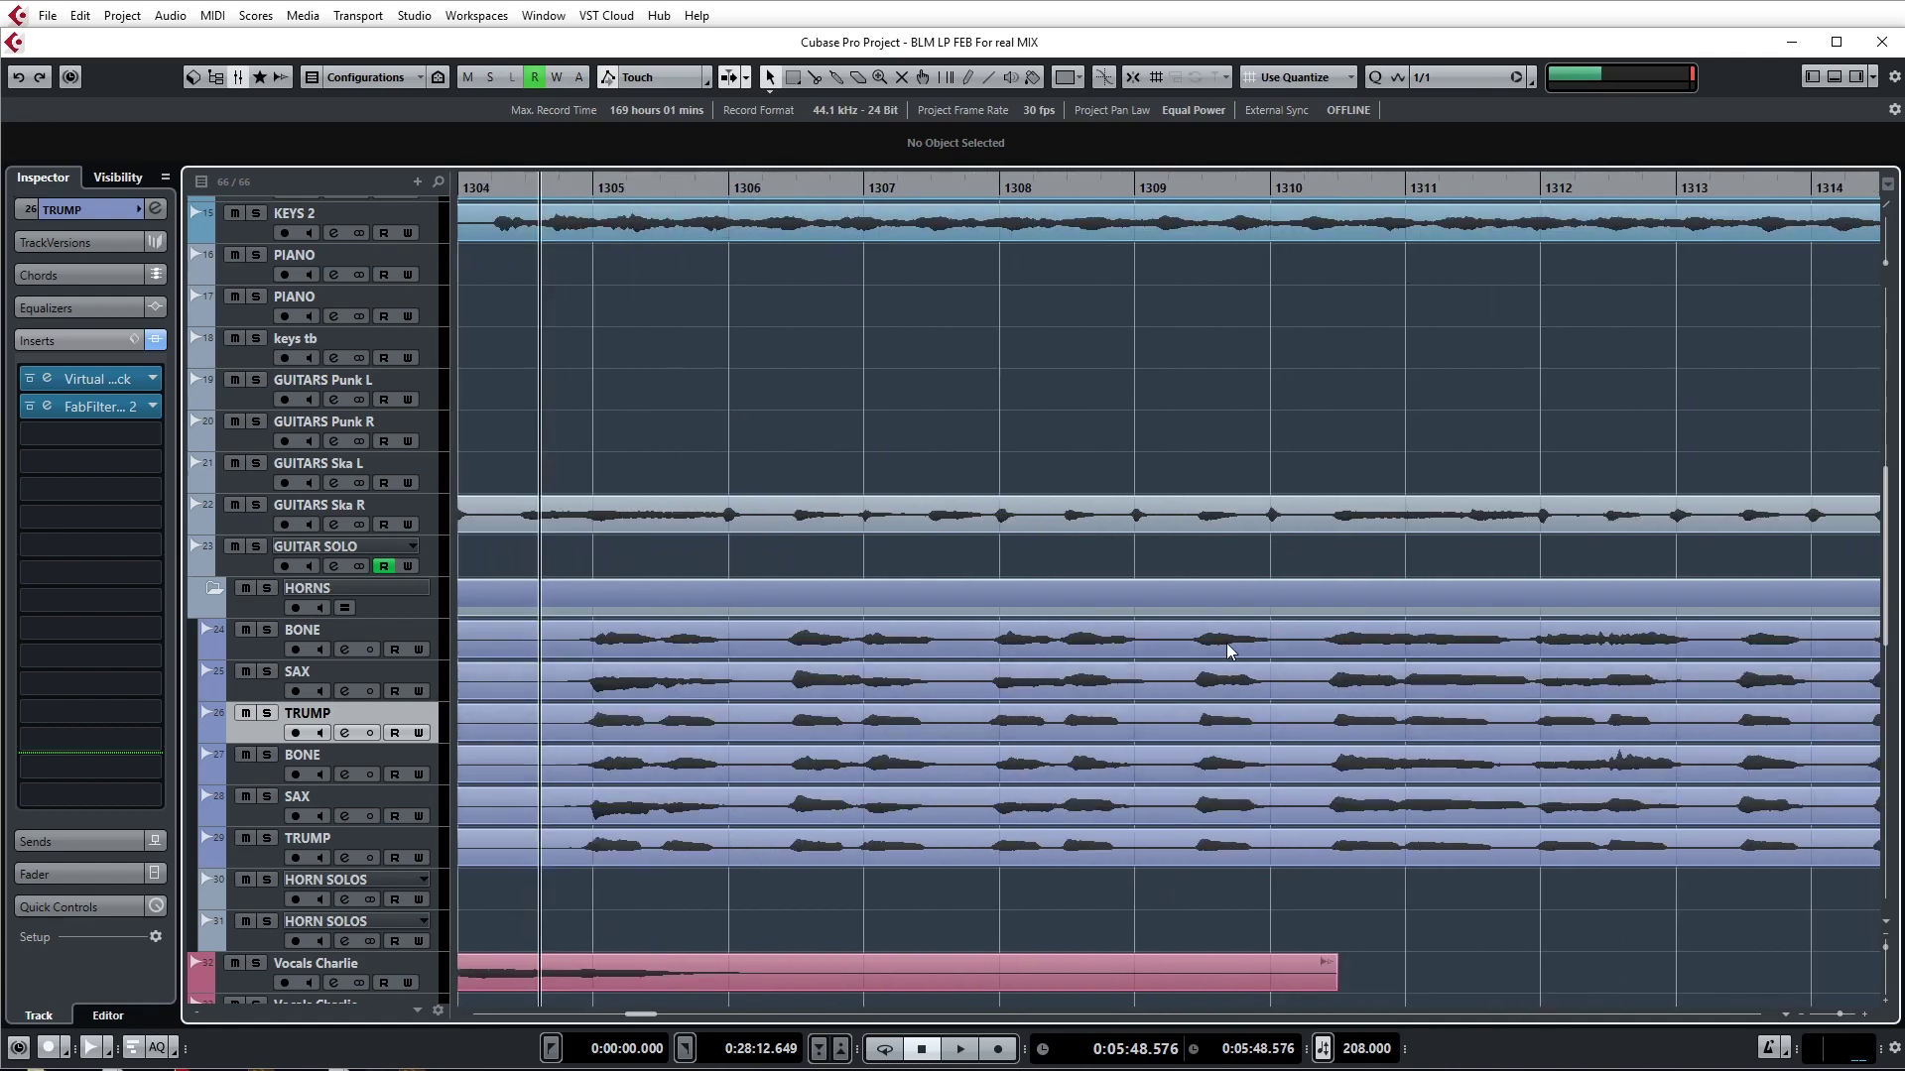
pyautogui.hscroll(2, 1220, 720)
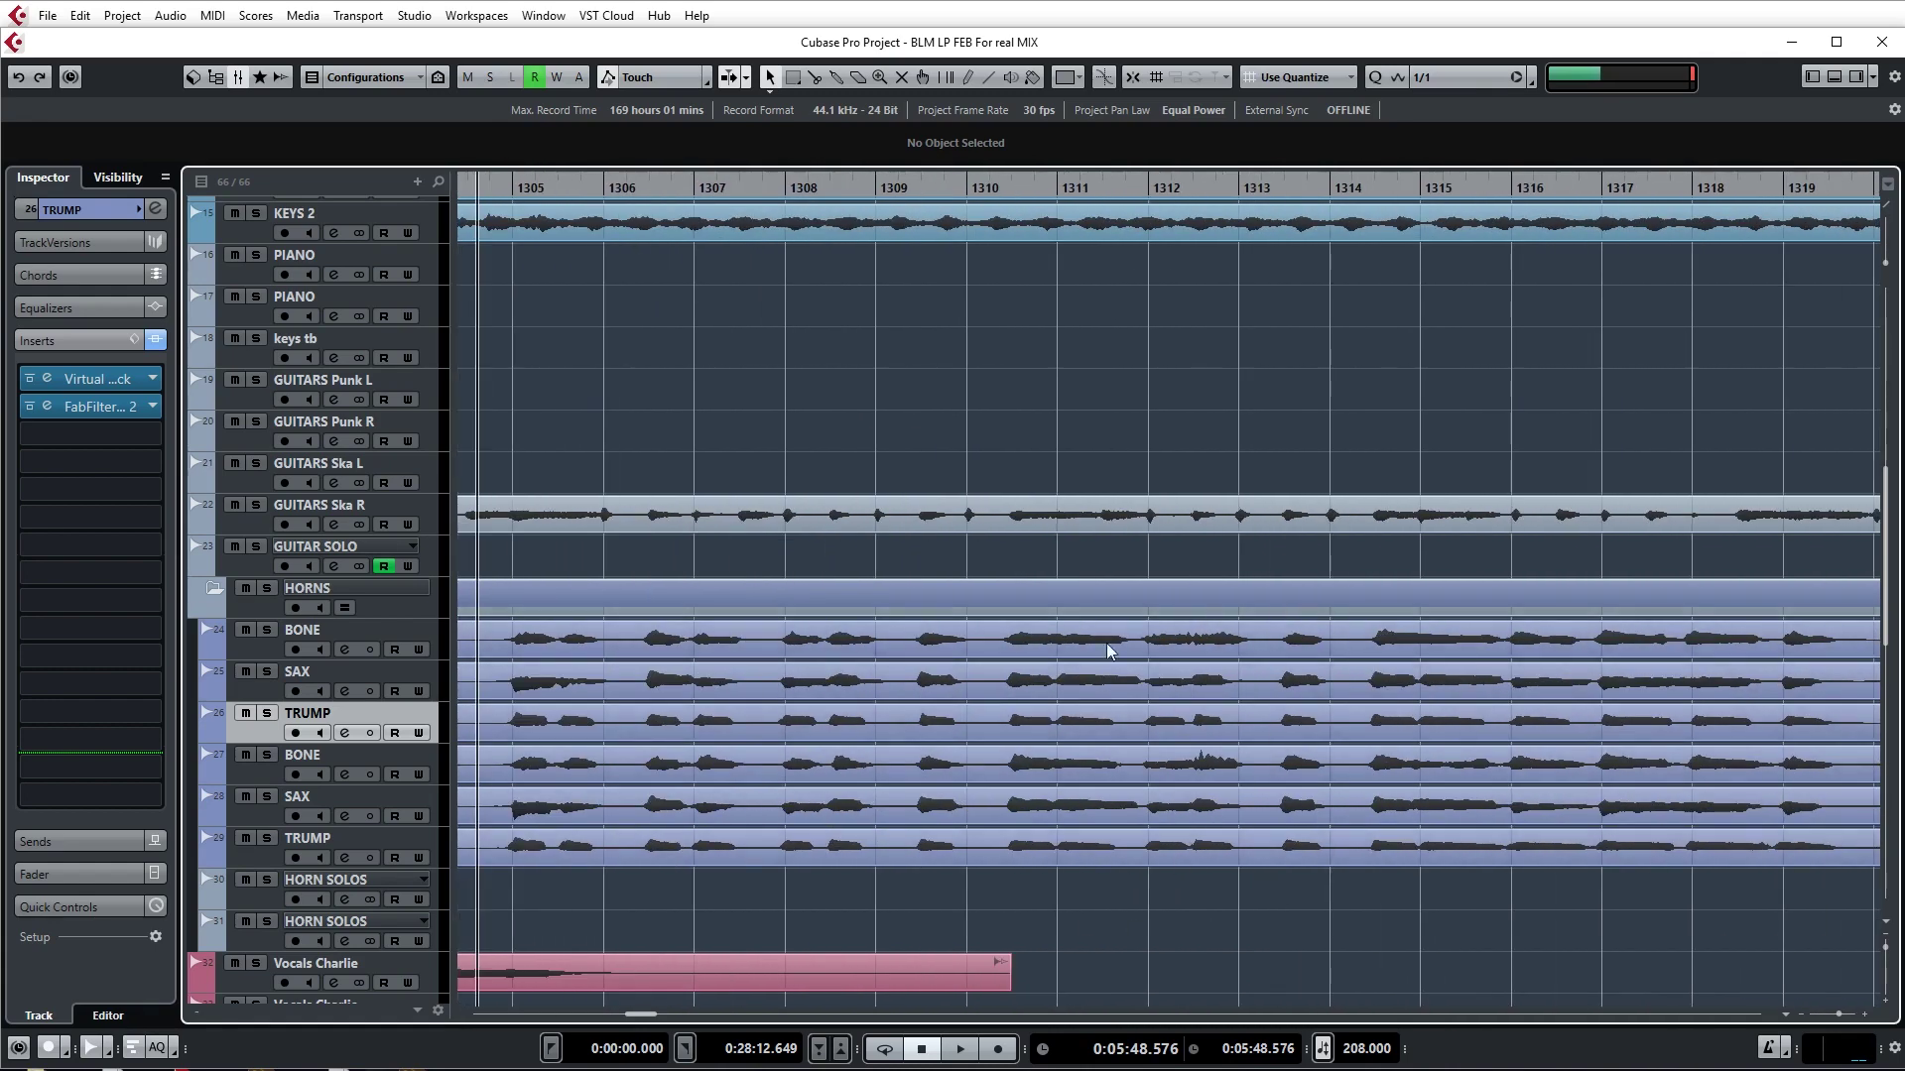
pyautogui.scroll(-3, 1190, 720)
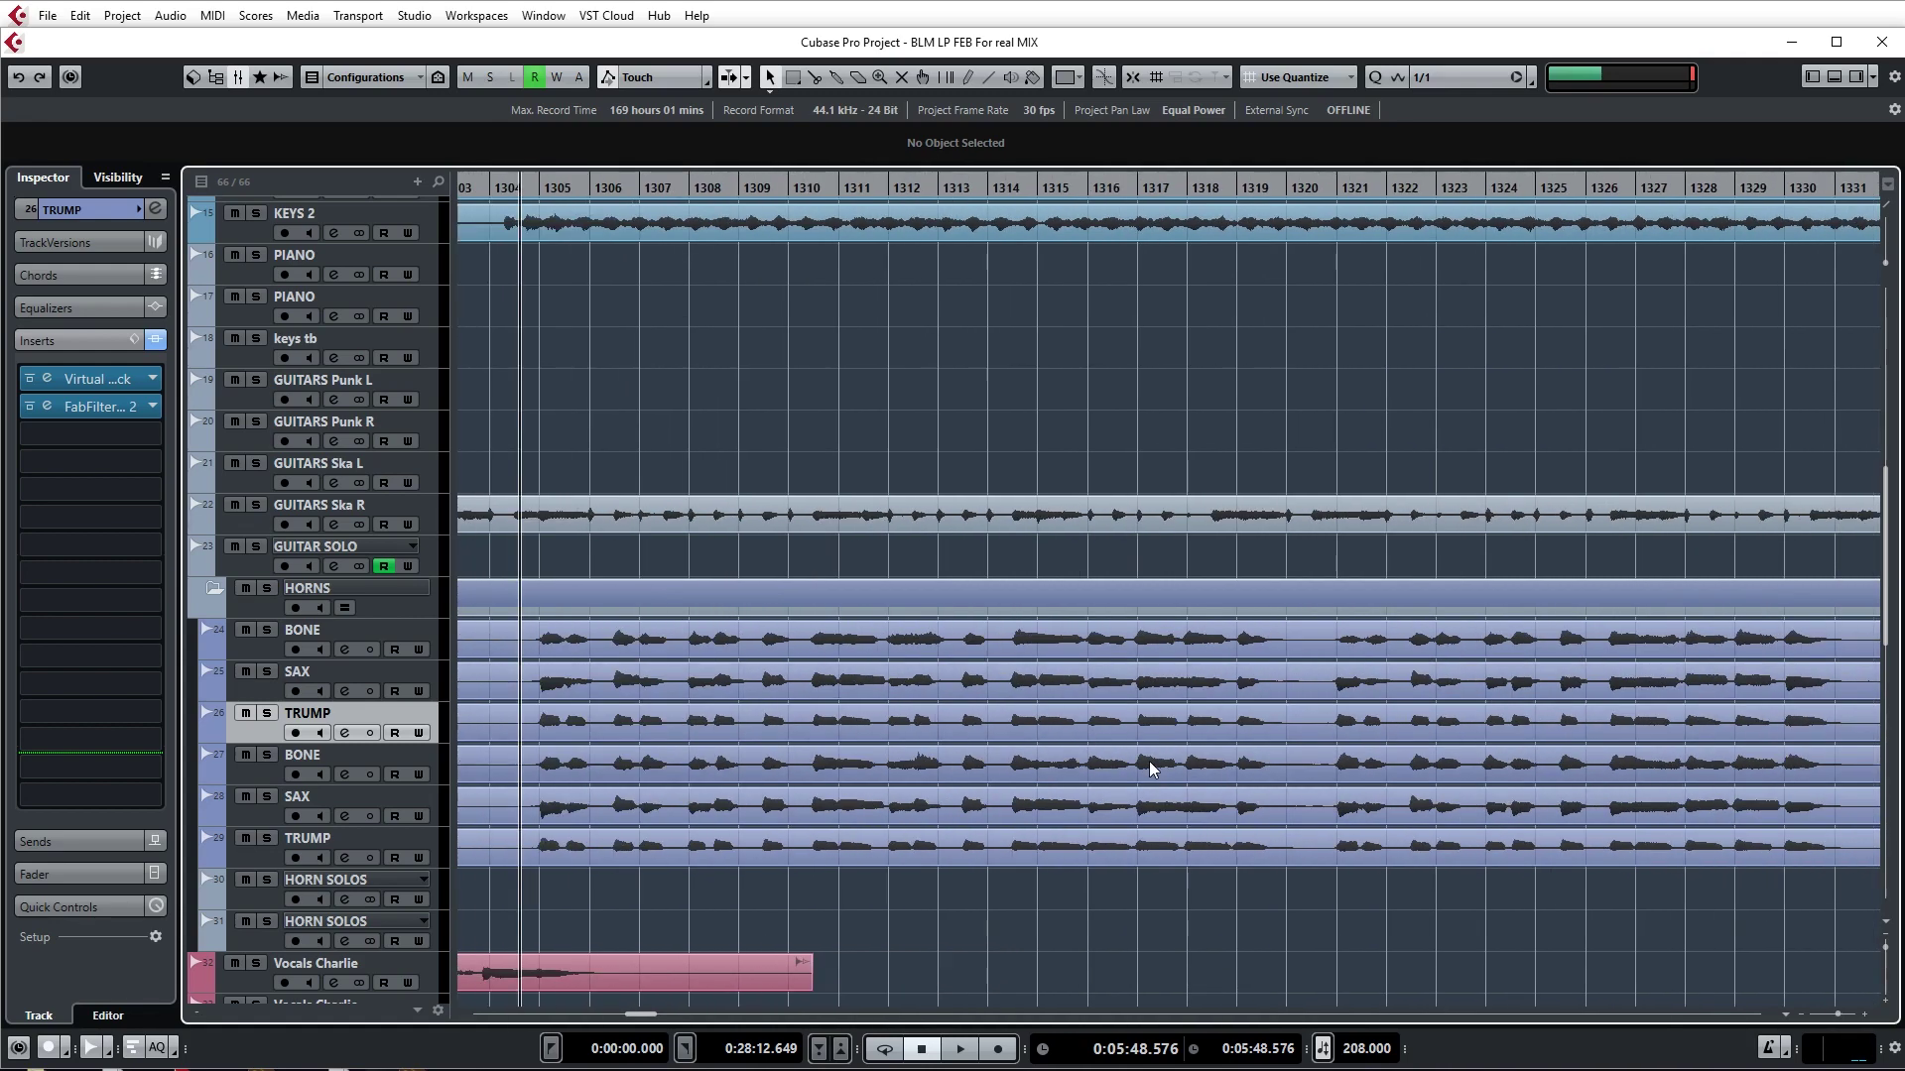
pyautogui.hscroll(-2, 1086, 729)
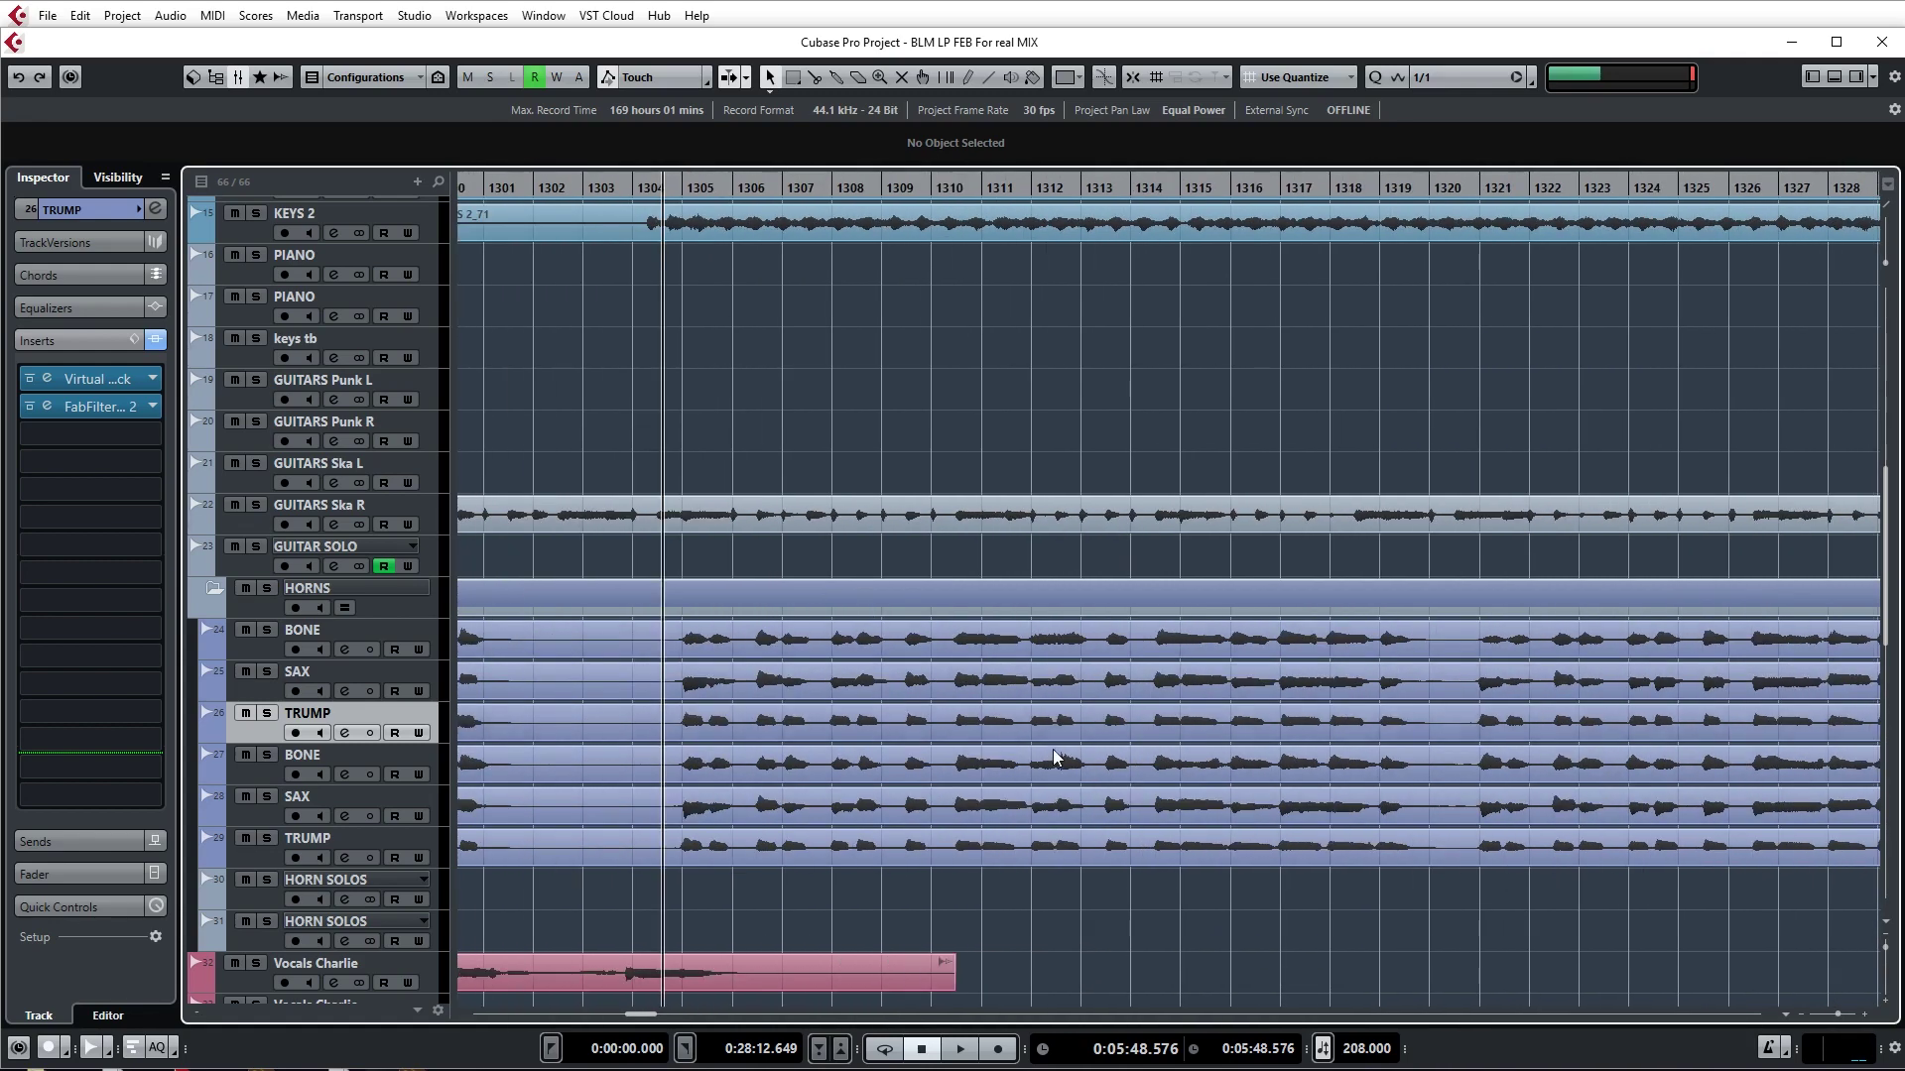
pyautogui.scroll(2, 824, 751)
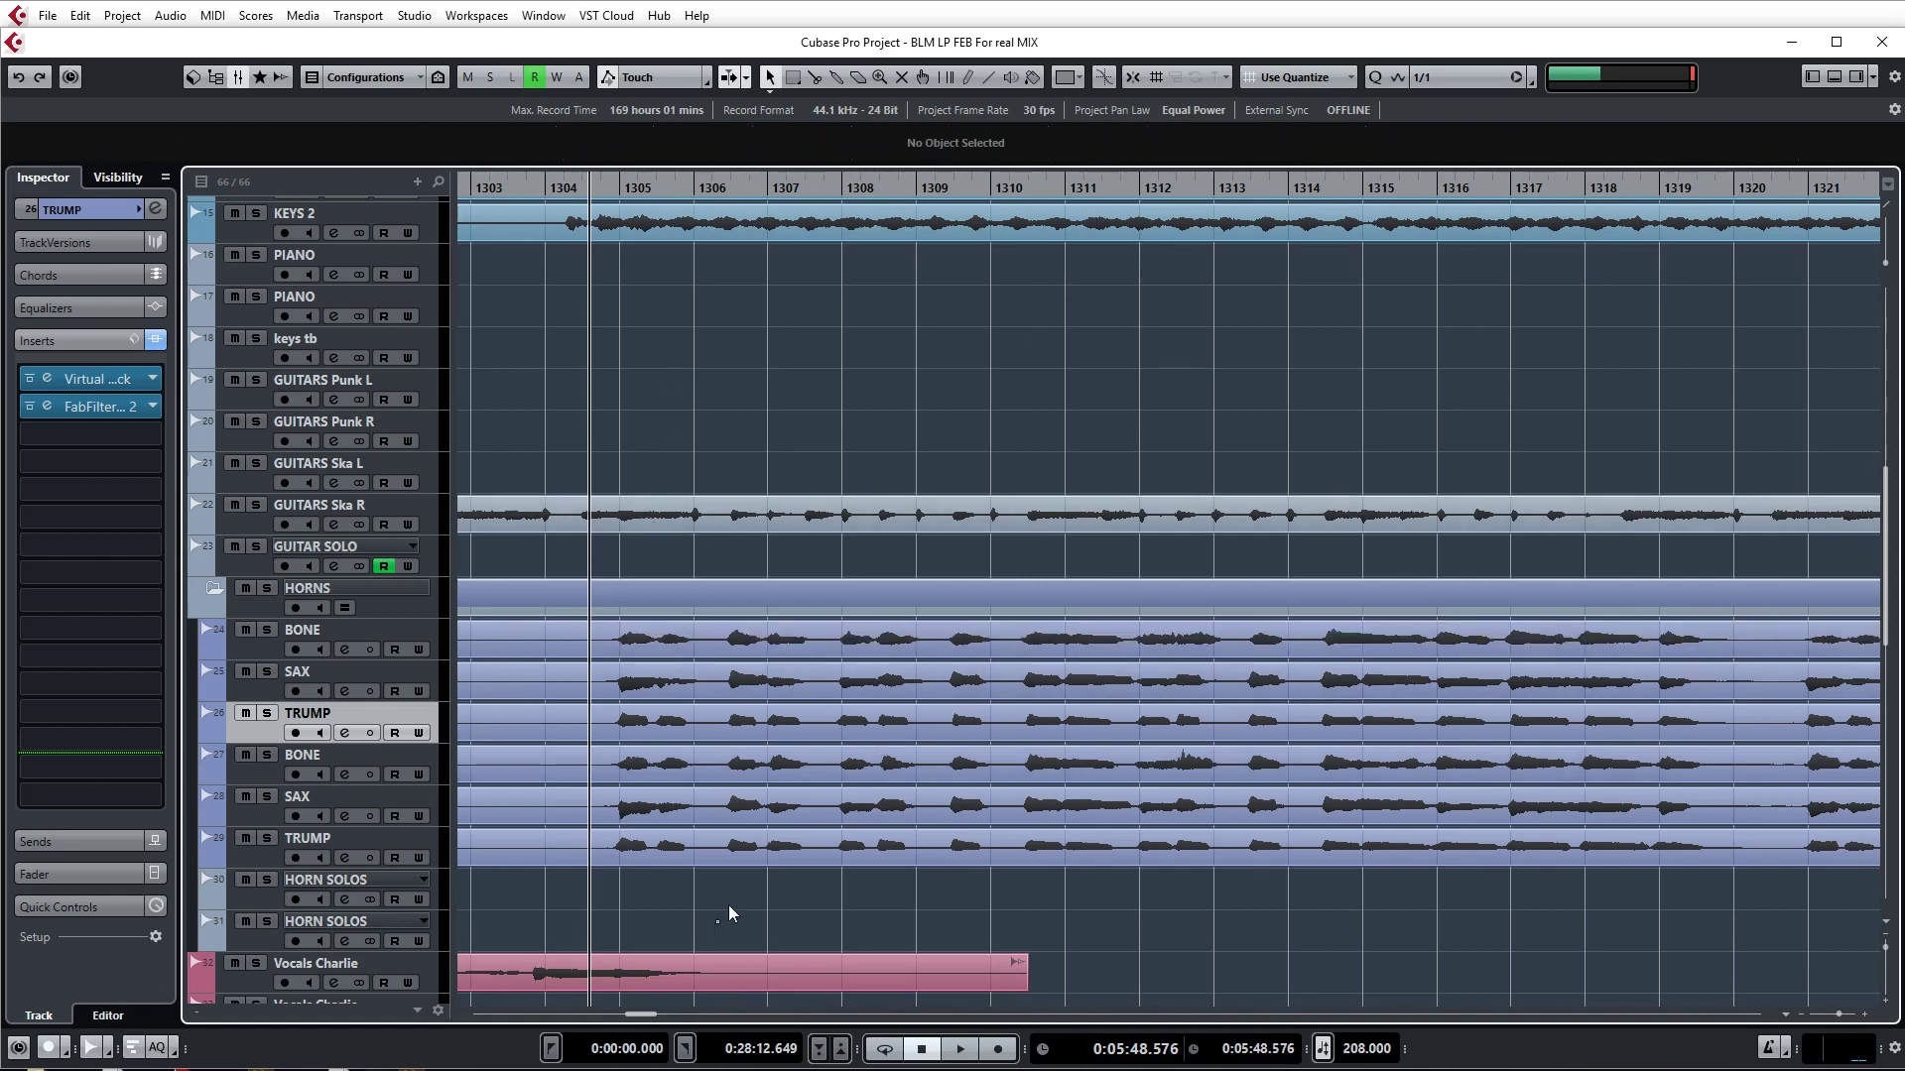
pyautogui.moveTo(728, 904); pyautogui.dragTo(775, 654)
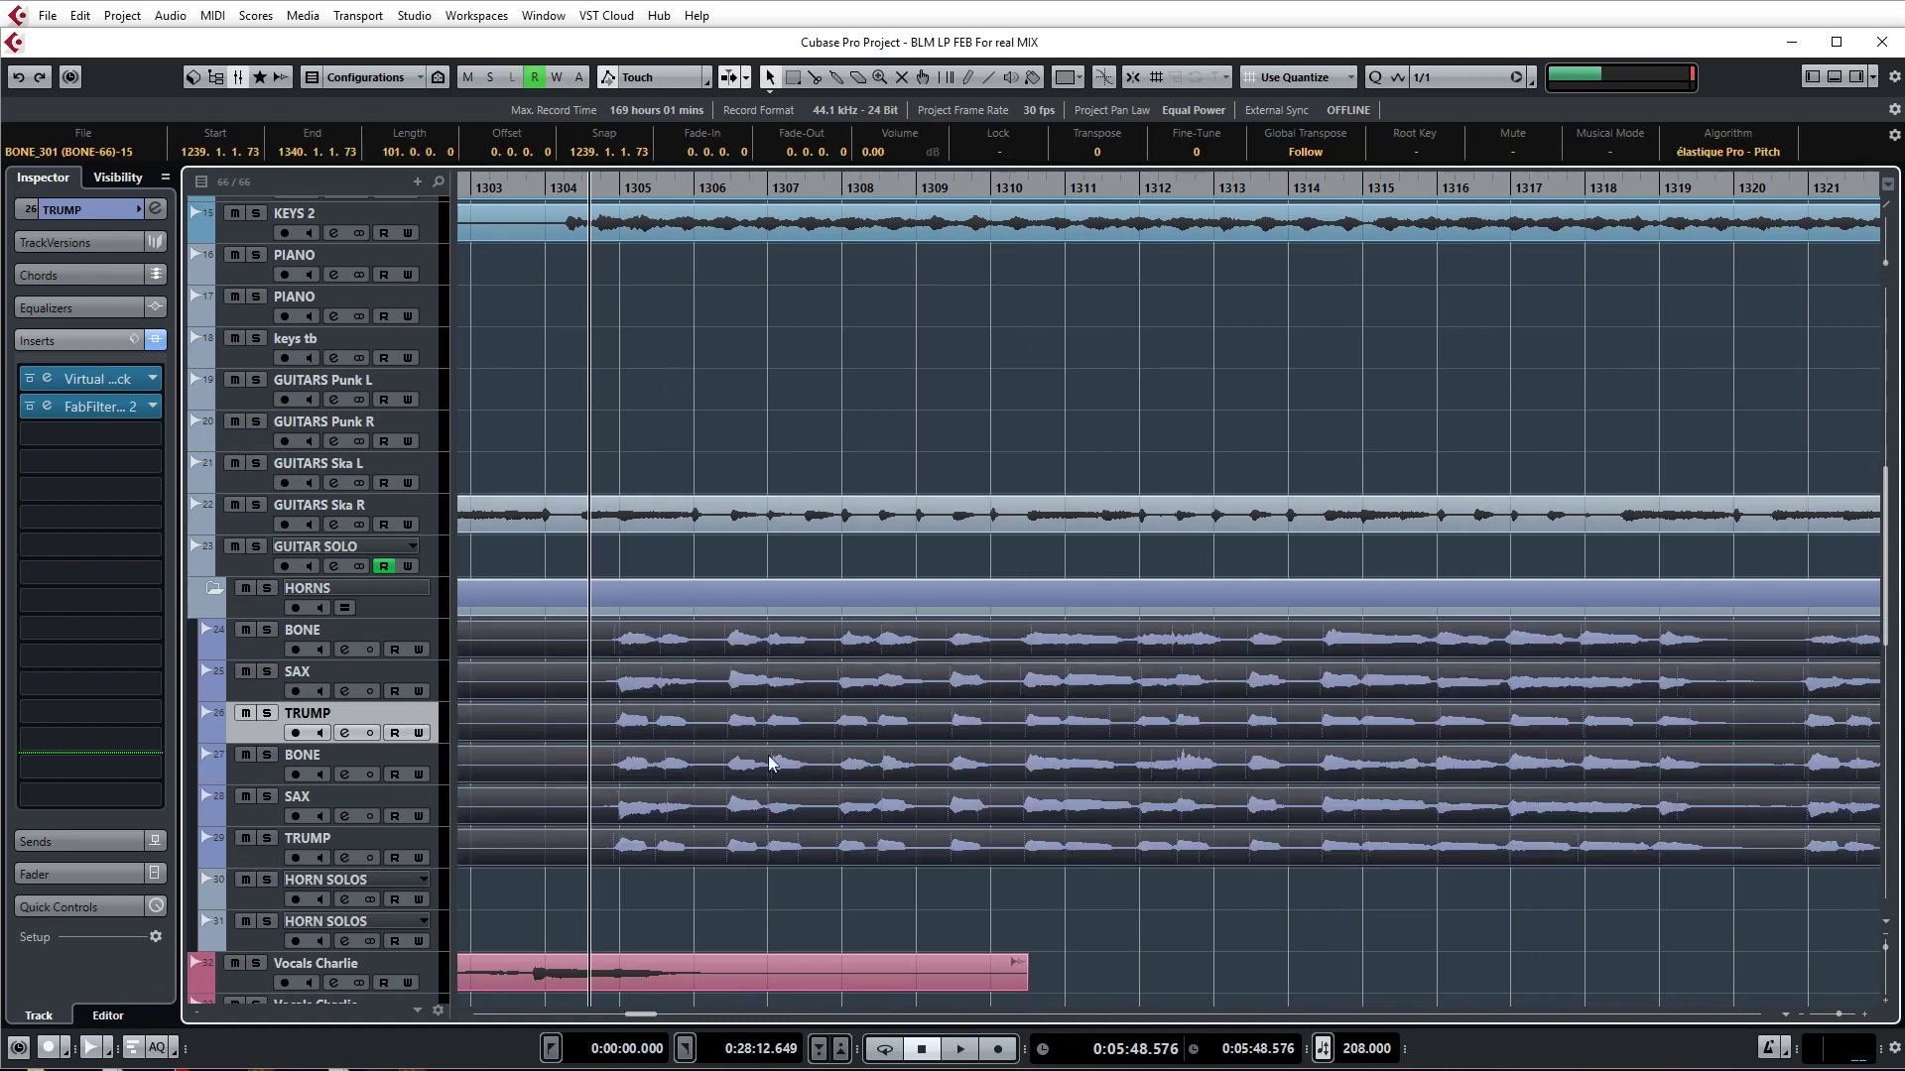
pyautogui.click(722, 915)
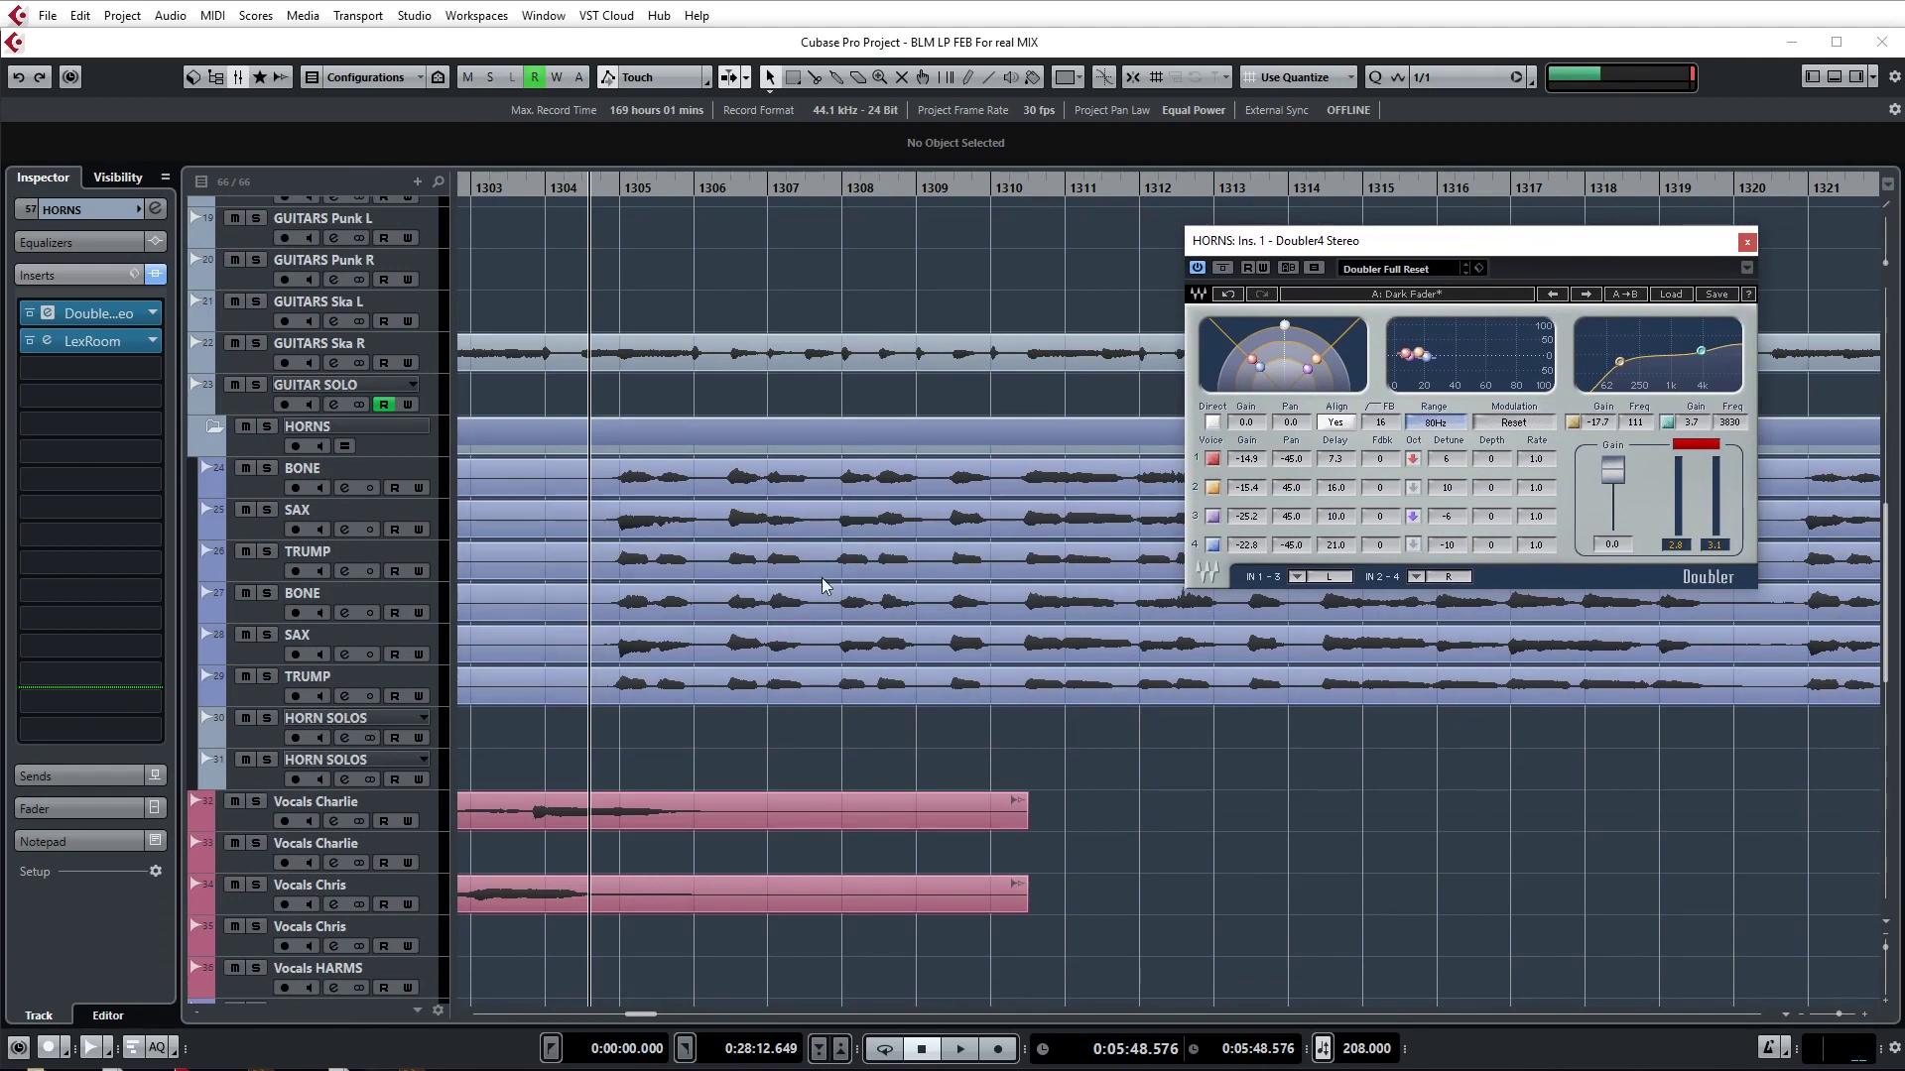
# - Close the HORNS group's Doubler4 and set the playback position to about 6:07.575, where the horns re-enter
pyautogui.scroll(-4, 1119, 615)
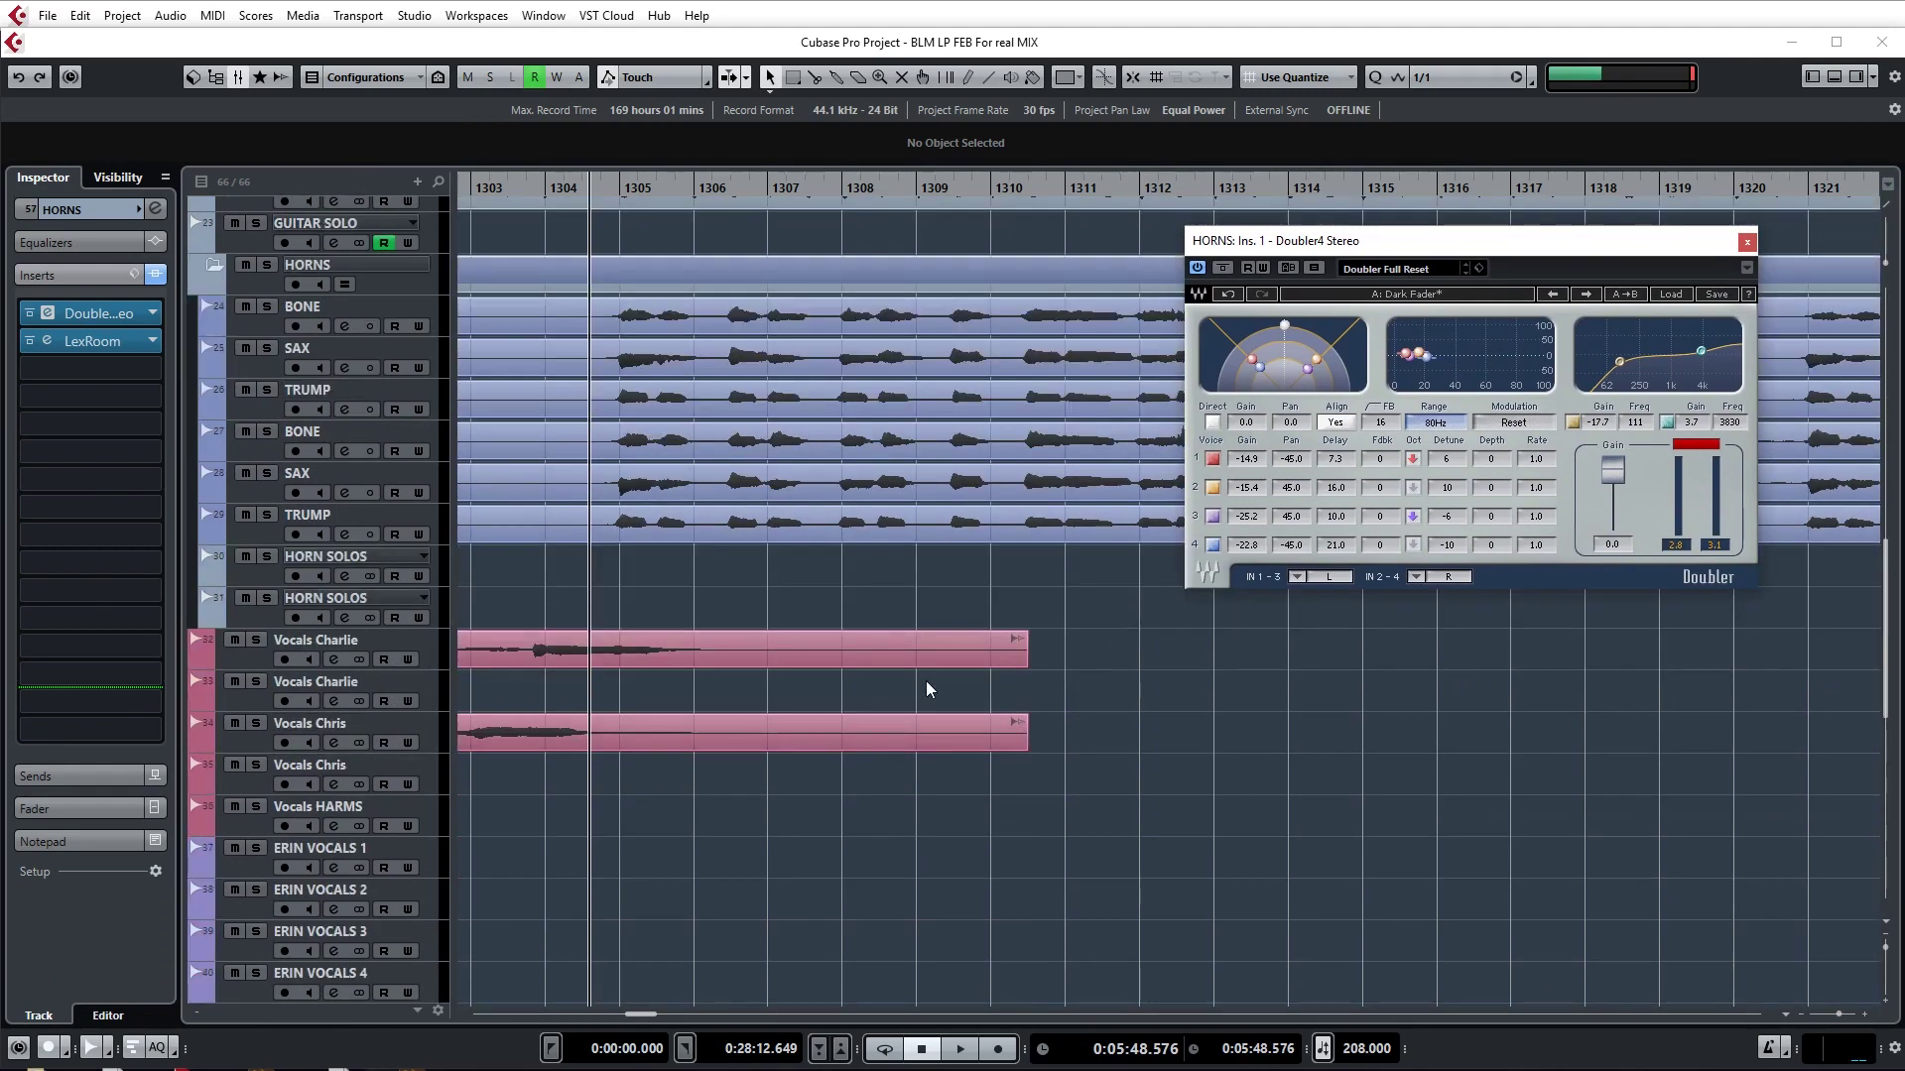
pyautogui.click(1746, 244)
pyautogui.scroll(8, 1253, 734)
pyautogui.scroll(-6, 1091, 704)
pyautogui.scroll(3, 1091, 734)
pyautogui.scroll(-4, 1085, 646)
pyautogui.hscroll(1, 1067, 627)
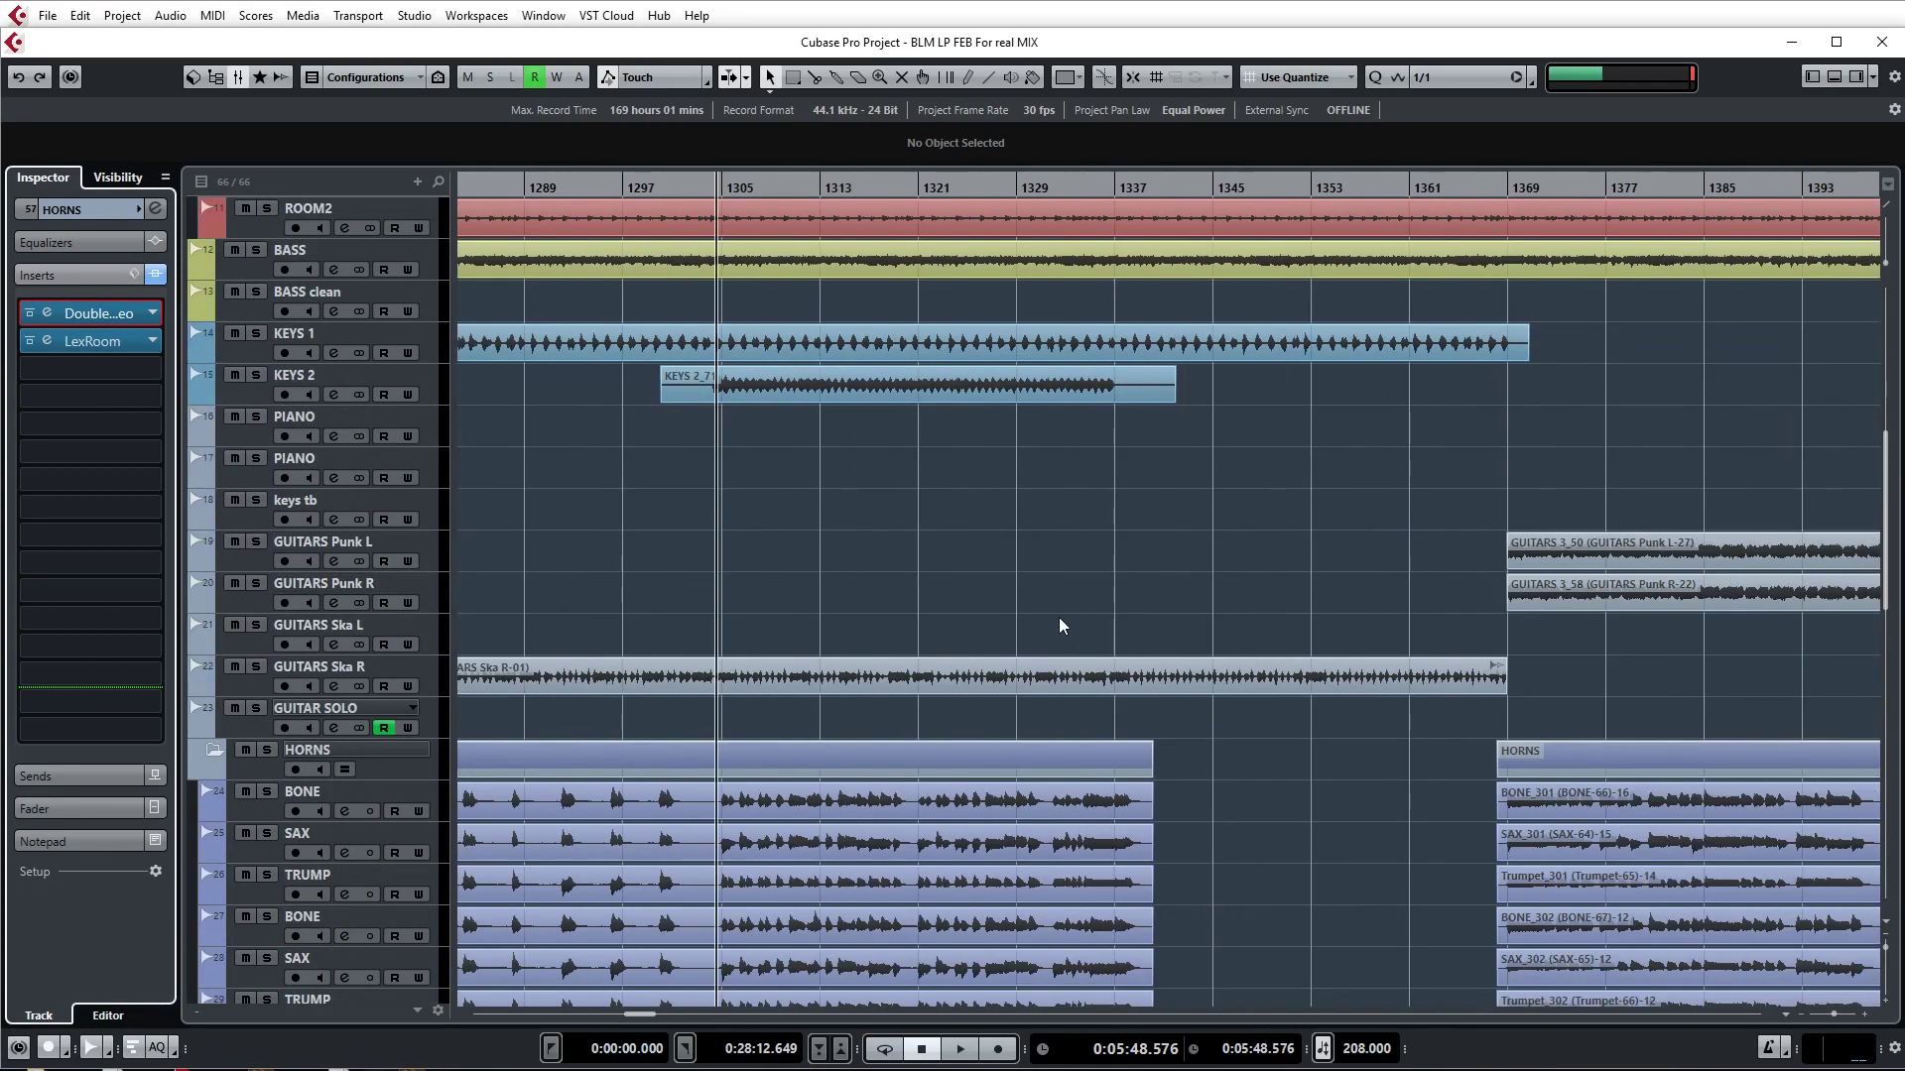
pyautogui.scroll(6, 972, 597)
pyautogui.scroll(-1, 972, 605)
pyautogui.hscroll(1, 974, 625)
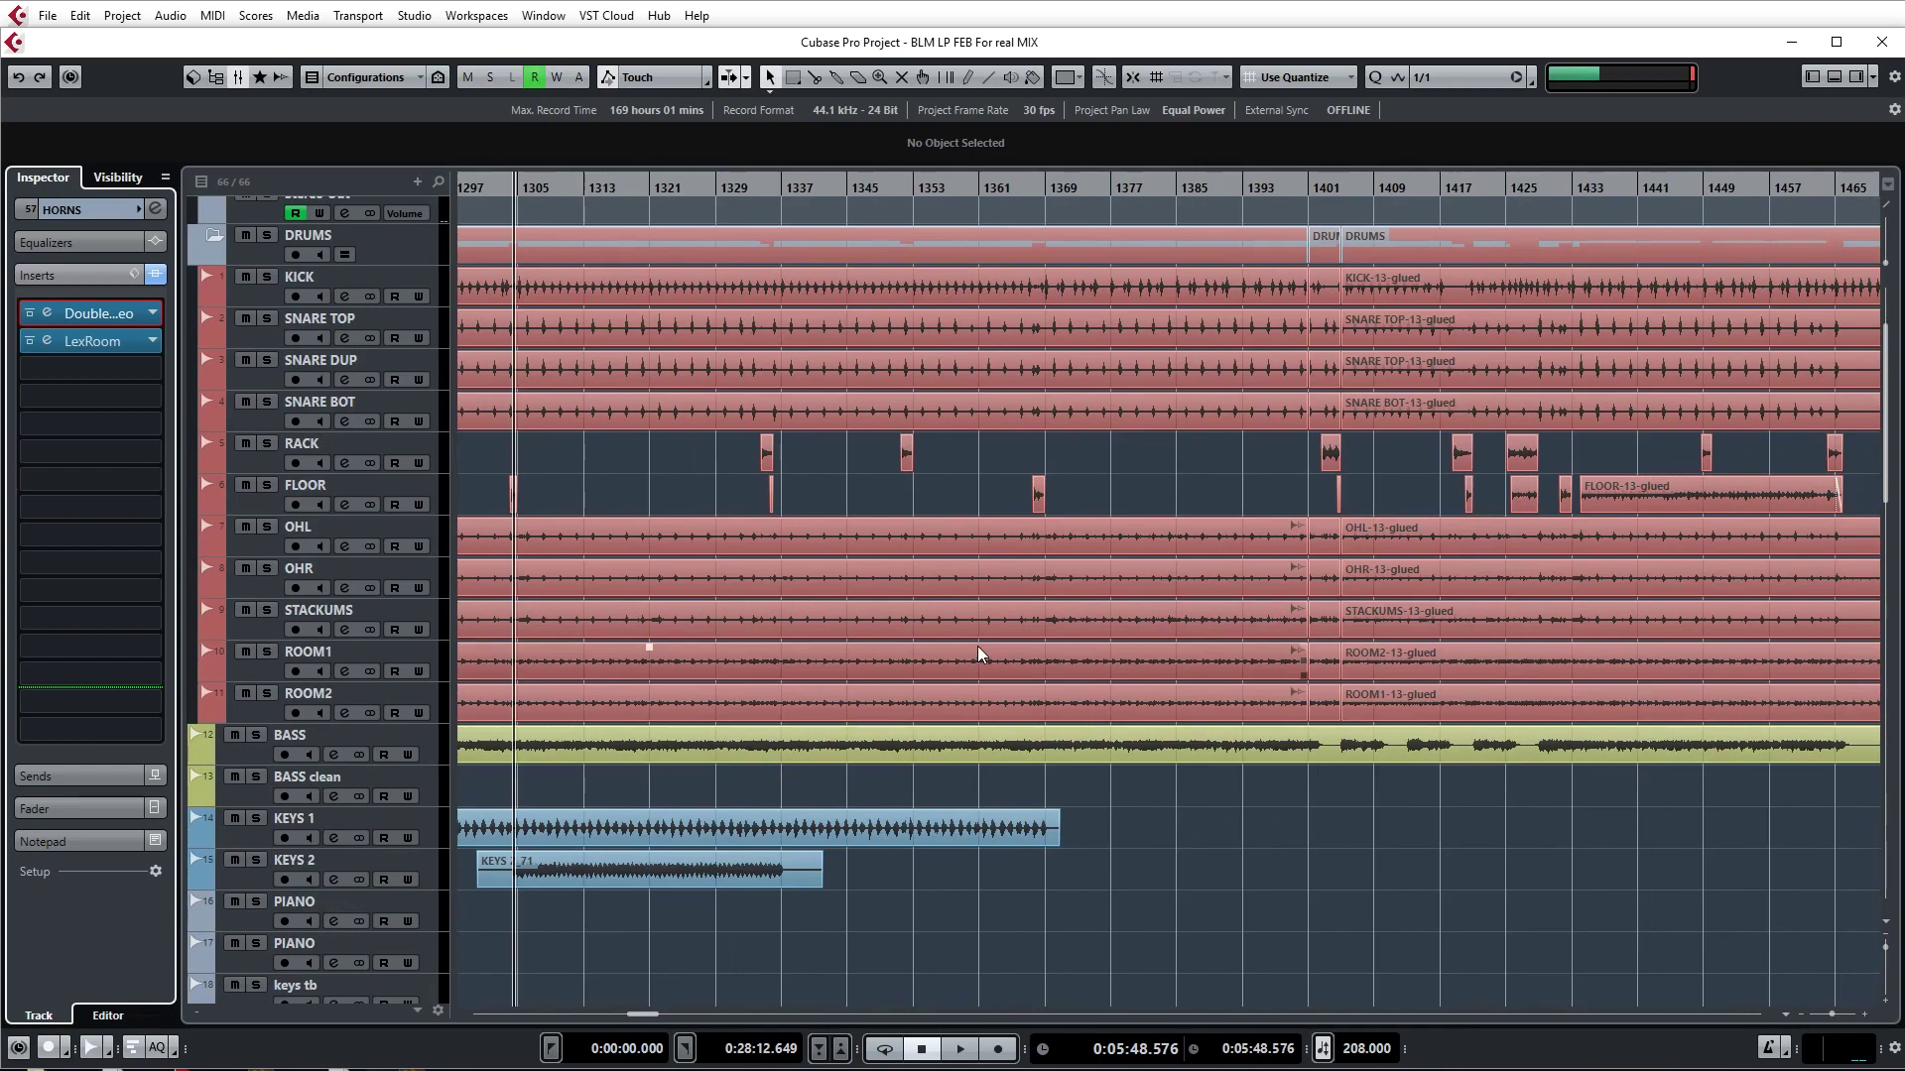
pyautogui.scroll(-5, 1111, 604)
pyautogui.moveTo(1075, 189); pyautogui.dragTo(996, 272)
pyautogui.scroll(-6, 1071, 384)
pyautogui.scroll(15, 1071, 392)
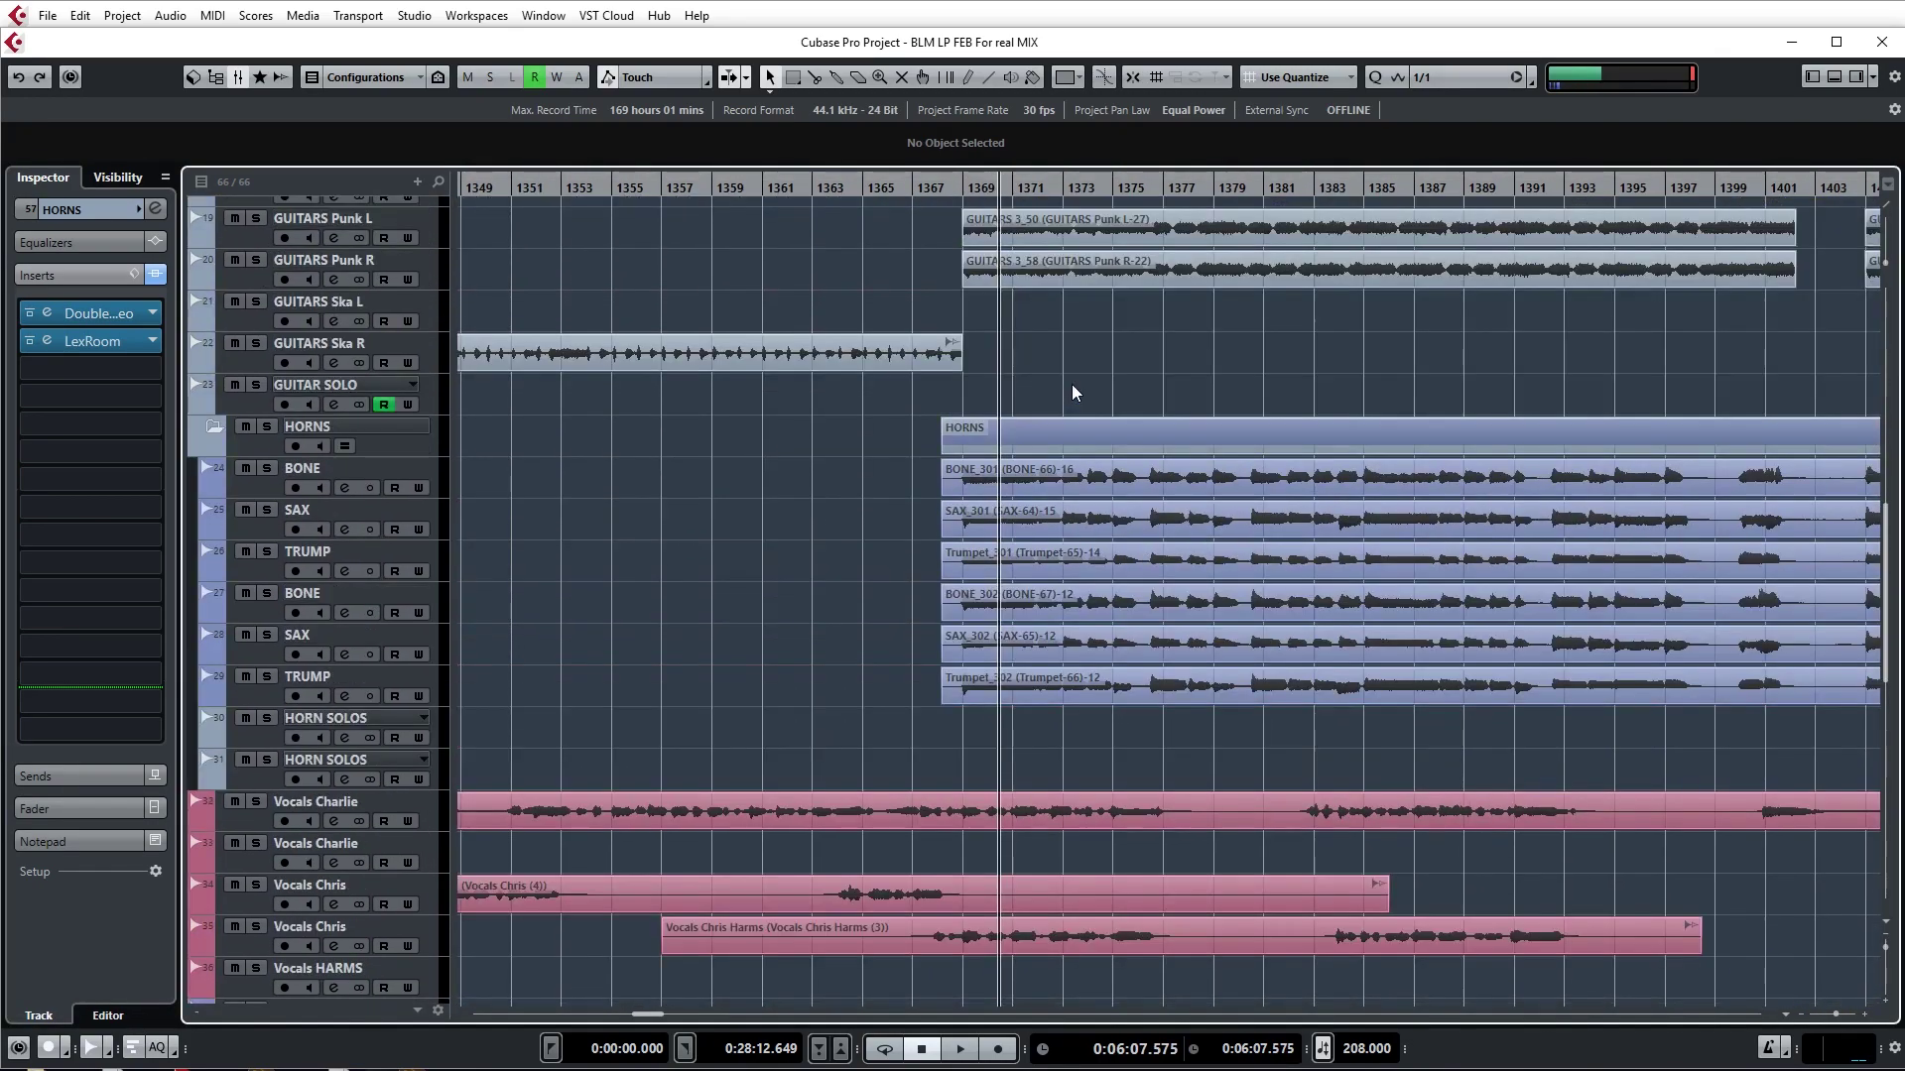
# - Look over the drum, bass, keys, guitar, horn and vocal tracks in the arrangement during the song's final section
pyautogui.scroll(-5, 905, 568)
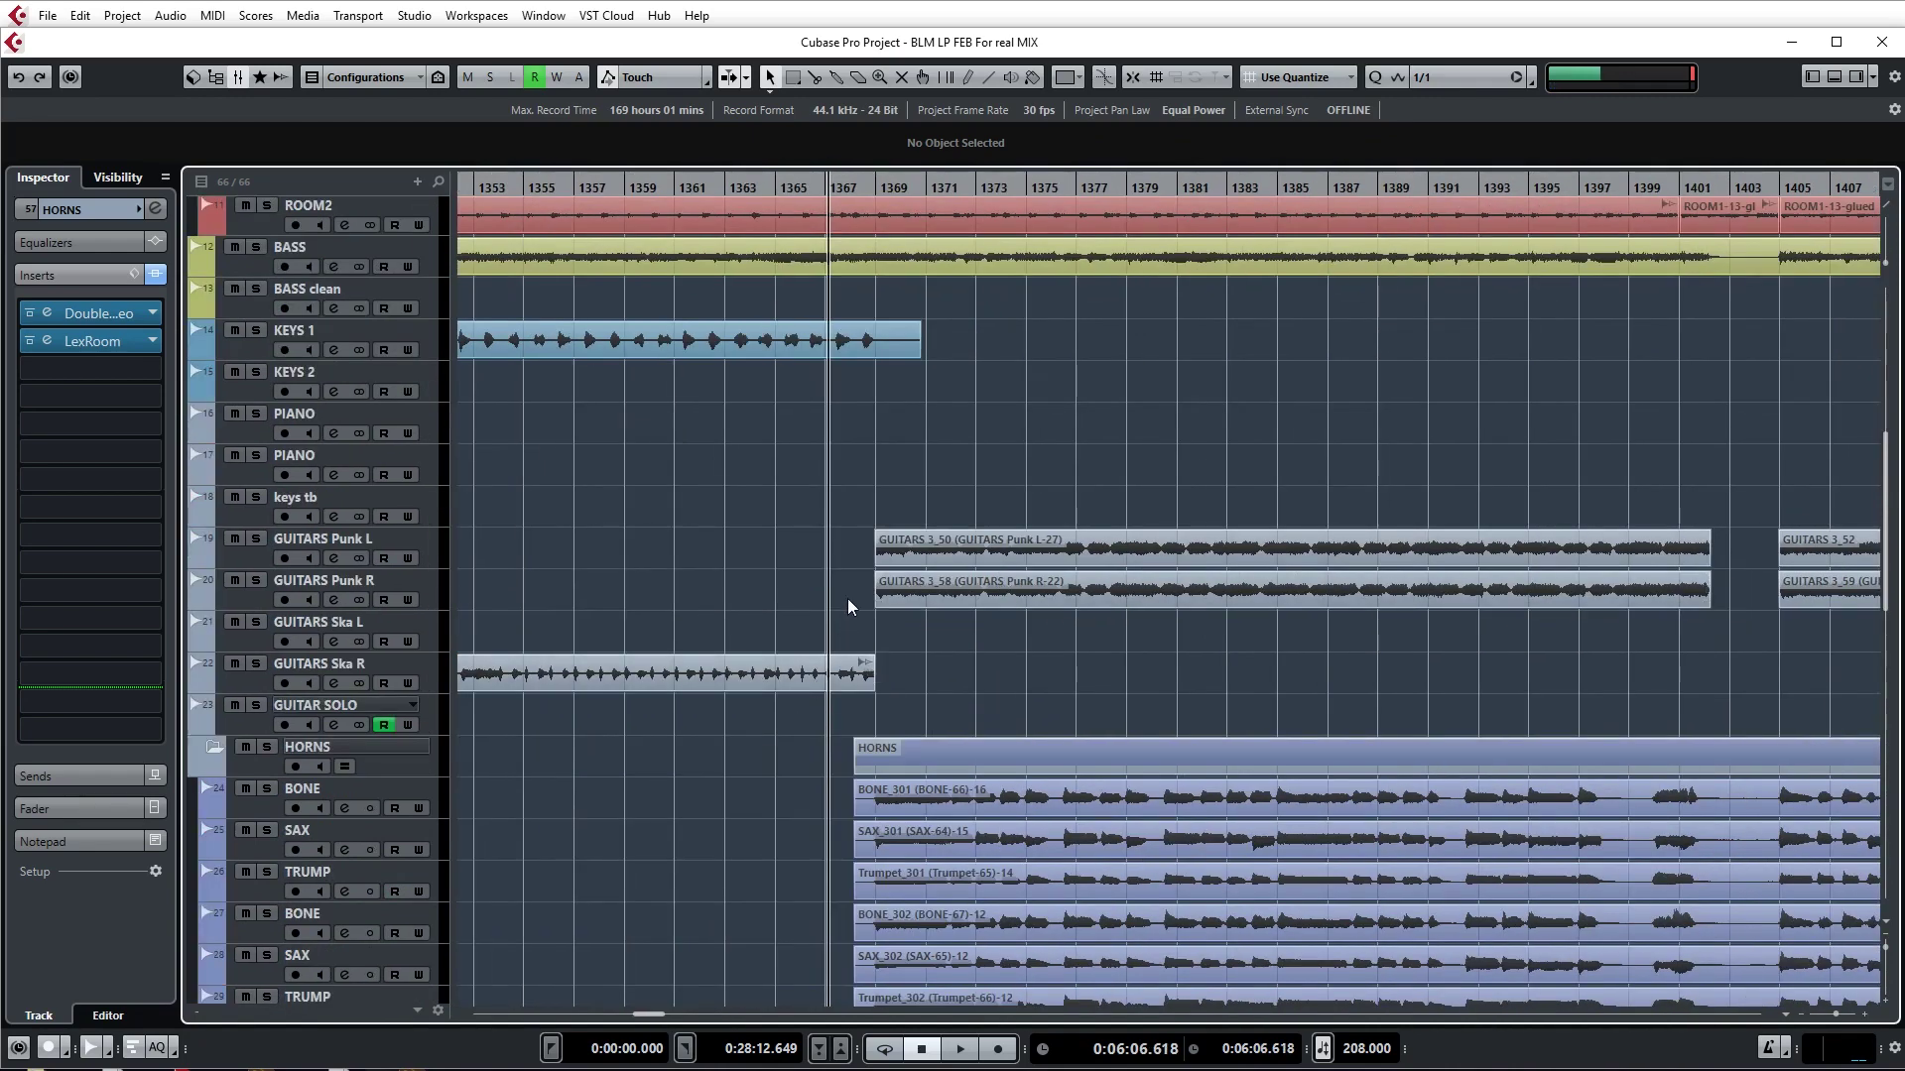
pyautogui.scroll(-6, 847, 600)
pyautogui.scroll(10, 849, 609)
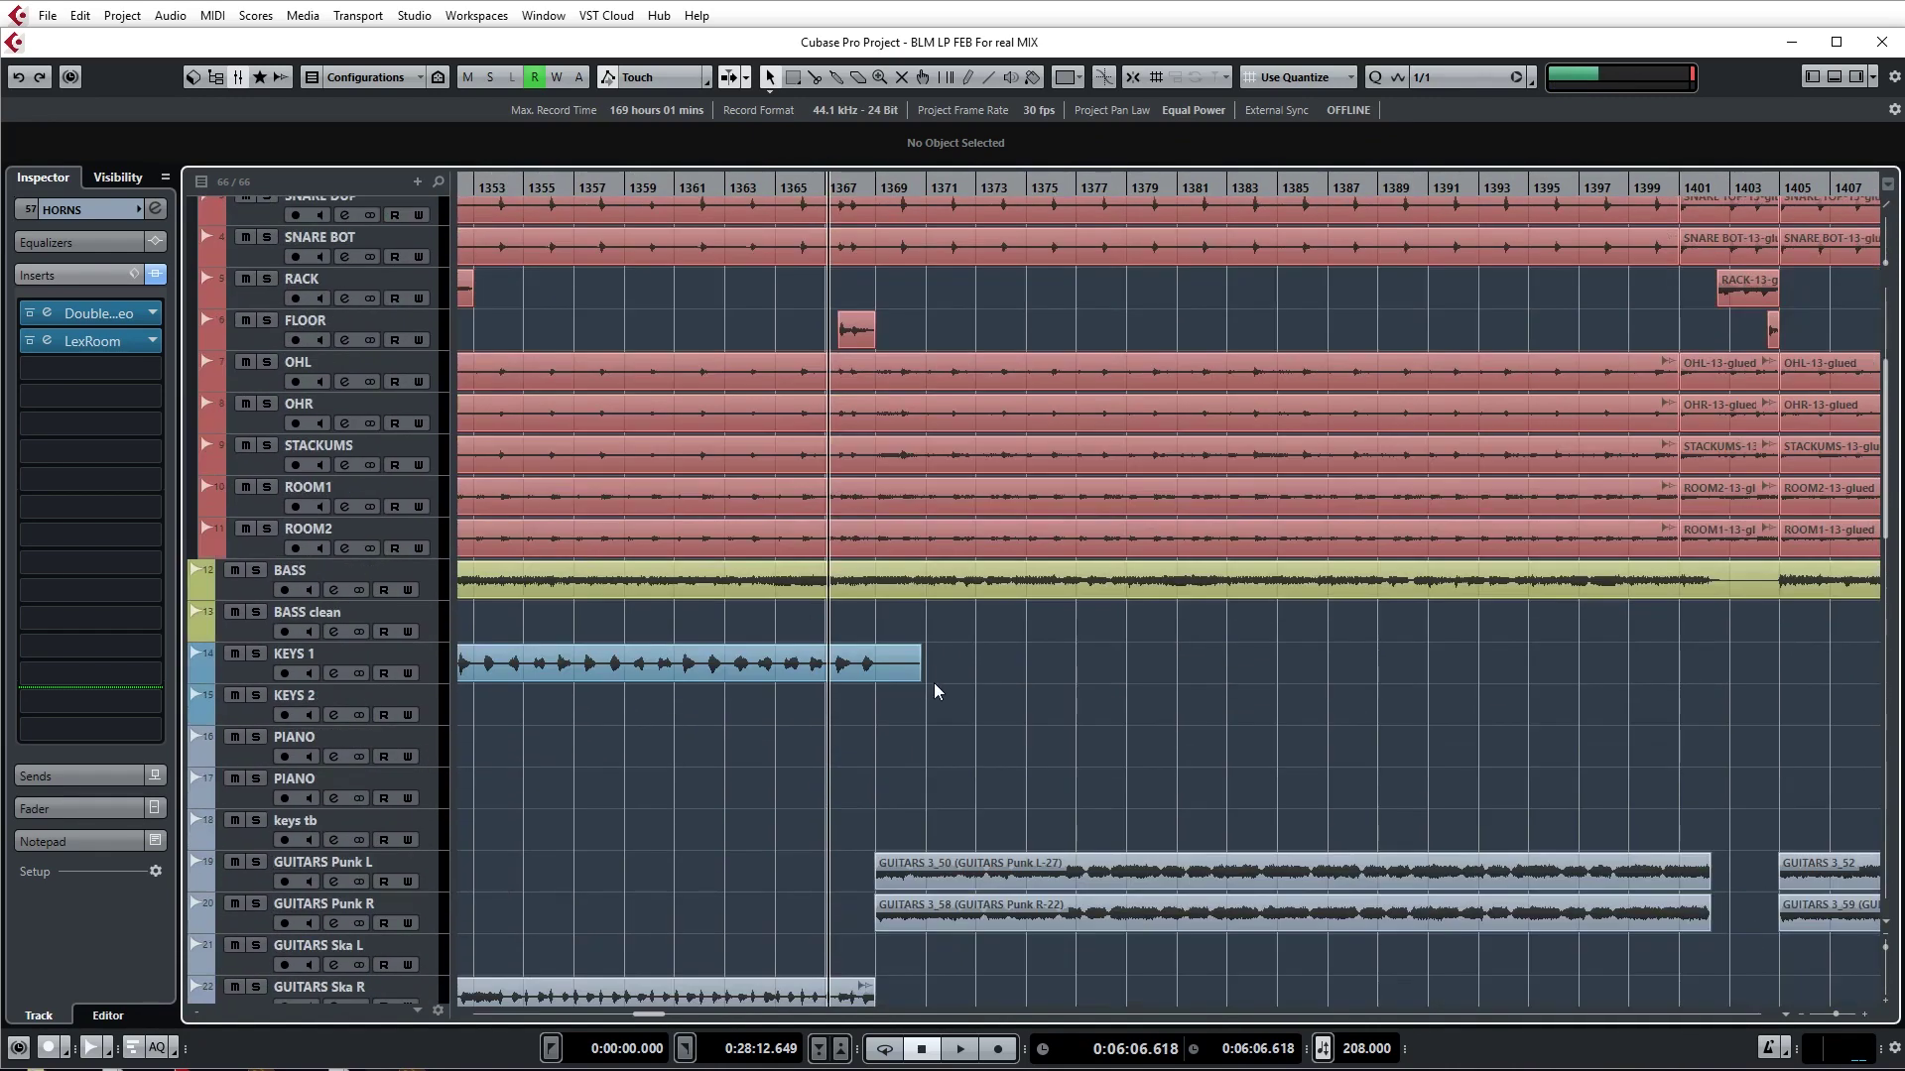
pyautogui.scroll(5, 998, 655)
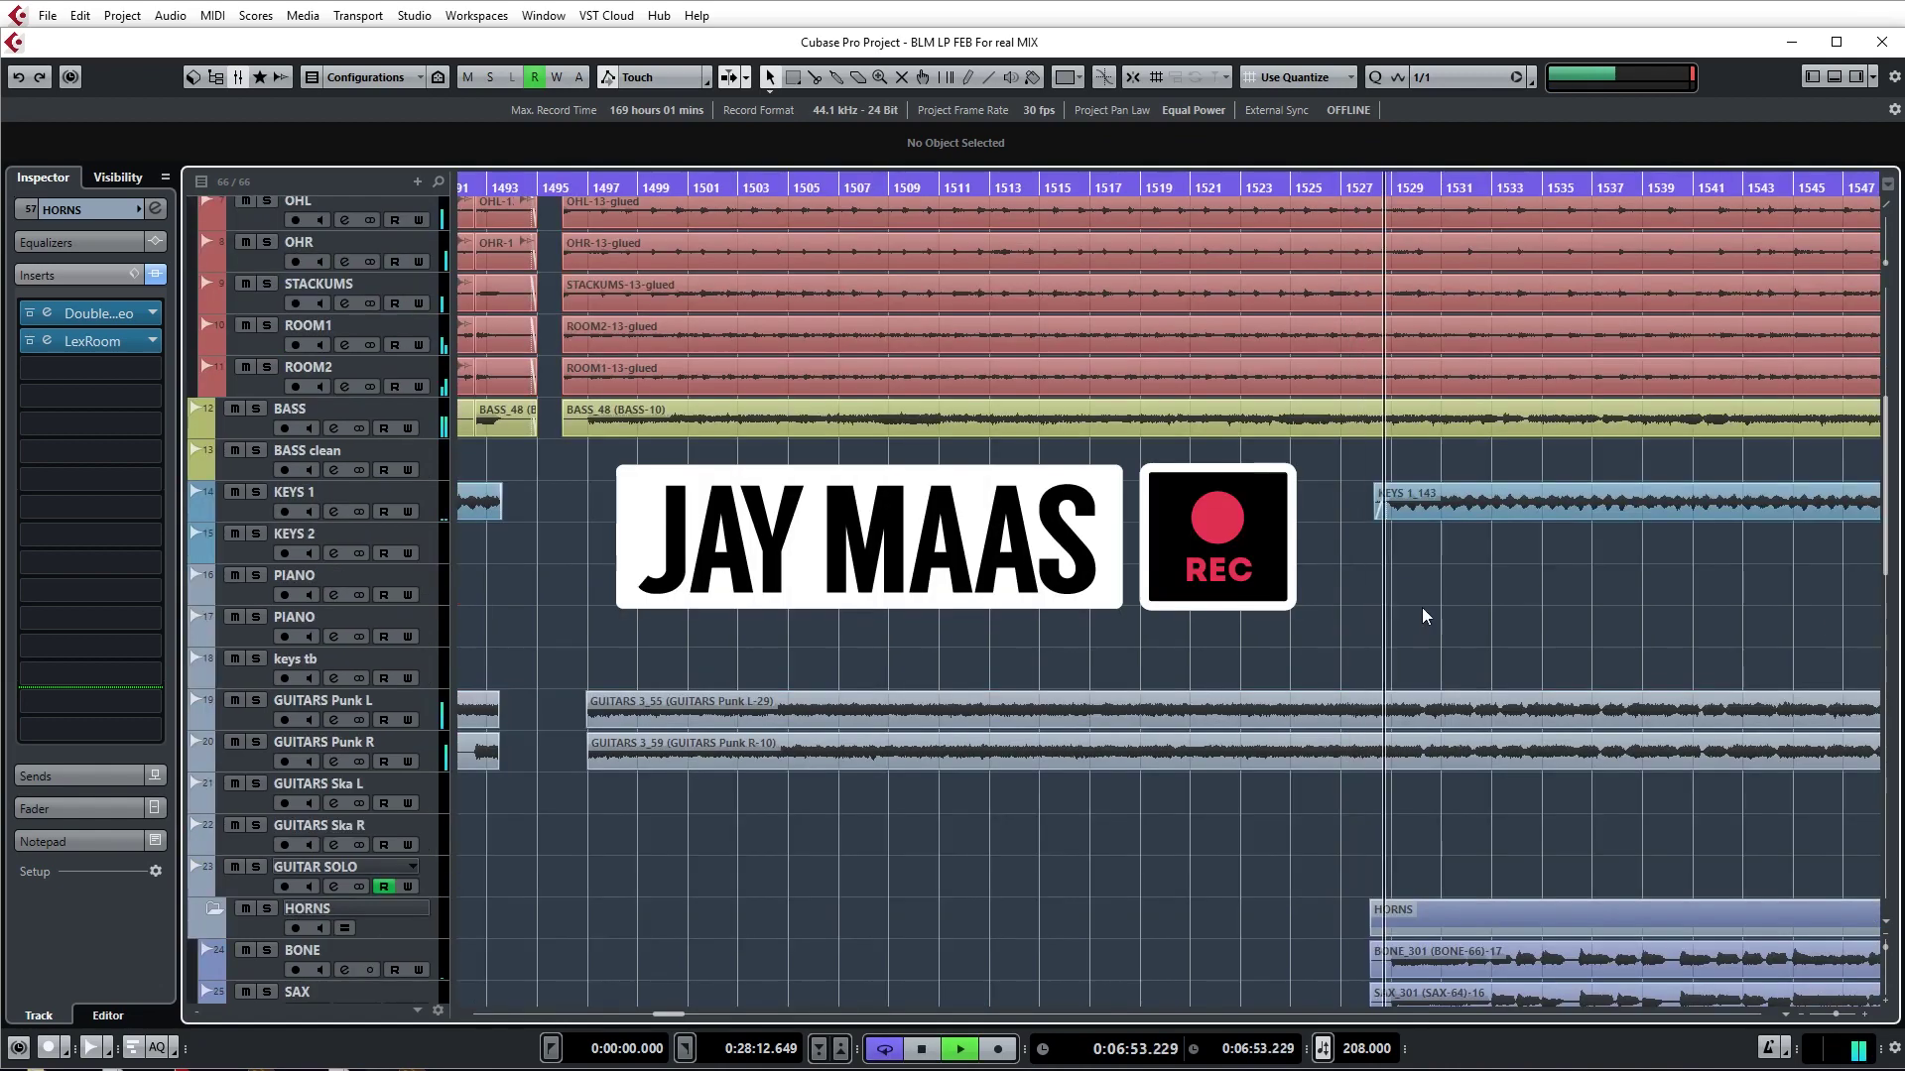
pyautogui.scroll(-5, 1424, 608)
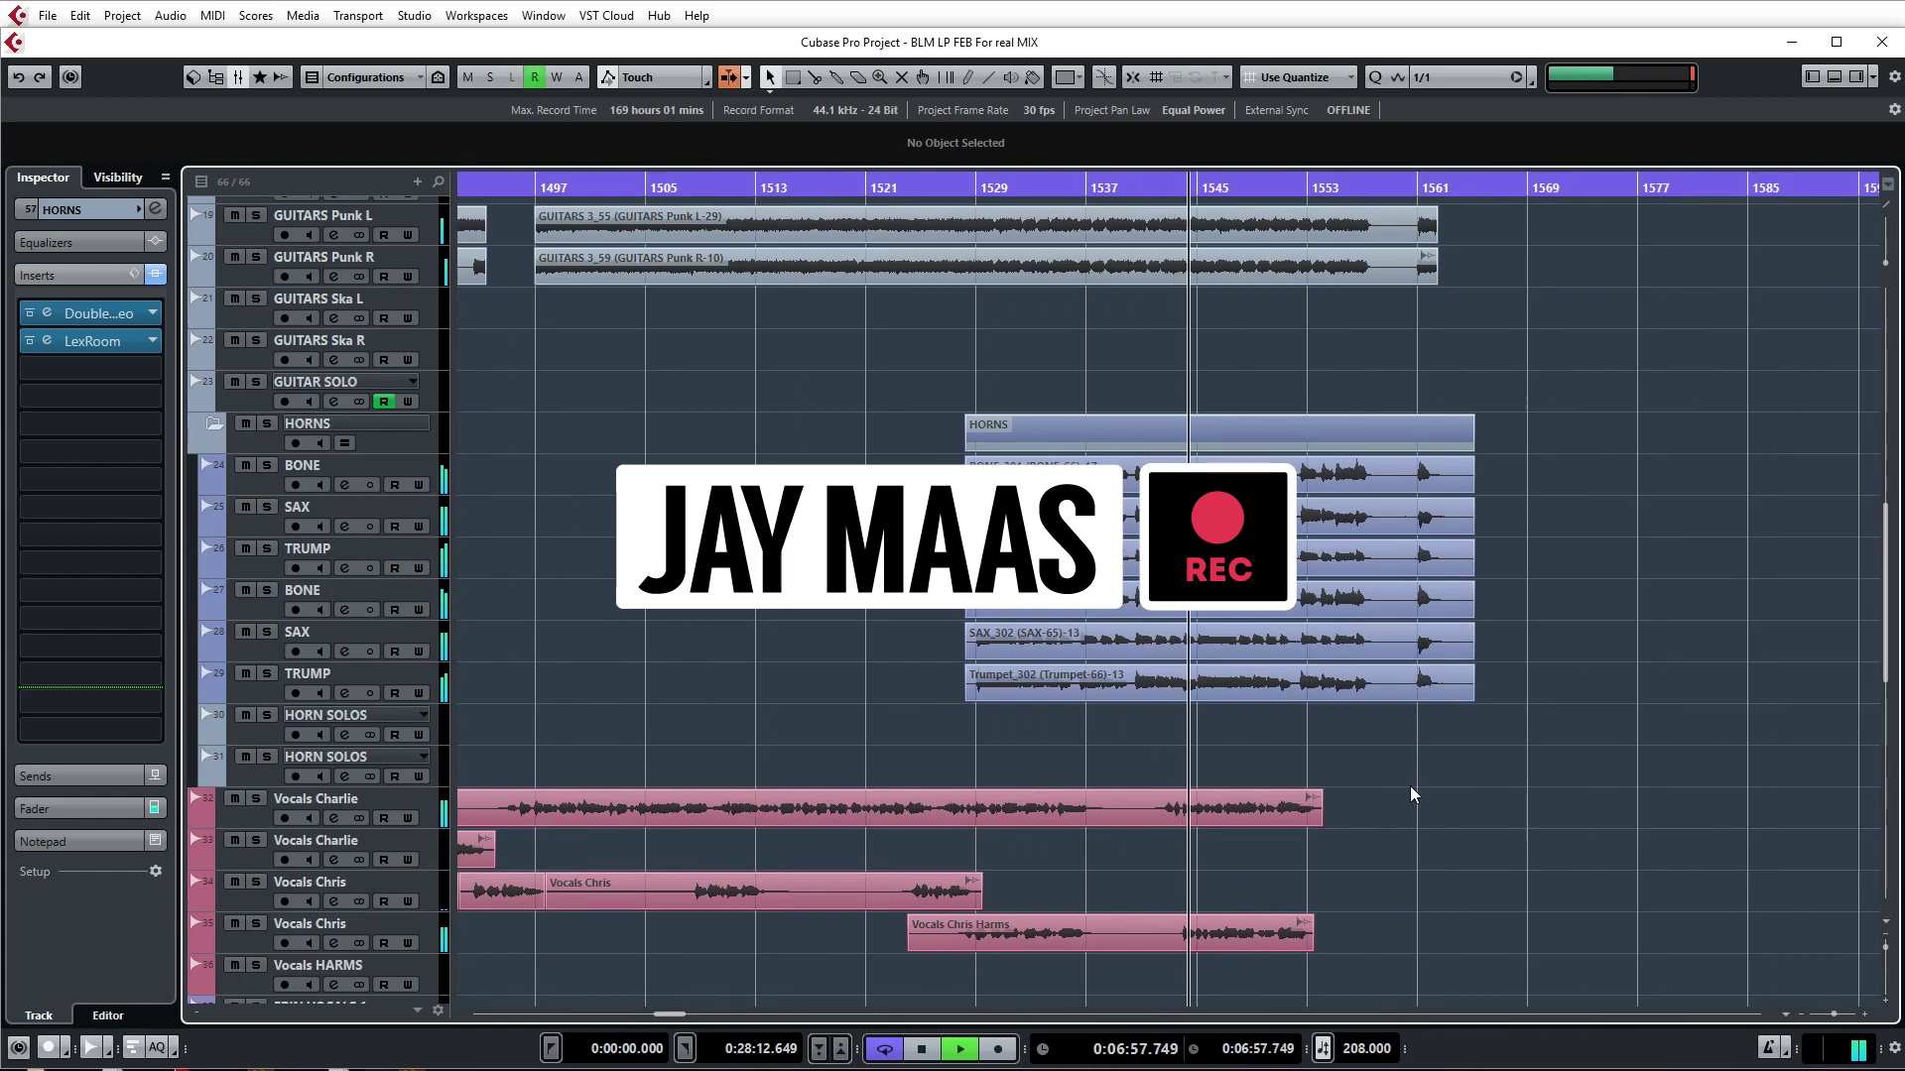
pyautogui.scroll(10, 1419, 785)
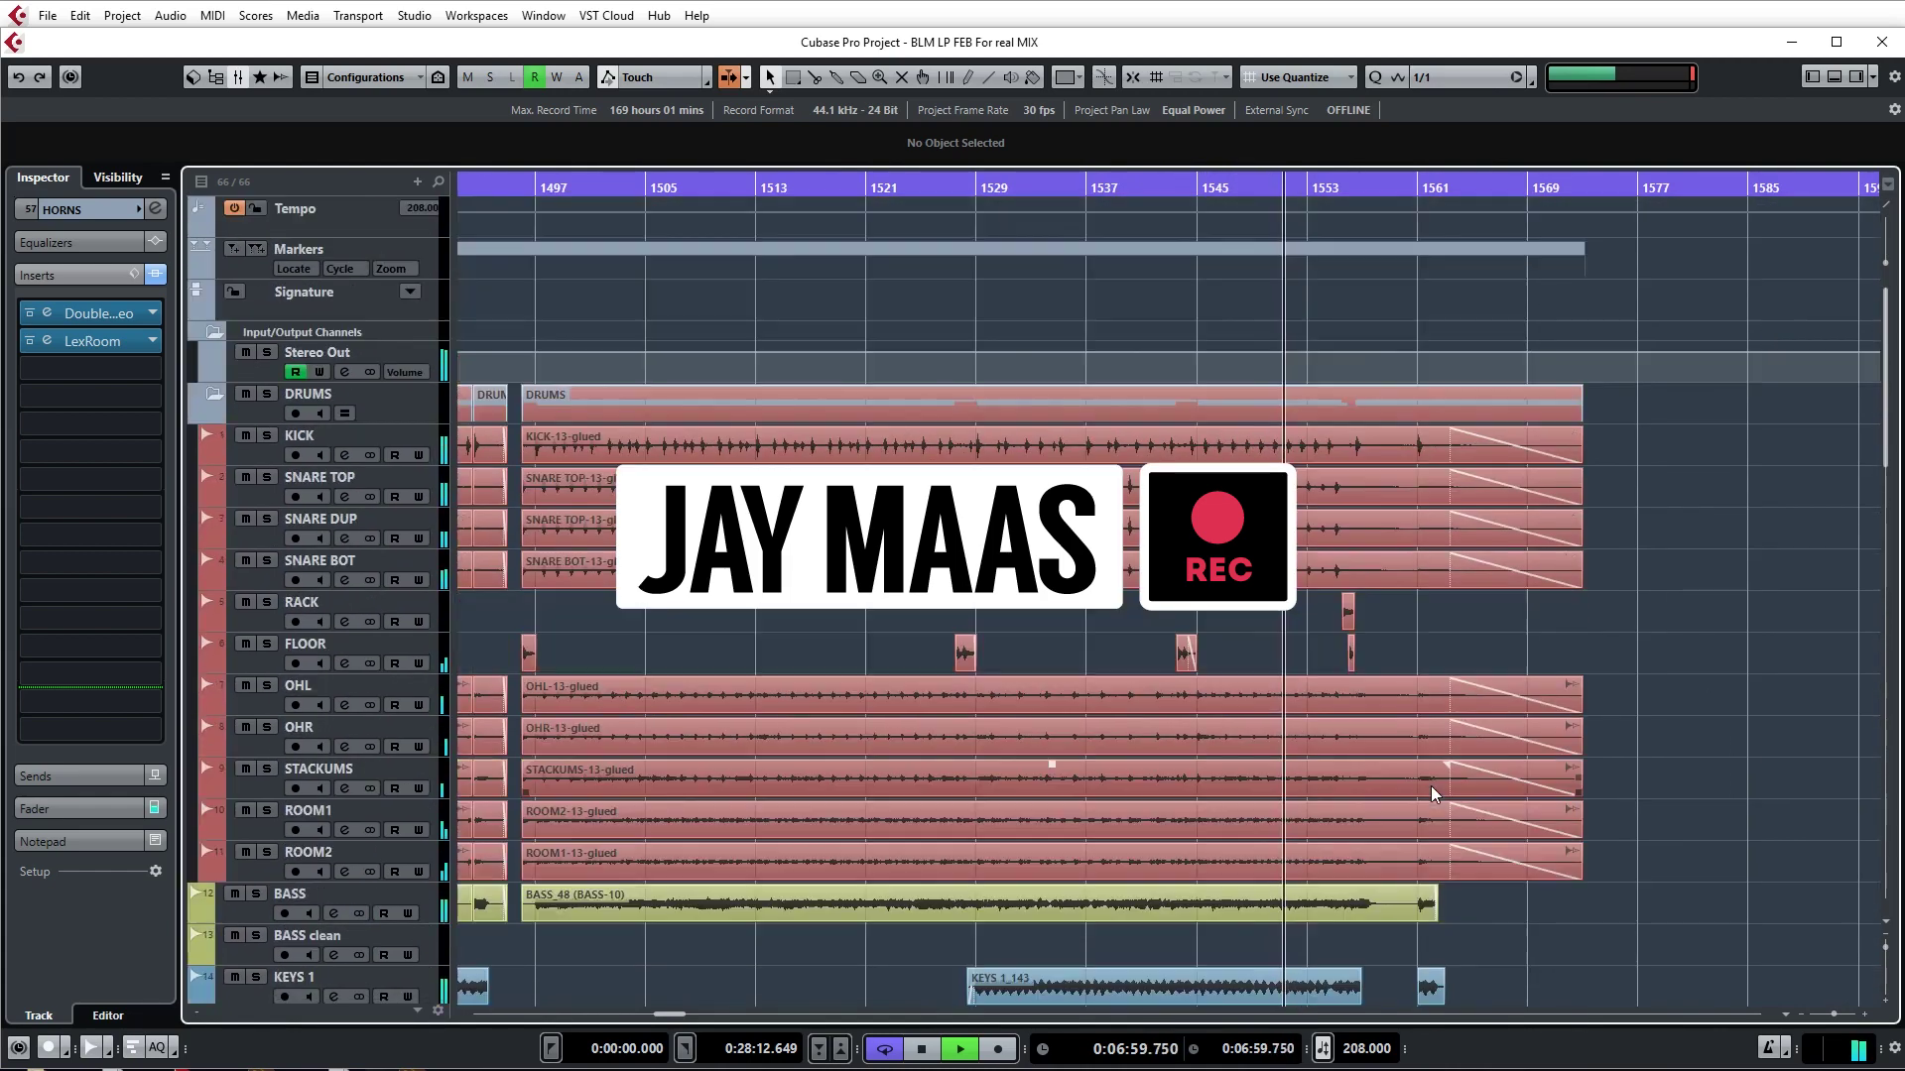